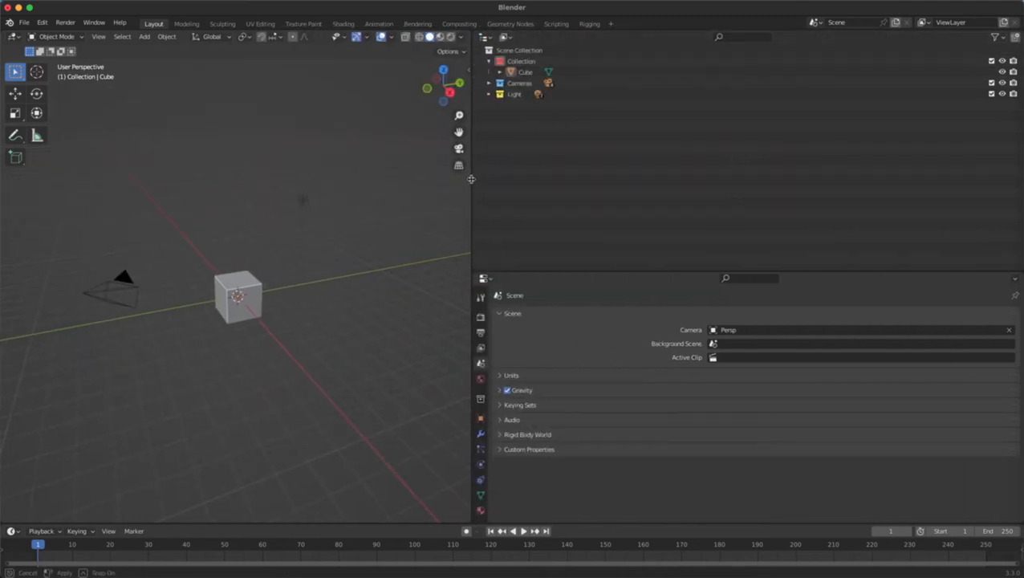
Widen the 3D viewport and enlarge the Properties editor upward by shrinking the Outliner.
left_click_drag(471, 177, 586, 208)
left_click_drag(650, 271, 672, 130)
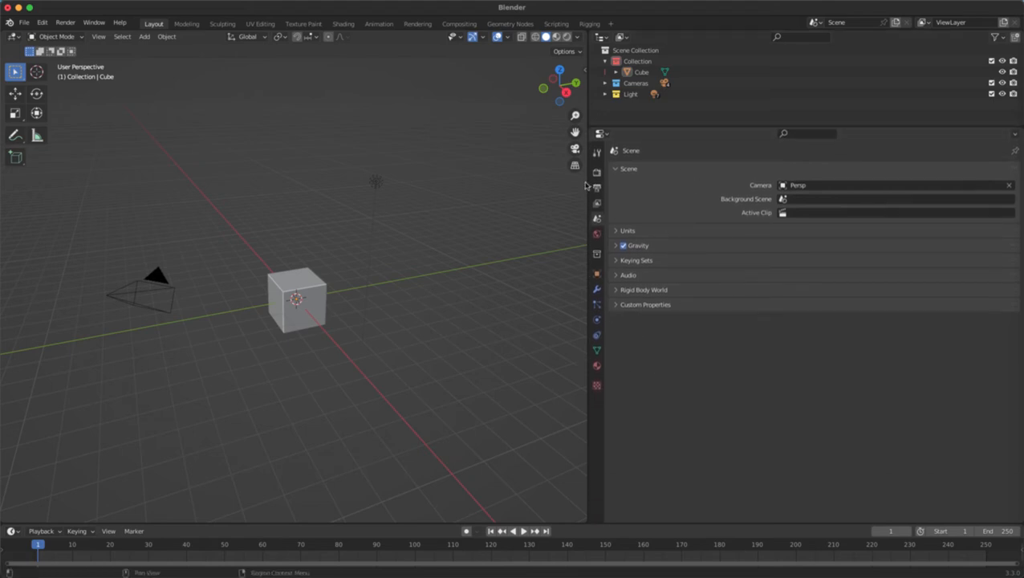
left_click_drag(587, 189, 710, 189)
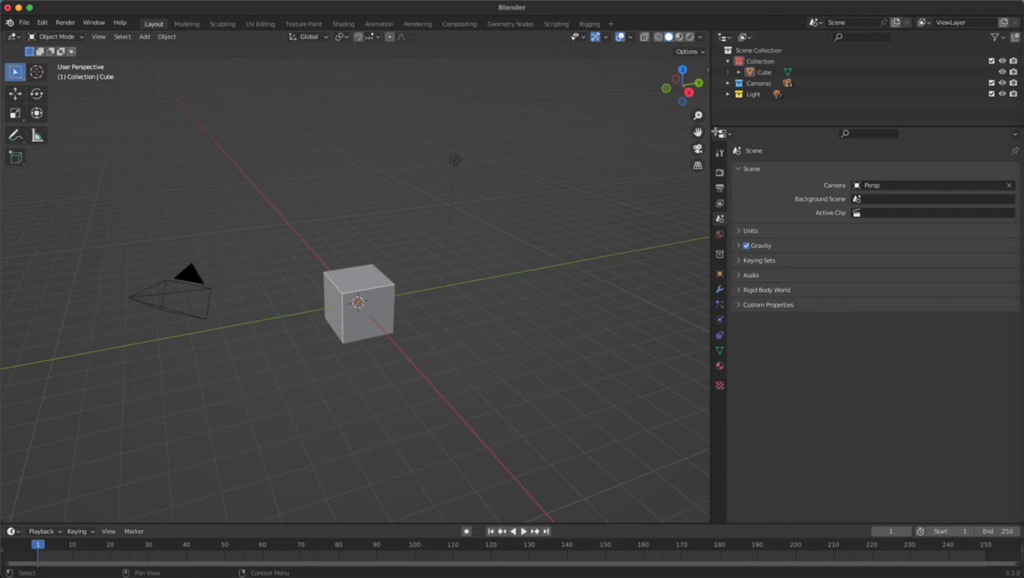
Duplicate the Properties editor into a floating window over the viewport and view its Tool, Render, Output, Scene and View Layer settings.
left_click_drag(695, 129, 662, 125, "shift")
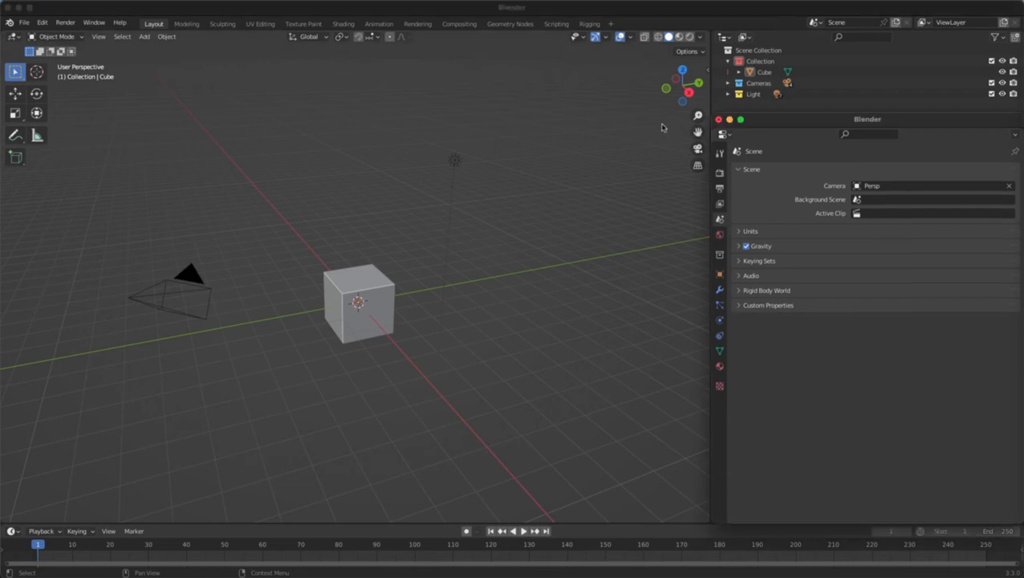
left_click_drag(754, 123, 420, 90)
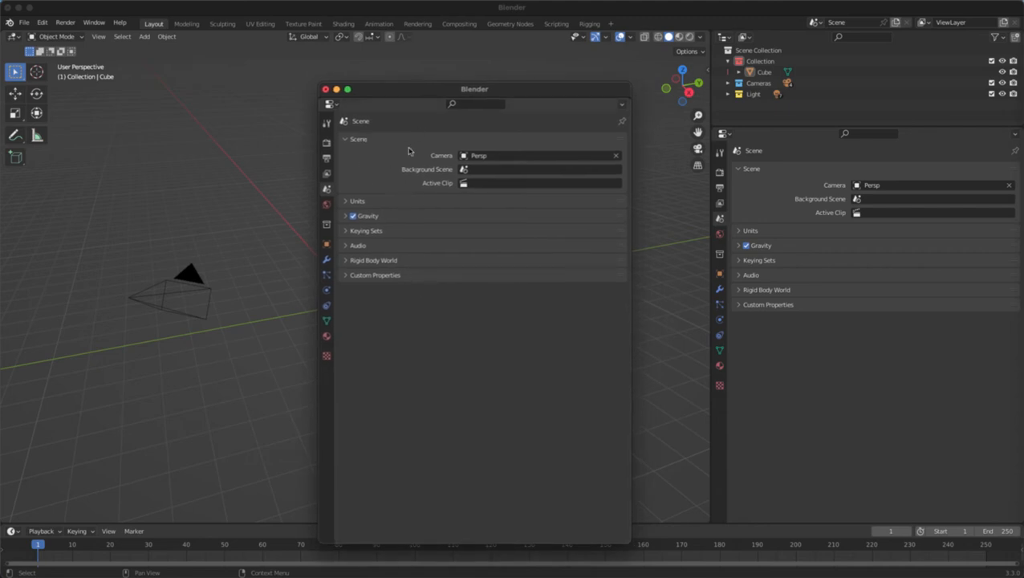
left_click(327, 124)
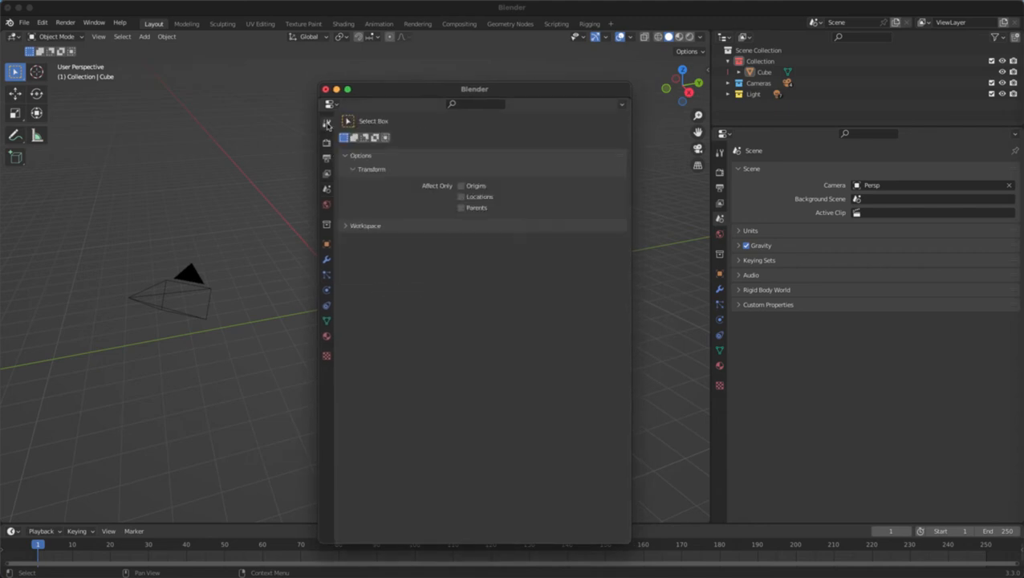
left_click(326, 142)
left_click(326, 158)
left_click(326, 189)
left_click(327, 174)
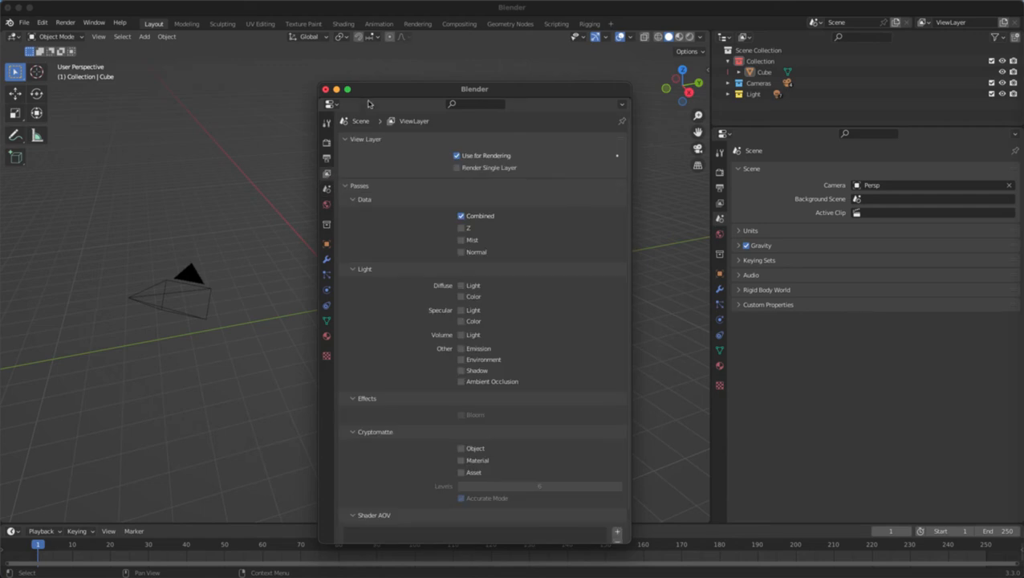
left_click_drag(398, 91, 255, 69)
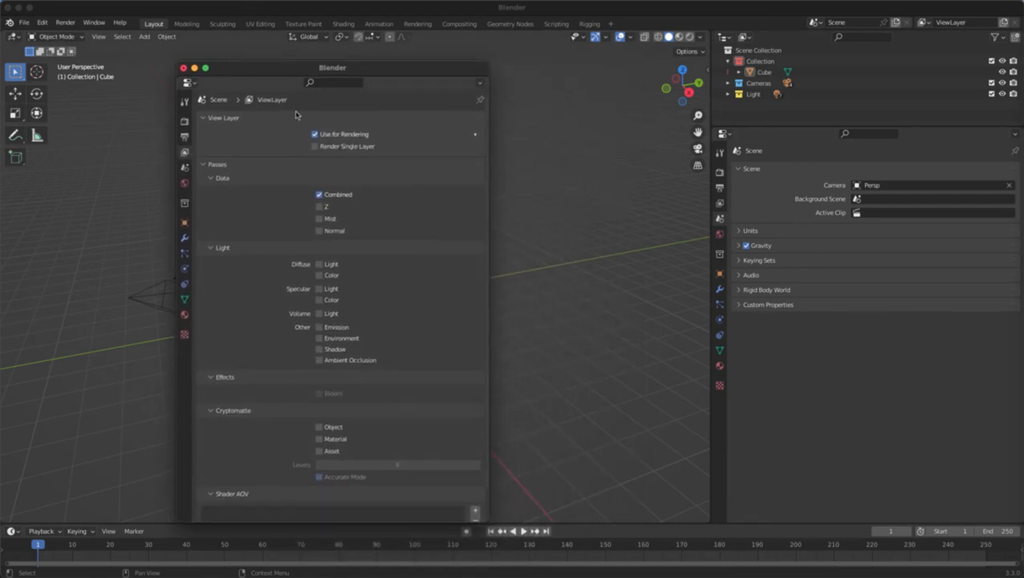
Widen the floating window and change its editor type to Preferences.
left_click(186, 83)
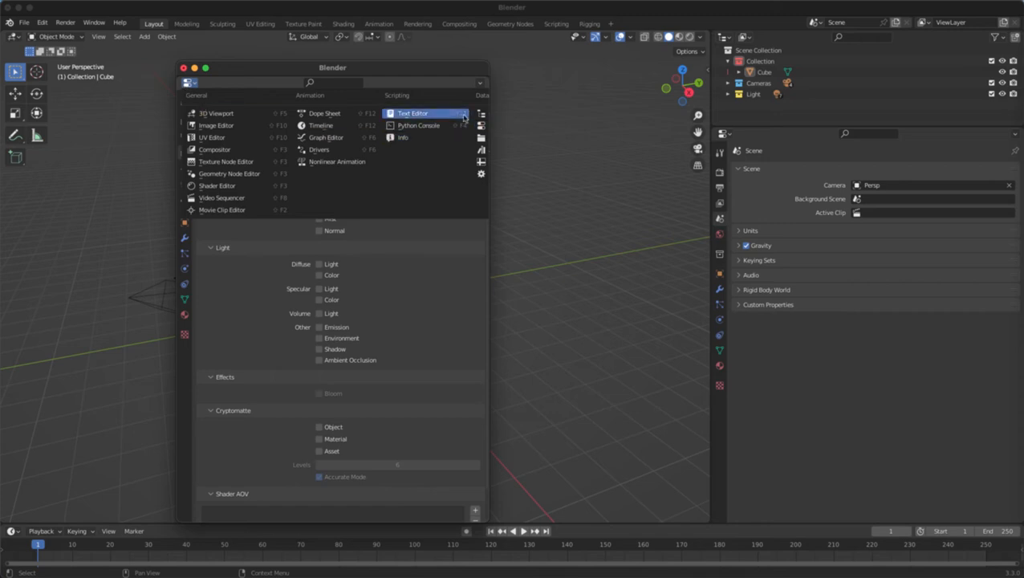
left_click(477, 74)
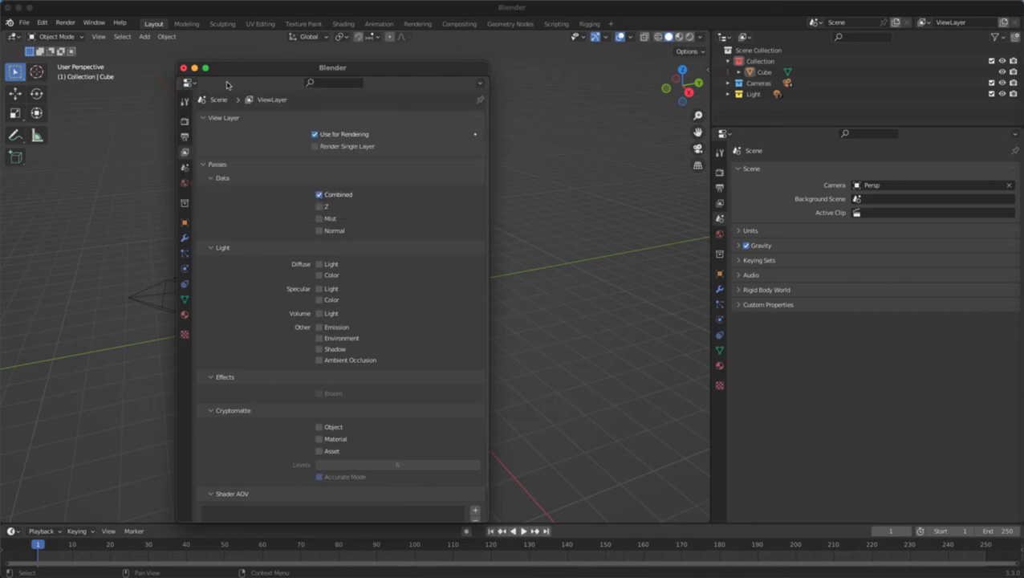
left_click_drag(488, 89, 673, 88)
left_click(191, 83)
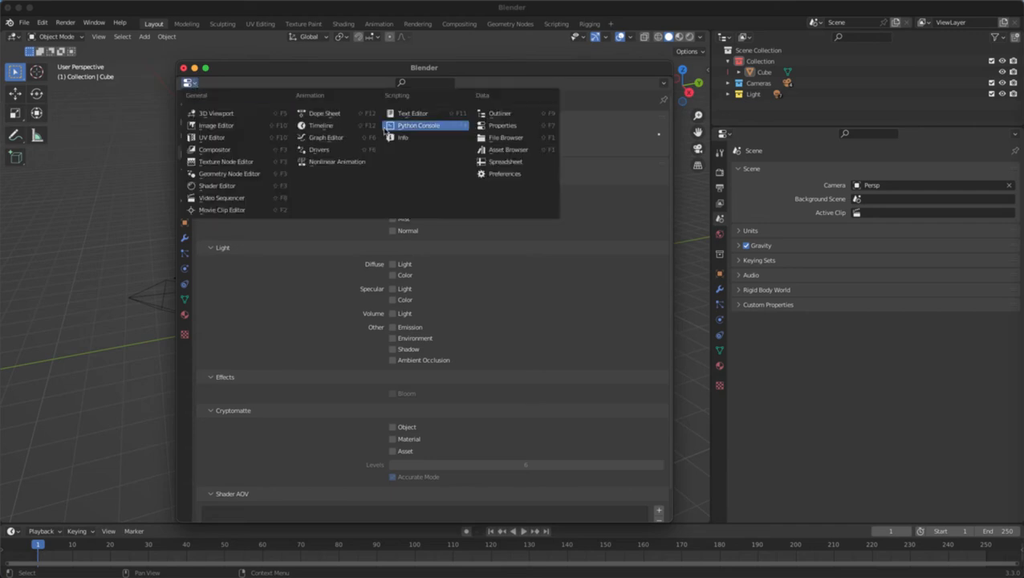
left_click(496, 175)
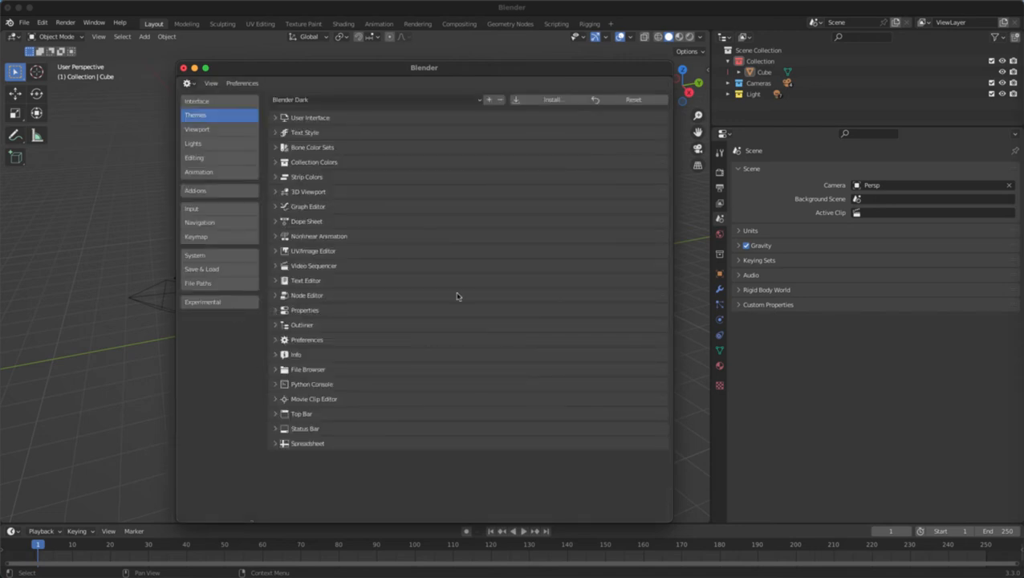
Look at the Interface preferences and switch the floating window back to the Properties editor.
left_click(252, 99)
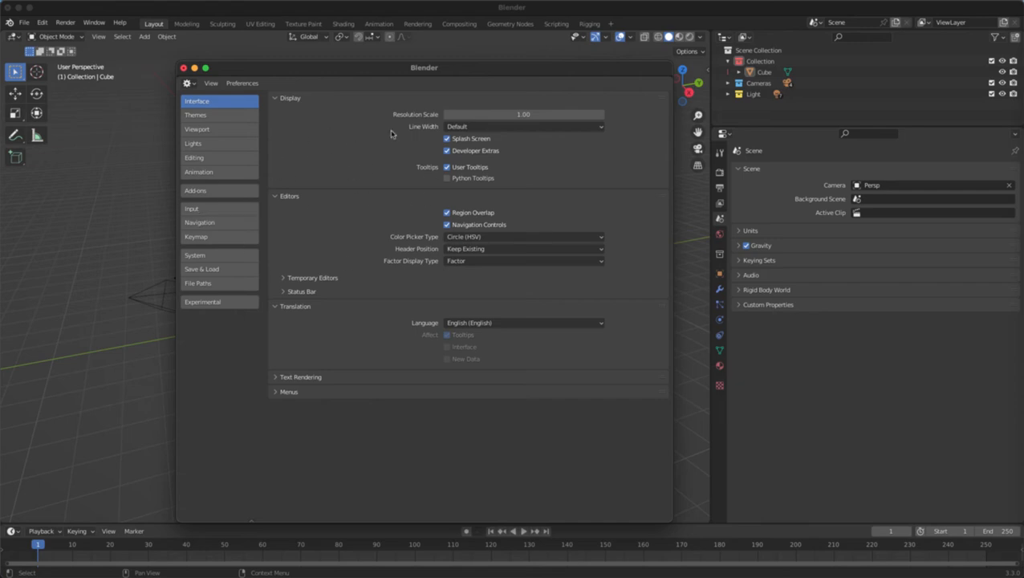
left_click(455, 321)
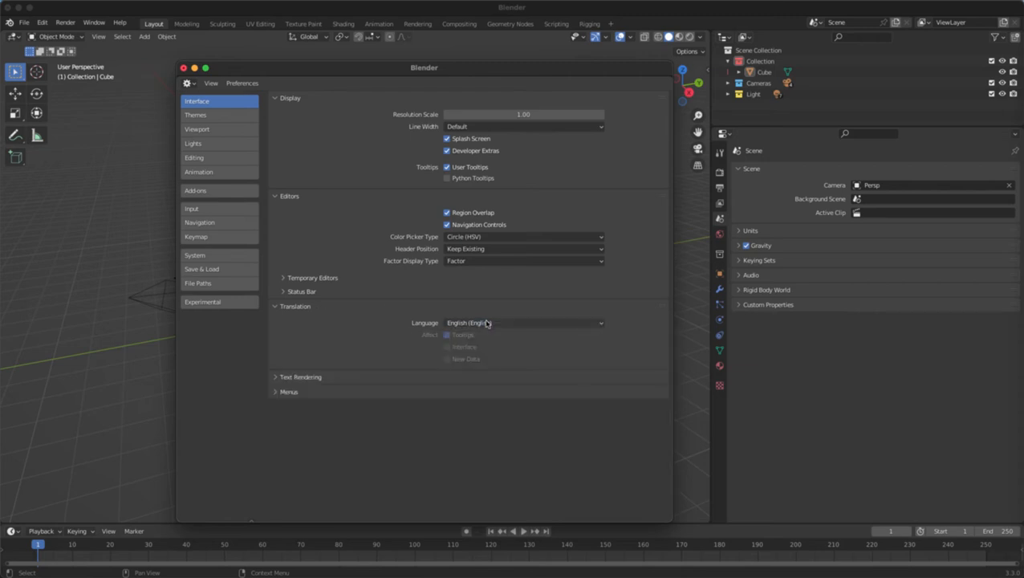
left_click(187, 83)
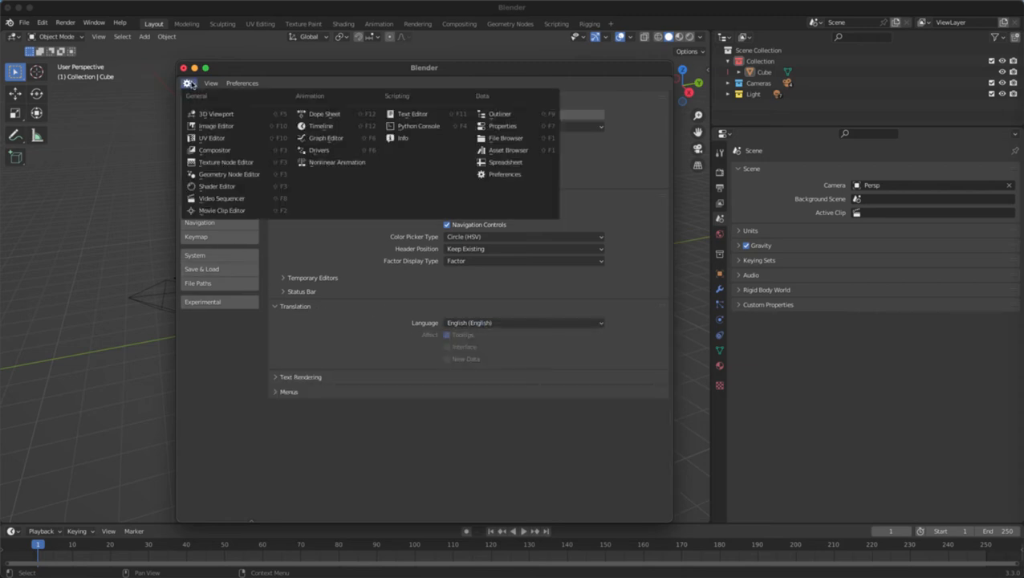
left_click(497, 129)
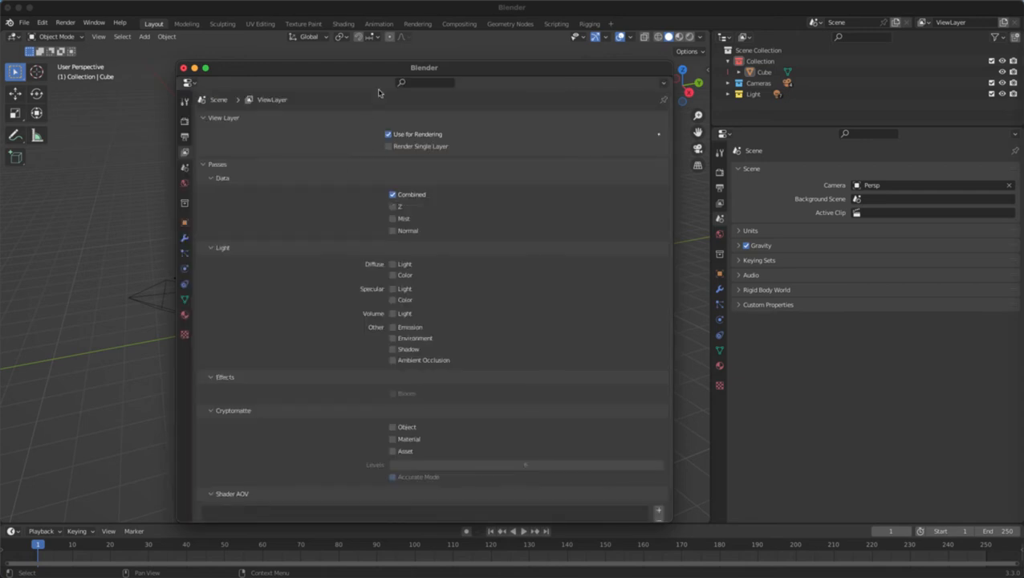
left_click_drag(370, 71, 390, 88)
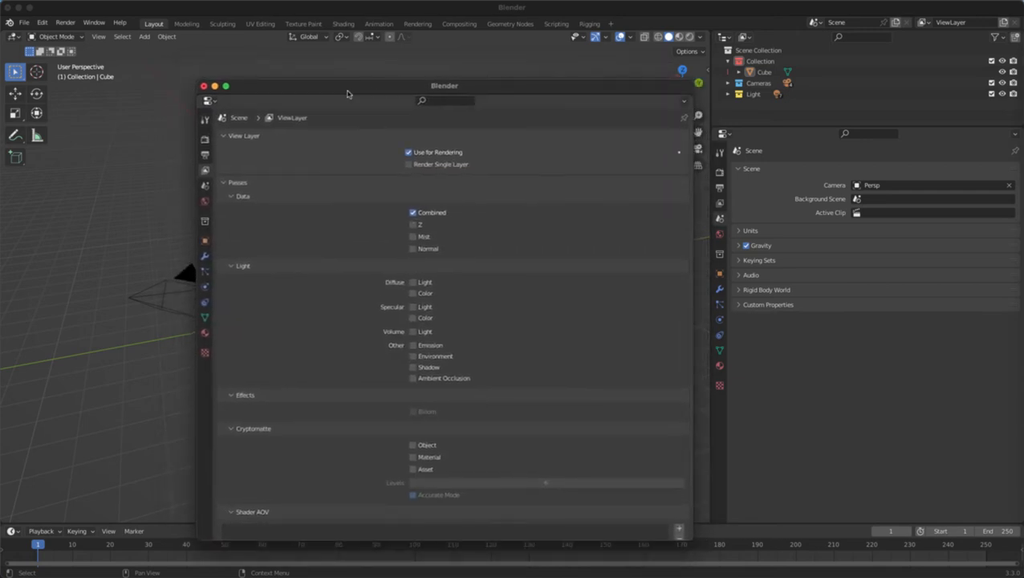
Look through the floating window's property categories, including World, Collection, Modifiers, Particles, Texture, Material and Render.
left_click(205, 119)
left_click(205, 139)
left_click(205, 155)
left_click(204, 200)
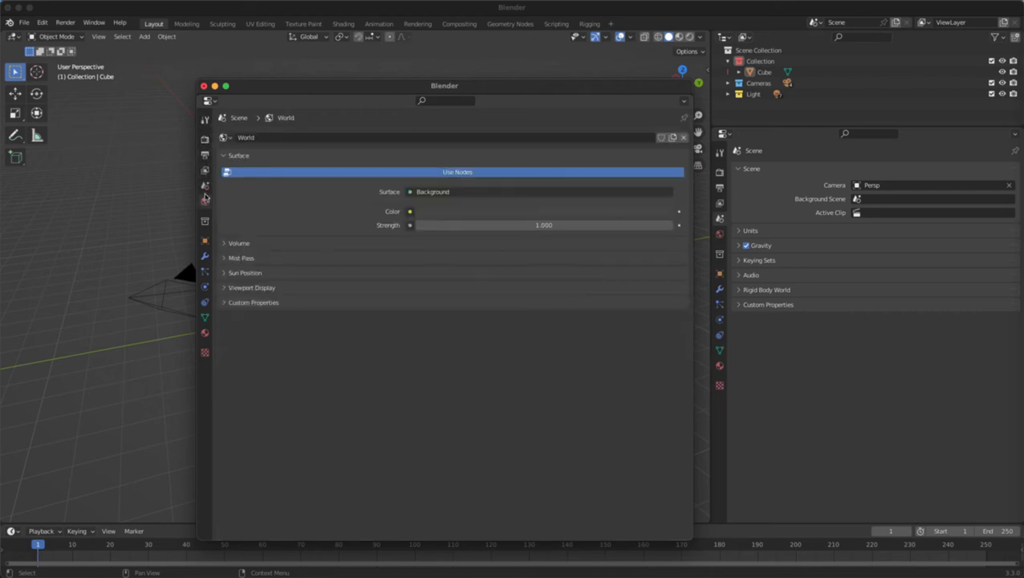
left_click(204, 220)
left_click(205, 255)
left_click(205, 272)
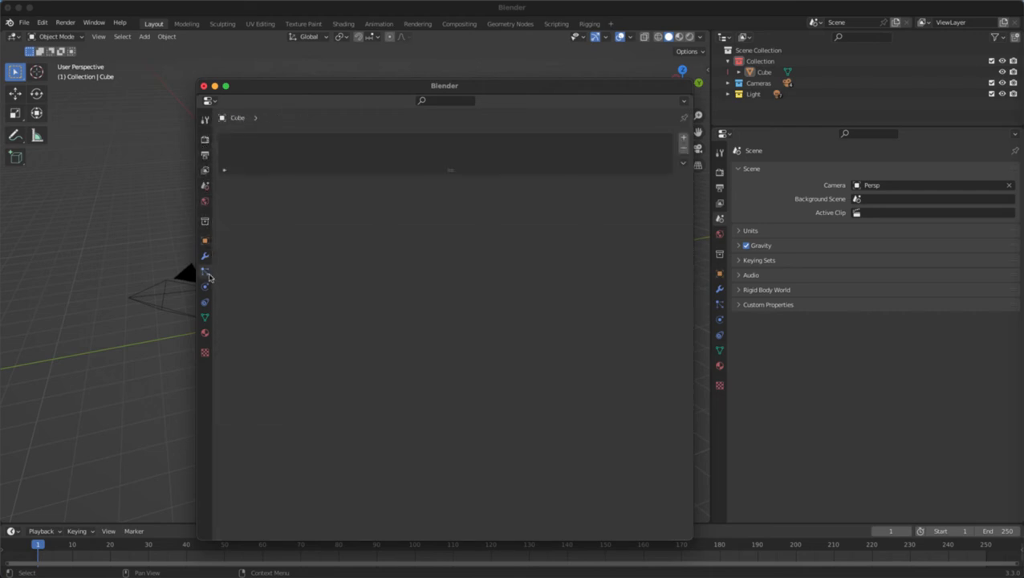
left_click(205, 352)
left_click(205, 333)
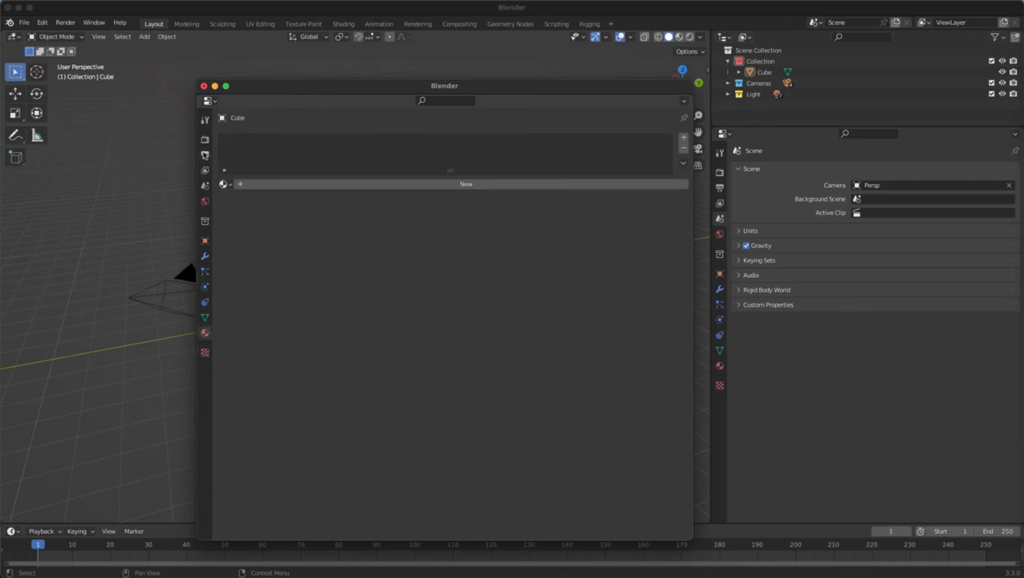
left_click(204, 141)
Show the Tool settings in the floating Properties window, move it aside and close it.
left_click_drag(459, 82, 806, 89)
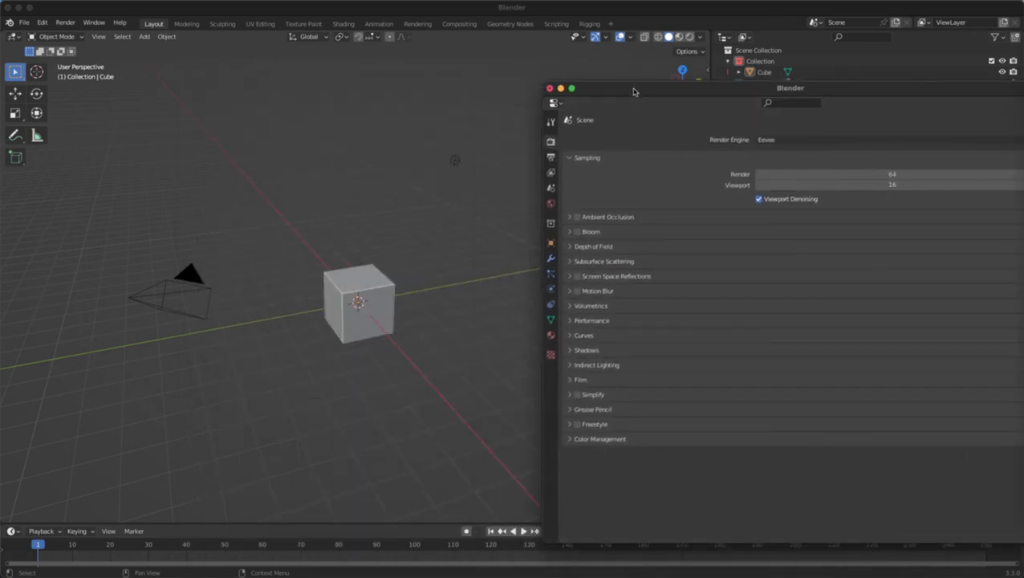
left_click_drag(633, 90, 293, 82)
left_click(210, 113)
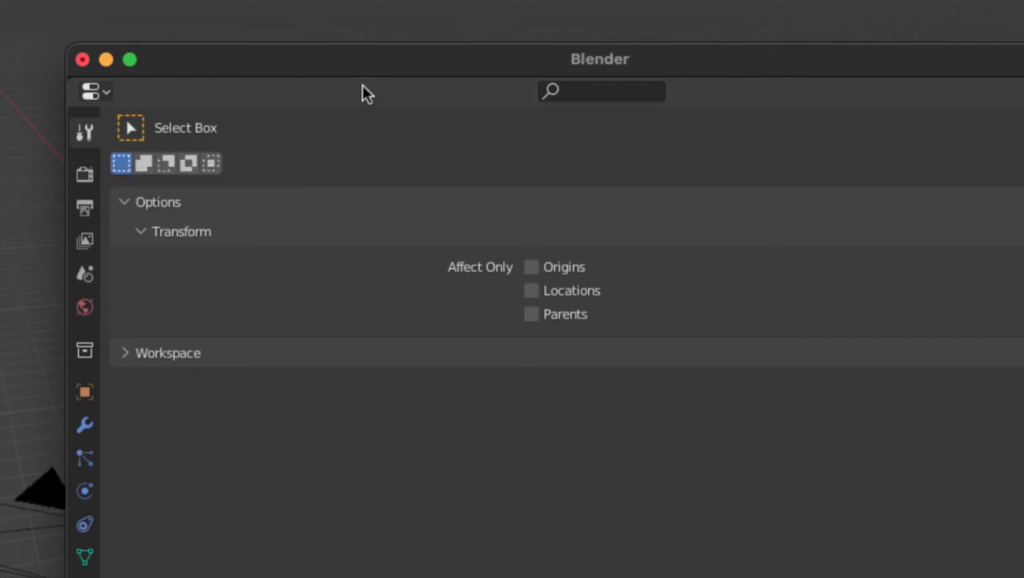
left_click_drag(371, 74, 849, 104)
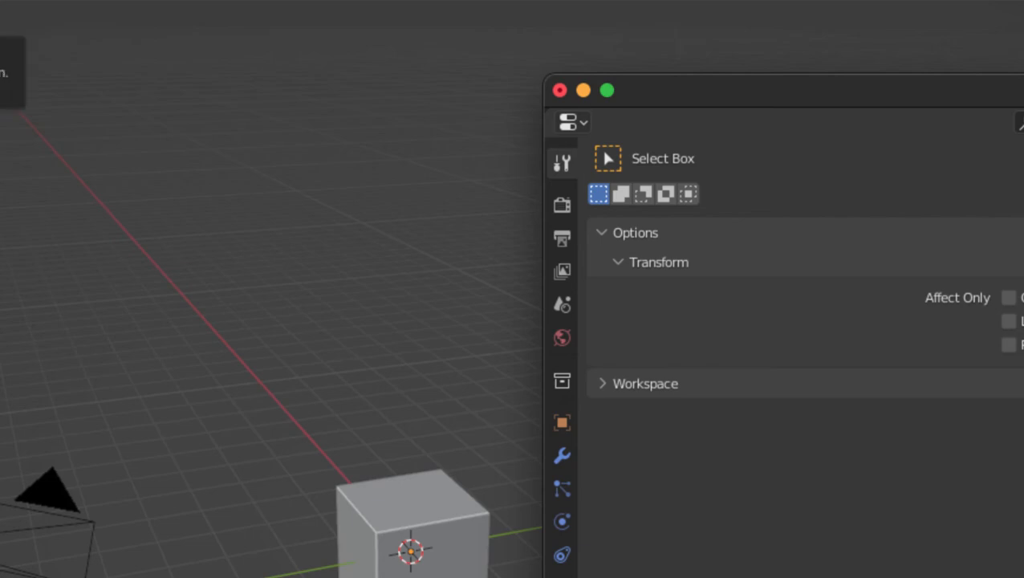
left_click(560, 90)
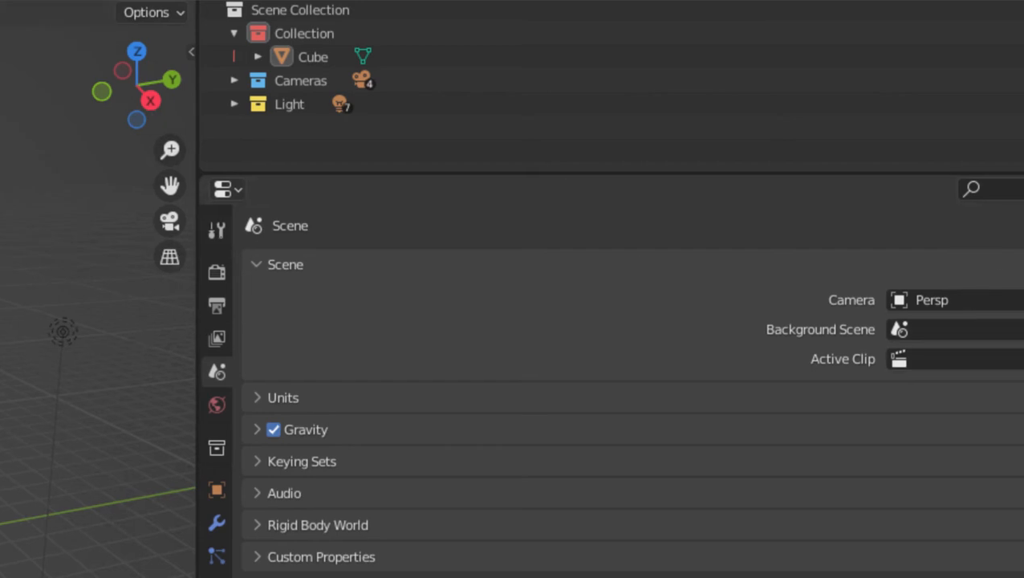
Split the docked Properties editor into two side-by-side areas, extend them upward and show the Tool settings in the first one.
left_click_drag(1019, 201, 794, 207)
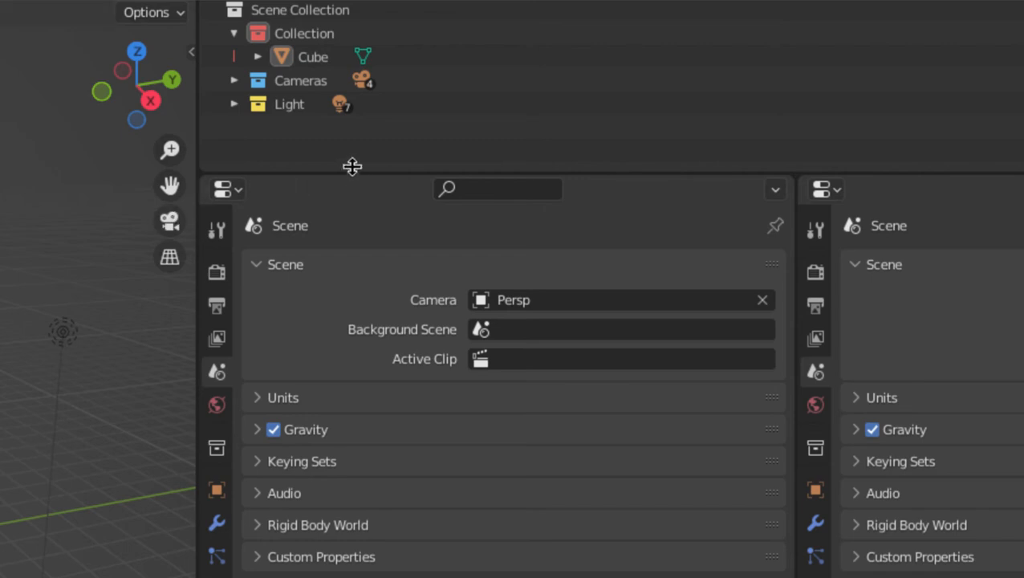
left_click_drag(353, 166, 352, 6)
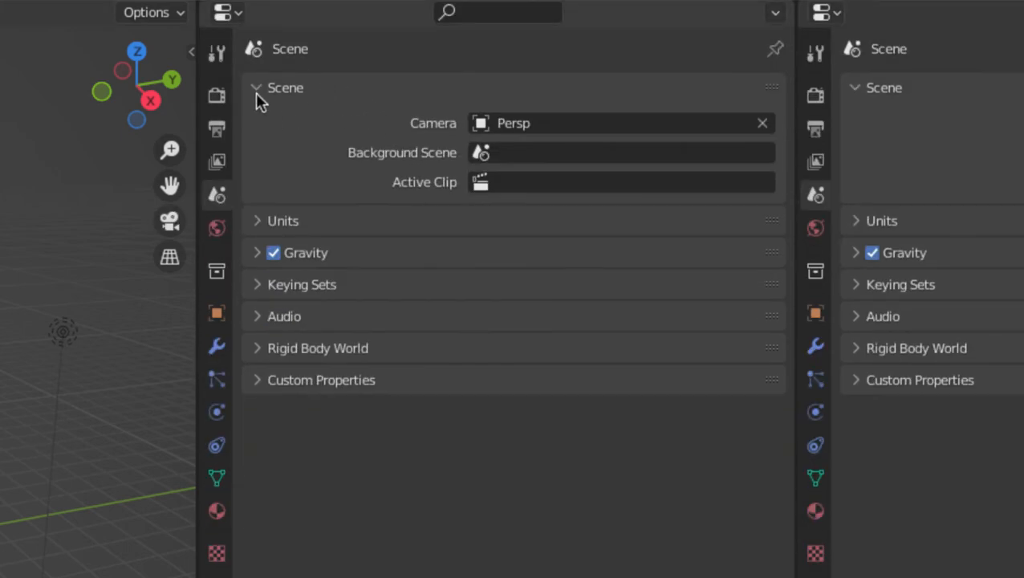
left_click(219, 54)
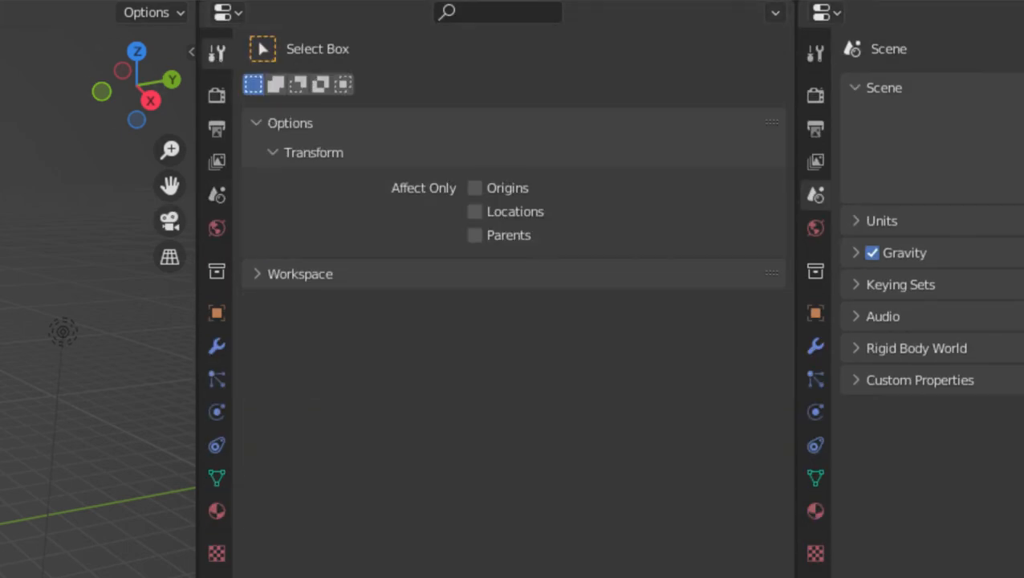
Activate the Transform, Scale, Rotate and Move tools in turn to compare their Tool settings, ending with Select Box.
left_click(0, 56)
left_click(0, 102)
left_click(0, 143)
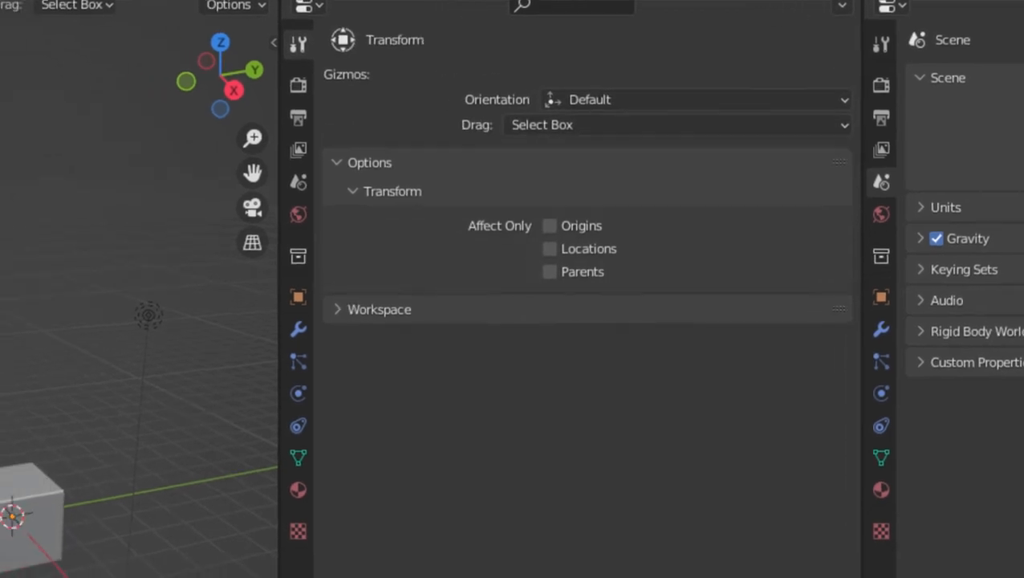
left_click(0, 144)
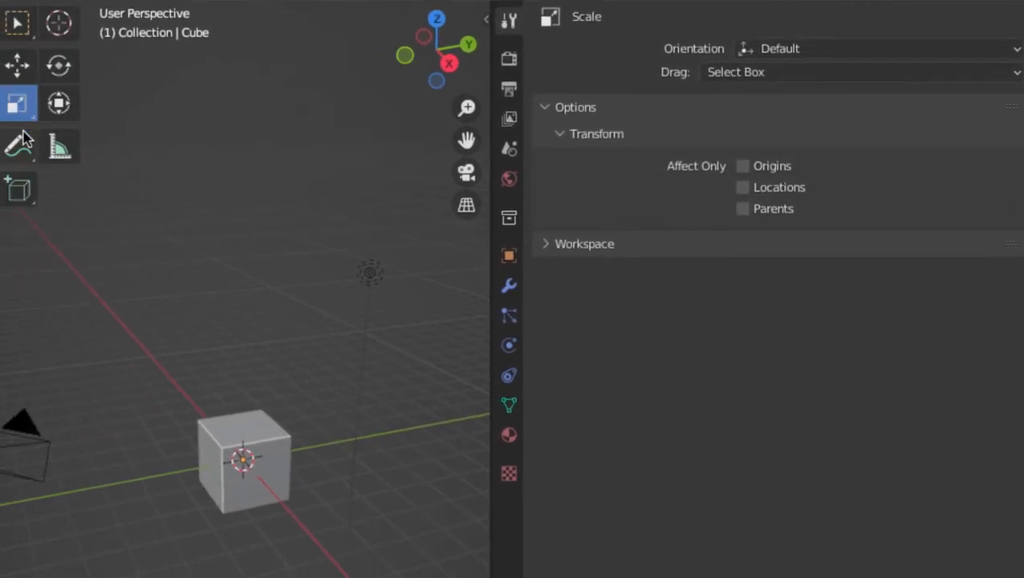
left_click(19, 145)
left_click(58, 103)
left_click(59, 65)
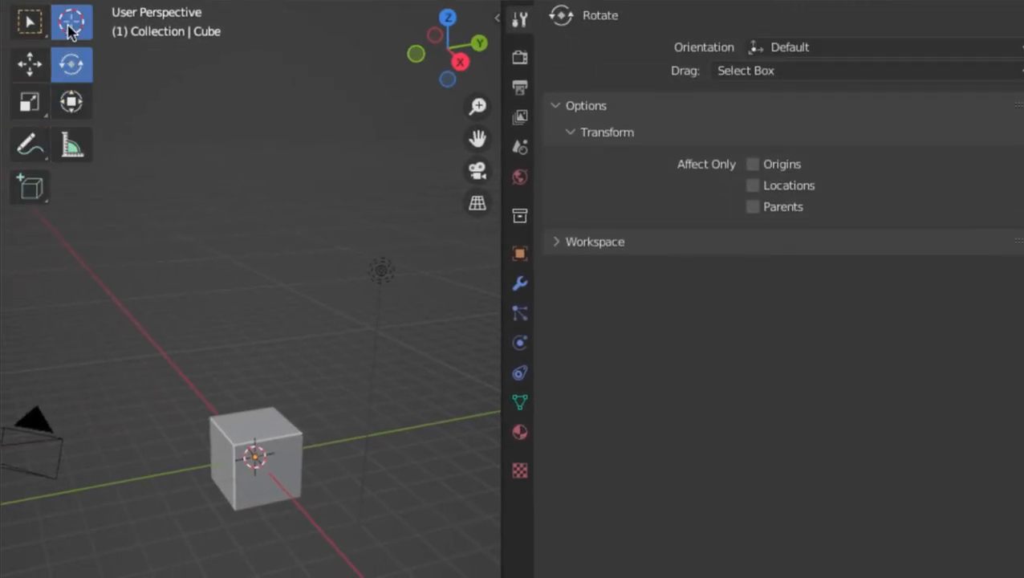
left_click(18, 24)
left_click(28, 64)
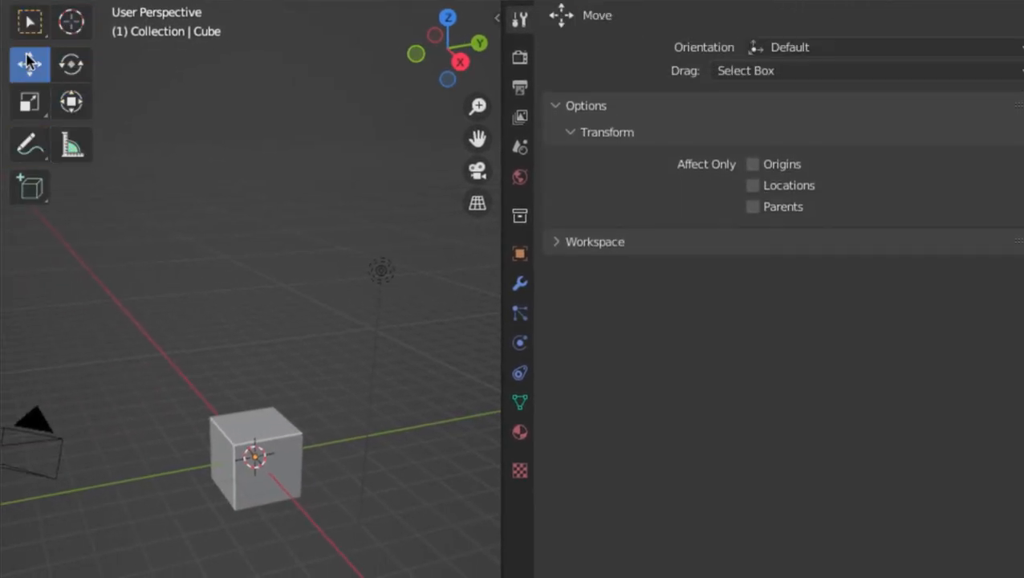
key("w")
Compare the Clay Thumb, Snake Hook and Inflate brush settings in Sculpt Mode and return the cube to Object Mode.
key("ctrl+Tab")
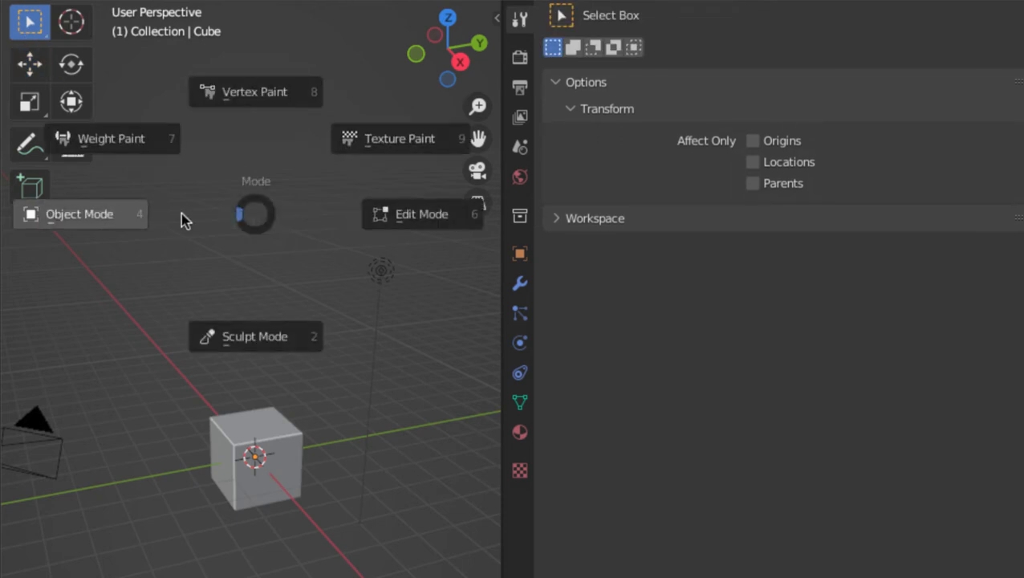
left_click(207, 335)
left_click(26, 97)
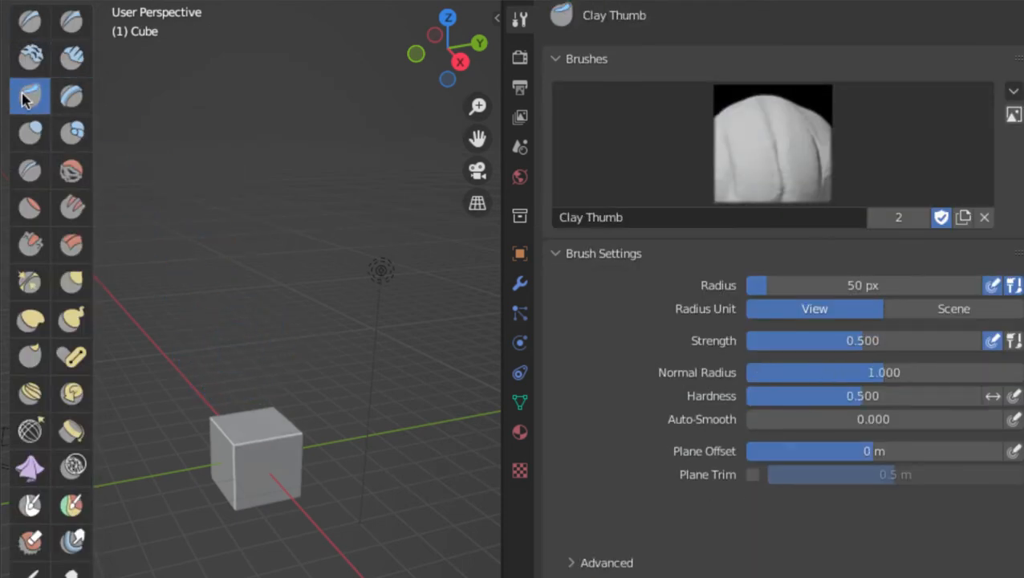
left_click(29, 170)
left_click(29, 207)
left_click(29, 281)
left_click(71, 318)
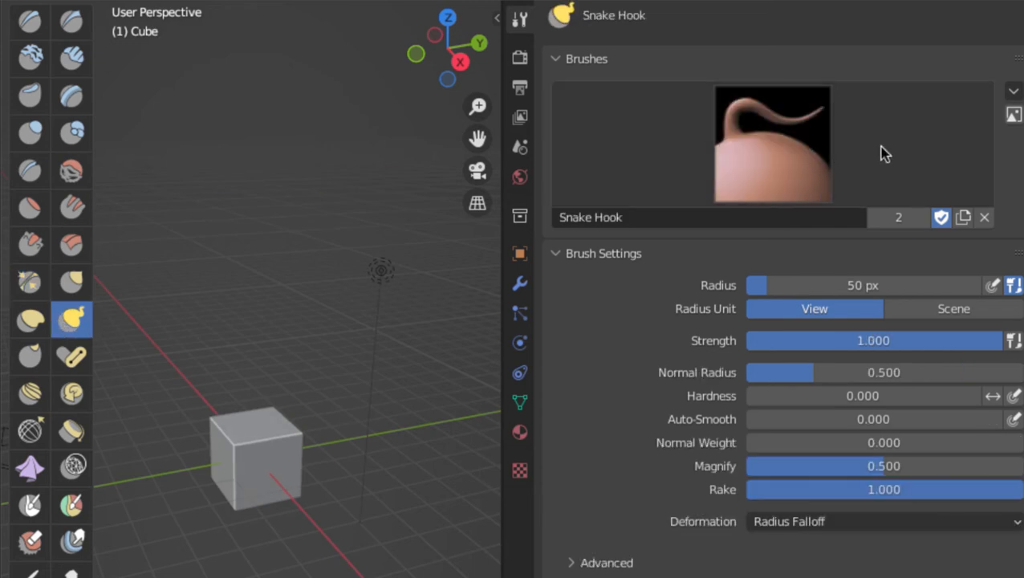
left_click(772, 172)
left_click(29, 133)
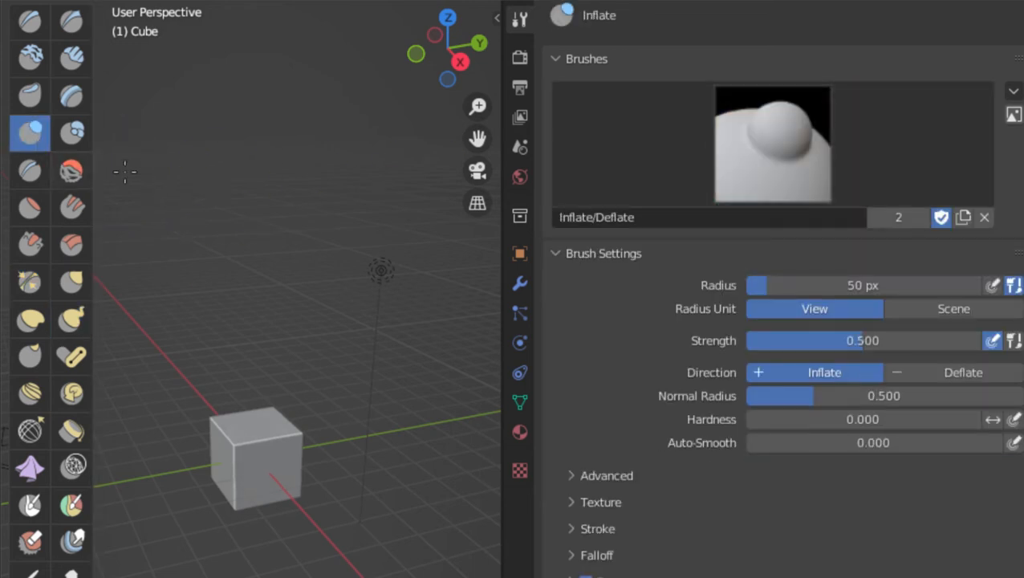
key("ctrl+Tab")
left_click(137, 287)
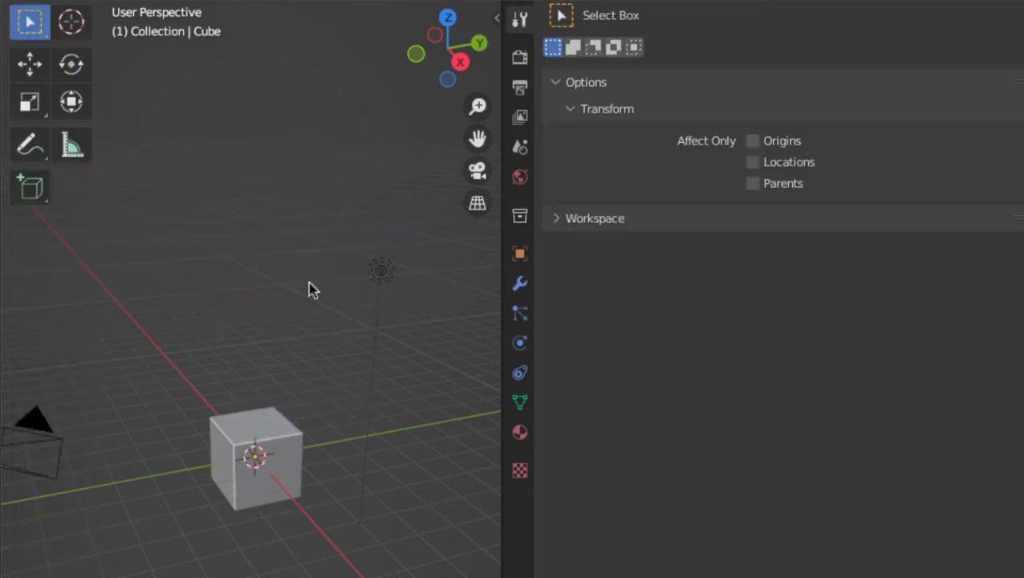
Add a blank Grease Pencil object and switch it to Draw Mode.
key("shift+a")
mouse_move(265, 422)
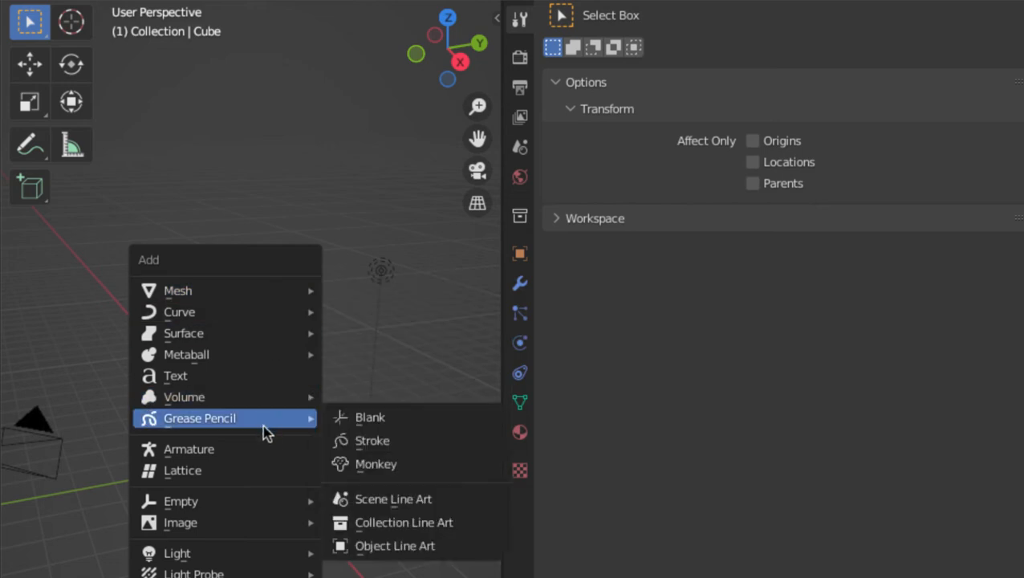
left_click(367, 422)
key("ctrl+Tab")
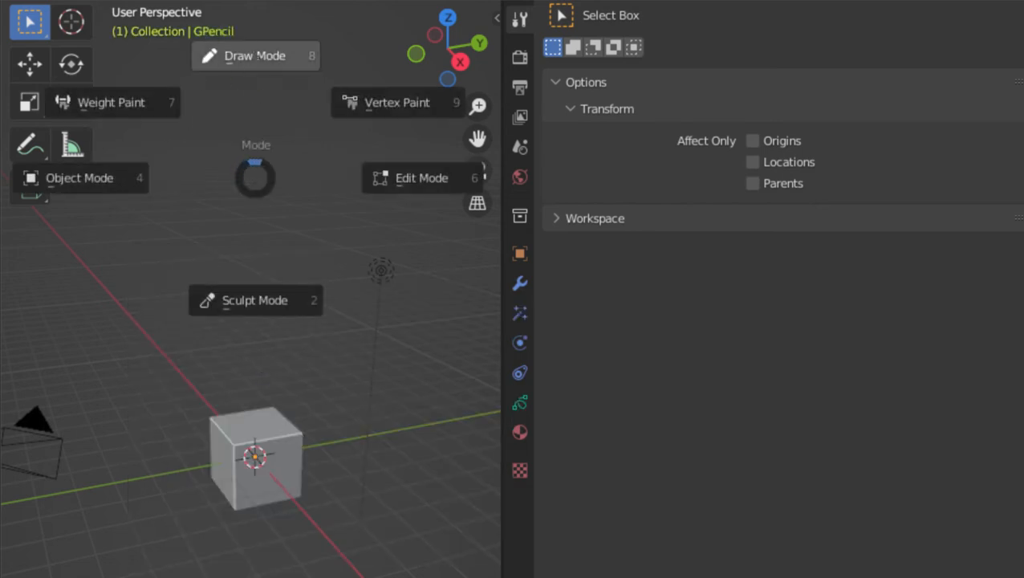
left_click(162, 69)
Browse the available Draw brushes in the Tool settings, keeping Pencil, and collapse the Color panel.
left_click(692, 121)
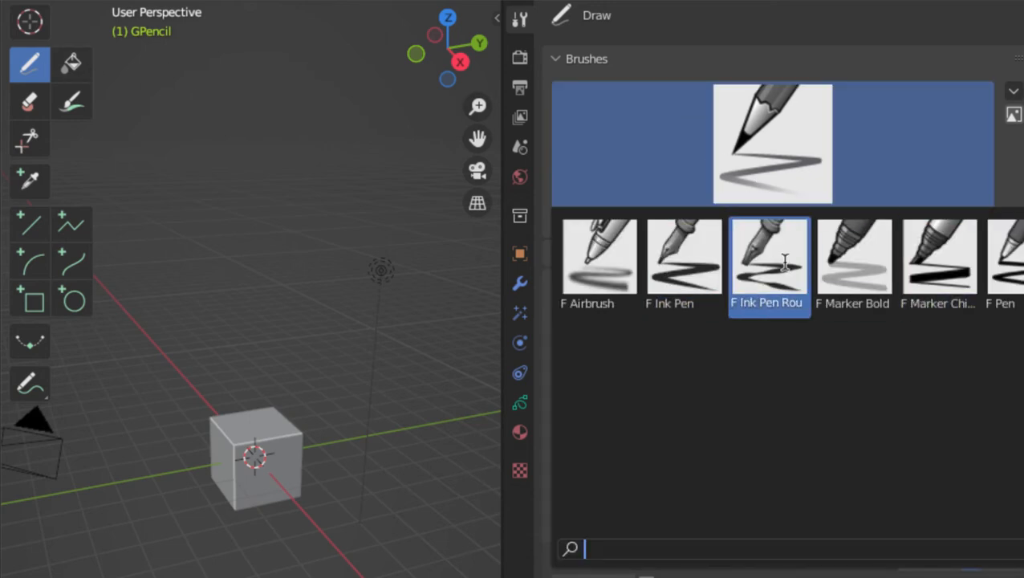
left_click(697, 164)
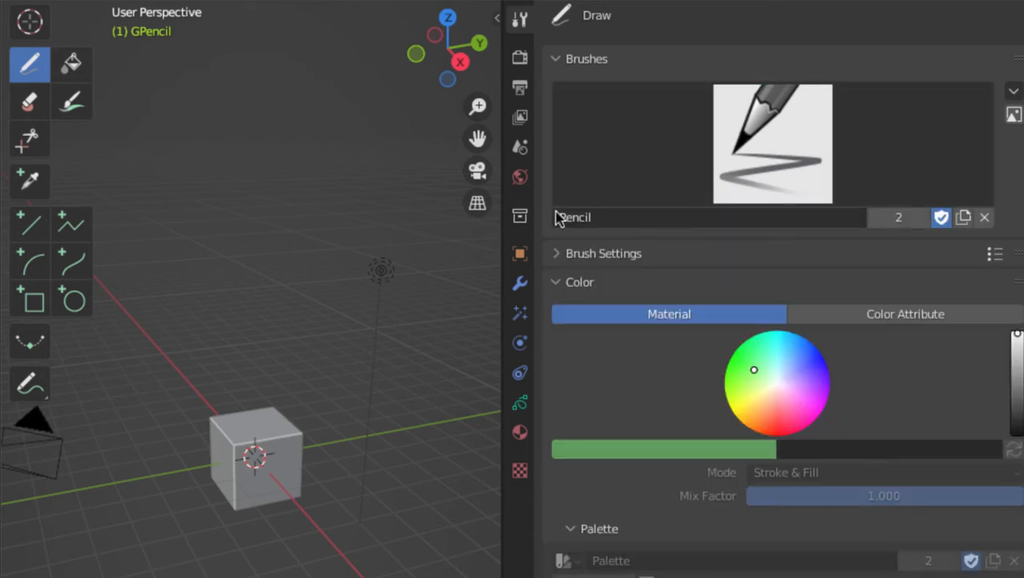
left_click(554, 280)
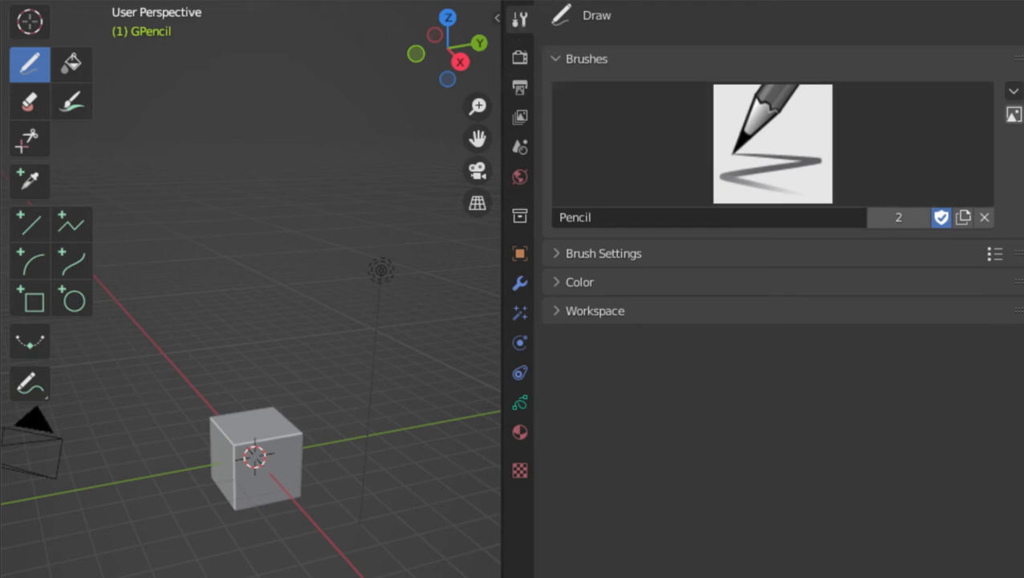
Widen the first Properties area and enlarge the 3D viewport by moving the borders between them.
left_click_drag(1022, 289, 1023, 289)
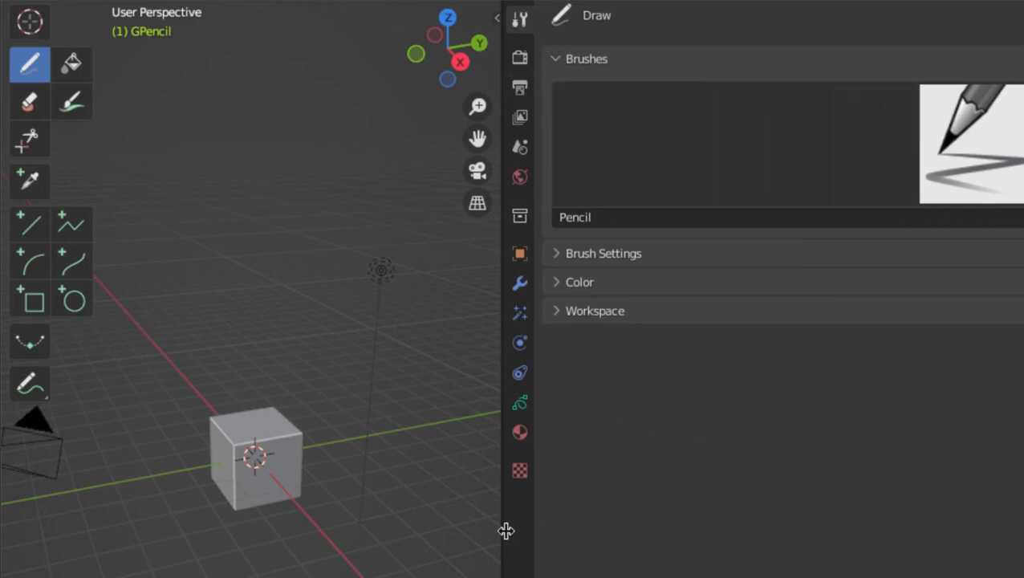
left_click_drag(504, 529, 681, 521)
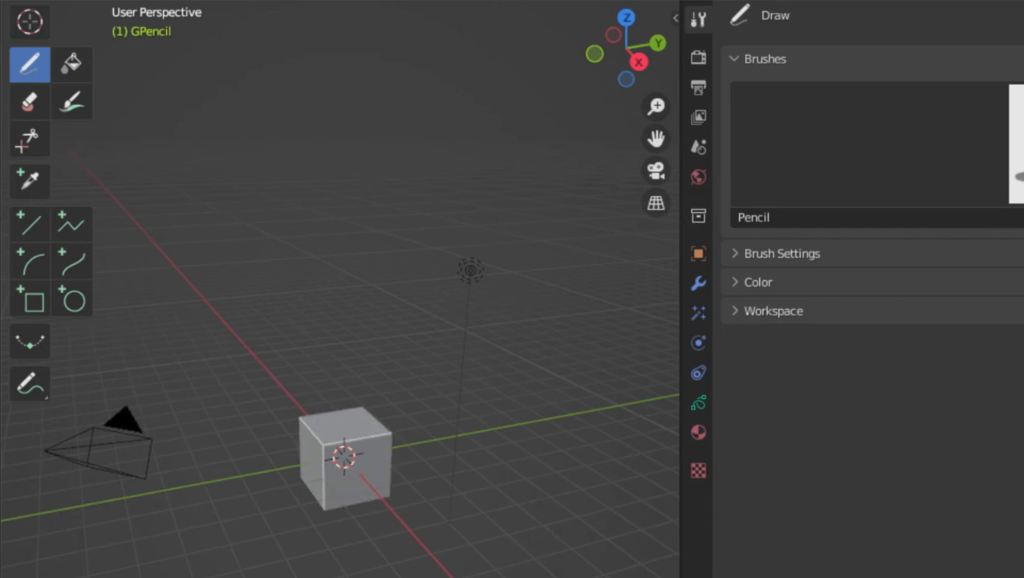
left_click_drag(1023, 410, 1019, 410)
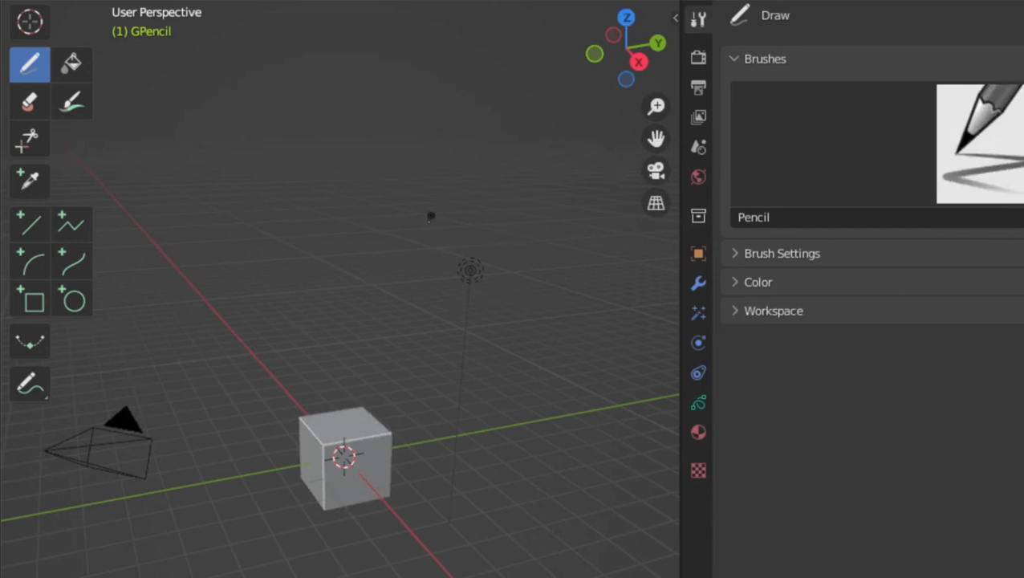
Open the viewport sidebar, show its Tool settings enlarged, and widen it for comparison with the Properties editor.
key("n")
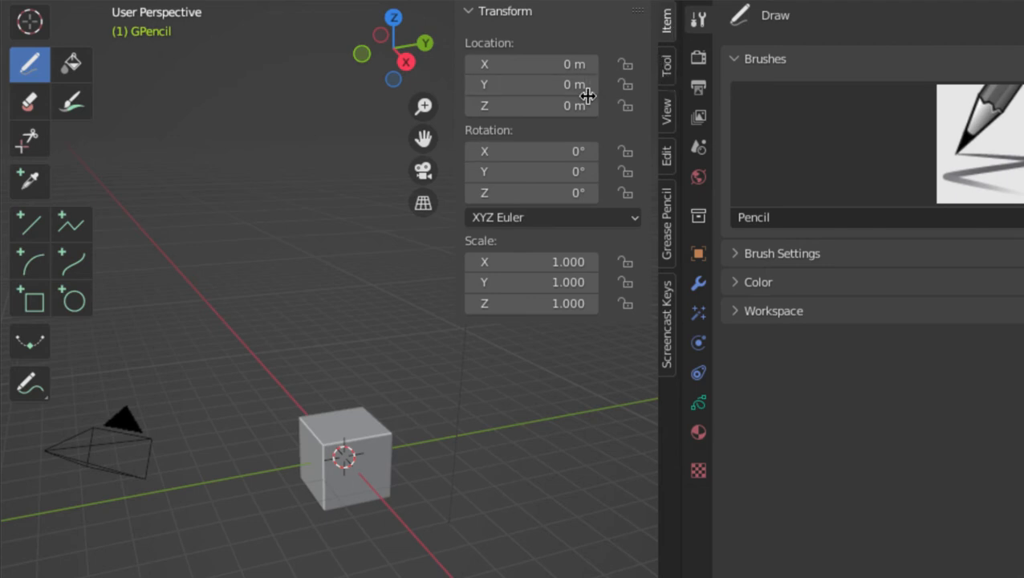
middle_click_drag(536, 128, 573, 40, "ctrl")
left_click(658, 102)
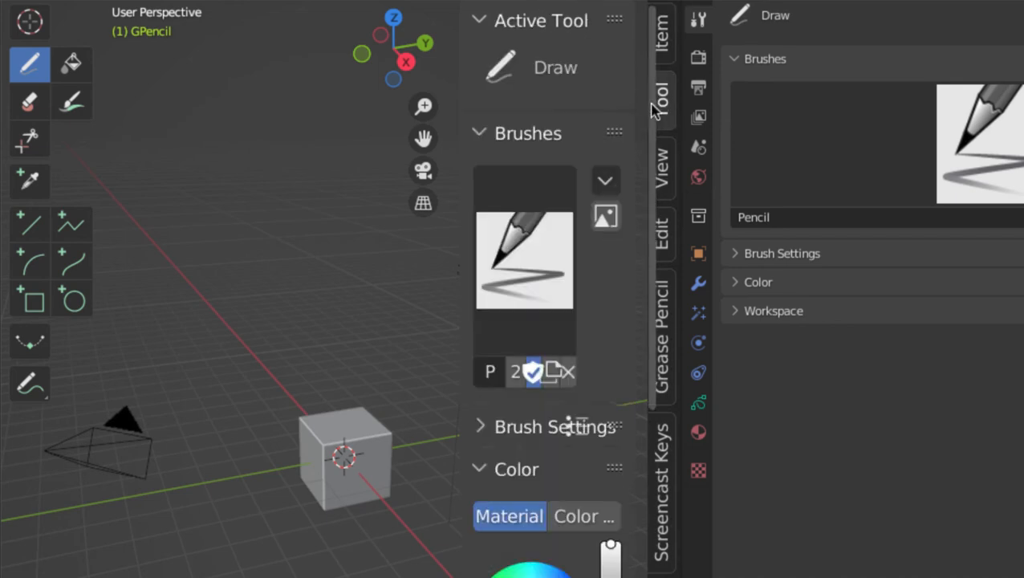
left_click_drag(455, 179, 300, 183)
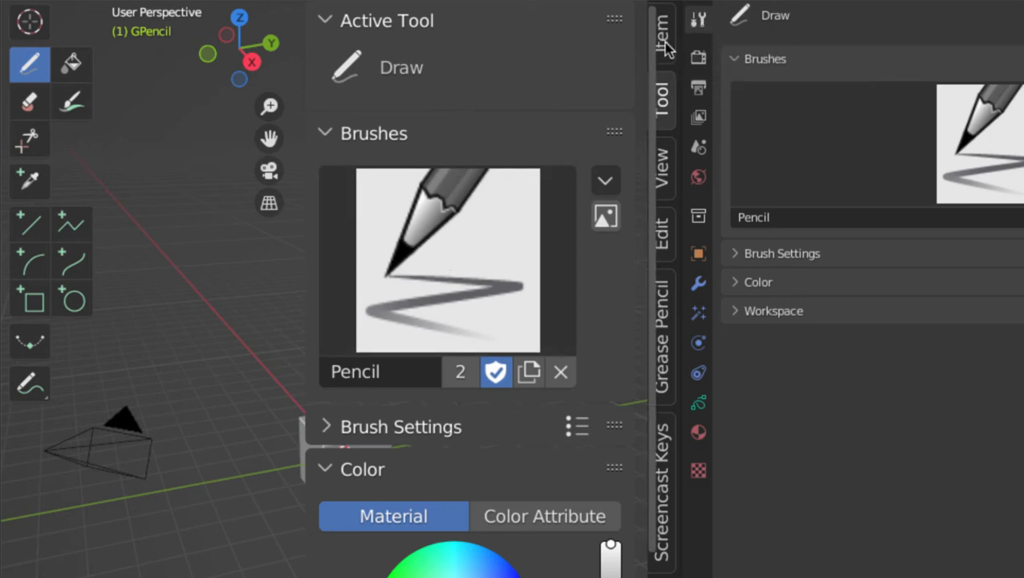
left_click_drag(677, 114, 833, 130)
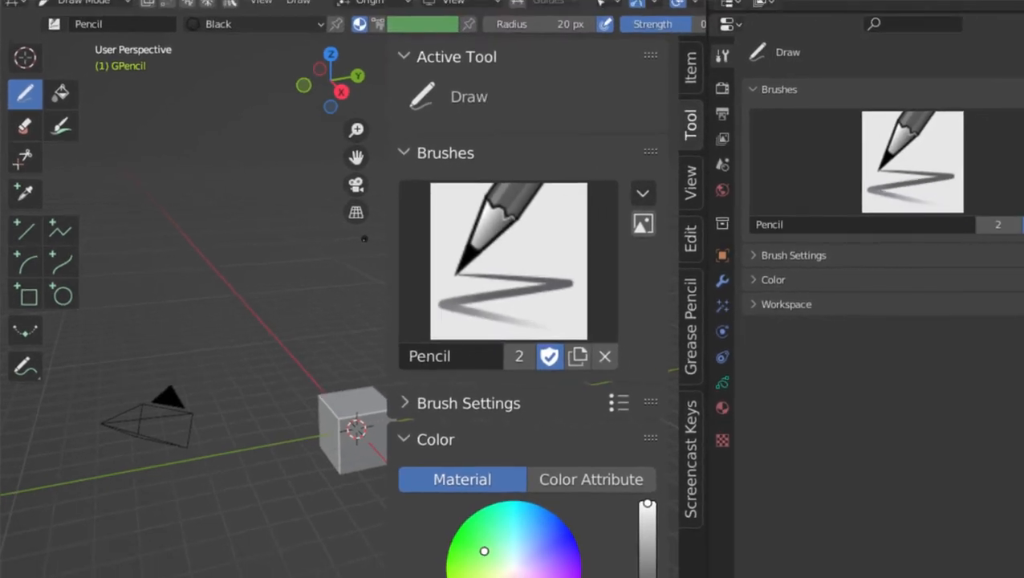
left_click_drag(384, 235, 352, 246)
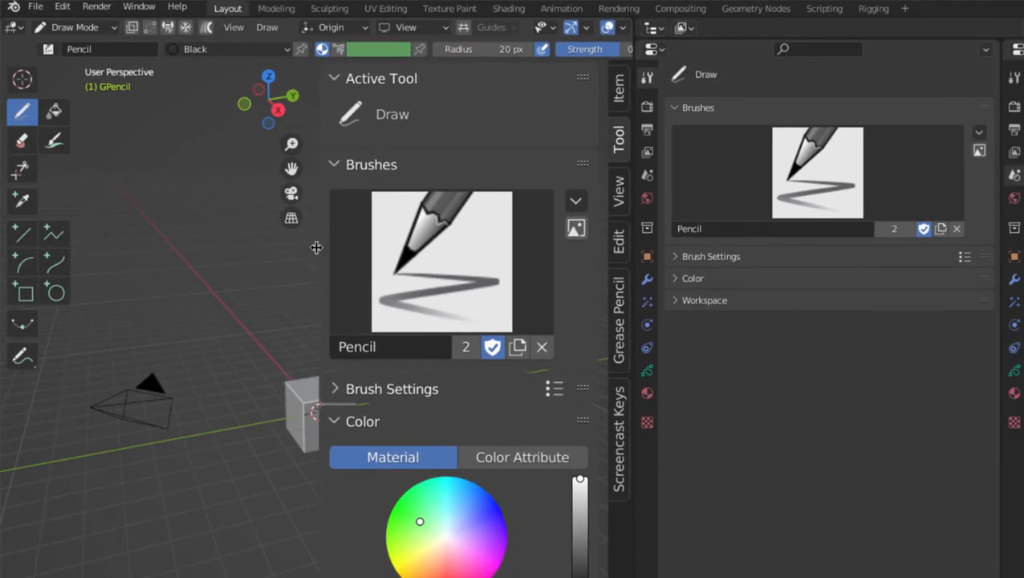
View the Grease Pencil object's Material, Object Data and Modifier properties and return to the Tool settings.
left_click(647, 395)
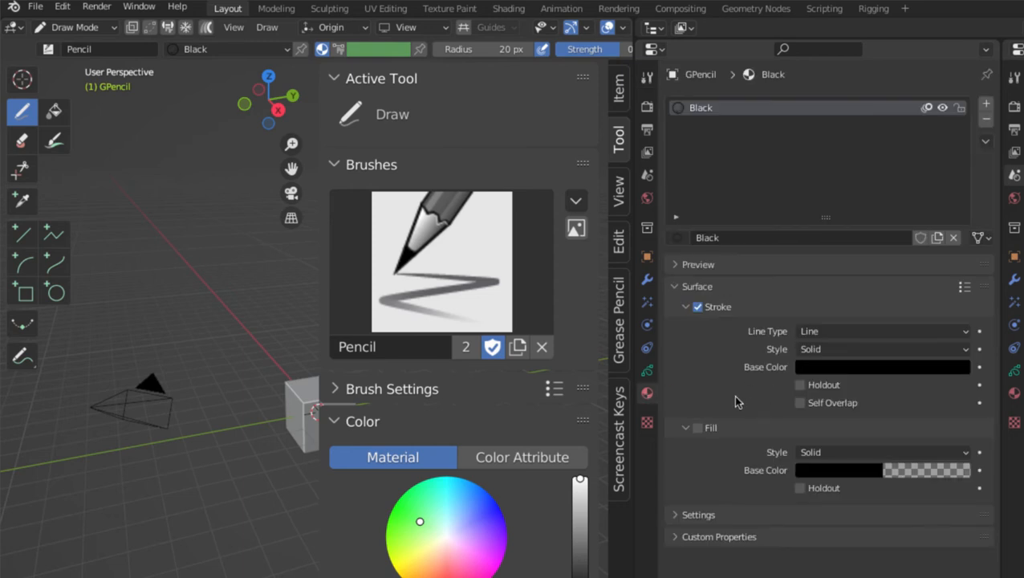
left_click(647, 373)
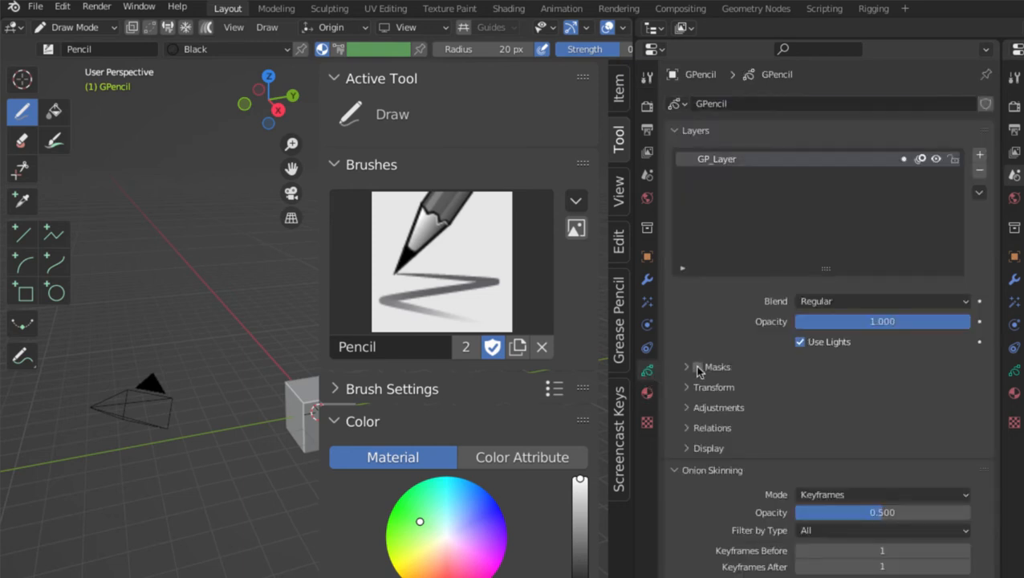
left_click(647, 279)
left_click(647, 78)
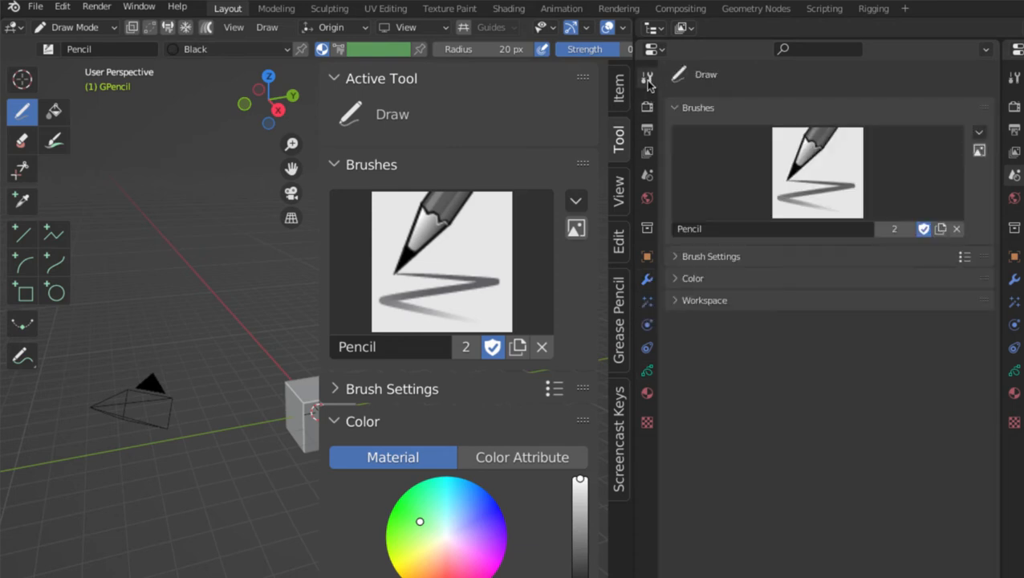
Alternate between the Tool settings and the Material, Constraints and Object Data properties, ending on Material.
left_click(648, 391)
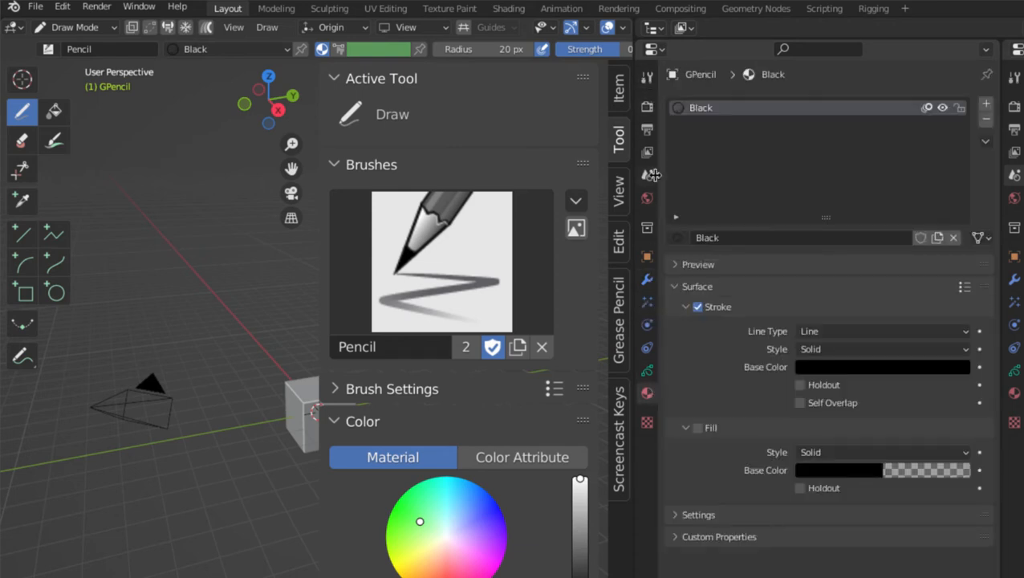
left_click(649, 83)
left_click(647, 347)
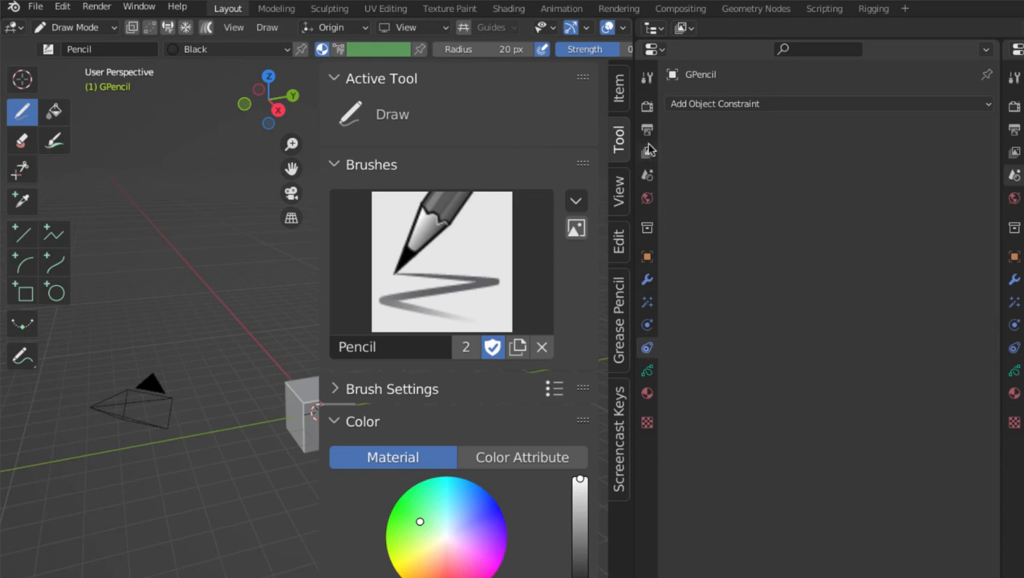
left_click(648, 78)
left_click(647, 369)
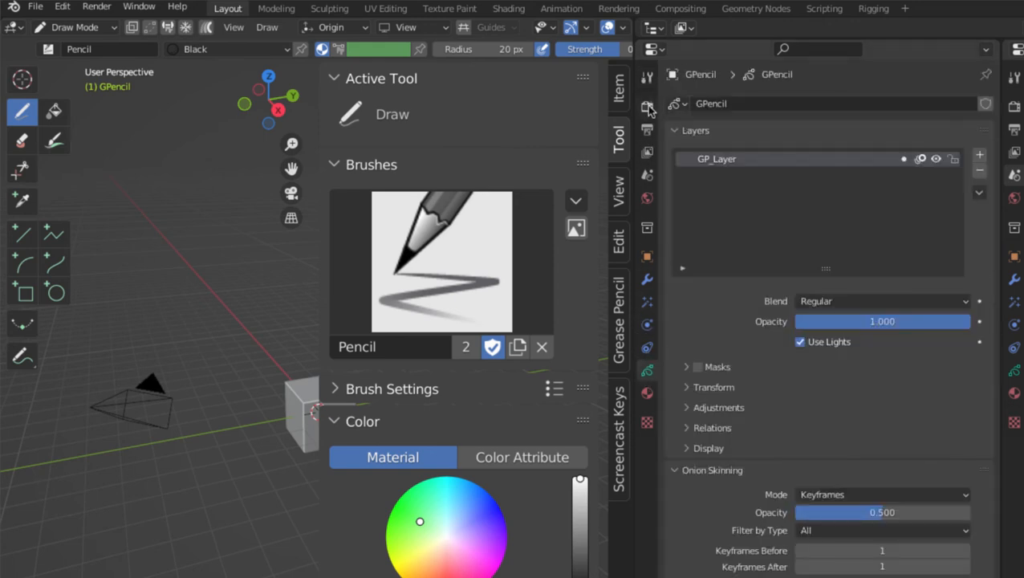
left_click(649, 78)
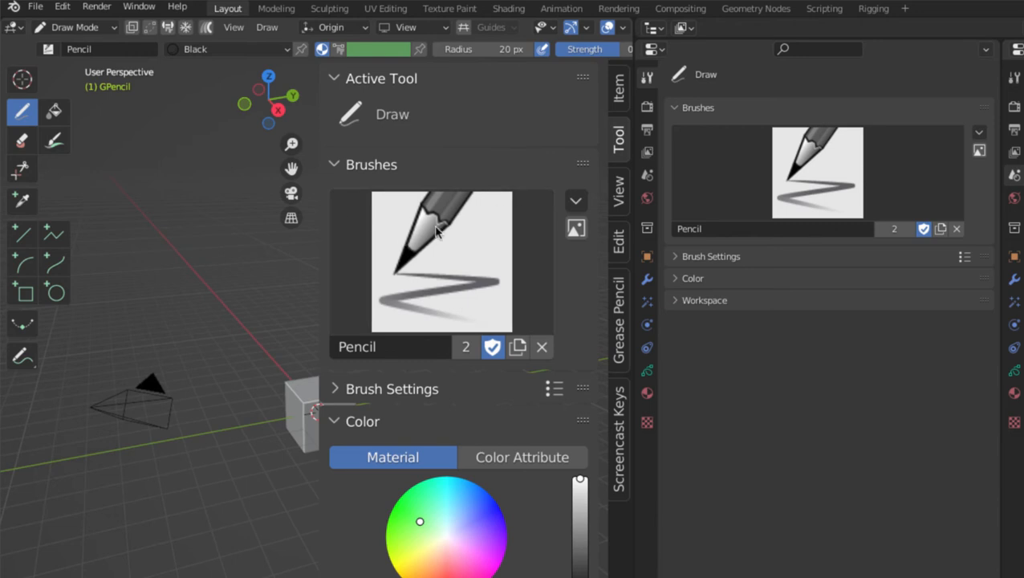
left_click(649, 393)
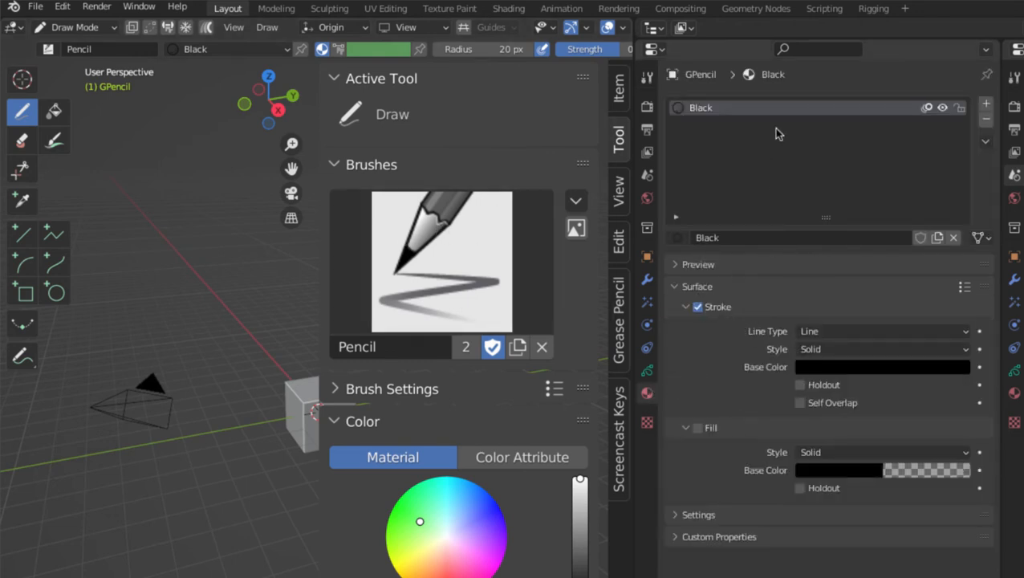
Check the brush list in the viewport sidebar, hide the sidebar and return the Properties editor to the Tool settings.
left_click(416, 263)
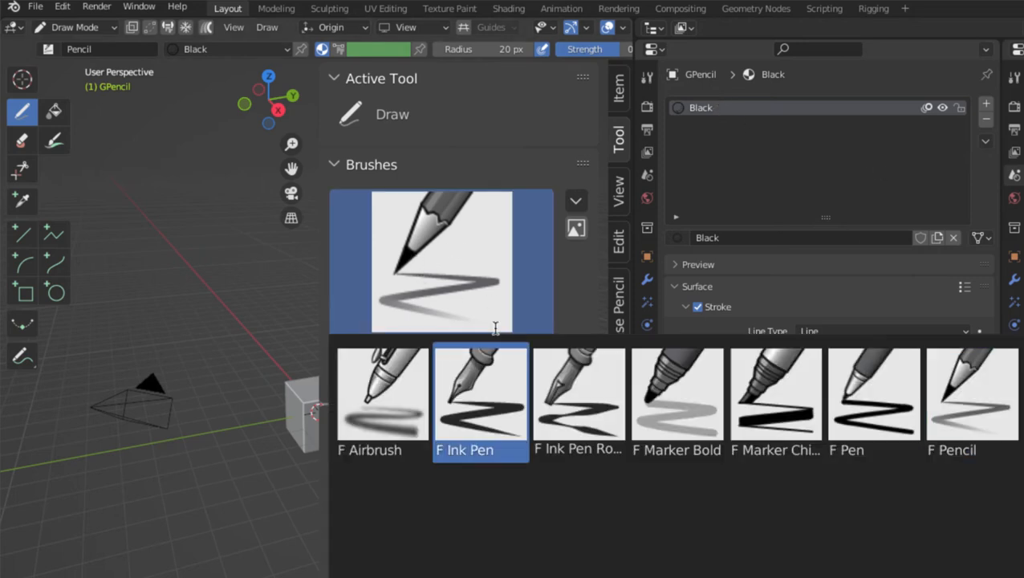
left_click(484, 294)
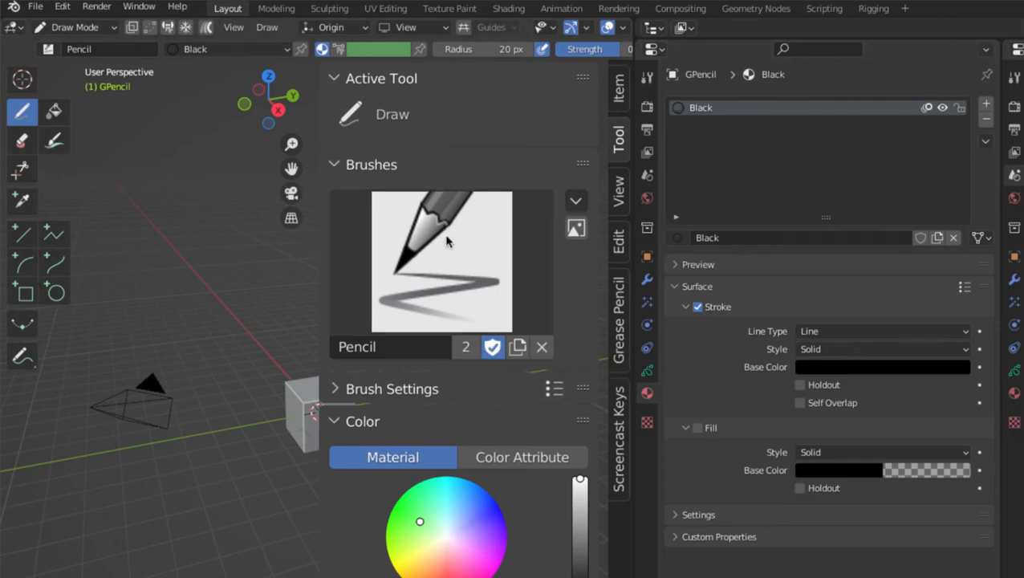
key("n")
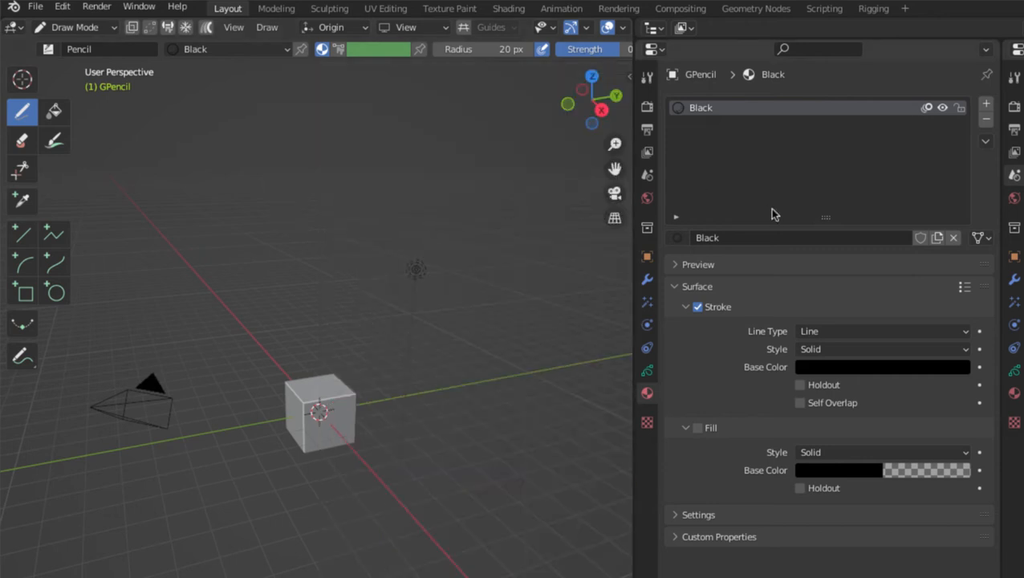
left_click(646, 77)
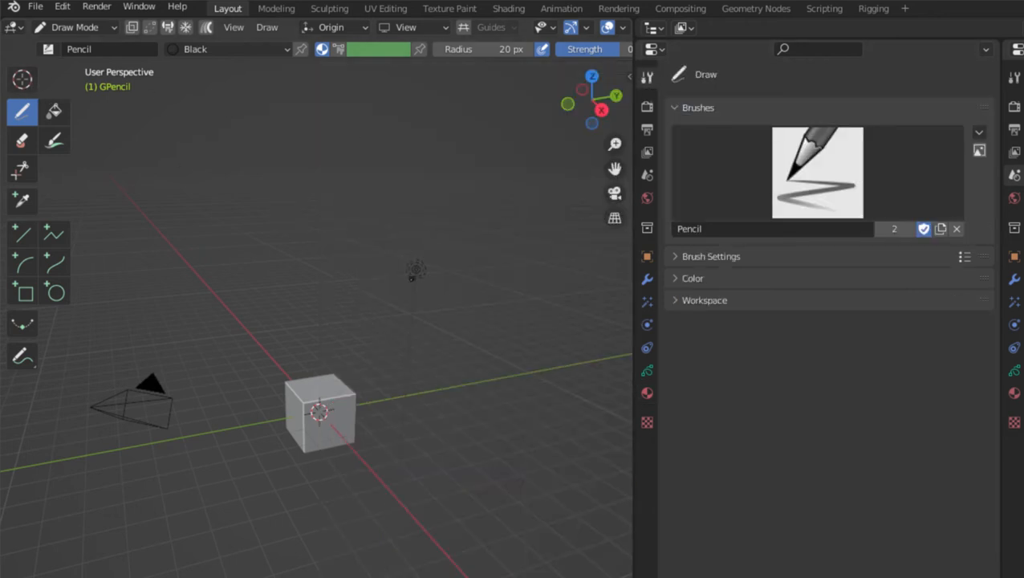
Return the Grease Pencil object to Object Mode and show the Render properties.
key("ctrl+Tab")
left_click(275, 276)
left_click(648, 106)
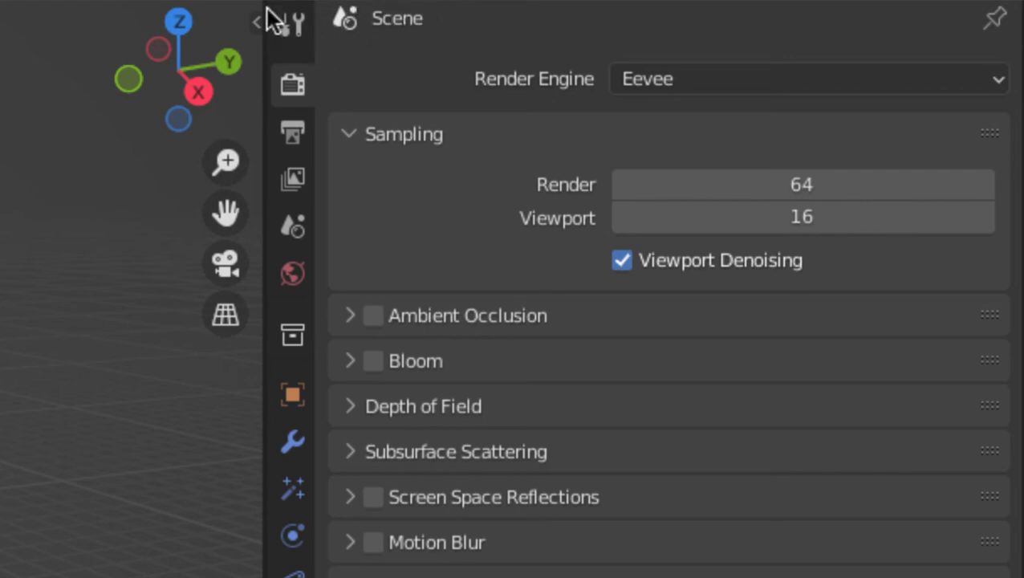
Enlarge the Outliner and the viewport, and merge the two Properties areas into one showing the Scene properties.
left_click_drag(382, 0, 382, 191)
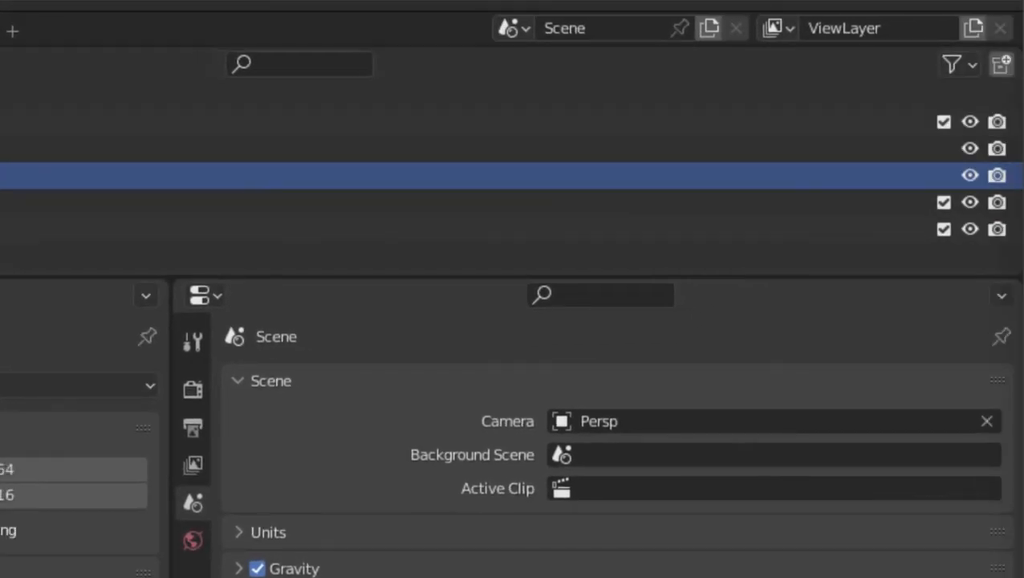
left_click_drag(4, 200, 51, 215)
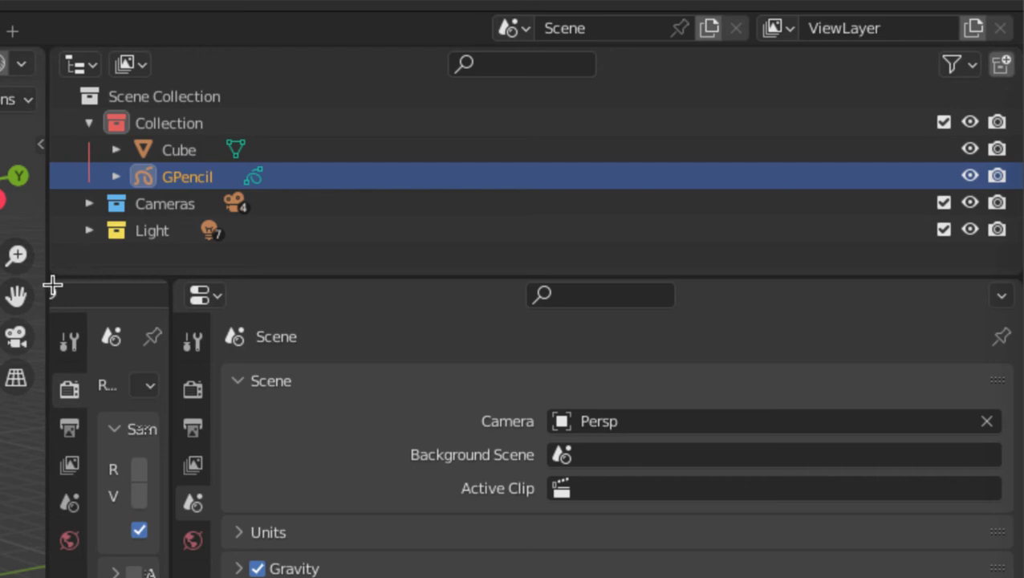
left_click_drag(173, 292, 359, 273)
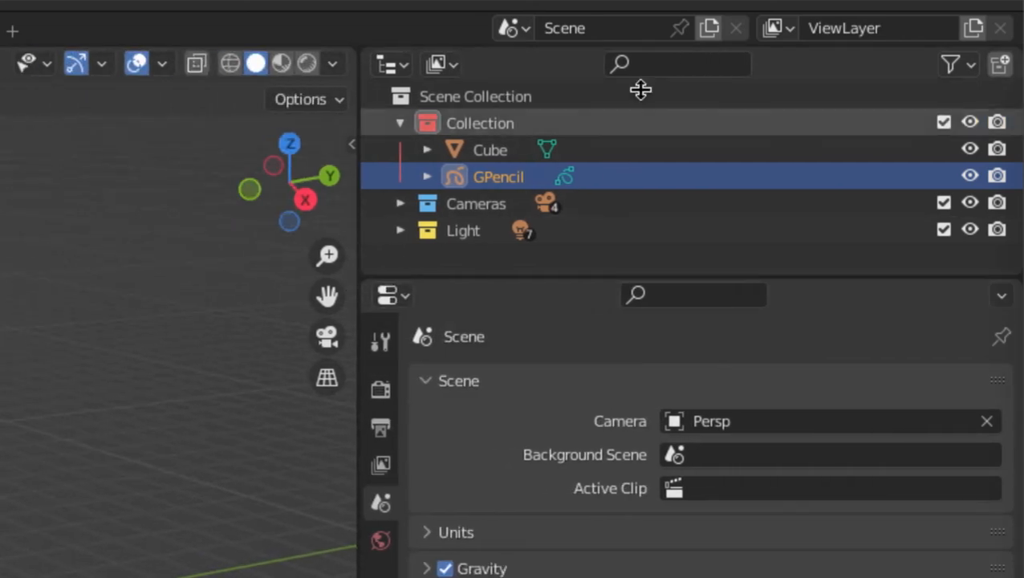
Check the scene list, create a new empty scene and rename it layout.
left_click(506, 30)
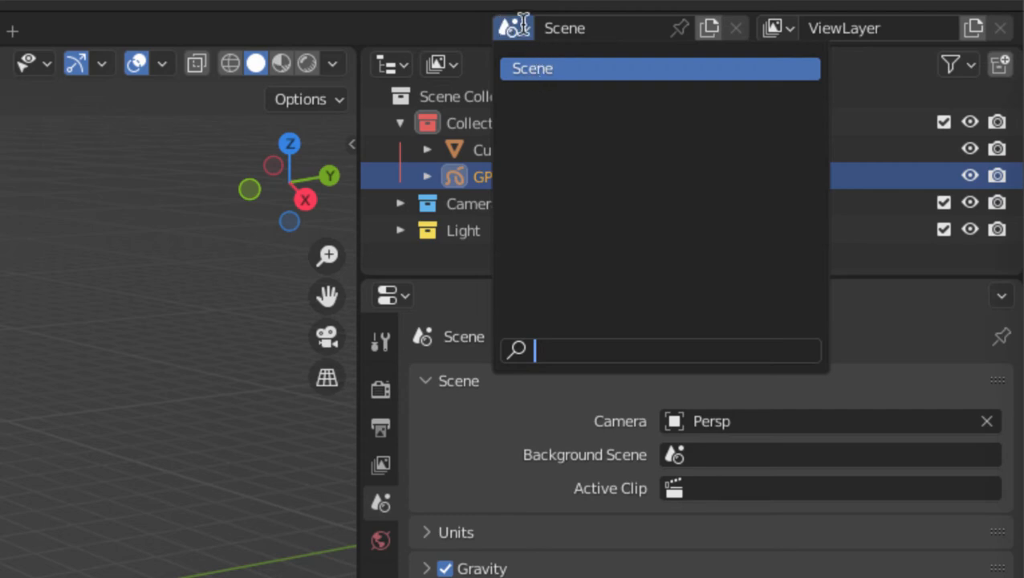
left_click(520, 26)
left_click(709, 30)
left_click(664, 79)
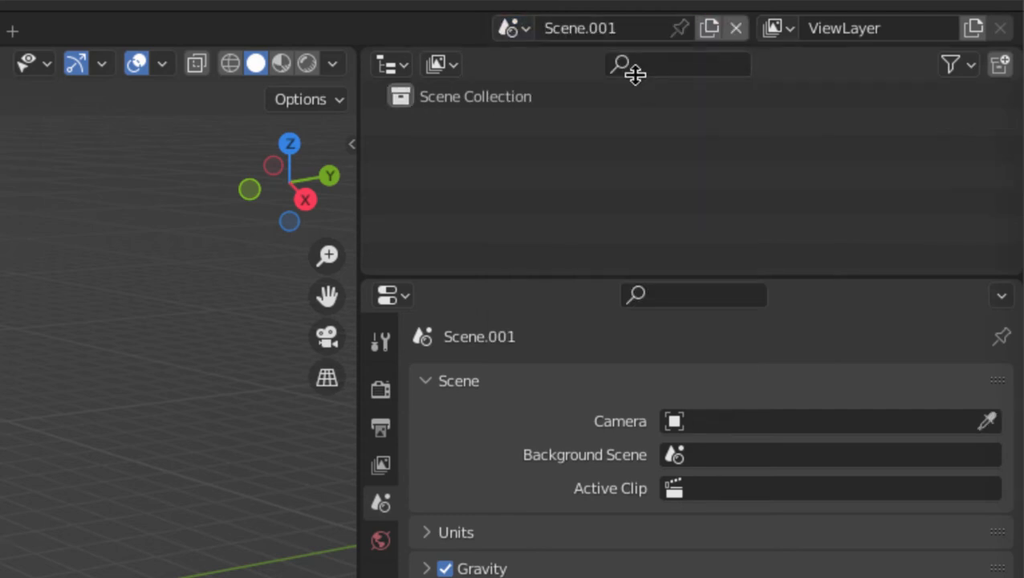
double_click(576, 29)
type("layout")
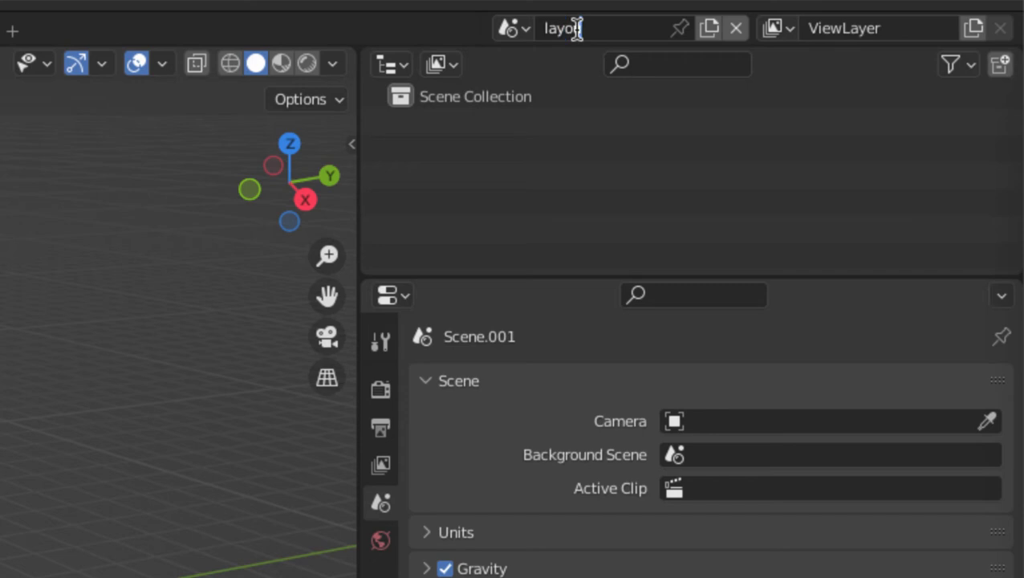
key("Return")
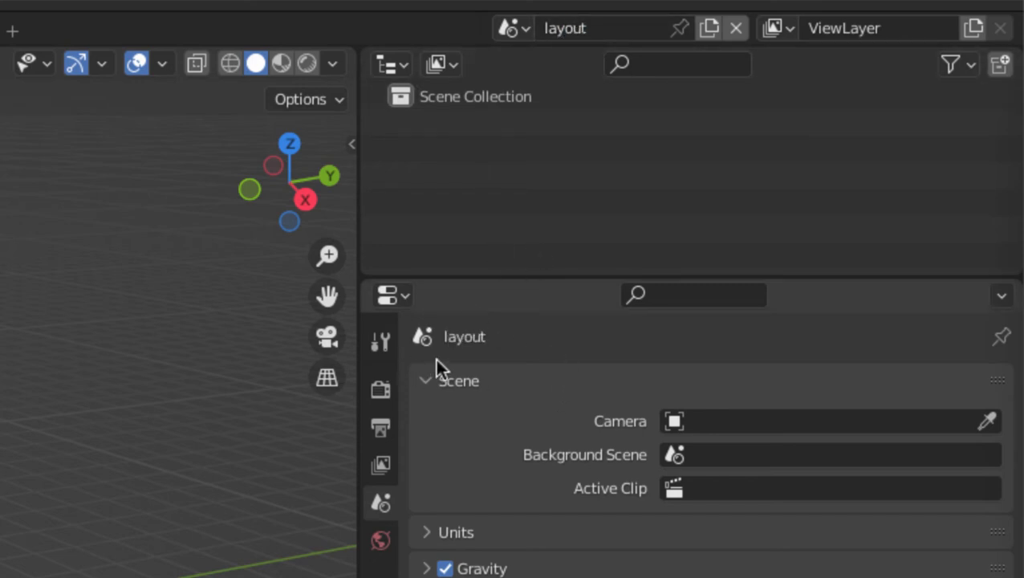
Show the Render properties of the layout scene and switch back to the original Scene.
left_click(382, 390)
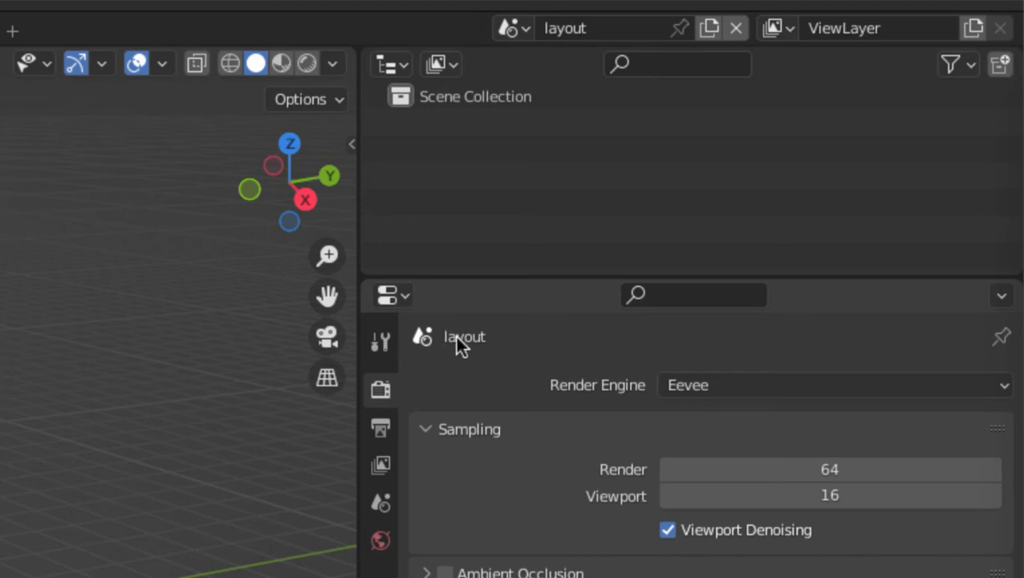
left_click(517, 33)
left_click(519, 96)
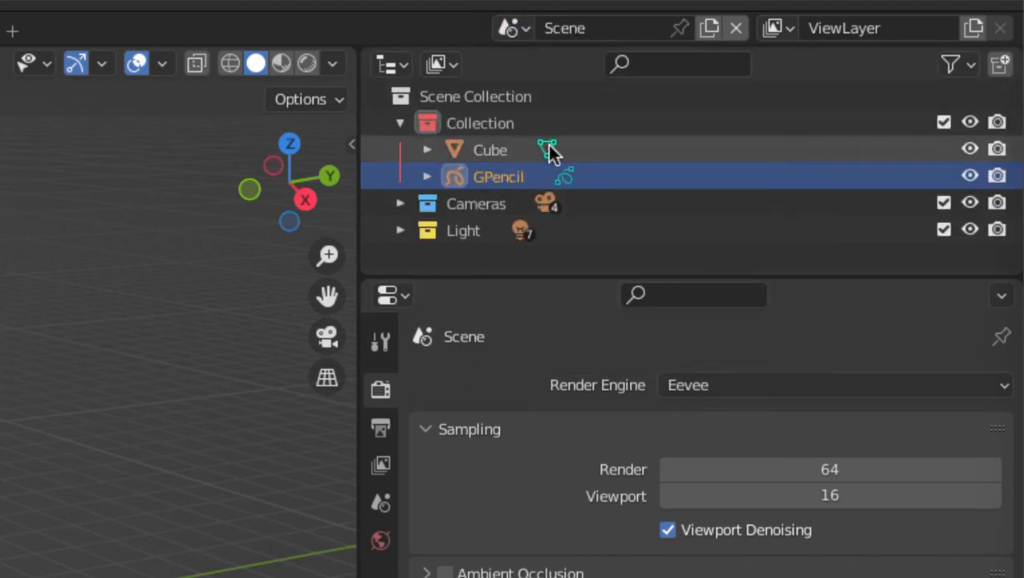
Switch to the layout scene to compare its Render properties, and return to the original Scene.
left_click(527, 32)
left_click(530, 68)
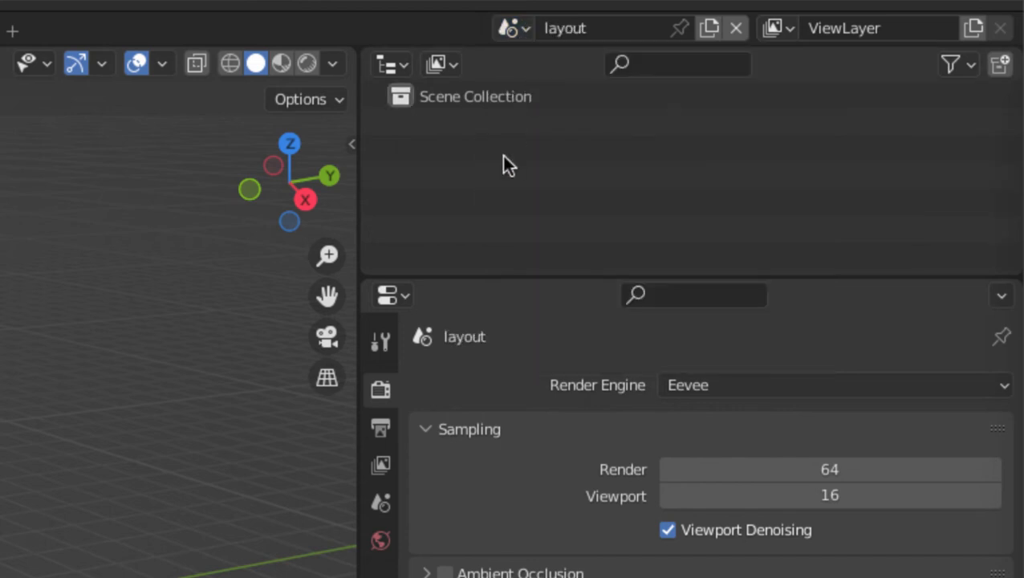
left_click(523, 30)
left_click(527, 95)
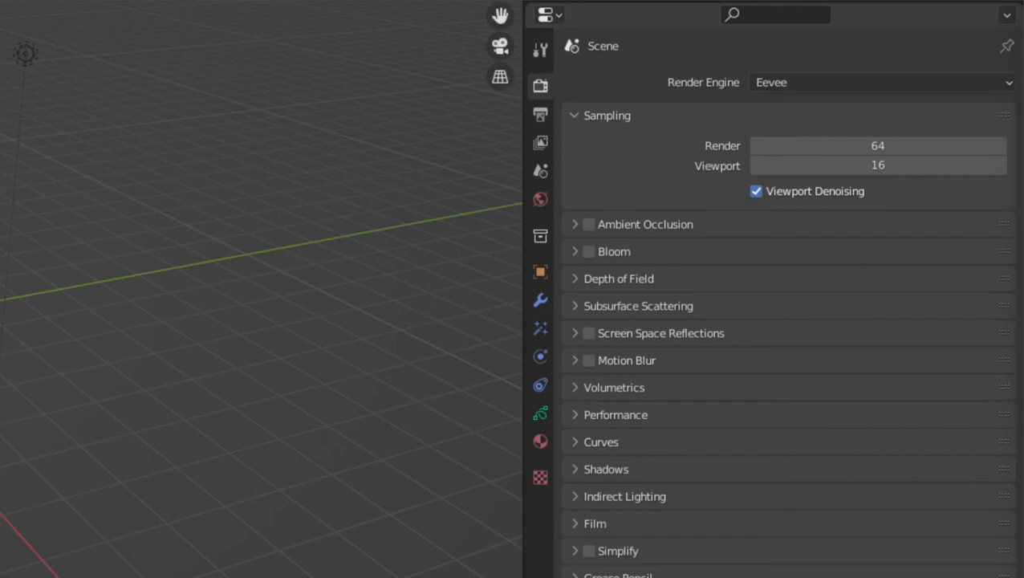
Switch the render engine to Cycles to compare its Render settings, and set it back to Eevee.
left_click(805, 84)
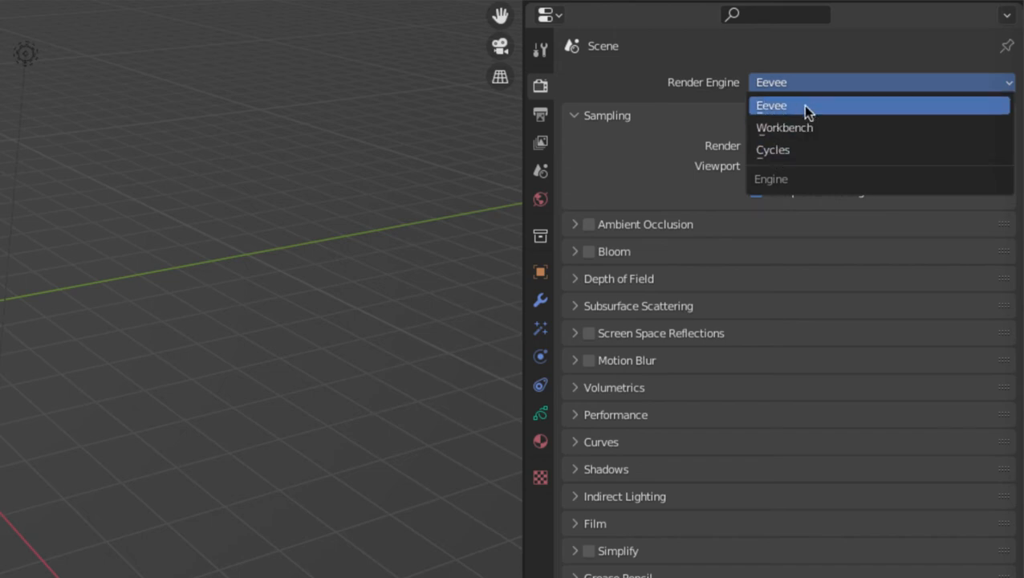
left_click(785, 155)
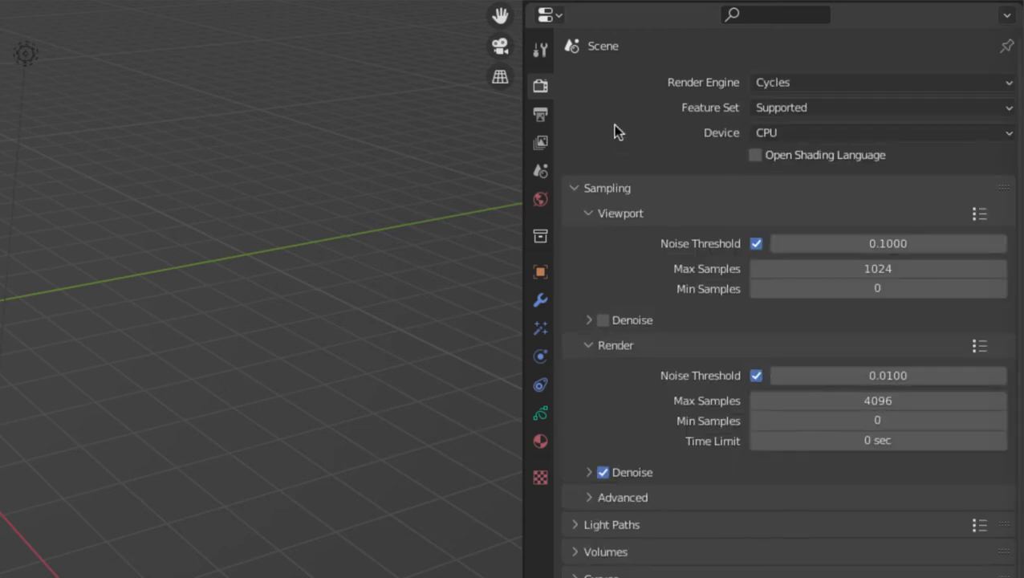
left_click(783, 84)
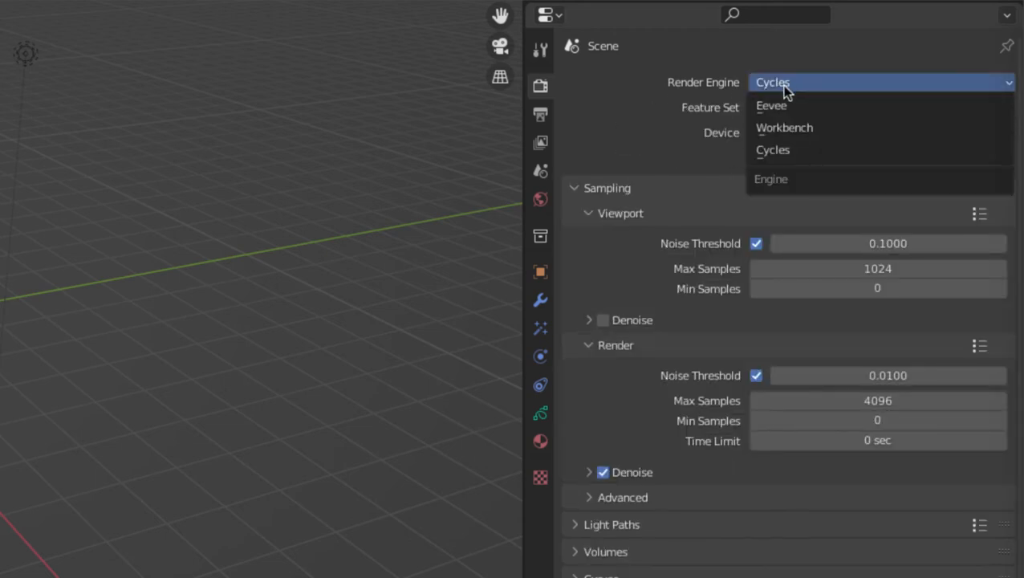
left_click(796, 106)
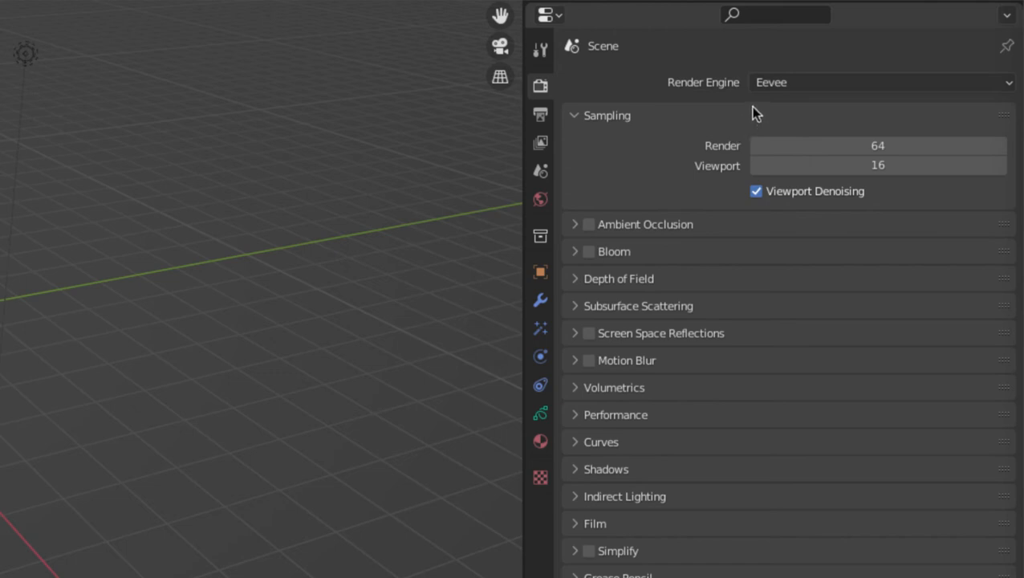
left_click(783, 81)
left_click(783, 82)
Collapse the Sampling section of the Eevee render settings and expand it again.
left_click(570, 114)
left_click(573, 115)
left_click(582, 115)
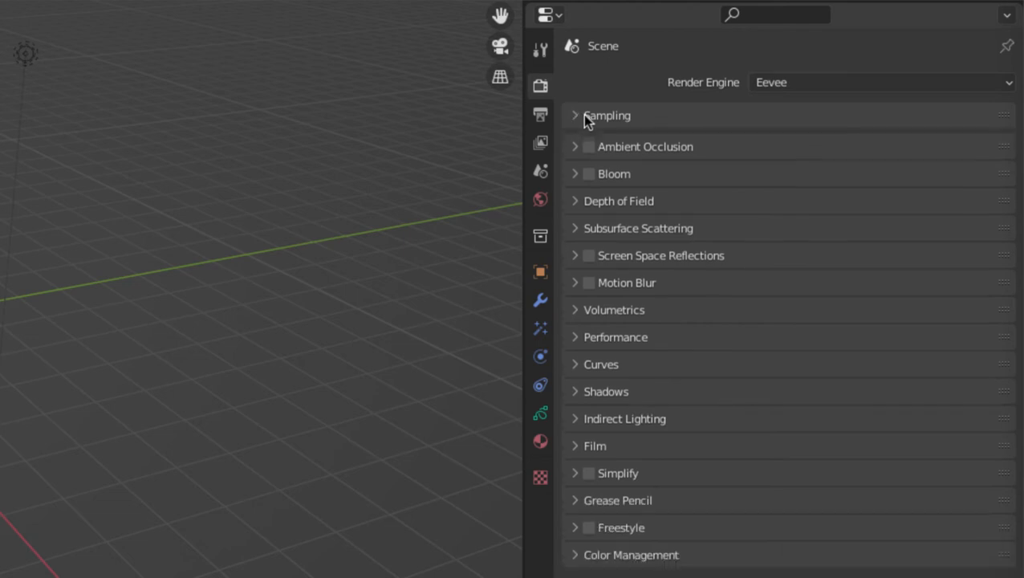
left_click(593, 119)
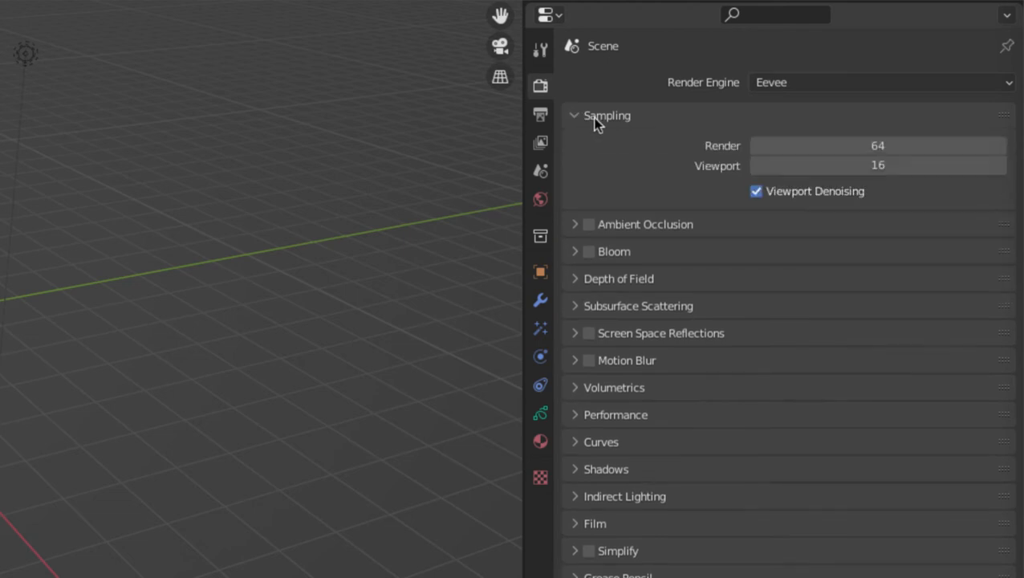
Set the Eevee Render sample count to 5000.
left_click(842, 146)
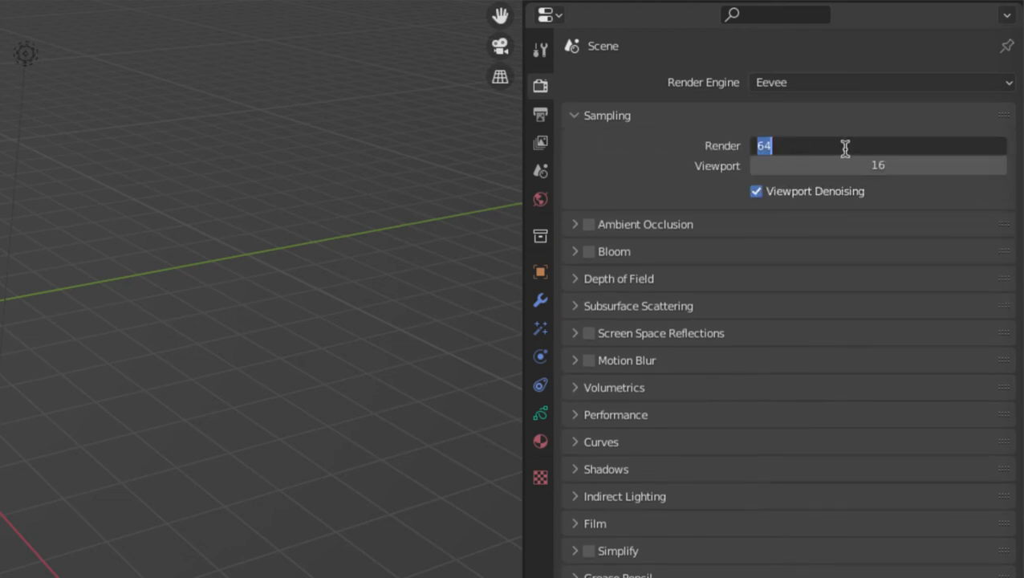
type("5000")
key("Return")
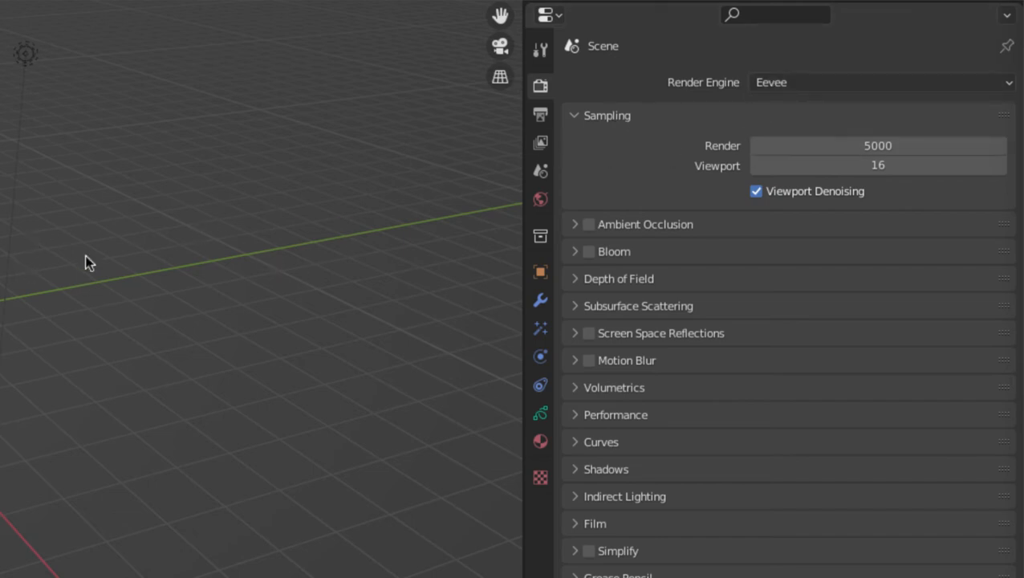
Set the Eevee Render sample count to 20.
left_click(819, 149)
type("20")
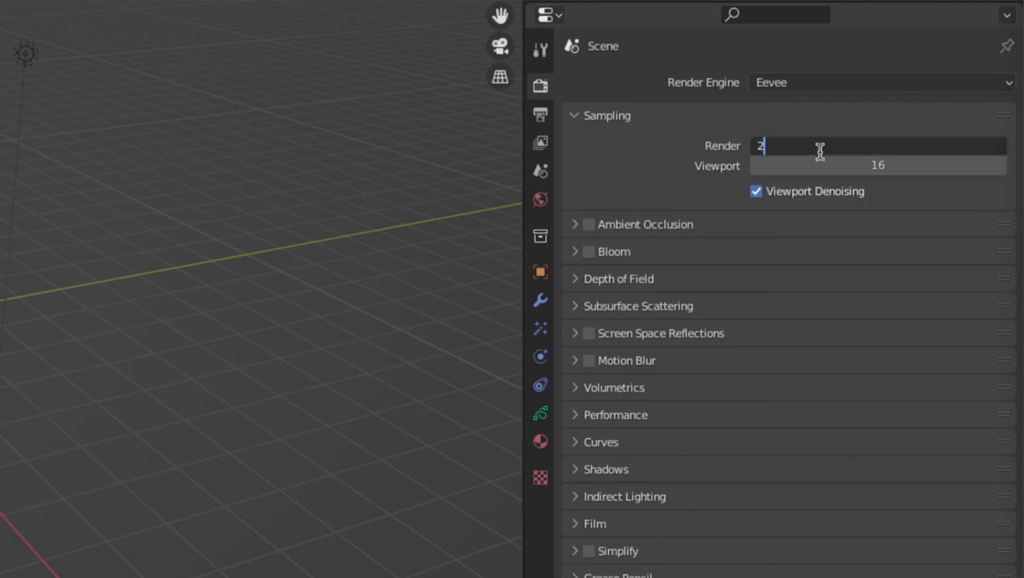
key("Return")
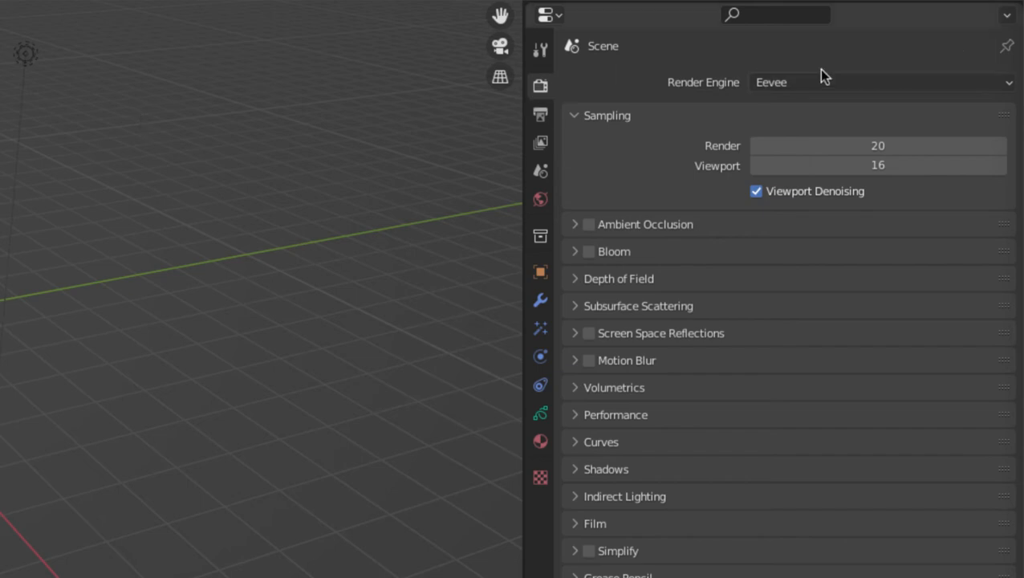
Switch the render engine to Cycles and examine its Viewport and Render sampling settings.
left_click(787, 83)
left_click(750, 152)
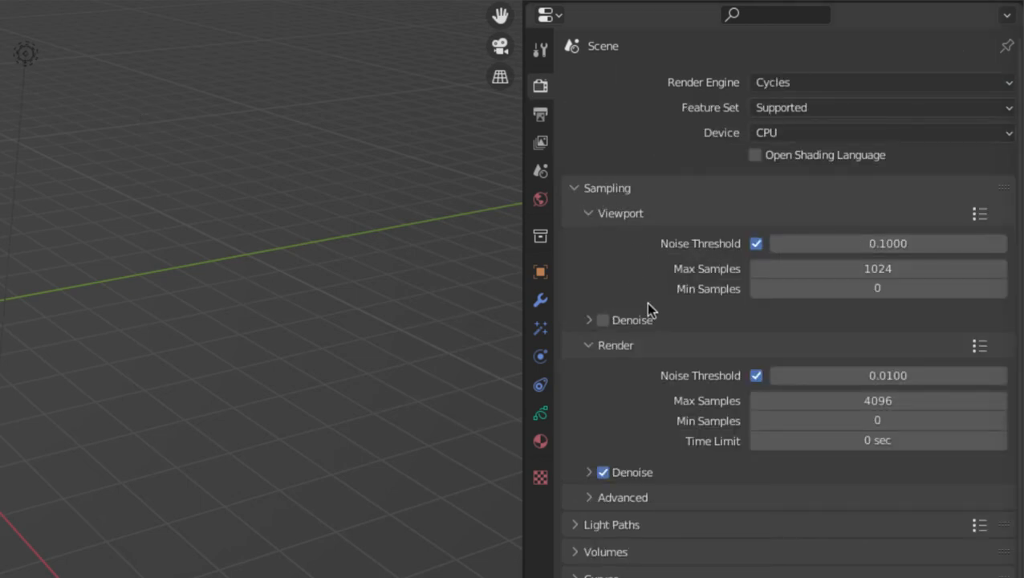
left_click(861, 404)
left_click(694, 408)
left_click(616, 215)
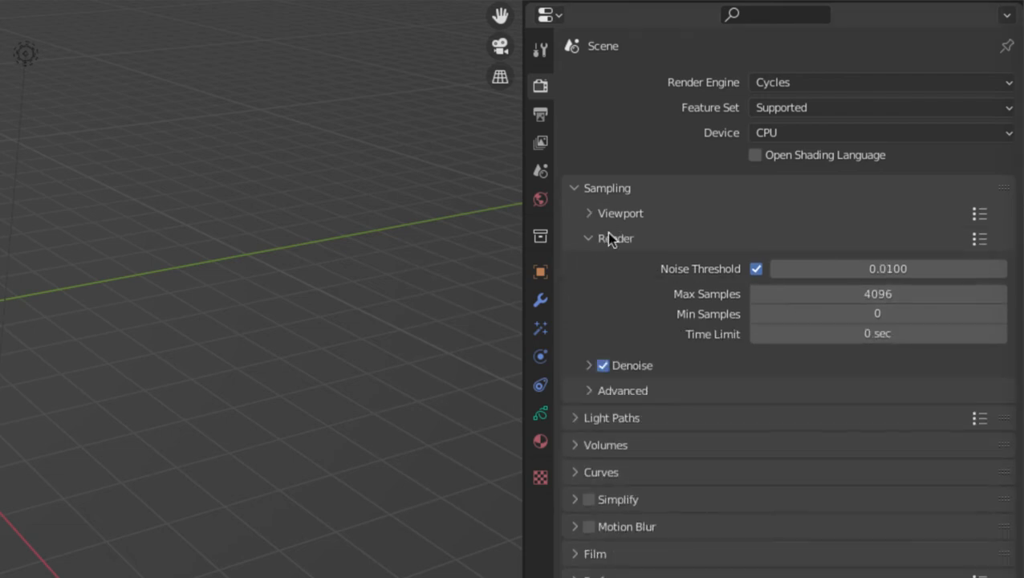
left_click(633, 213)
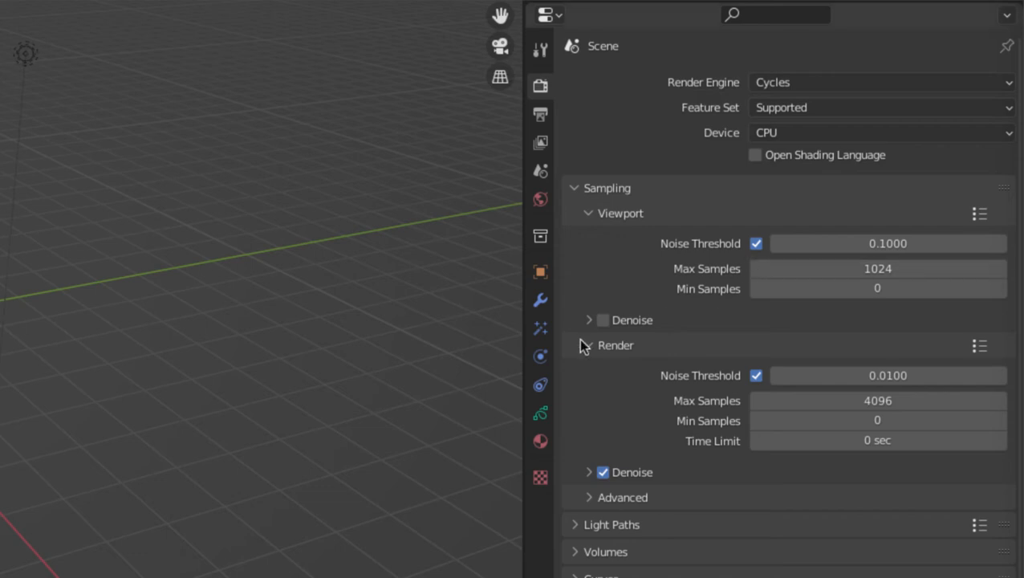
left_click(602, 343)
left_click(603, 343)
middle_click_drag(0, 317, 40, 177, "shift")
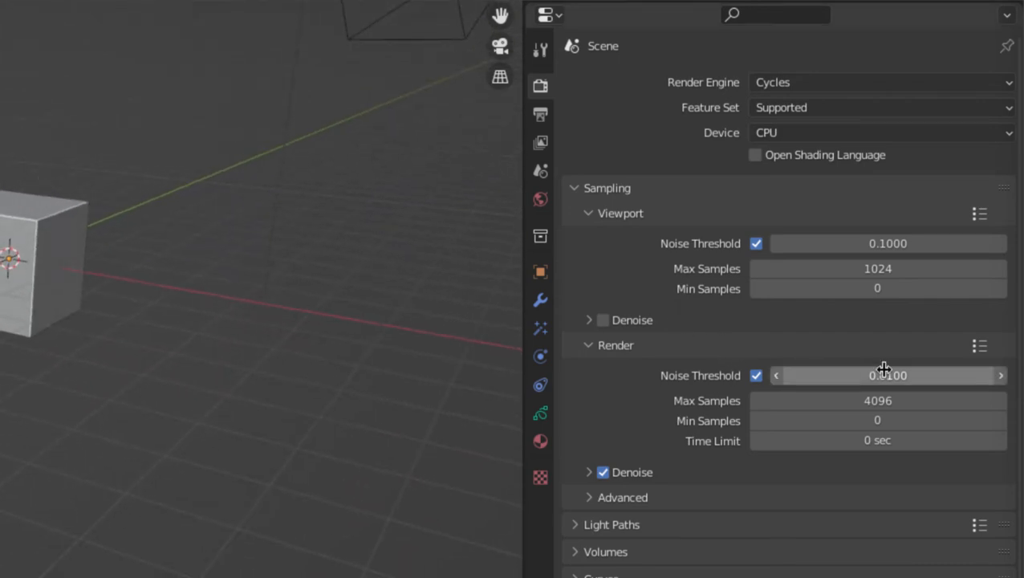
Keep Cycles as the render engine, set the final render's Max Samples to 200 and collapse the Sampling section.
left_click(768, 84)
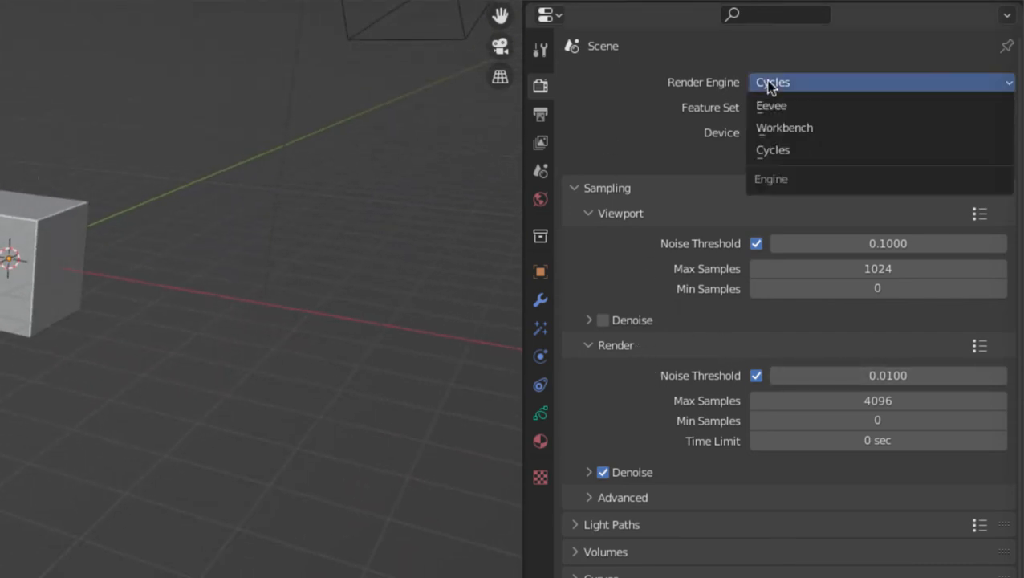
left_click(768, 152)
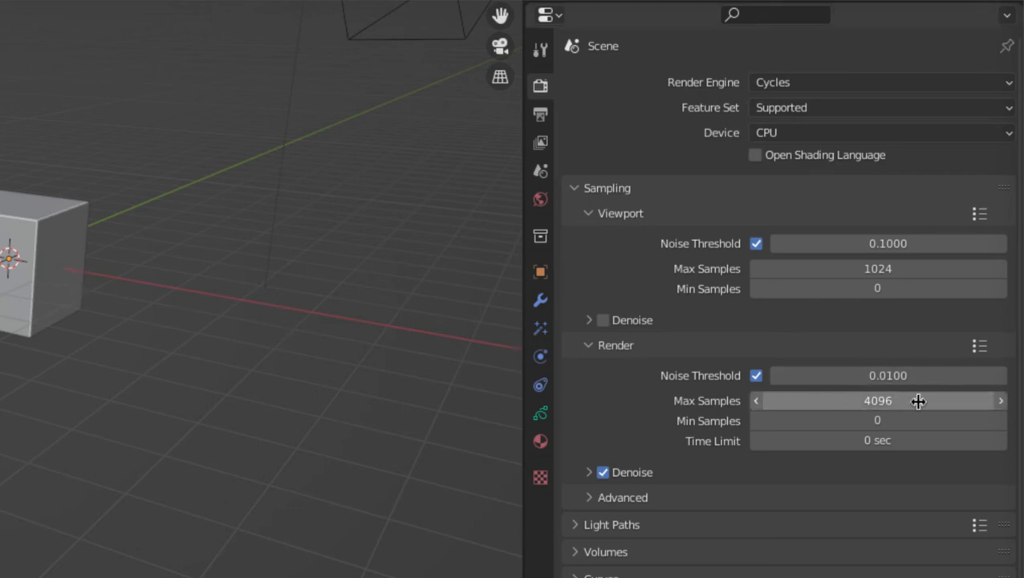
left_click(871, 404)
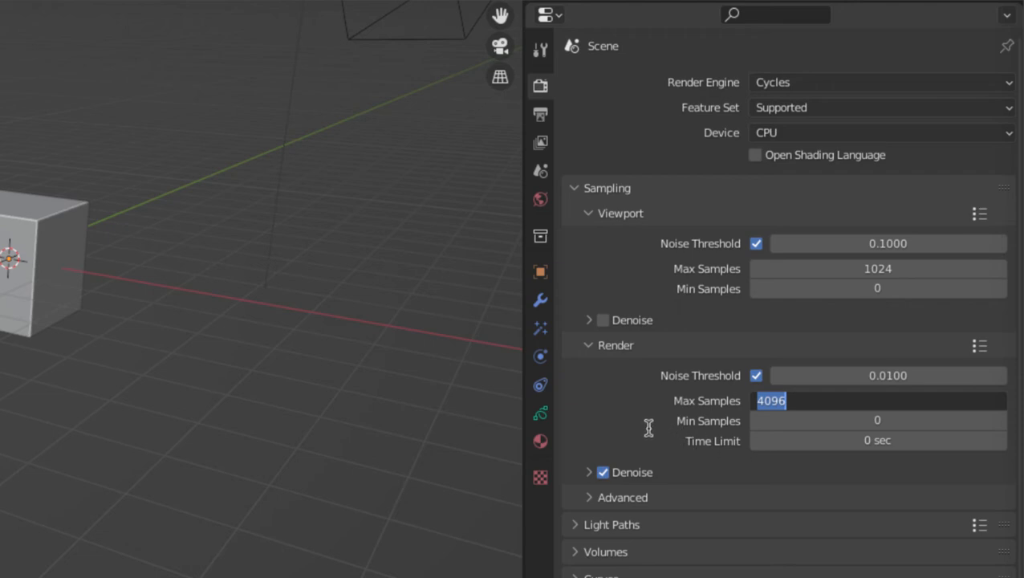
type("200")
key("Return")
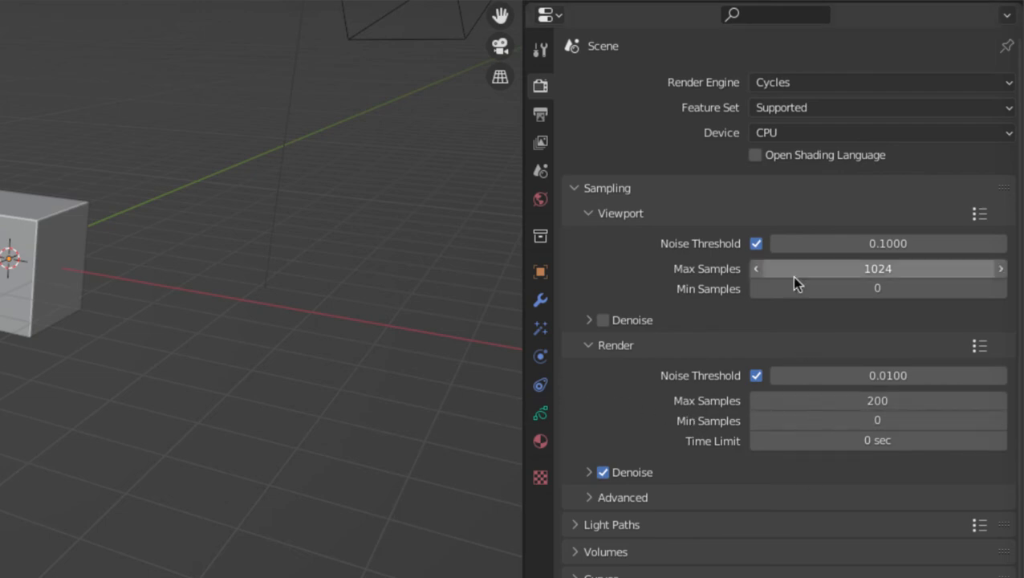
left_click(580, 187)
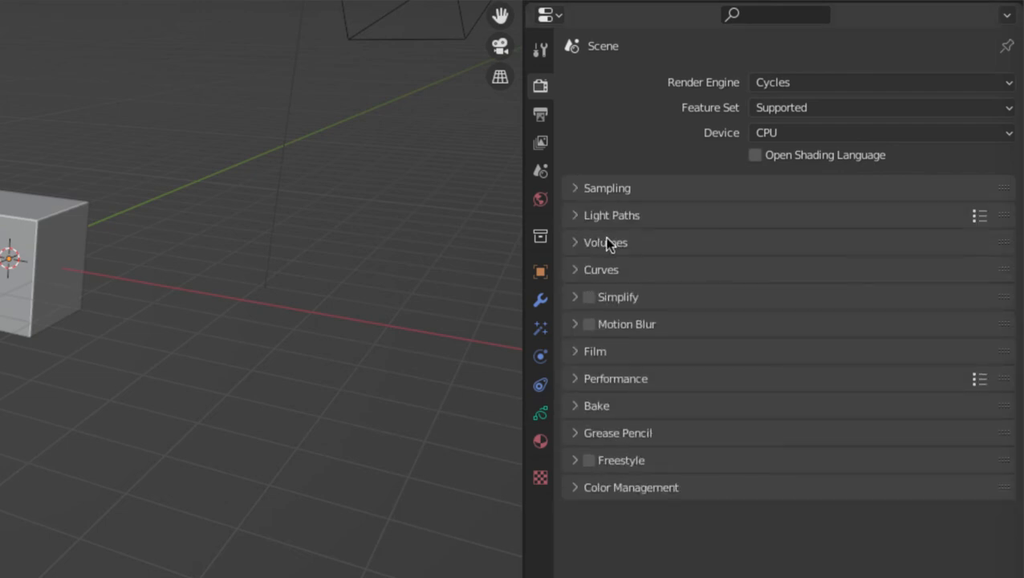
Set the render engine back to Eevee and look into its Ambient Occlusion section.
left_click(803, 83)
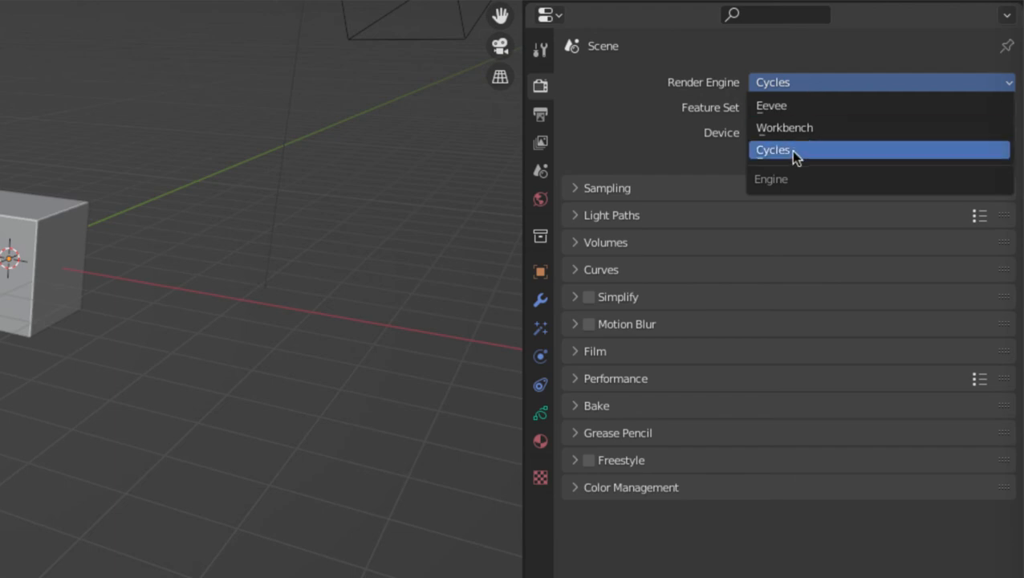
left_click(800, 111)
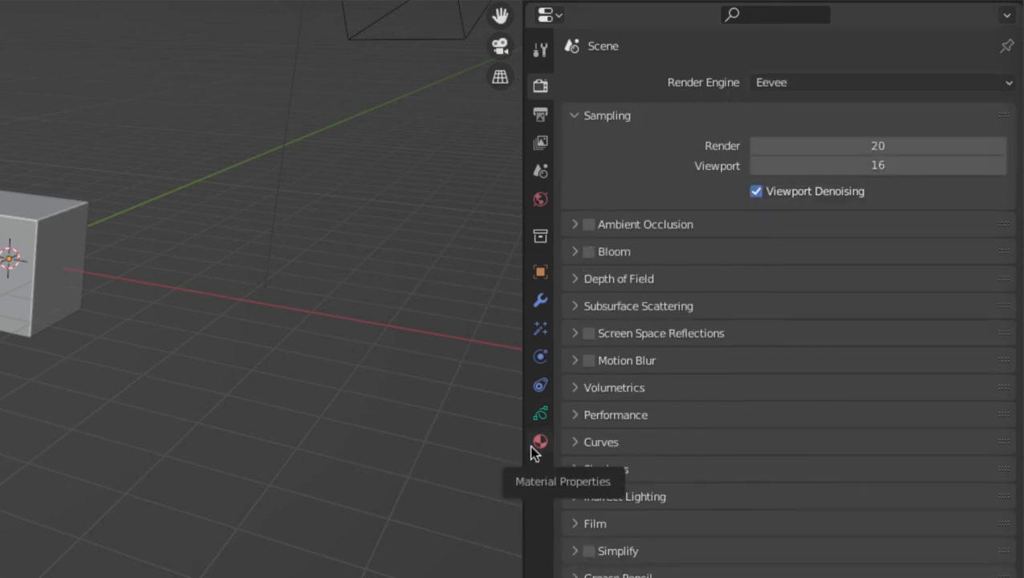
left_click(574, 225)
left_click(574, 225)
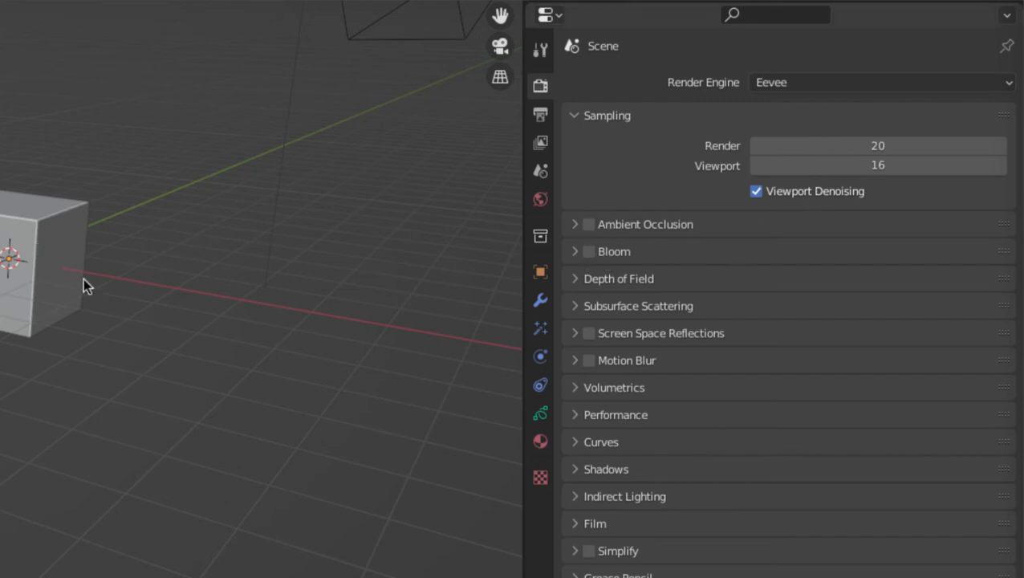
Look into the Depth of Field render section and select the camera in the viewport.
left_click(580, 283)
left_click(580, 281)
left_click(374, 10)
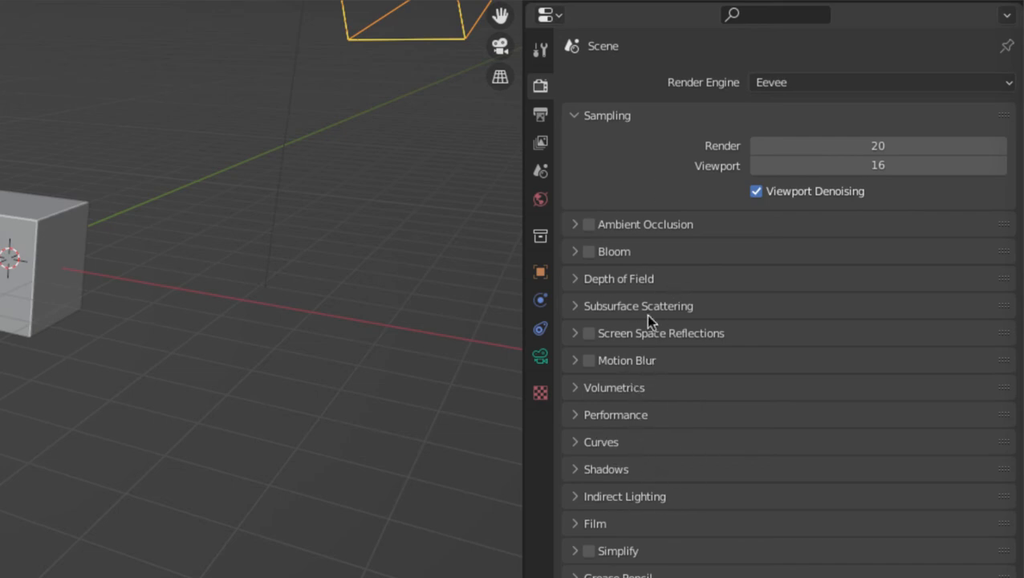
Expand the Film section and enable the Transparent option for the world background.
left_click(598, 524)
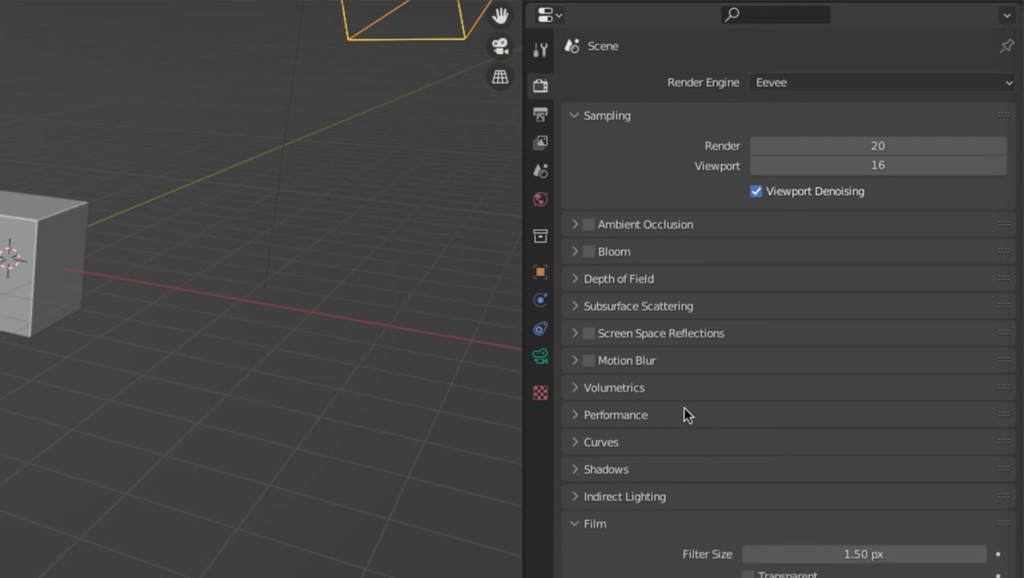
left_click(595, 531)
left_click(595, 532)
scroll(634, 514, "down", 5)
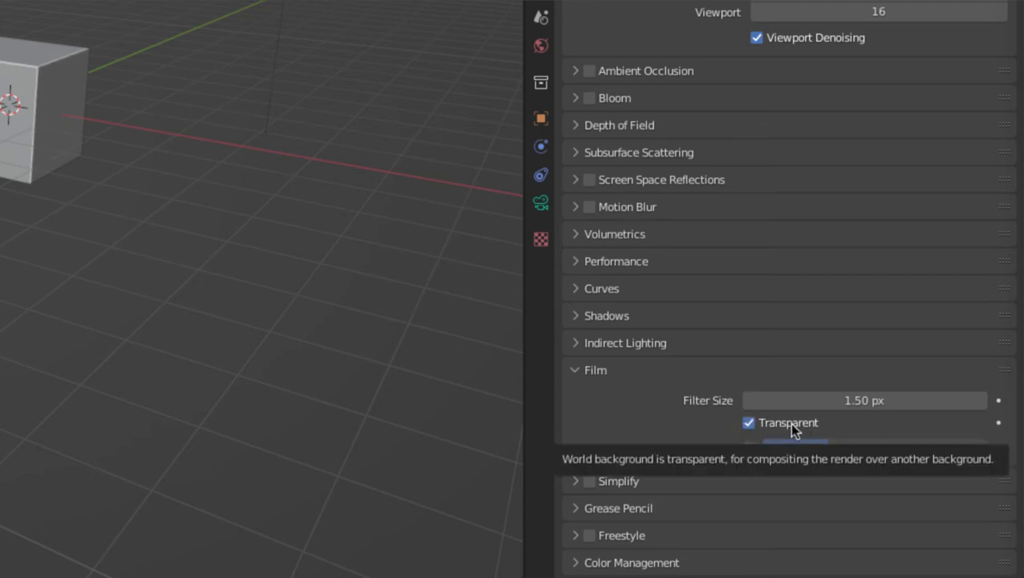
Show the viewport in Rendered shading and inspect the cube against the transparent background.
middle_click_drag(221, 152, 258, 153, "shift")
key("z")
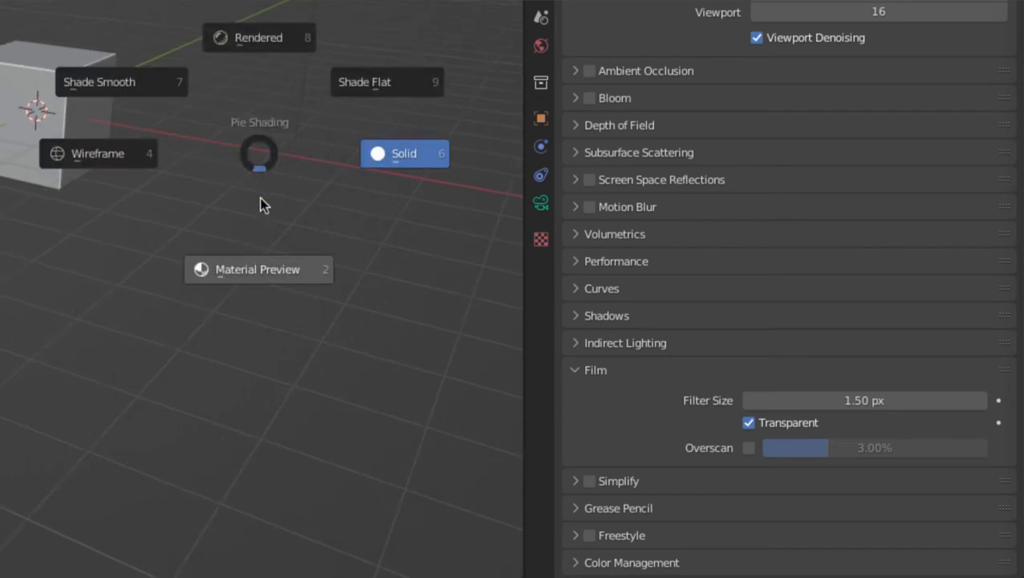
left_click(267, 36)
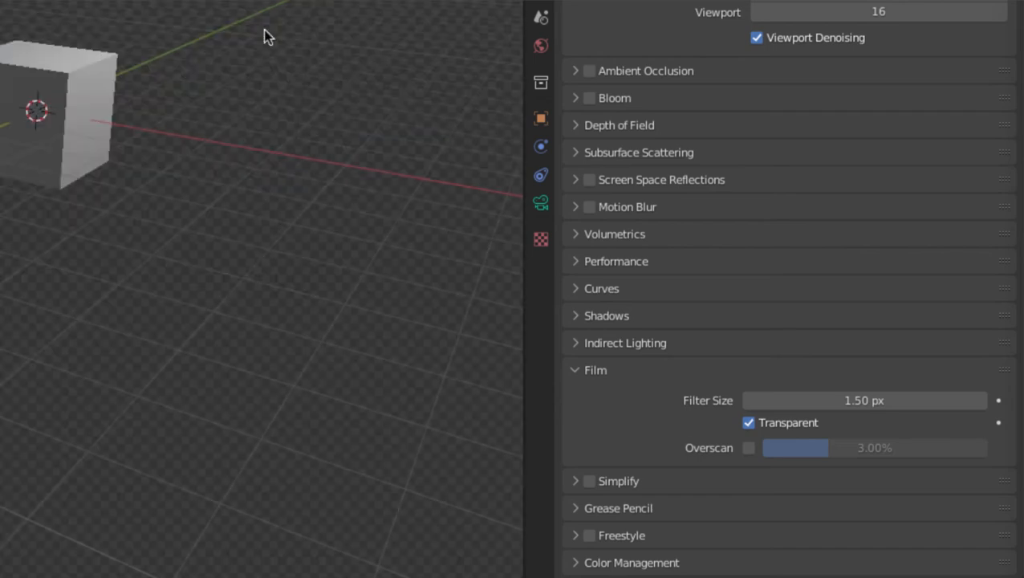
middle_click_drag(250, 71, 193, 190)
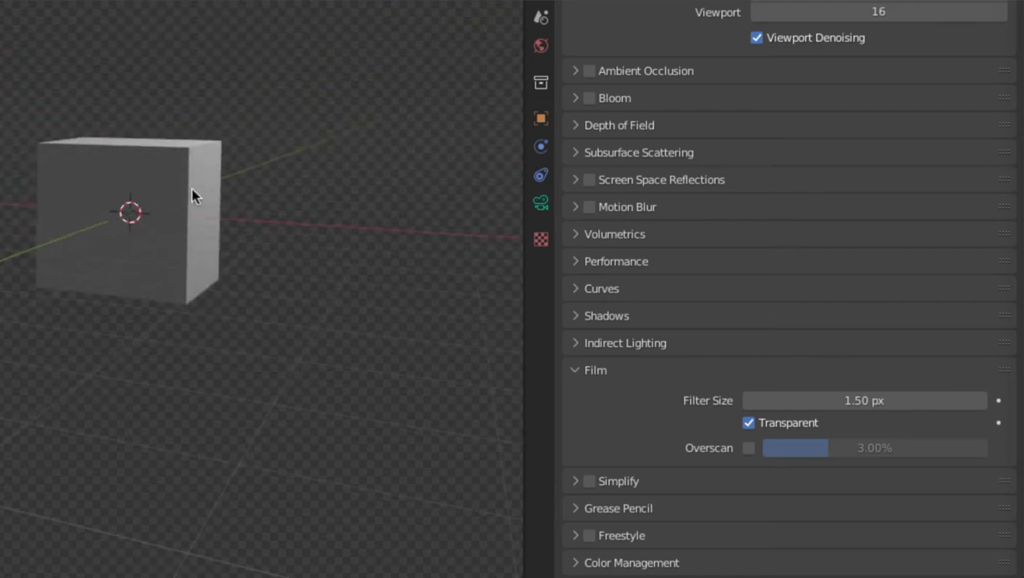
mouse_move(1, 2)
left_mouse_down()
mouse_move(292, 163)
mouse_move(320, 425)
mouse_move(5, 181)
mouse_move(2, 3)
left_mouse_up()
left_click(98, 30)
middle_click_drag(99, 30, 67, 58)
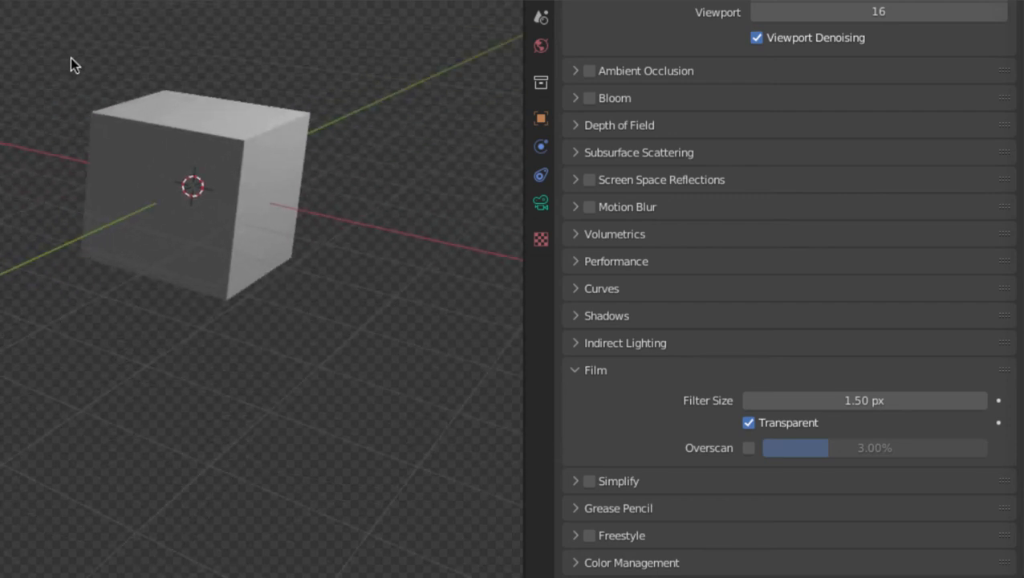
Collapse the Film section and examine the Simplify settings, turning Simplify on and off again.
left_click(600, 370)
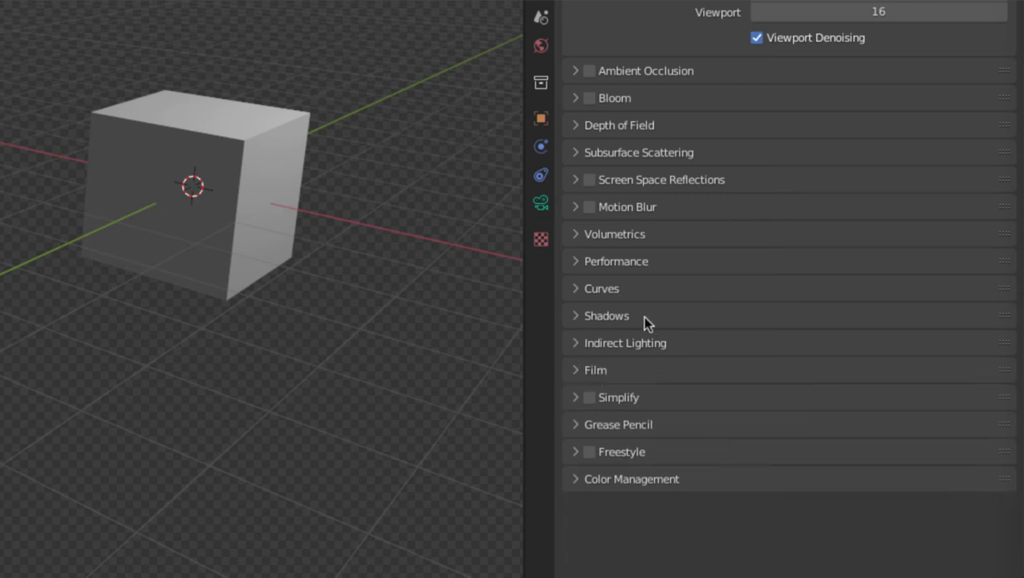
left_click(576, 398)
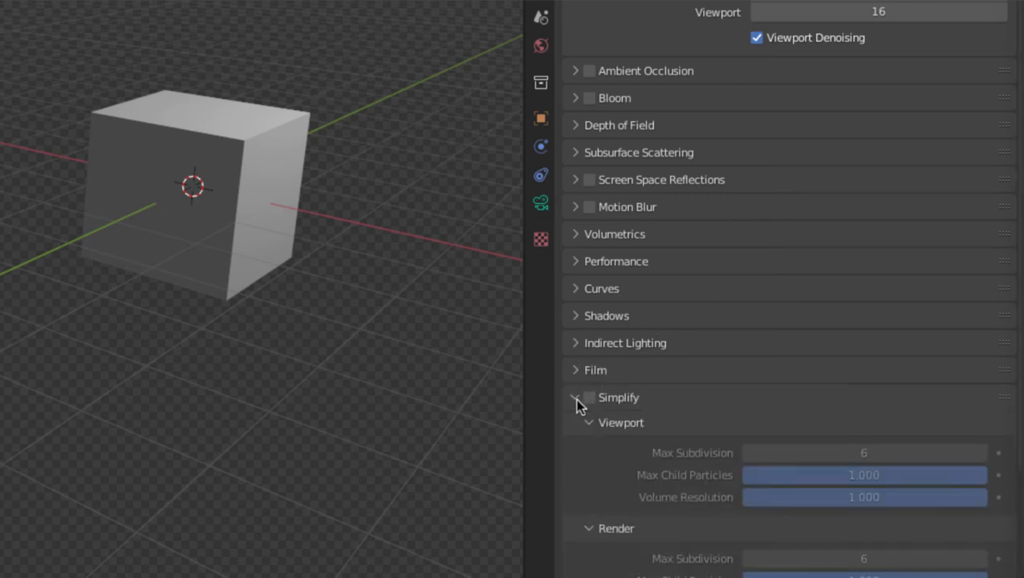
scroll(597, 360, "down", 4)
left_click(590, 275)
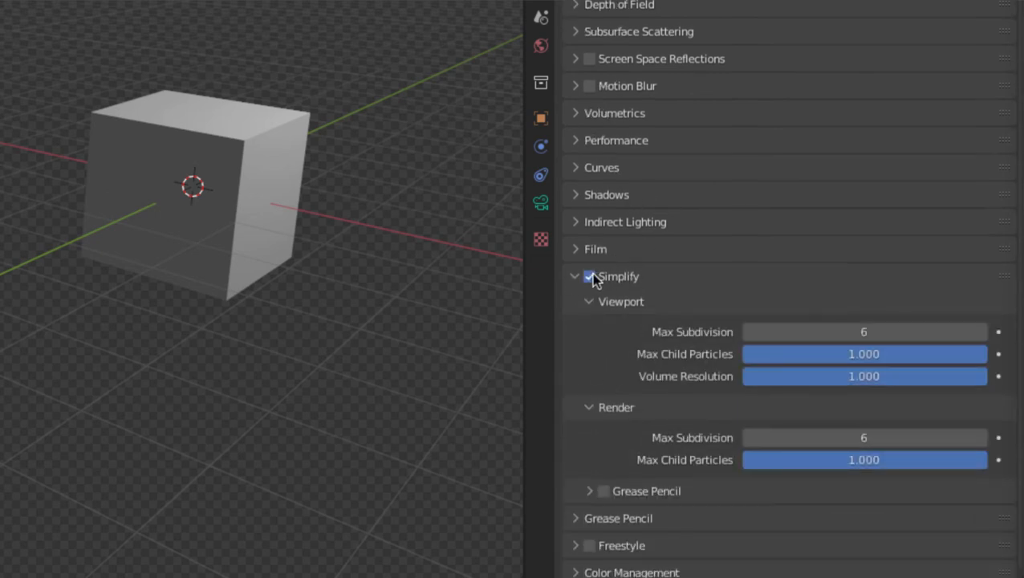
left_click(591, 275)
left_click(576, 276)
Select the cube and add a level 2 subdivision surface to it.
left_click(209, 160)
key("ctrl+2")
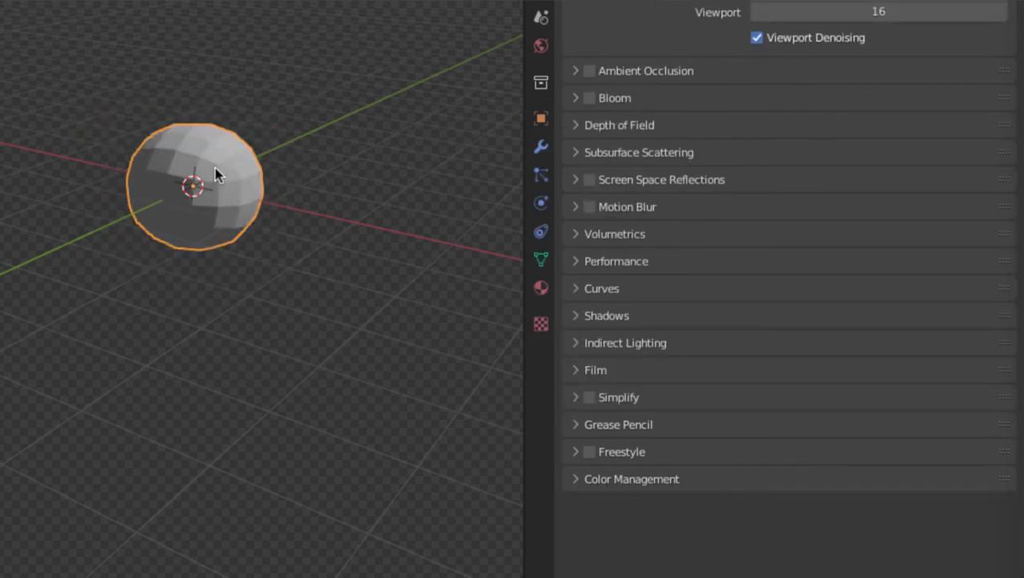
Apply smooth shading to the subdivided cube and inspect its surface up close.
right_click(214, 168)
left_click(215, 169)
scroll(203, 201, "up", 4)
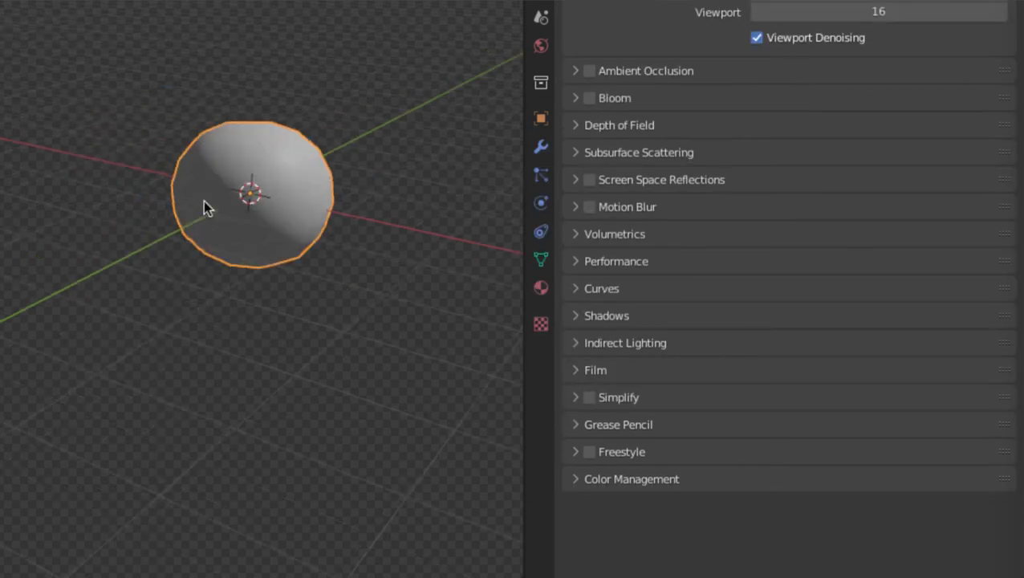
middle_click_drag(352, 225, 230, 206, "shift")
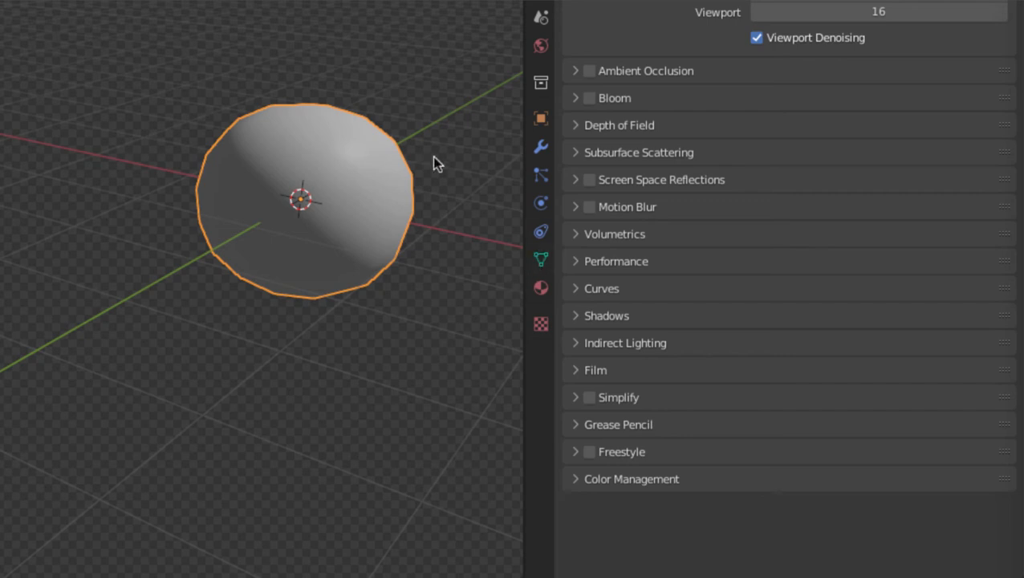
Turn on the wireframe overlay and inspect the smoothed cube's edges from another angle.
middle_click_drag(293, 167, 222, 165, "shift")
key("q")
left_click(221, 164)
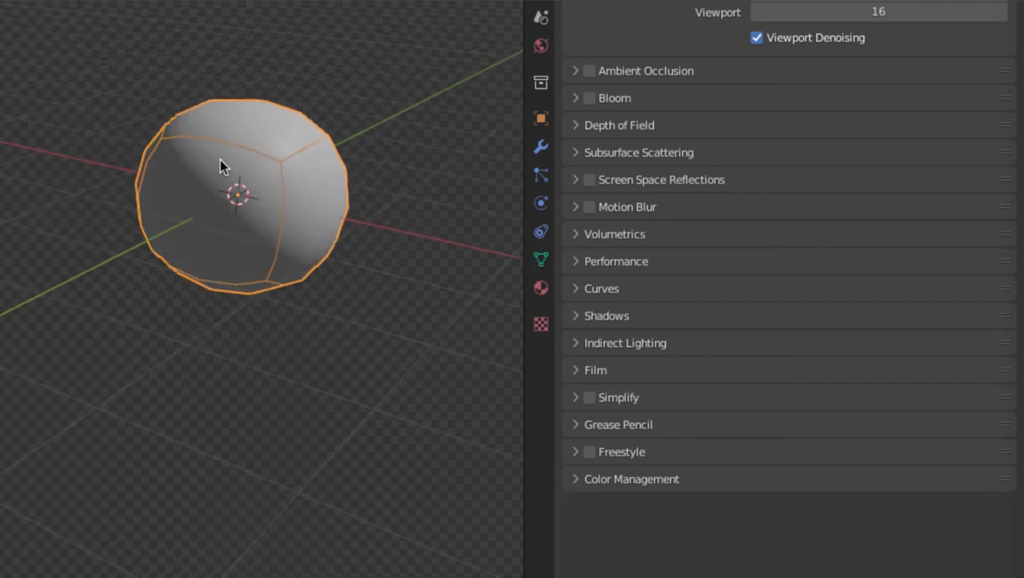
middle_click_drag(312, 201, 121, 107)
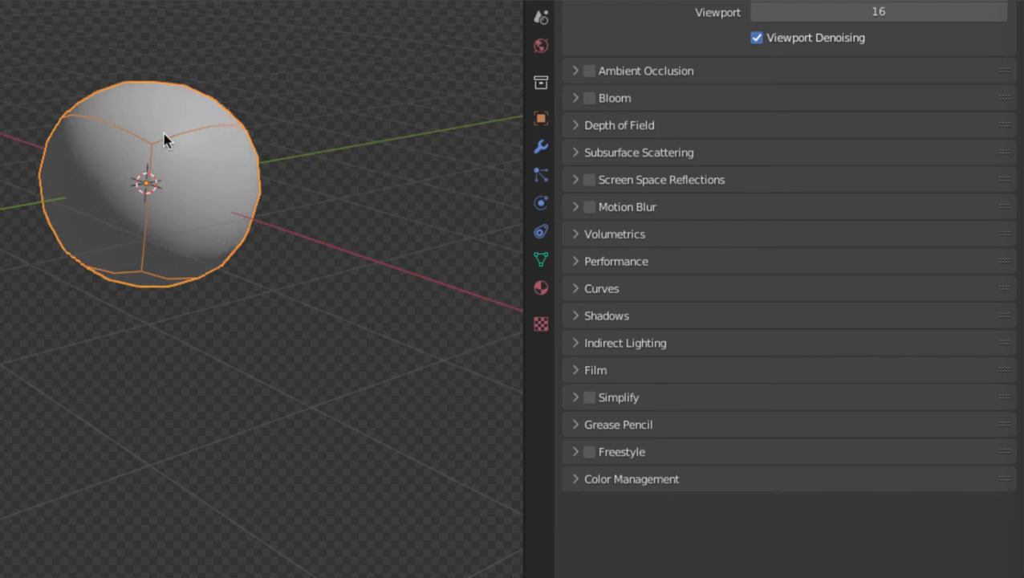
scroll(164, 139, "up", 1)
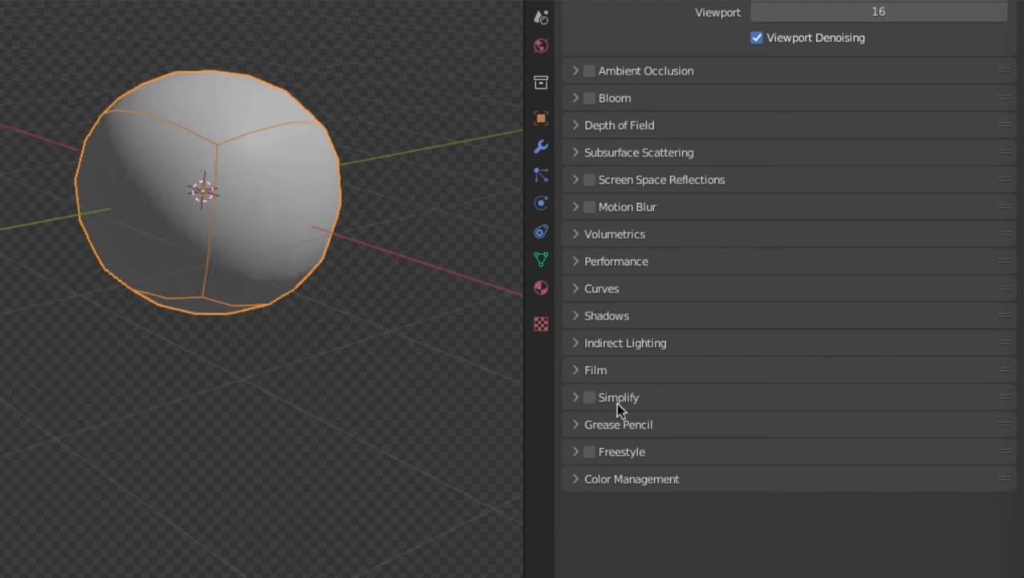
Turn on Simplify, try adjusting the viewport Max Subdivision, and turn Simplify off with its section collapsed.
left_click(574, 397)
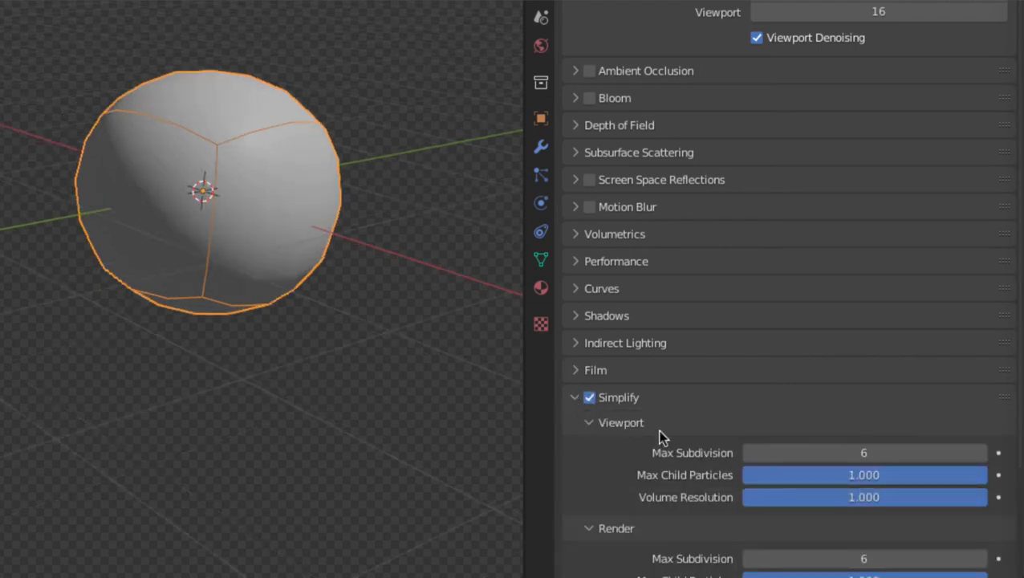
left_click_drag(863, 452, 836, 453)
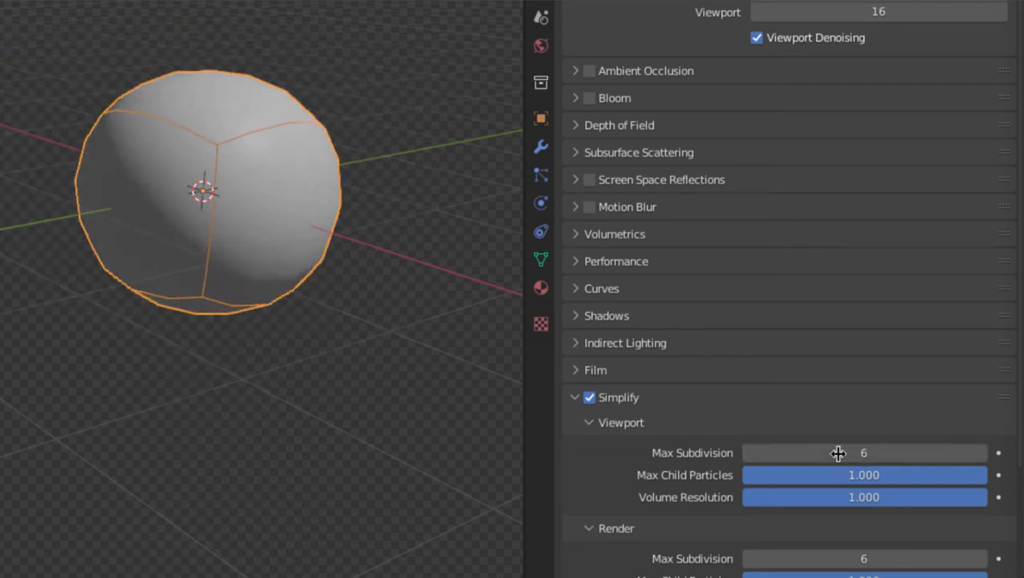
left_click(590, 399)
left_click(577, 398)
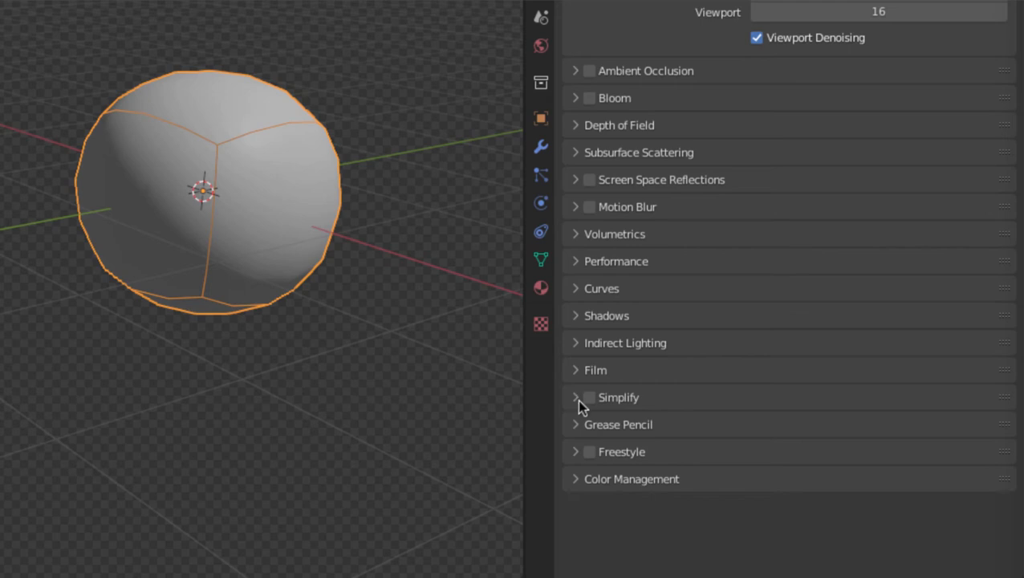
Expand the Color Management section and examine the Display Device options without changing sRGB.
left_click(580, 479)
scroll(633, 381, "down", 3)
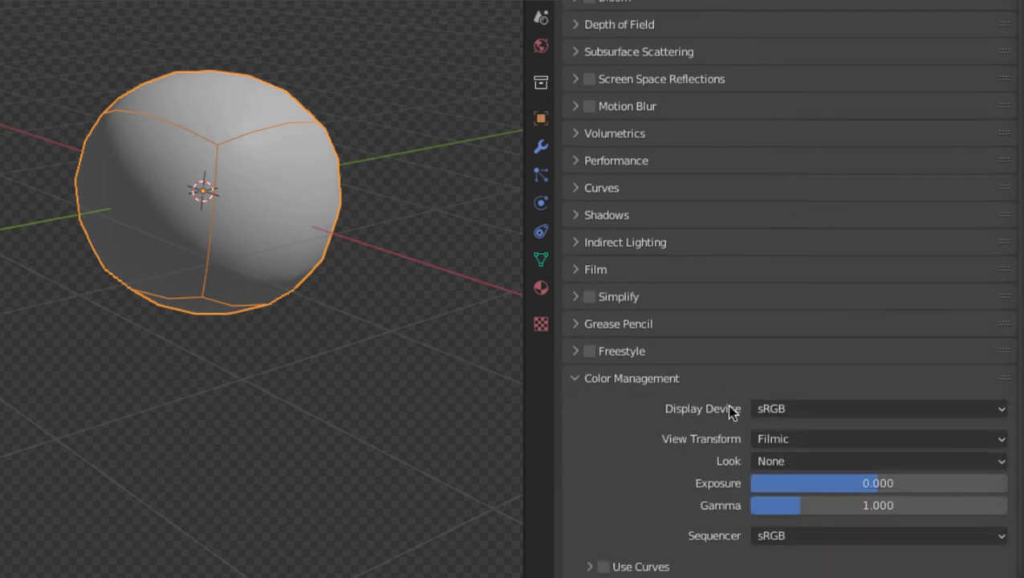
left_click(781, 406)
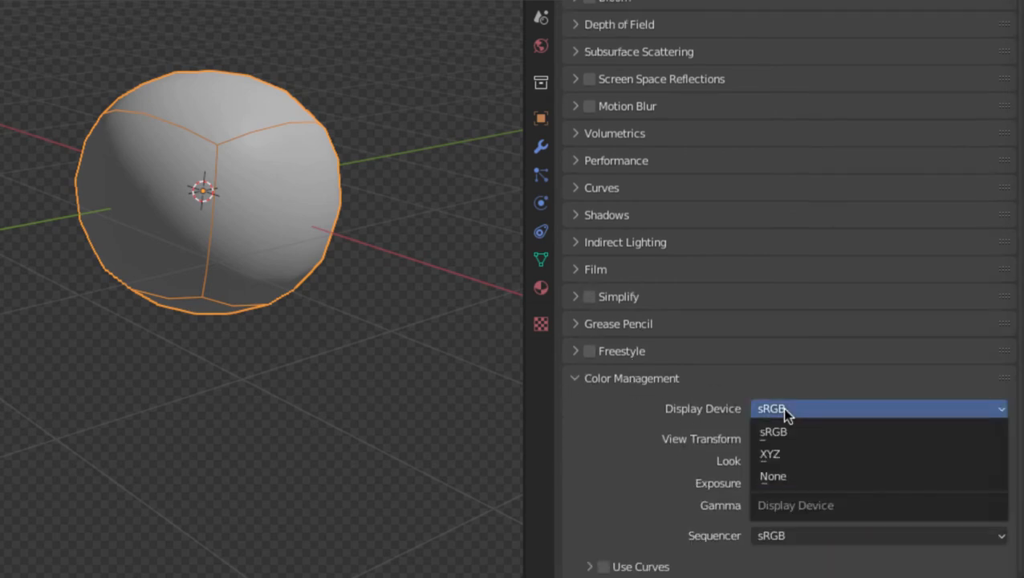
left_click(783, 402)
left_click(791, 440)
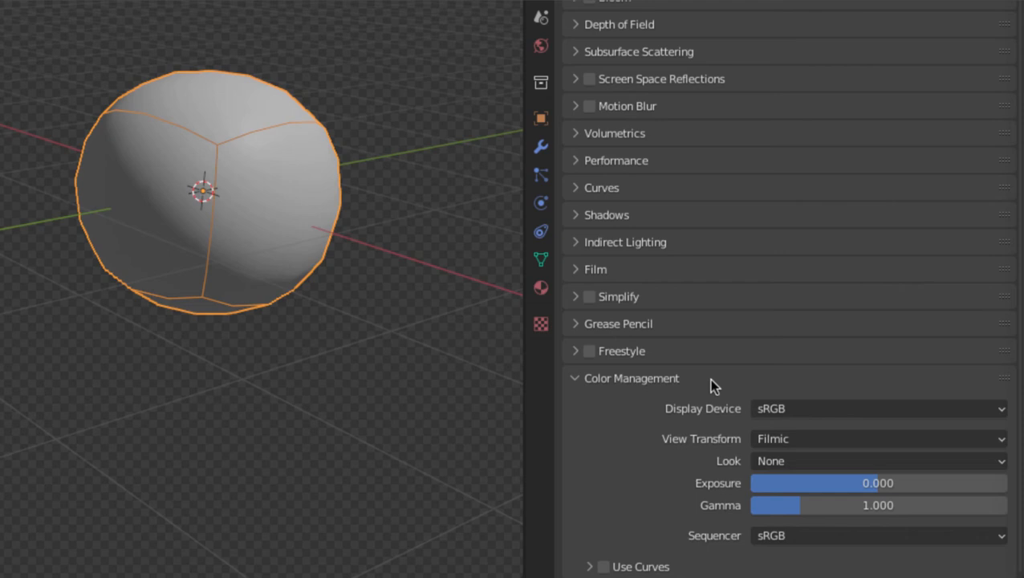
Try the Standard view transform on the cube, restore Filmic, and collapse the Color Management section.
left_click(775, 440)
left_click(777, 441)
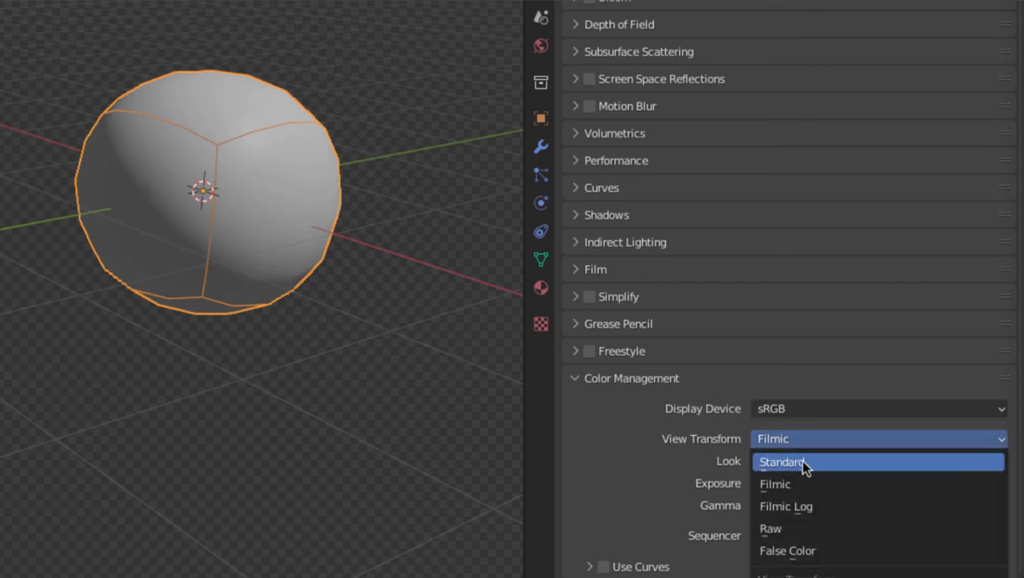
left_click(779, 463)
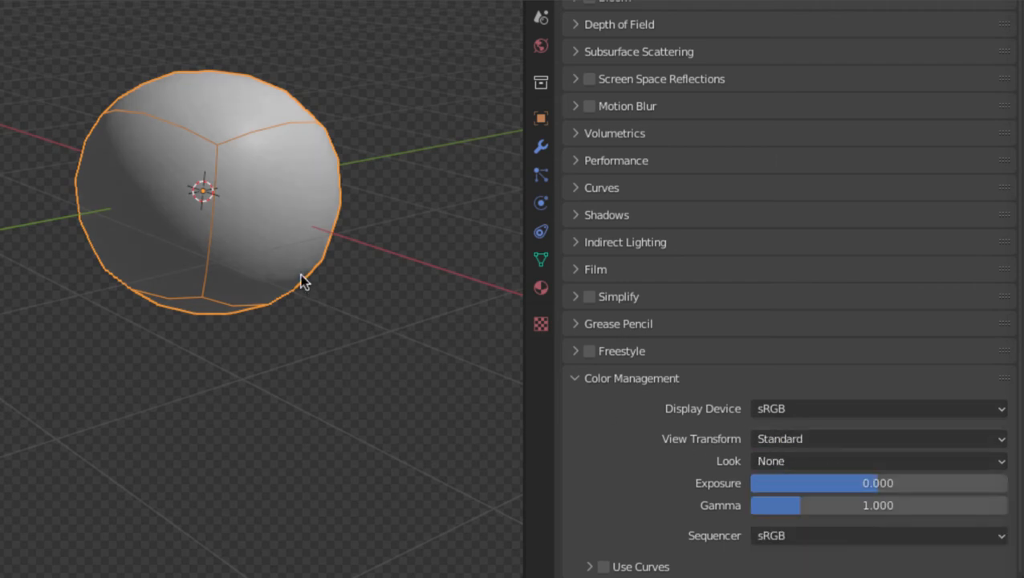
left_click(769, 438)
left_click(769, 481)
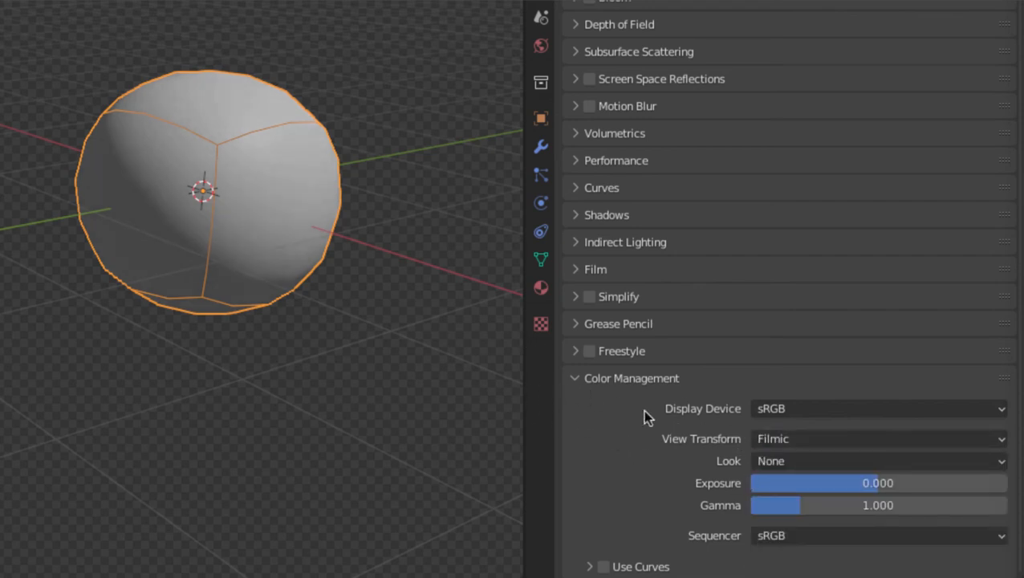
left_click(786, 440)
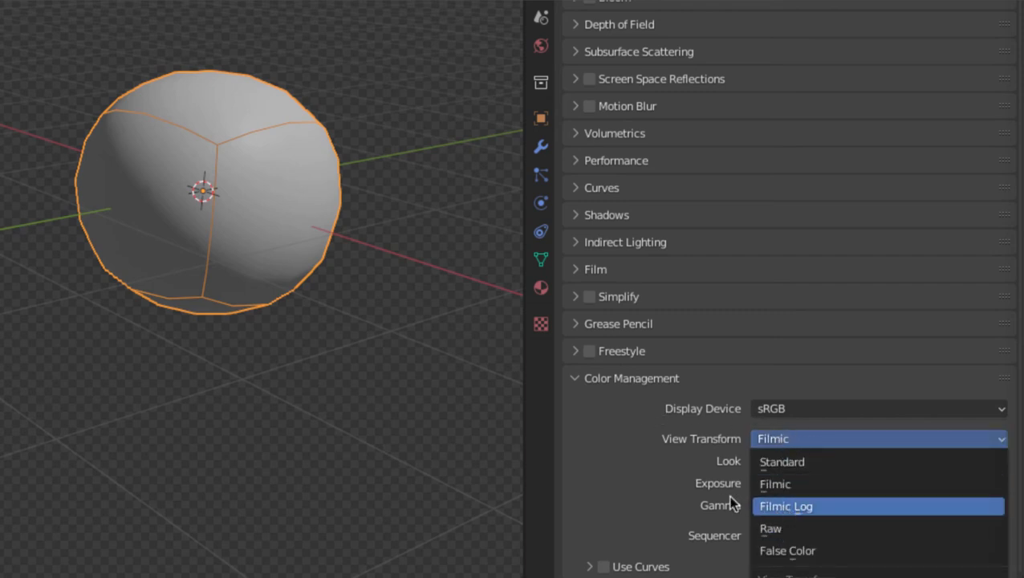
left_click(642, 378)
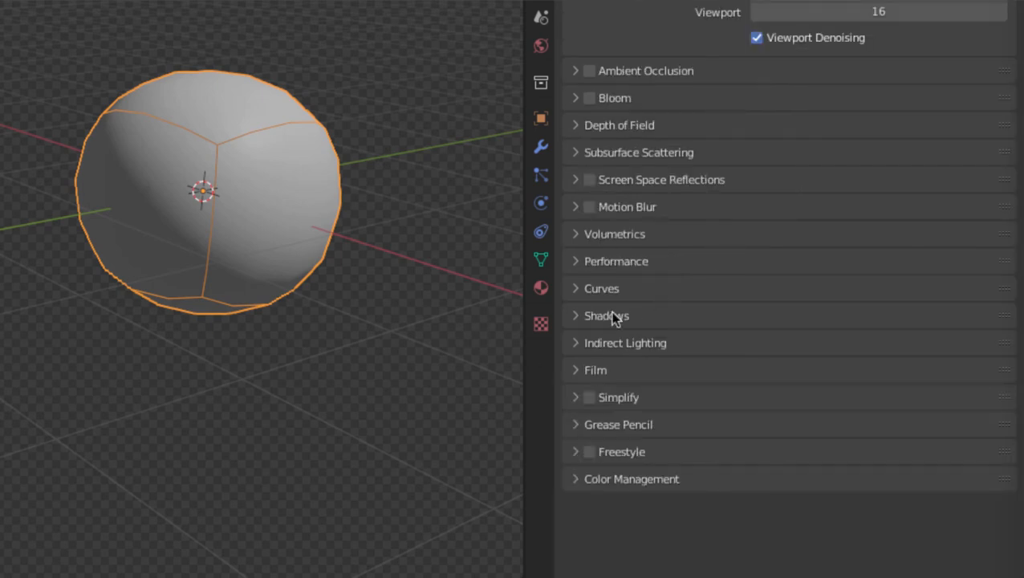
Examine the Indirect Lighting and Shadows settings, collapsing each section again.
left_click(585, 338)
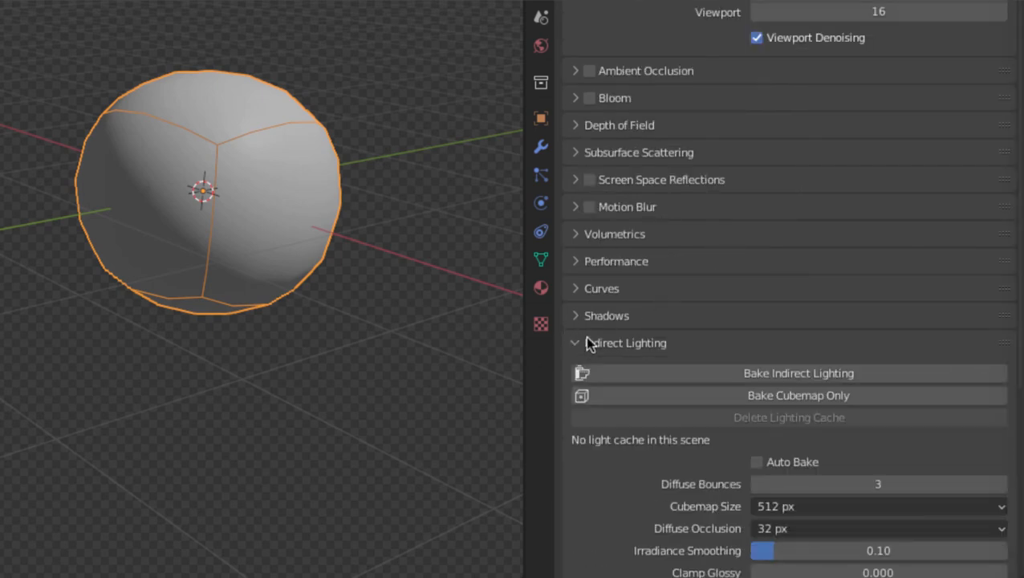
left_click(585, 337)
left_click(586, 317)
left_click(586, 317)
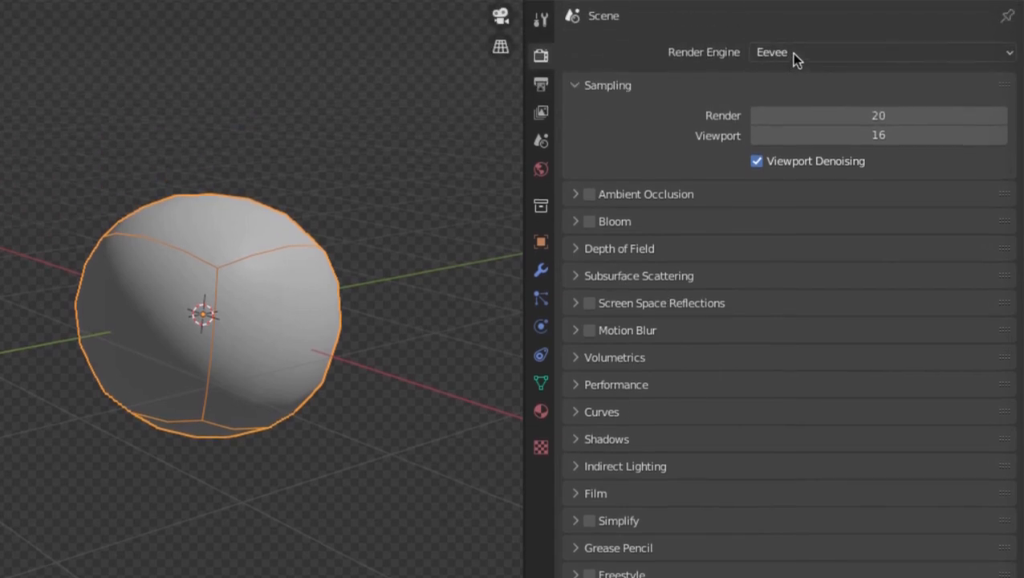
Switch the render engine to Cycles and from there to Workbench, examining the settings each engine offers.
left_click(794, 52)
left_click(790, 118)
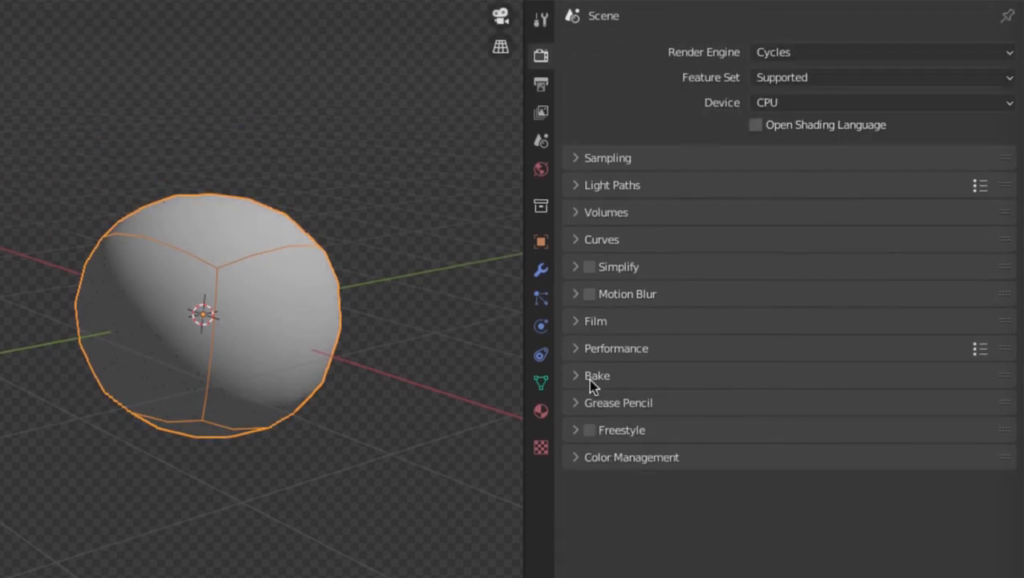
left_click(808, 53)
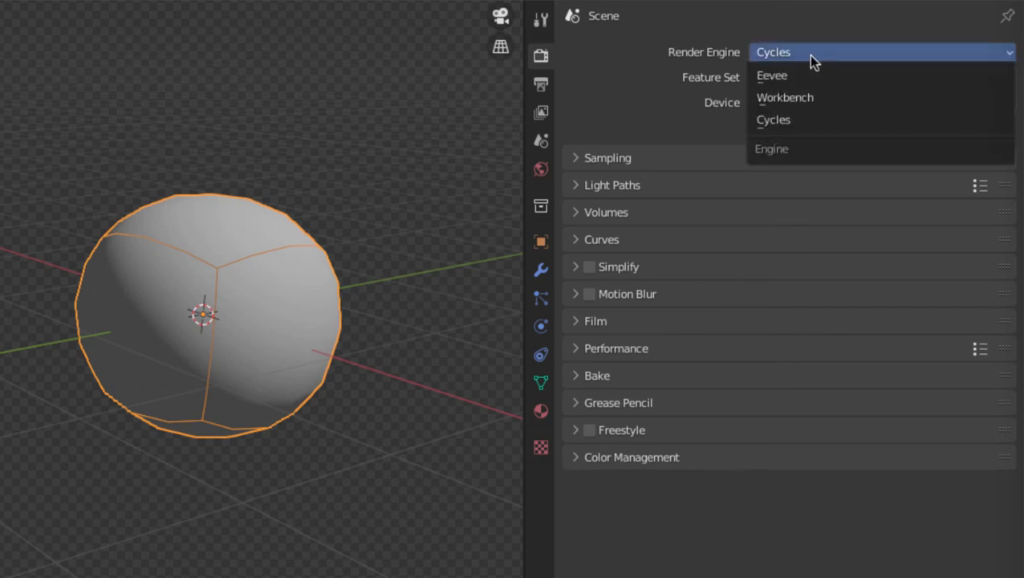
left_click(799, 97)
scroll(678, 219, "down", 2)
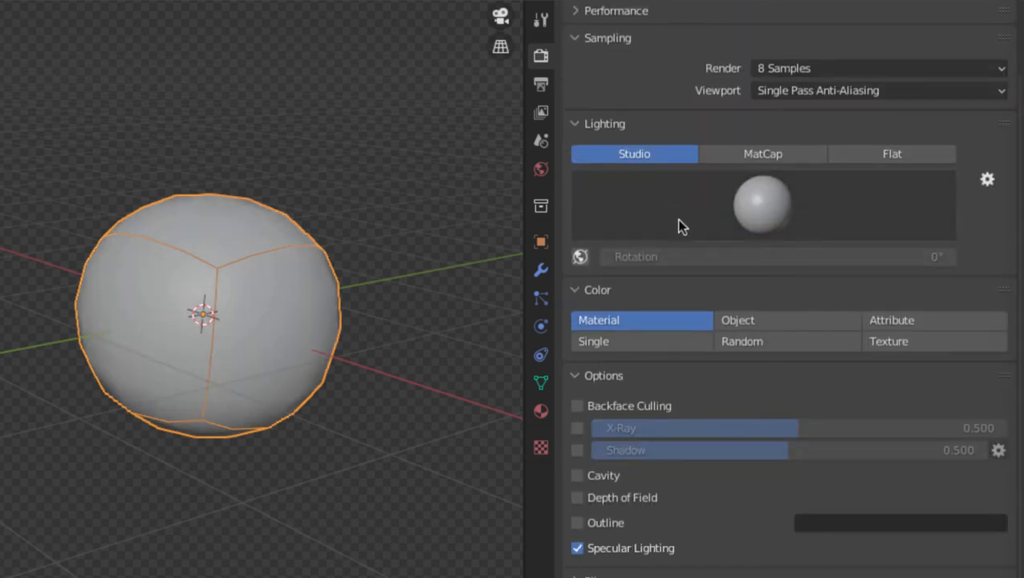
scroll(669, 242, "up", 2)
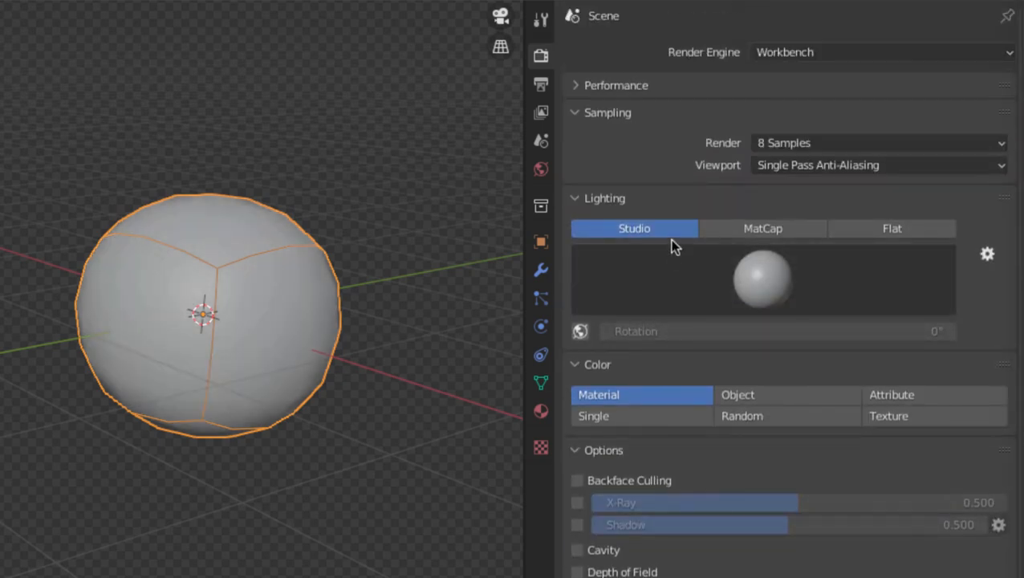
scroll(669, 240, "down", 2)
Deselect the cube and inspect it under Workbench's Studio lighting.
left_click_drag(2, 73, 487, 575)
left_click(425, 547)
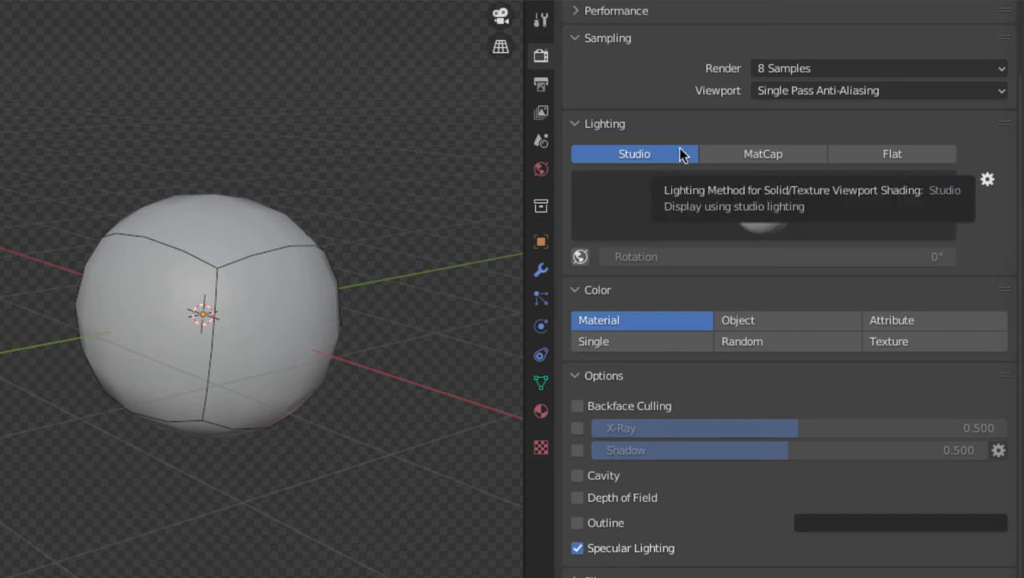
middle_click_drag(148, 202, 207, 200)
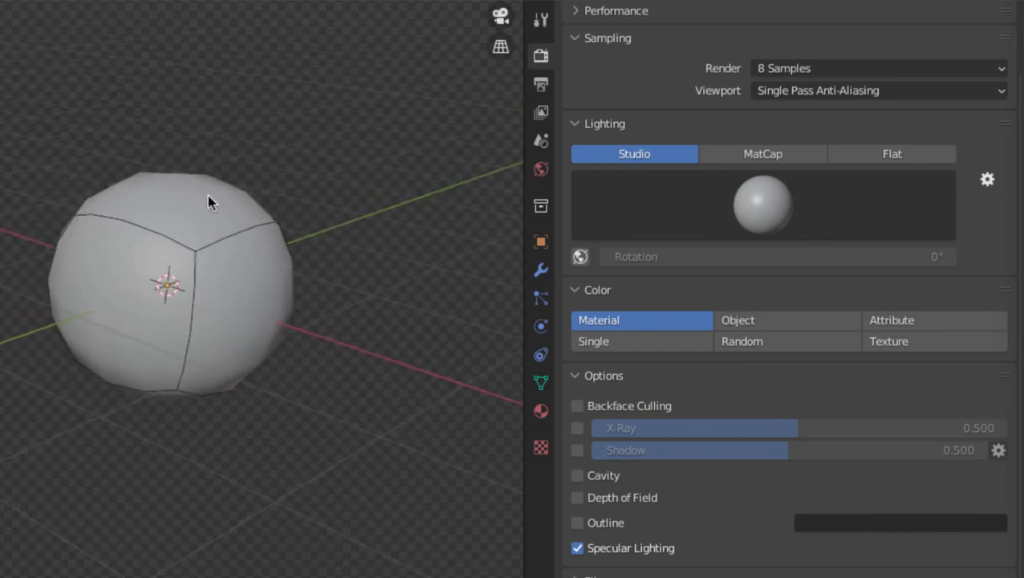
Set the render engine back to Eevee and show the scene's Output properties.
scroll(789, 129, "up", 3)
left_click(843, 52)
left_click(779, 79)
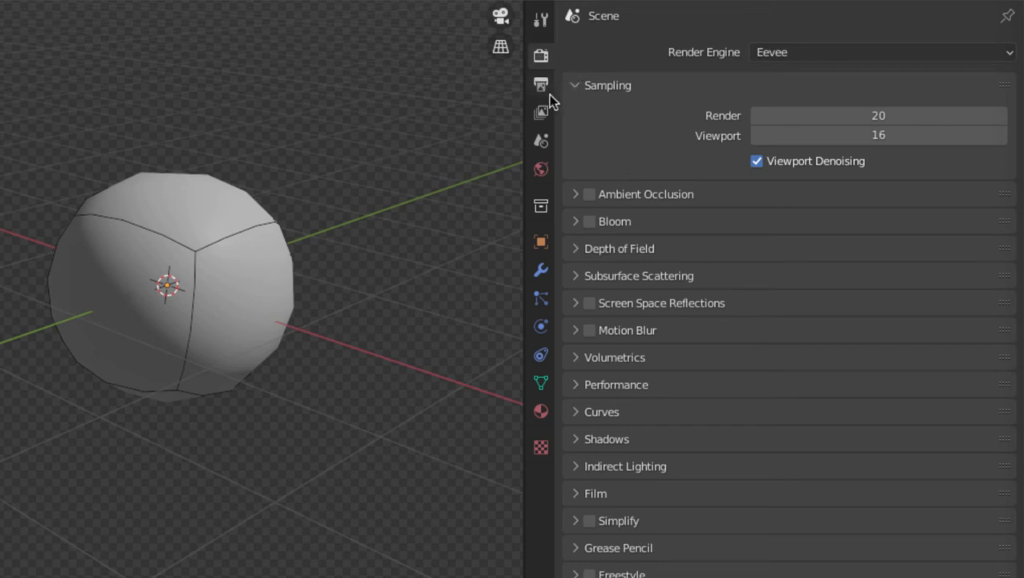
left_click(582, 90)
left_click(541, 83)
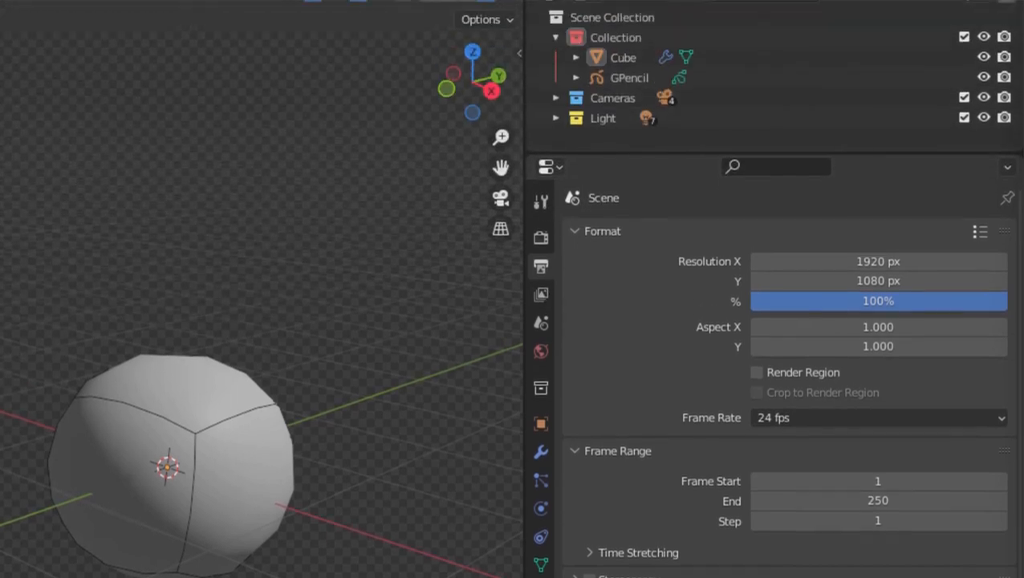
Switch to the "layout" scene to compare its contents and output settings, and return to "Scene".
left_click(639, 18)
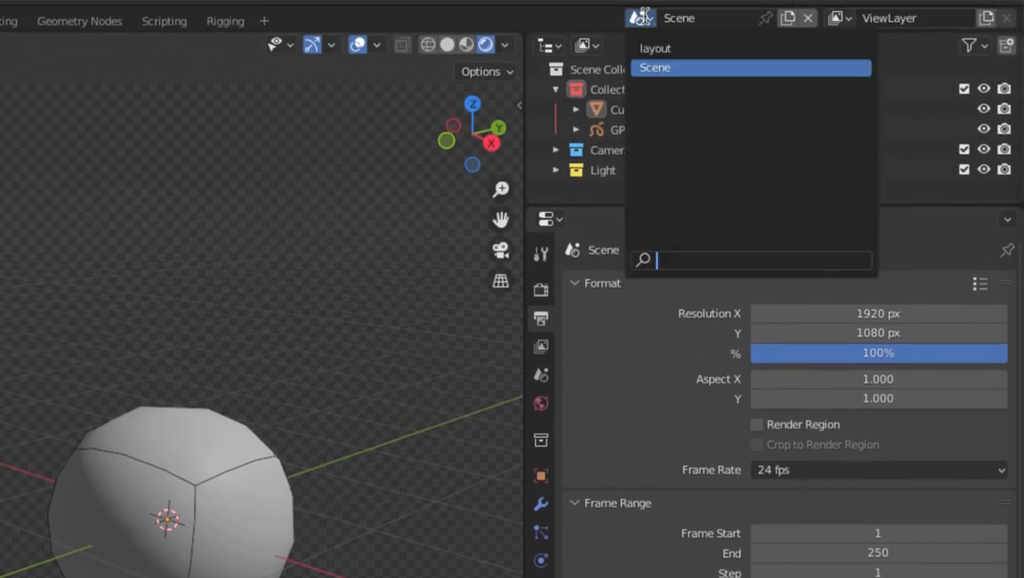
left_click(657, 67)
left_click(648, 20)
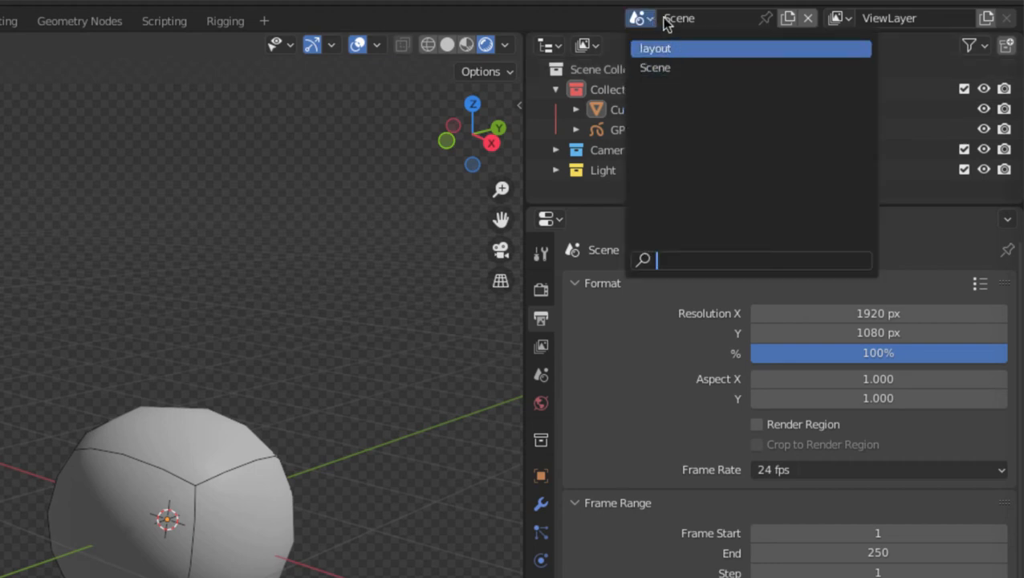
key("Return")
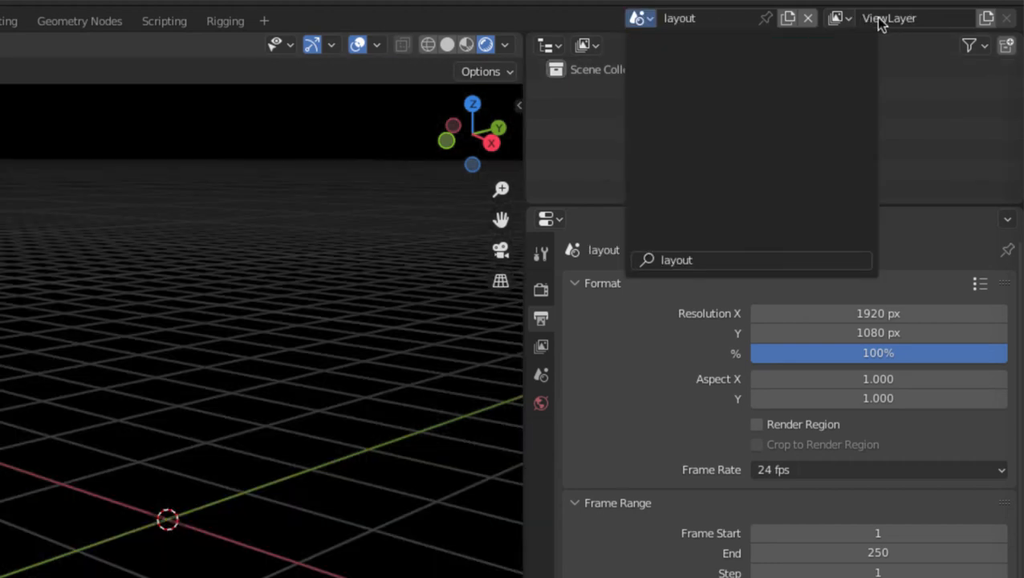
left_click(640, 19)
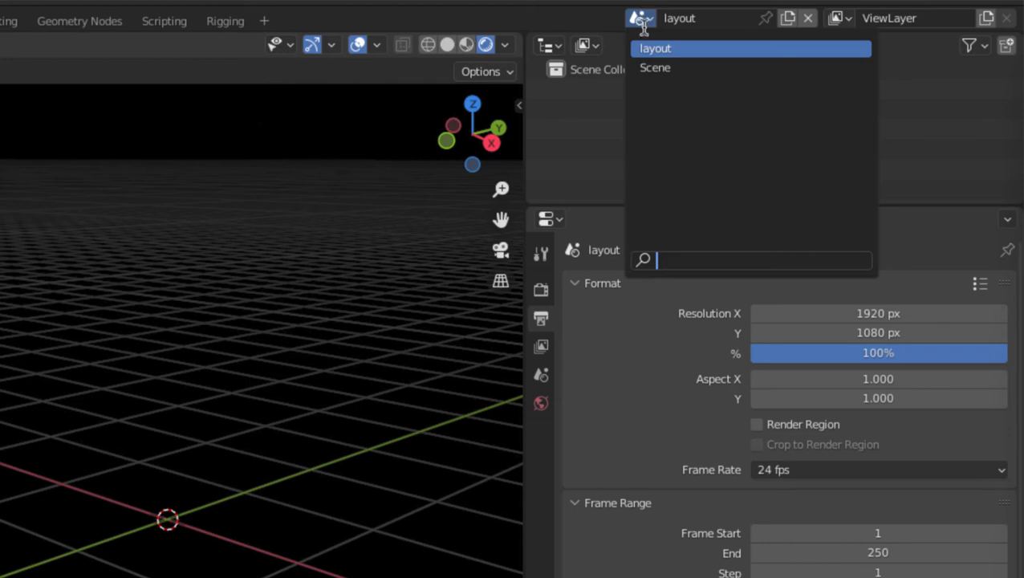
left_click(652, 67)
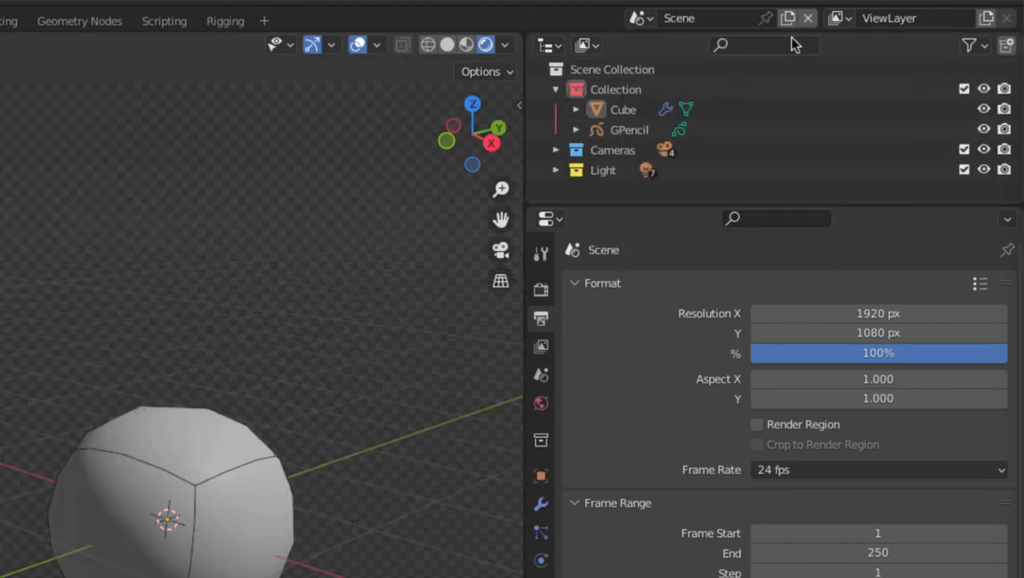
Show the viewport in Solid shading and look at the available view layers.
key("z")
left_click(258, 228)
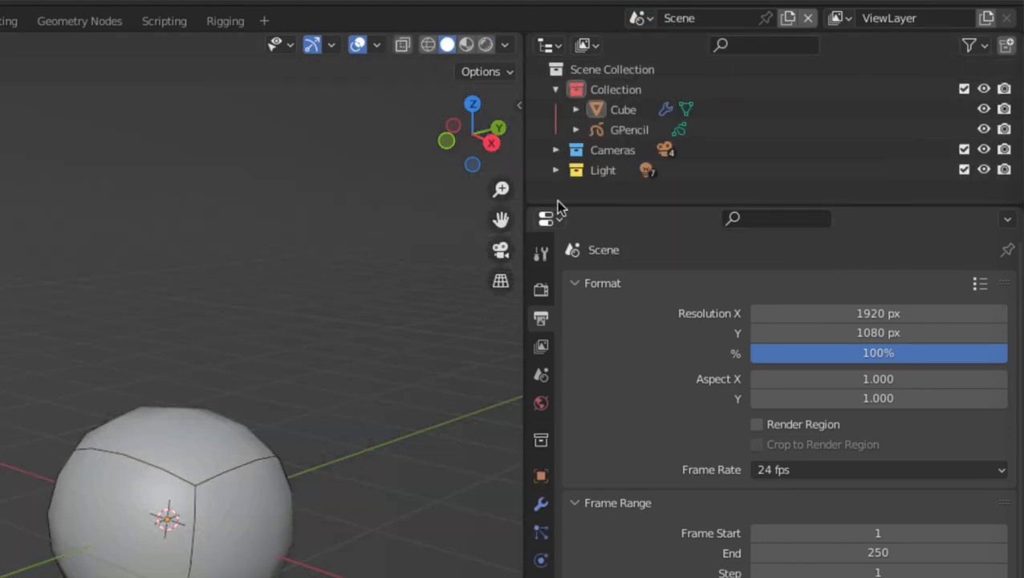
left_click(839, 18)
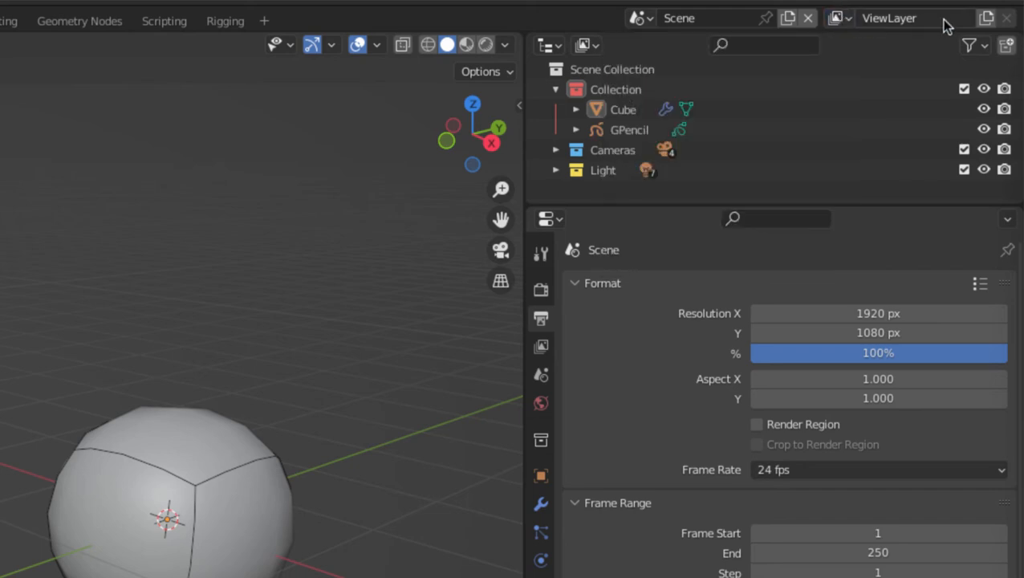
Rename the current scene to "scene 01".
left_click(709, 17)
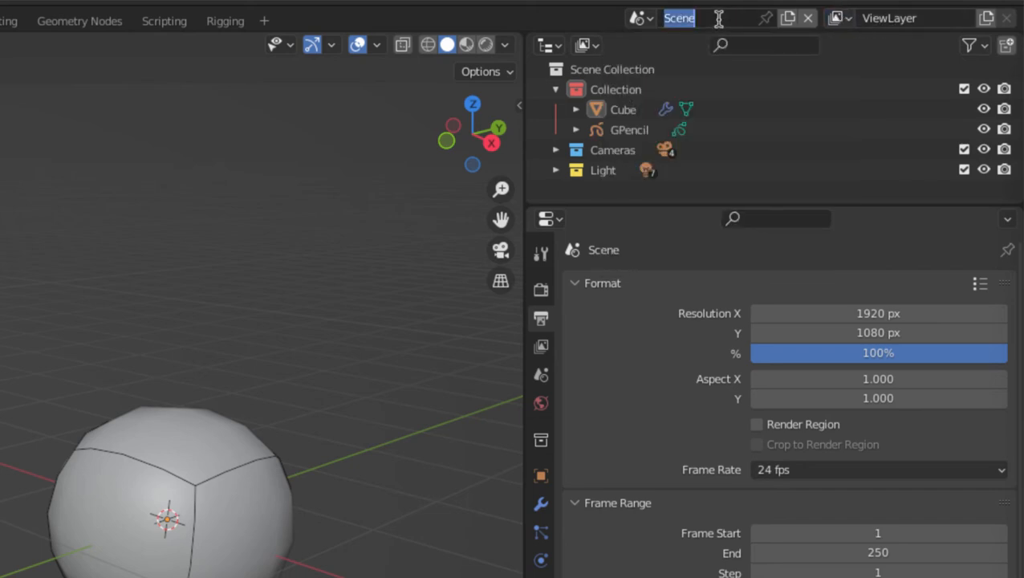
key("BackSpace")
type("scen")
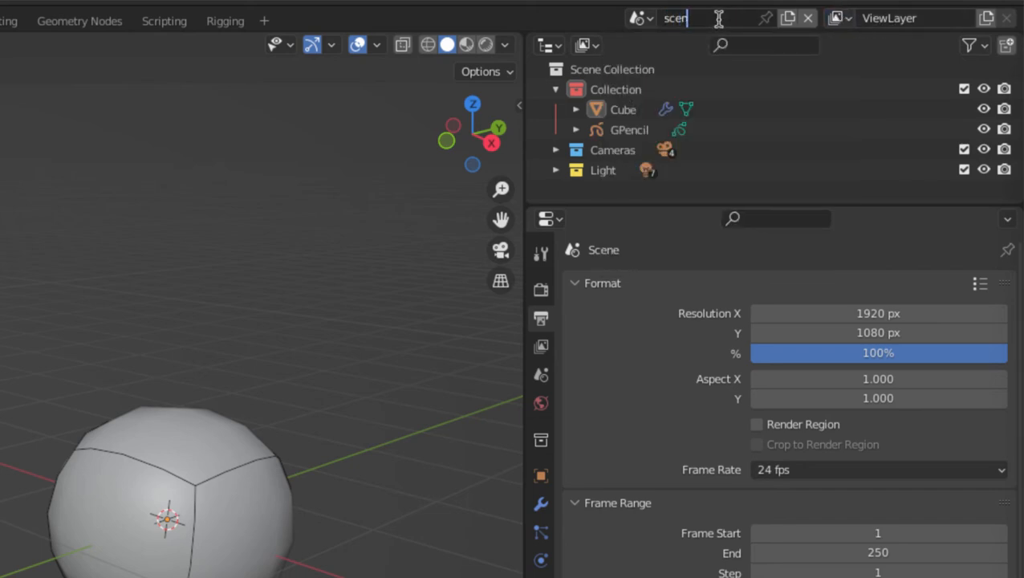
type("e 01")
key("Return")
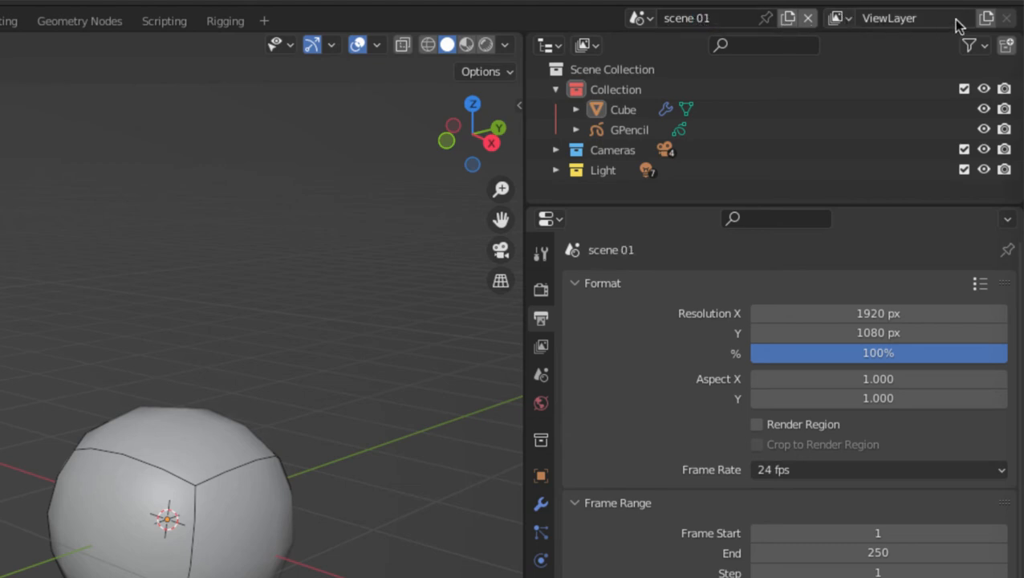
Add a new view layer to the scene and name it "layer_01".
left_click(987, 18)
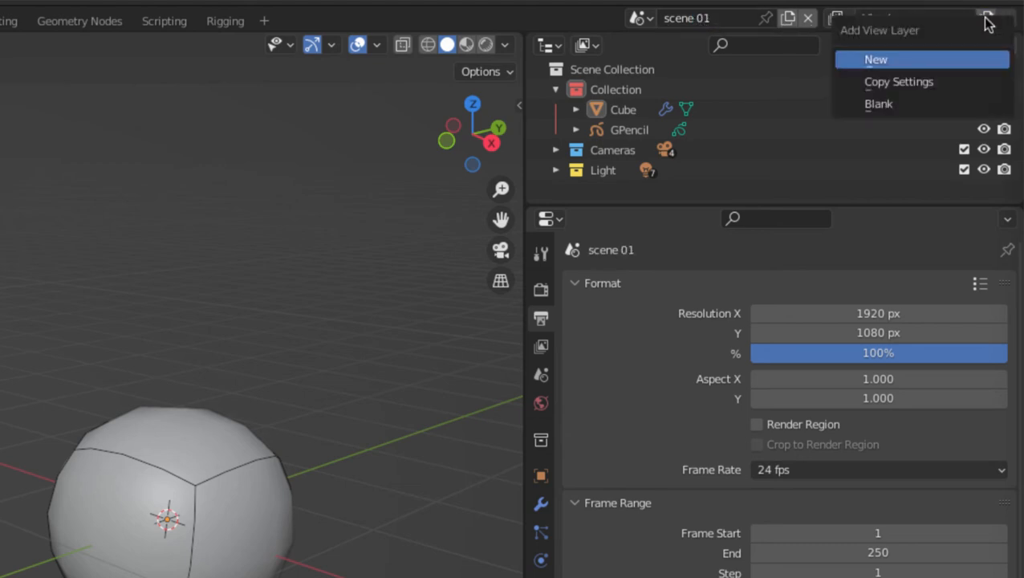
left_click(887, 61)
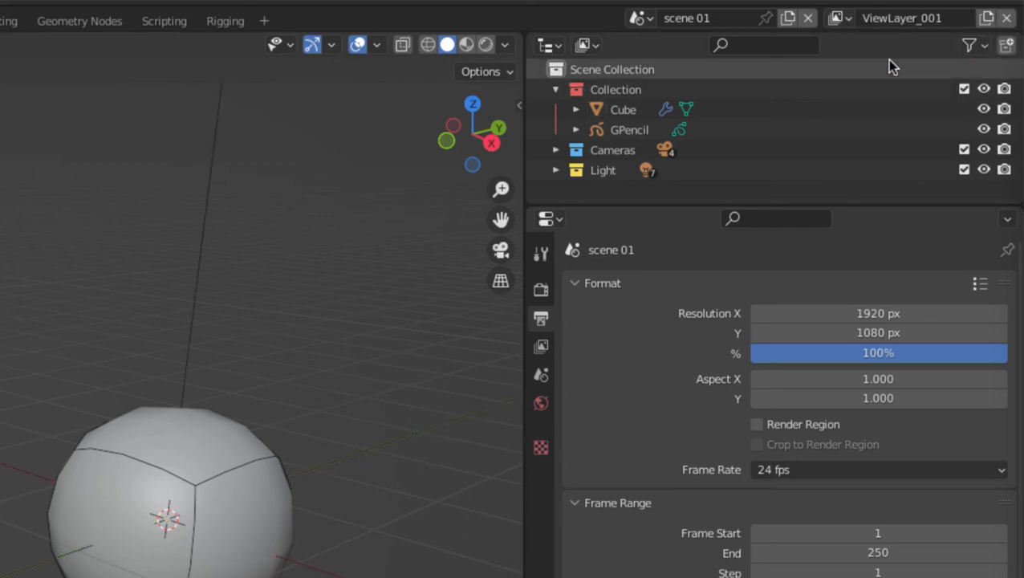
left_click(899, 20)
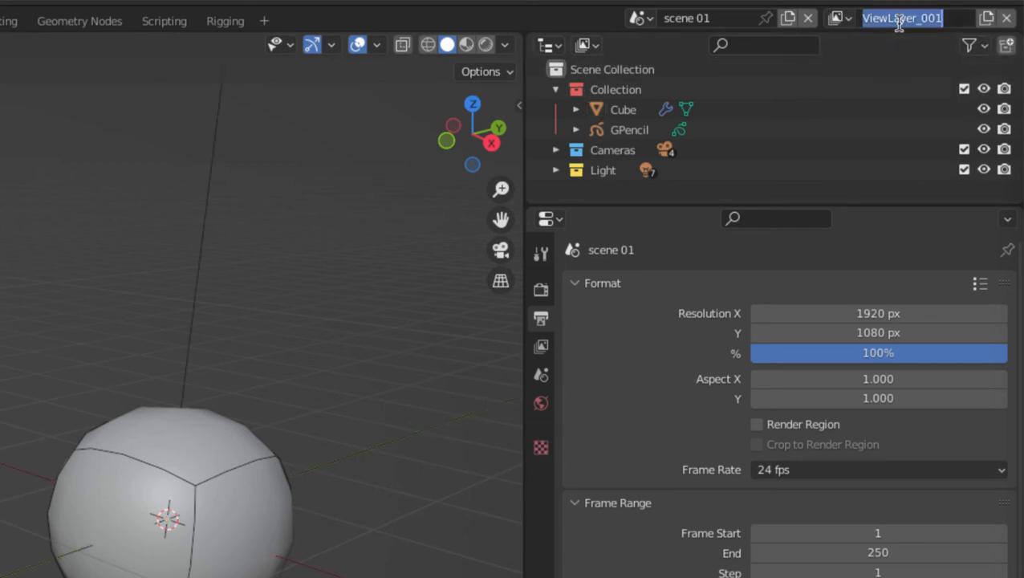
type("layer_01")
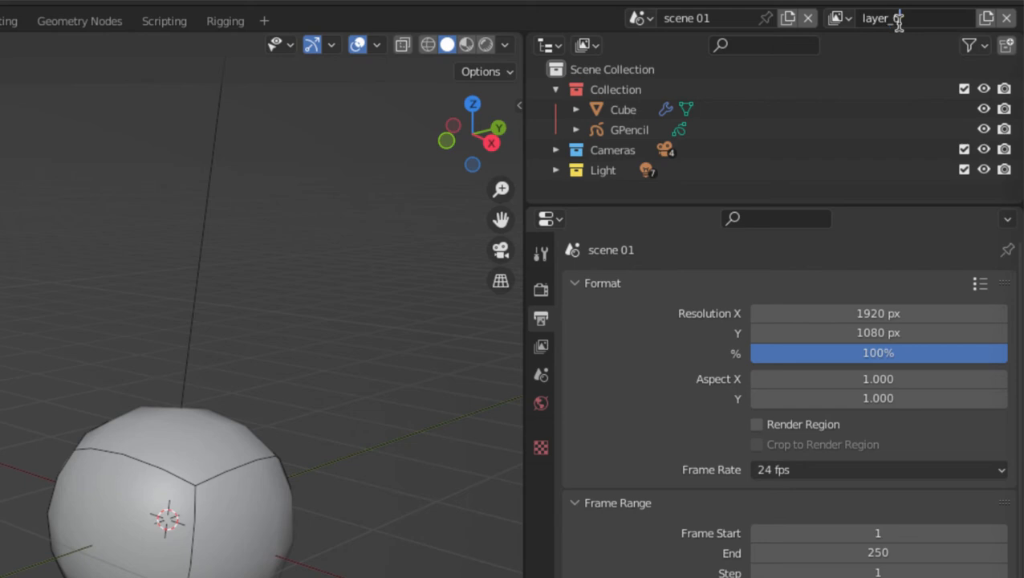
key("Return")
left_click(641, 289)
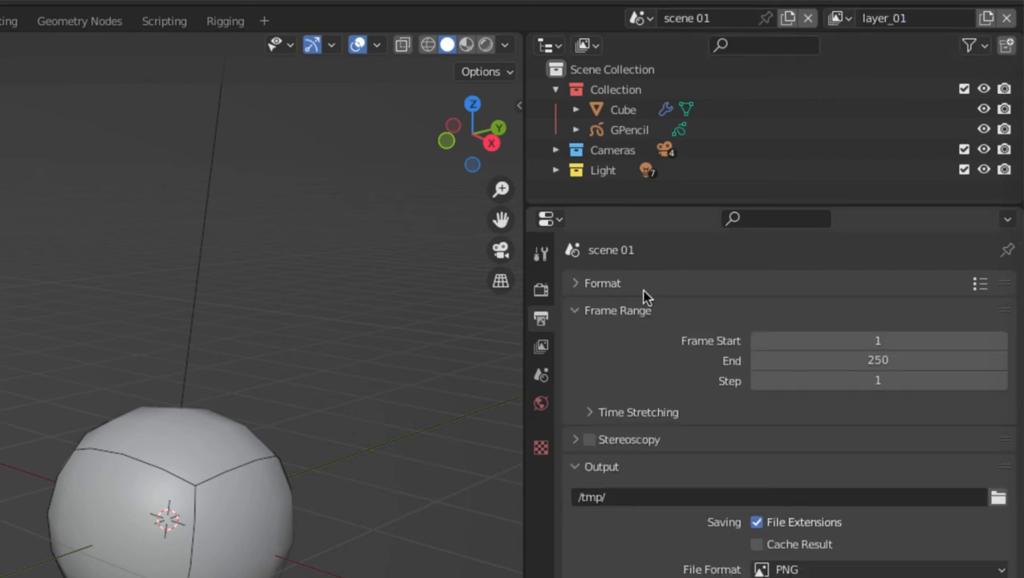
left_click(626, 291)
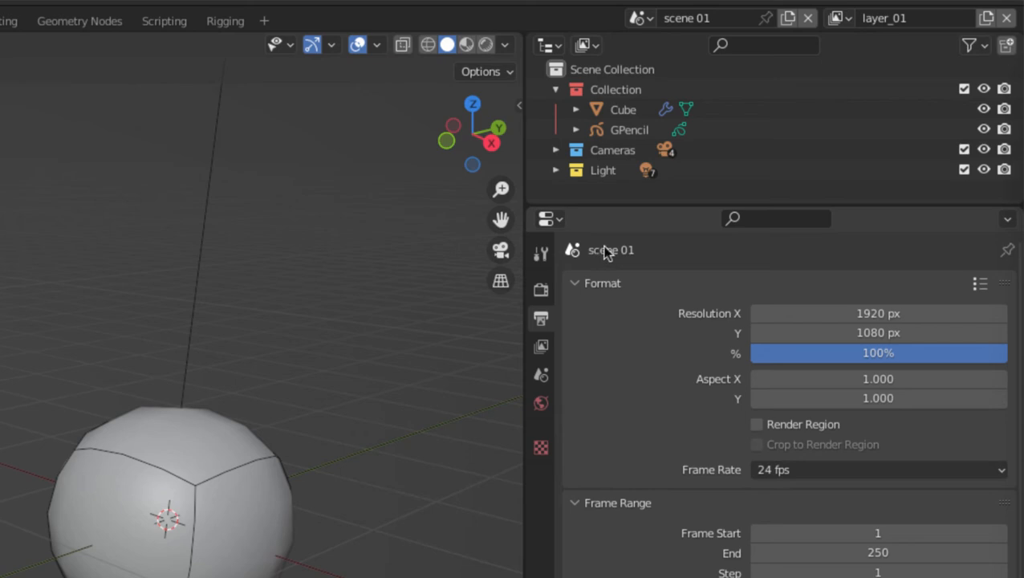
left_click(588, 283)
left_click(594, 284)
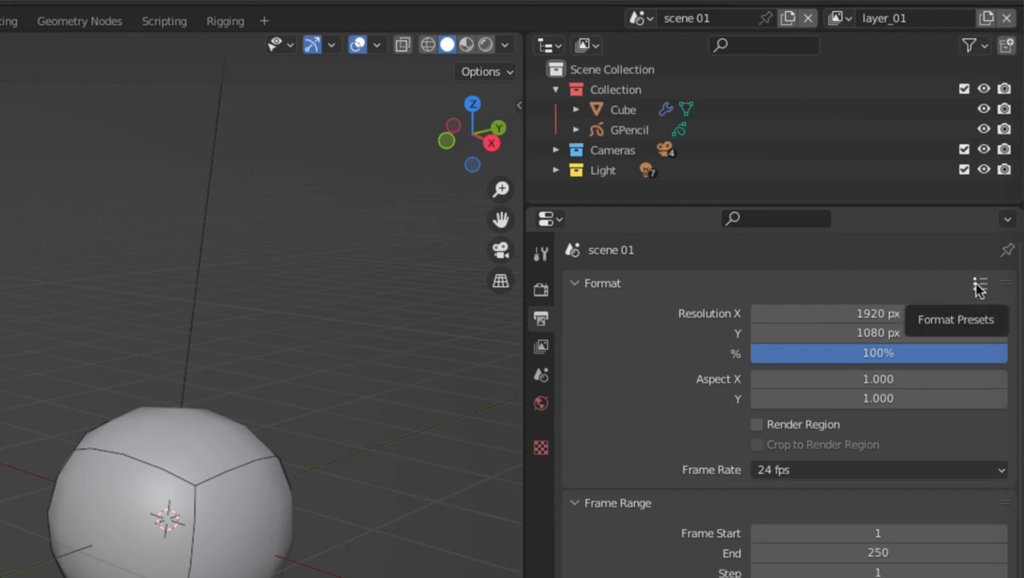
Widen the Properties editor and magnify its contents so the Format settings are displayed larger.
middle_click_drag(746, 394, 744, 320, "ctrl")
middle_click_drag(696, 336, 646, 561)
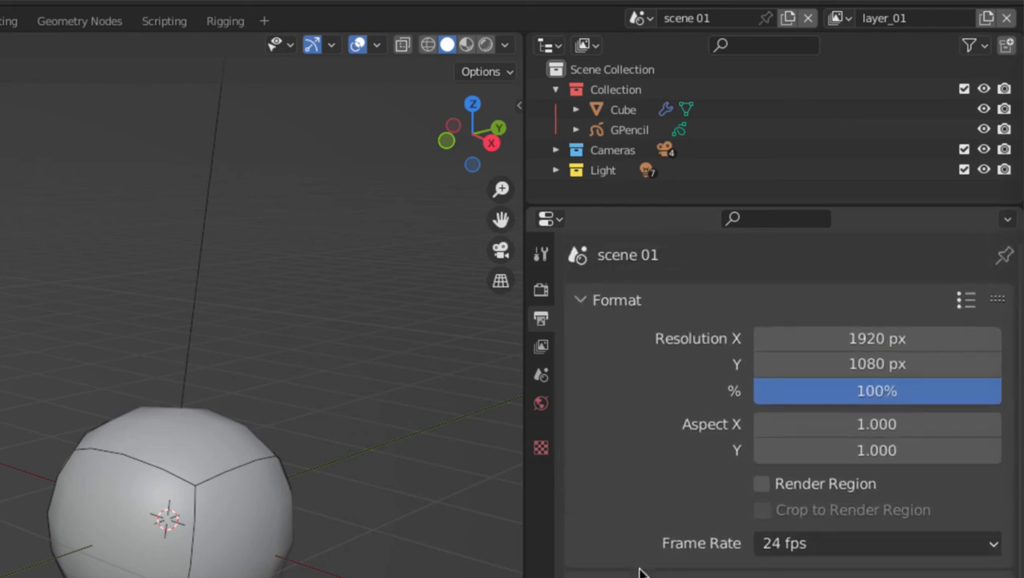
left_click_drag(523, 474, 340, 485)
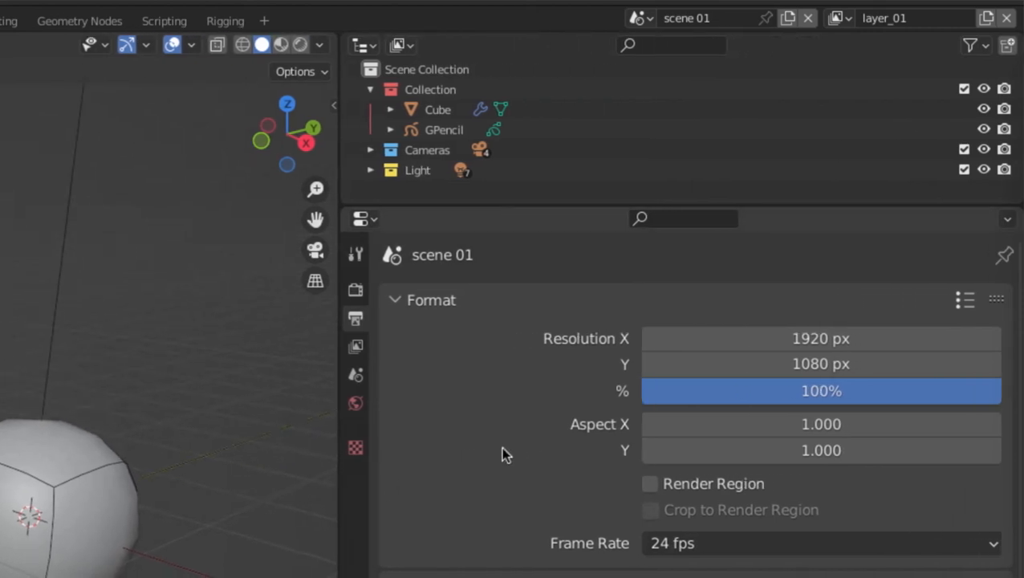
middle_click_drag(503, 453, 553, 536, "ctrl")
Apply the HDV NTSC 1080p format preset and look at the frame rate options.
left_click(947, 321)
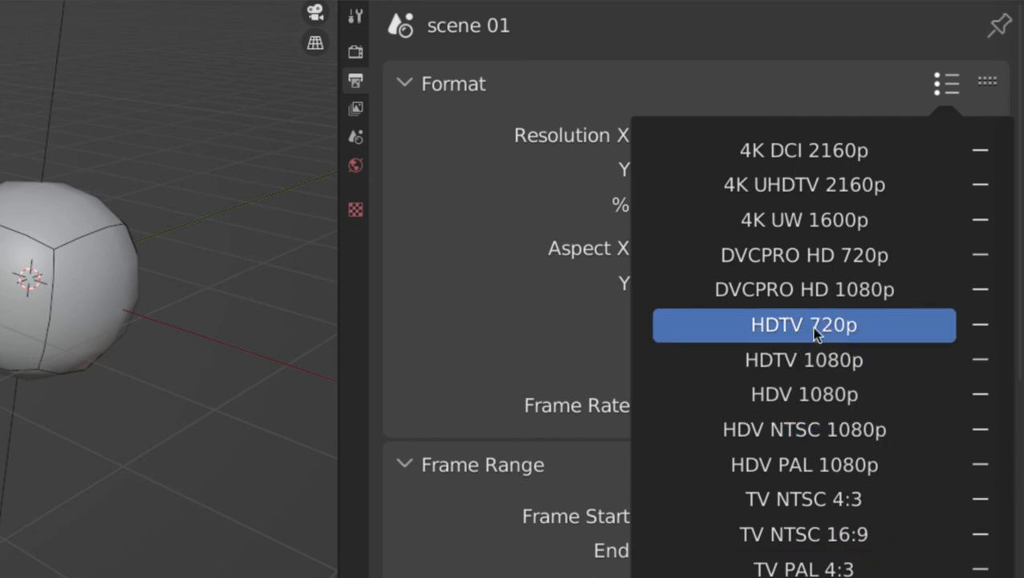
left_click(798, 437)
left_click(660, 411)
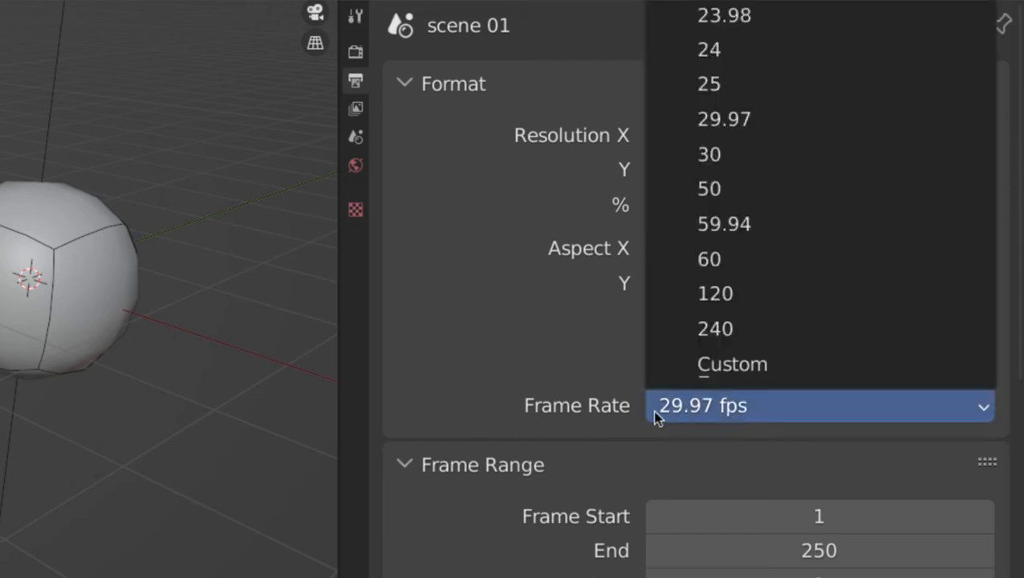
Apply the HDTV 720p format preset to the scene's output, leaving the Resolution X value as the preset gives it.
left_click(946, 84)
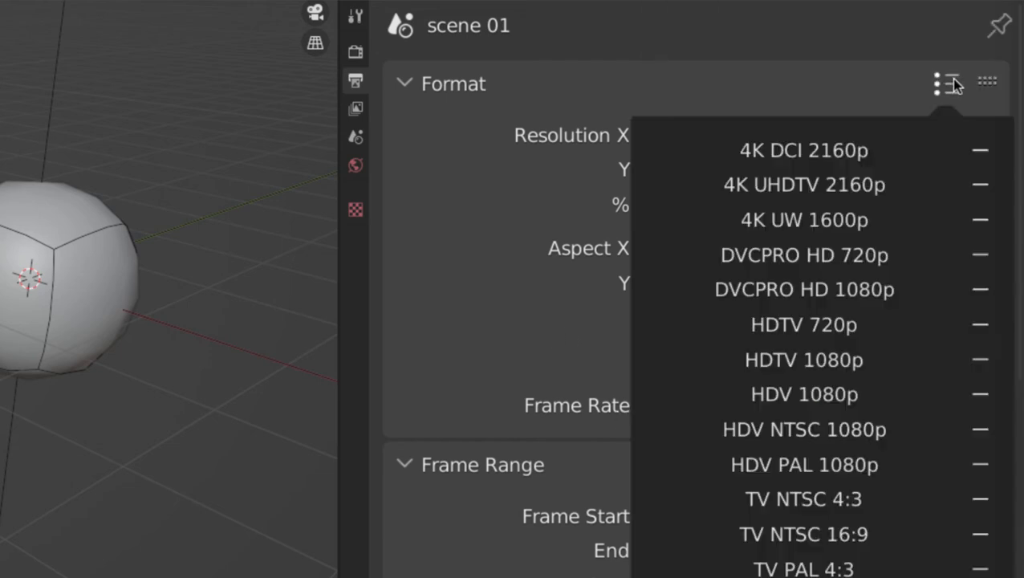
left_click(788, 329)
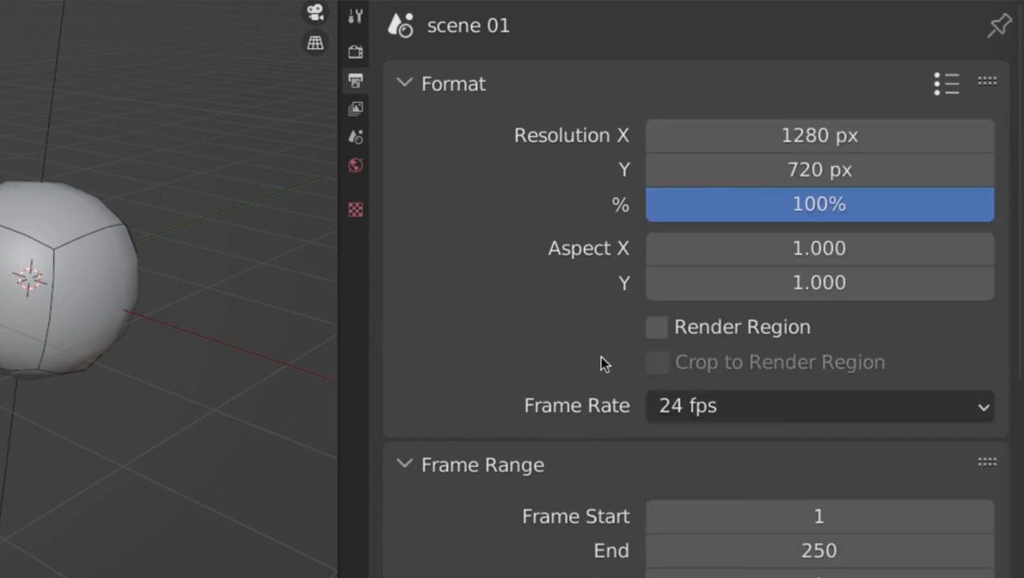
left_click(807, 151)
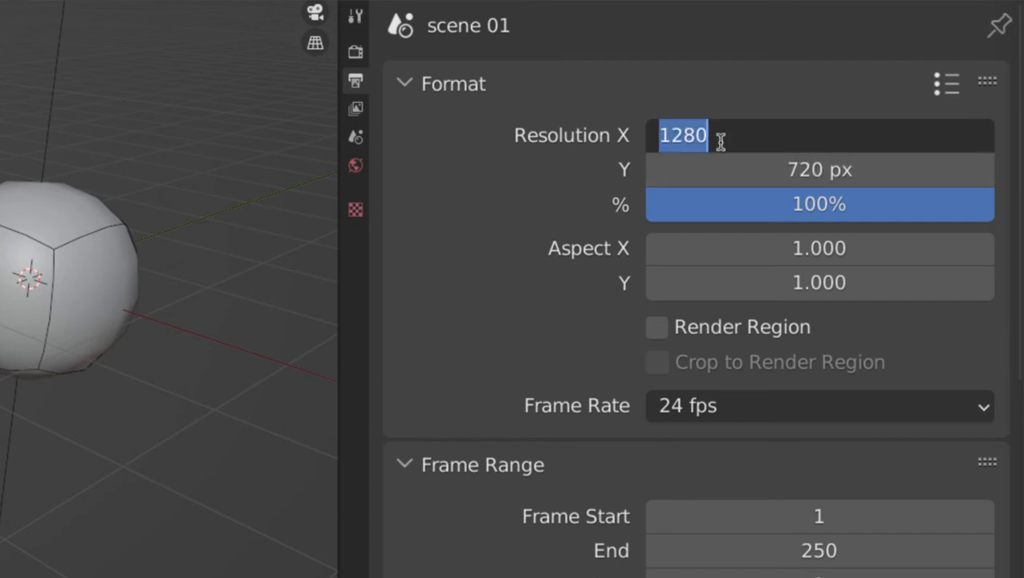
left_click(617, 169)
Try the resolution percentage at 50% and 25%, and return it to 100%.
left_click_drag(816, 203, 761, 210)
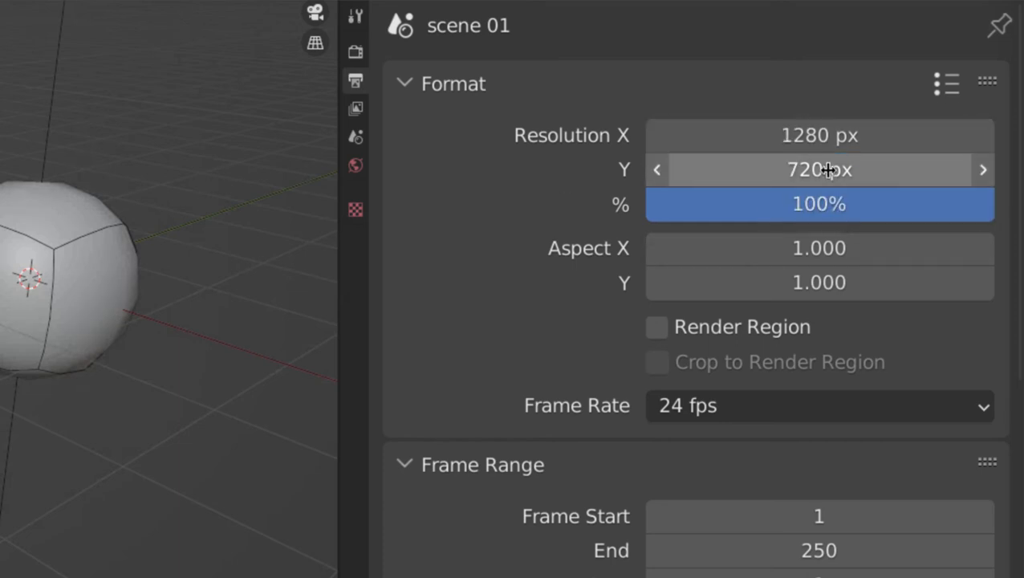
left_click_drag(818, 218, 644, 219)
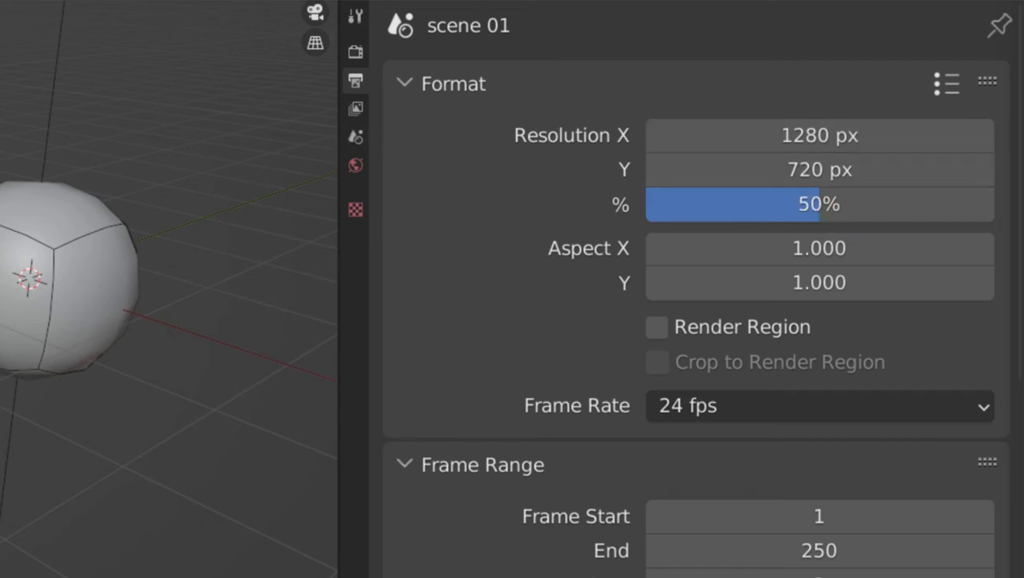
left_click_drag(807, 215, 688, 213)
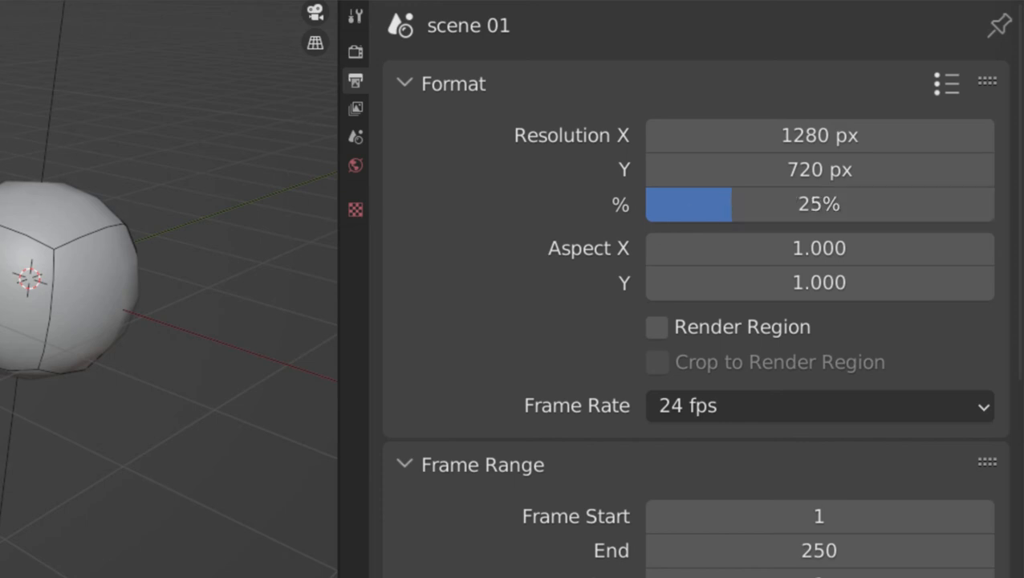
left_click_drag(878, 211, 994, 210)
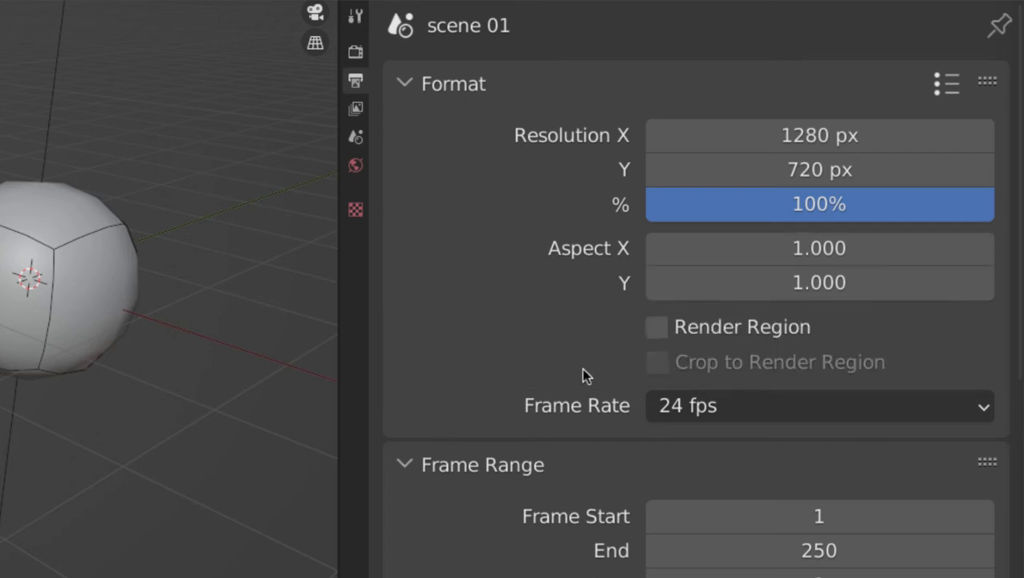
Turn Render Region on and back off in the Format settings.
scroll(582, 370, "down", 2)
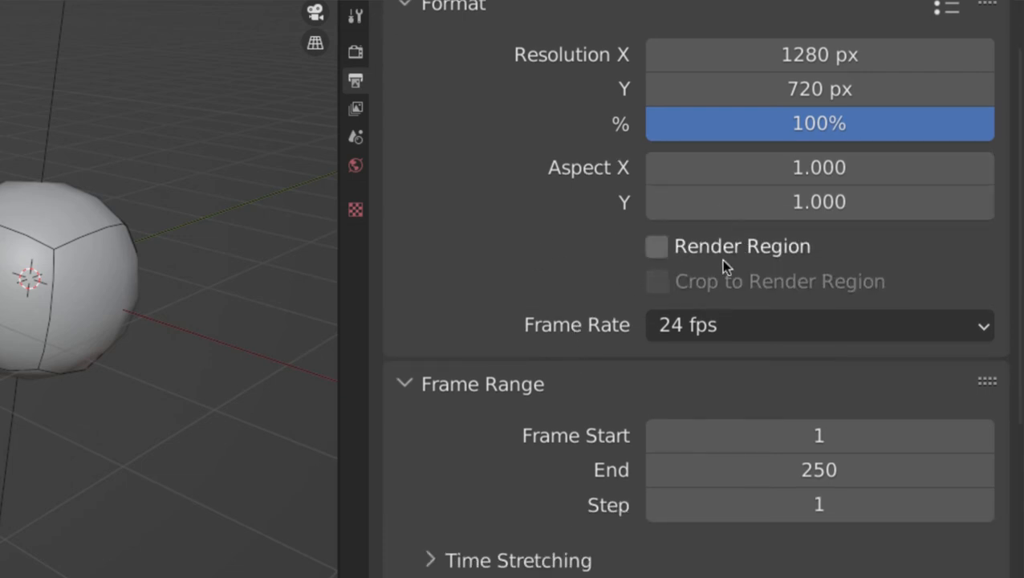
left_click(656, 247)
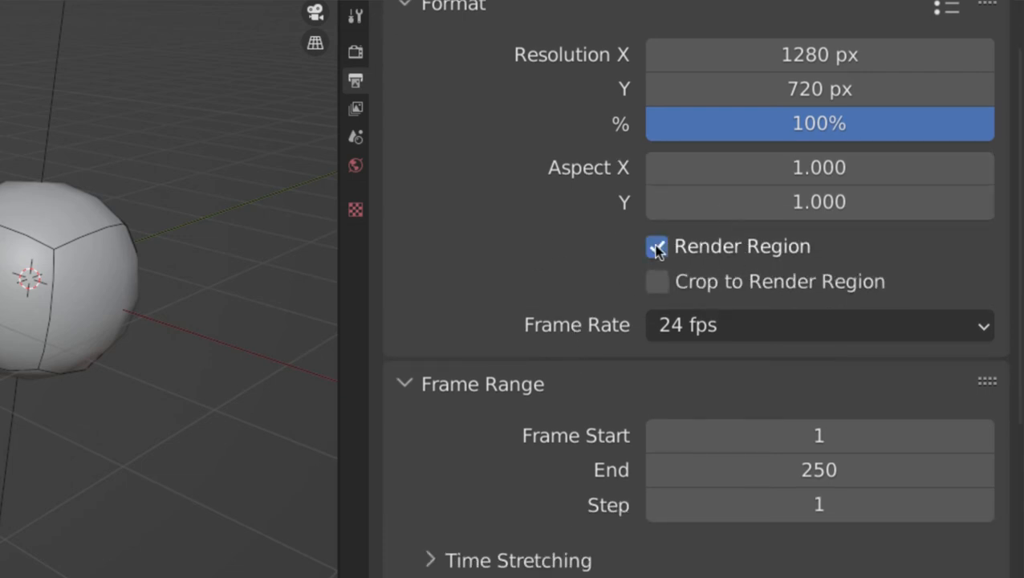
left_click(656, 248)
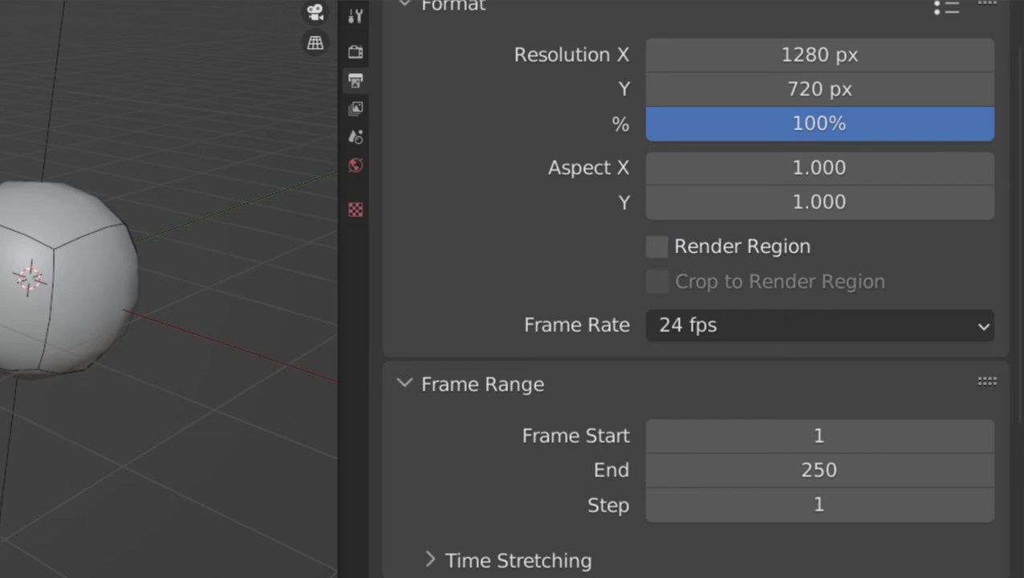
Draw a render region around the sphere in the viewport, and toggle the Render Region option on and off.
key("ctrl+b")
key("Escape")
key("ctrl+b")
left_click_drag(1, 46, 255, 408)
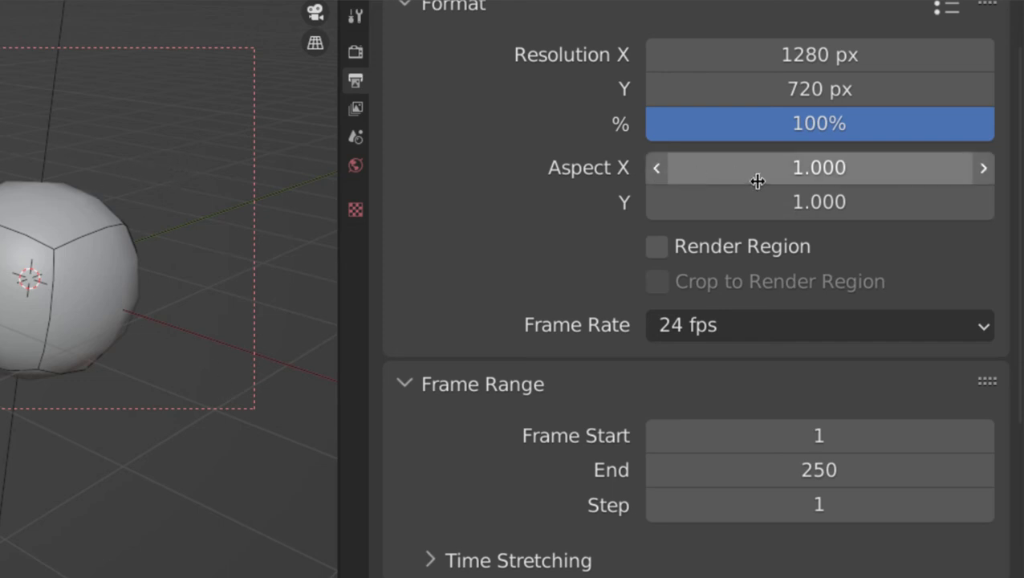
left_click(656, 247)
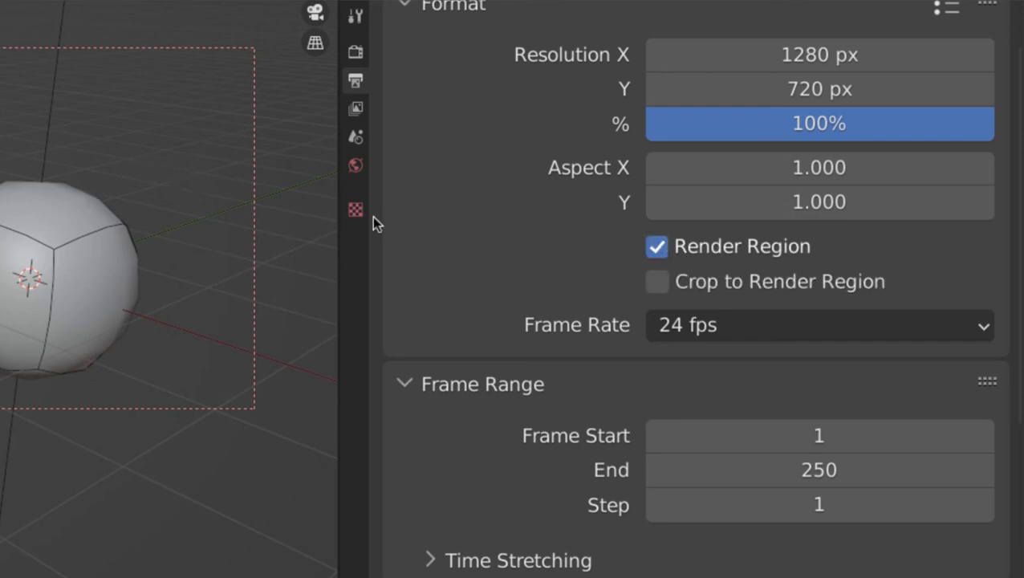
left_click(670, 251)
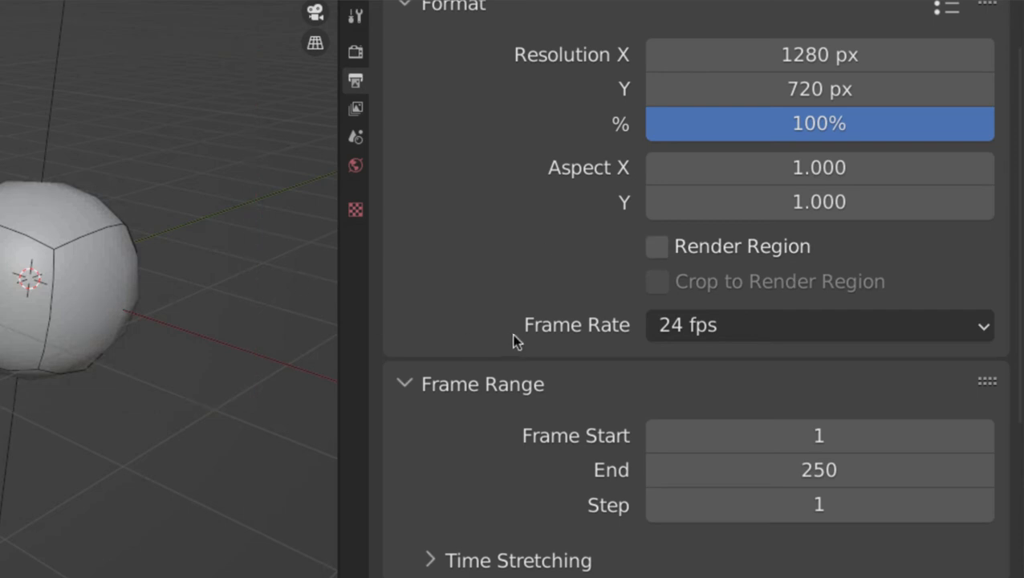
Check the frame rate options and enlarge the Timeline area while keeping the Frame Range settings in view.
scroll(507, 333, "down", 4)
left_click(751, 158)
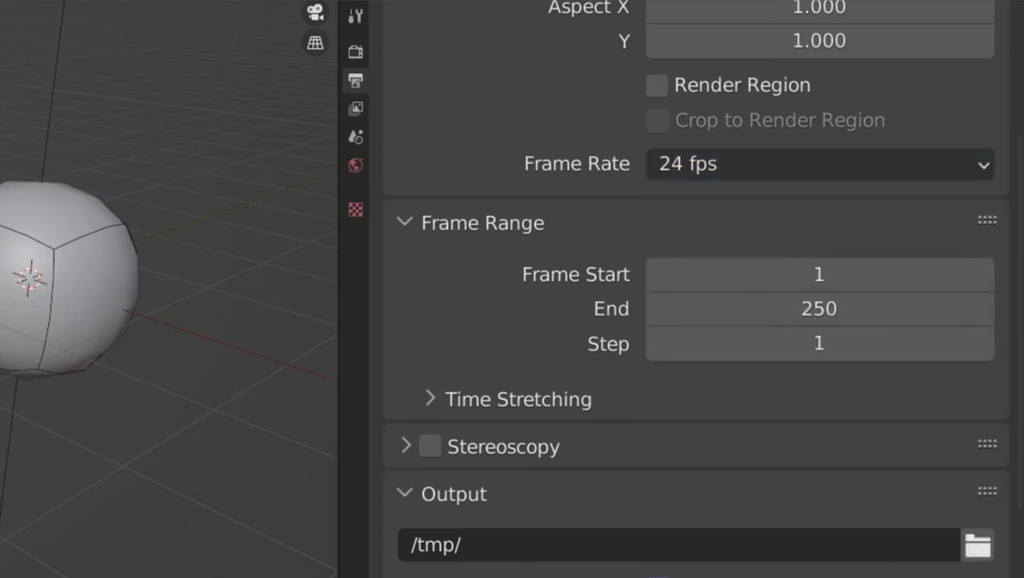
left_click_drag(289, 575, 358, 346)
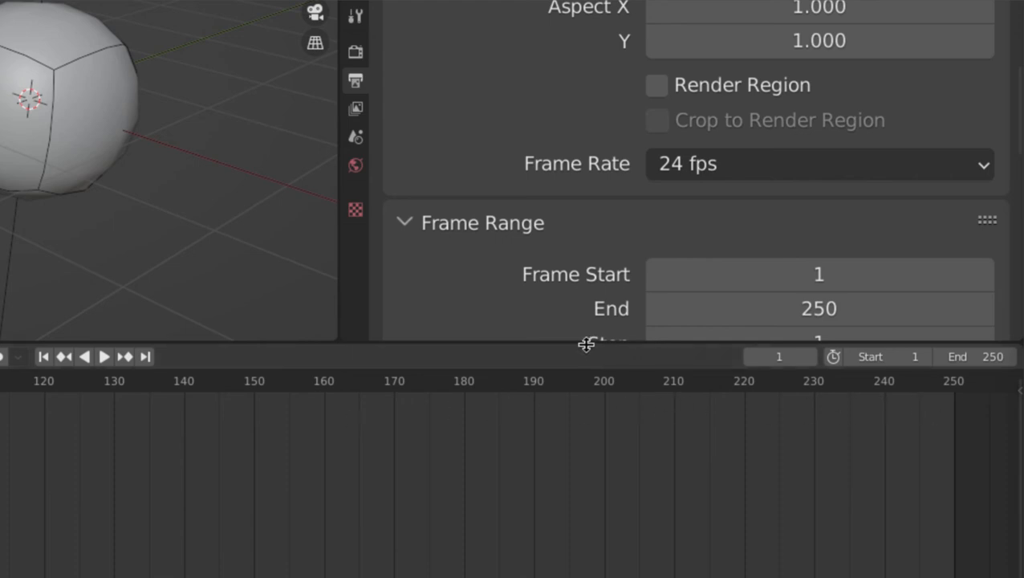
left_click_drag(583, 341, 585, 354)
scroll(810, 217, "down", 2)
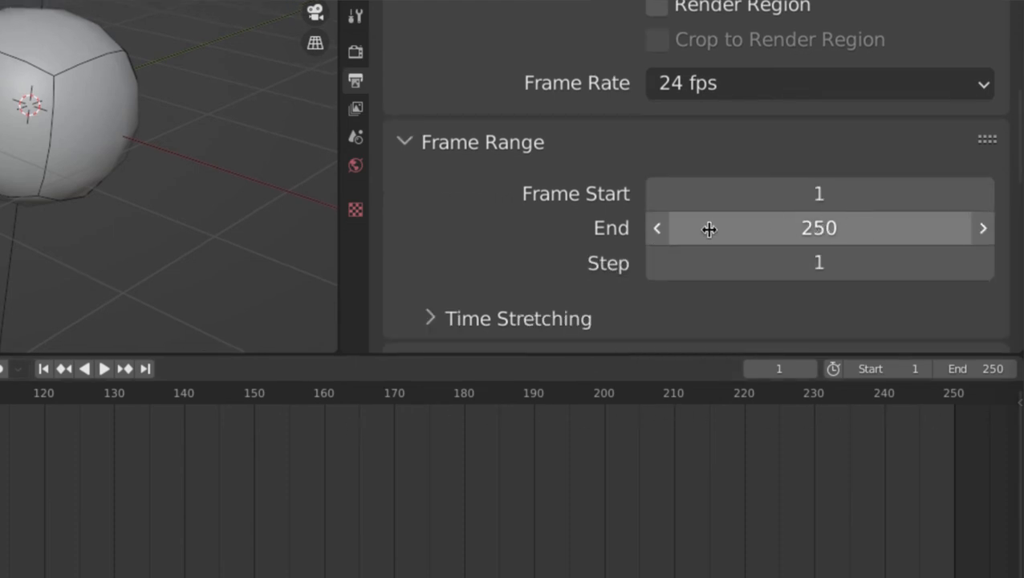
Set the frame range's End to 50 and examine the resulting range in the Timeline.
left_click(810, 230)
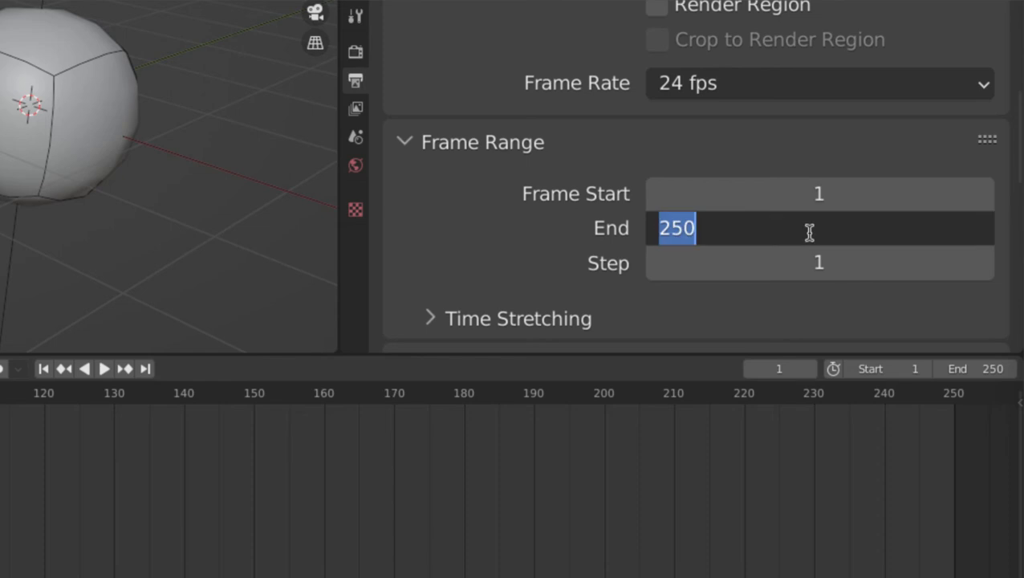
type("50")
key("Return")
middle_click_drag(80, 438, 921, 415)
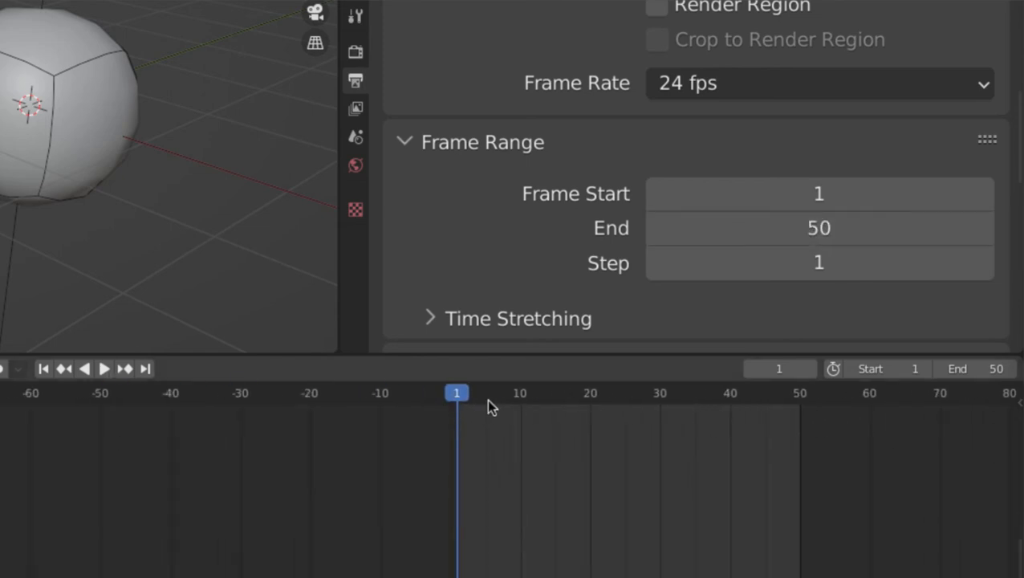
Raise the frame range's End value to 87 in the Output properties.
left_click_drag(771, 241, 826, 241)
middle_click_drag(816, 493, 699, 386)
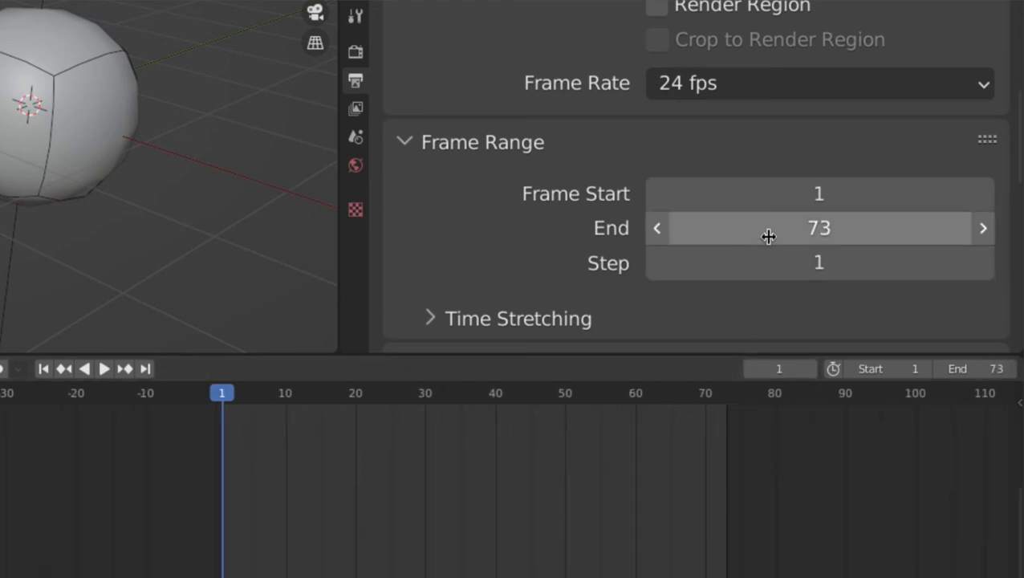
left_click_drag(768, 236, 798, 236)
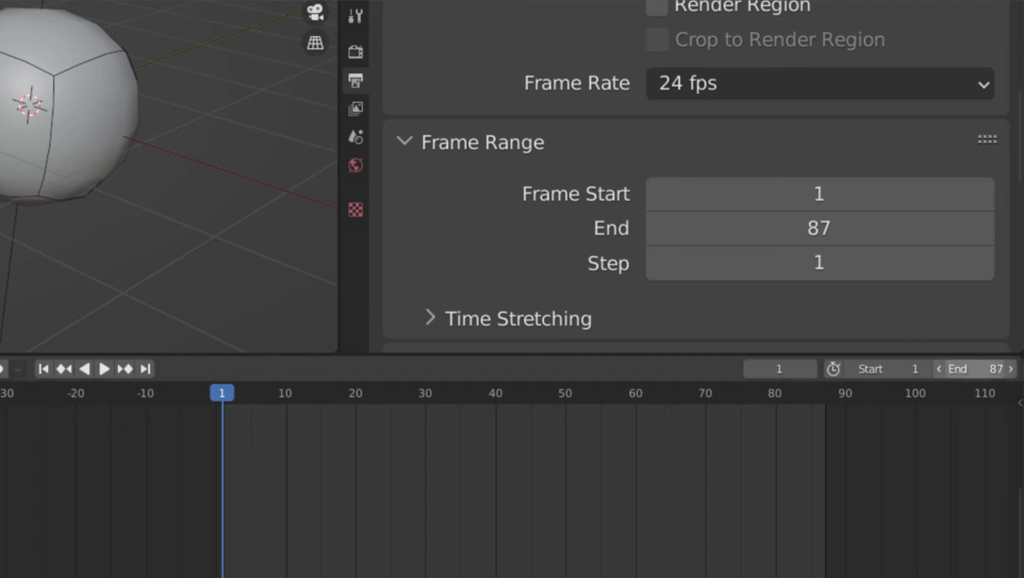
Set the Timeline's End frame to 100 and shrink the Timeline area back down.
left_click(945, 370)
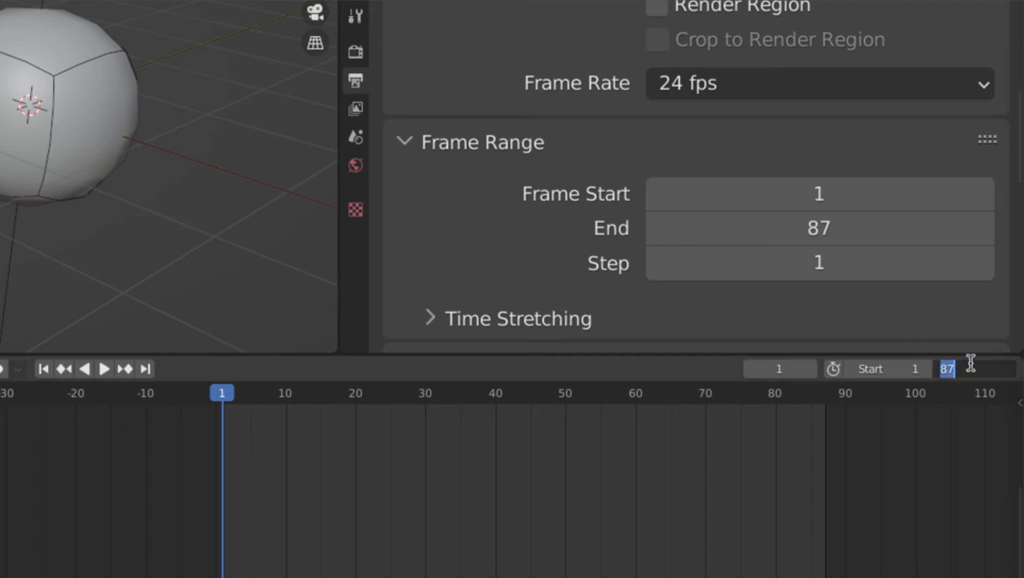
type("100")
key("Return")
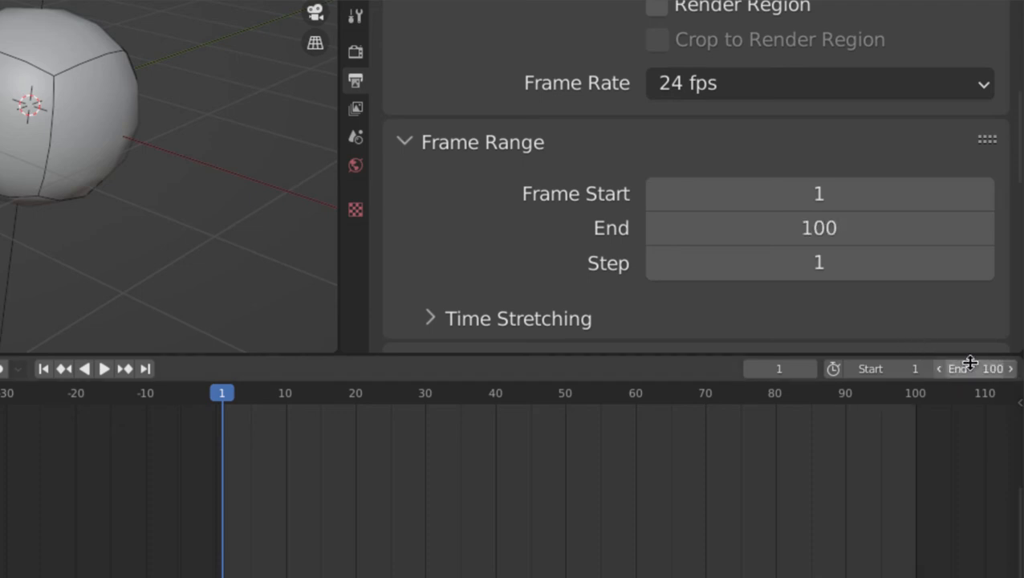
left_click_drag(662, 352, 662, 576)
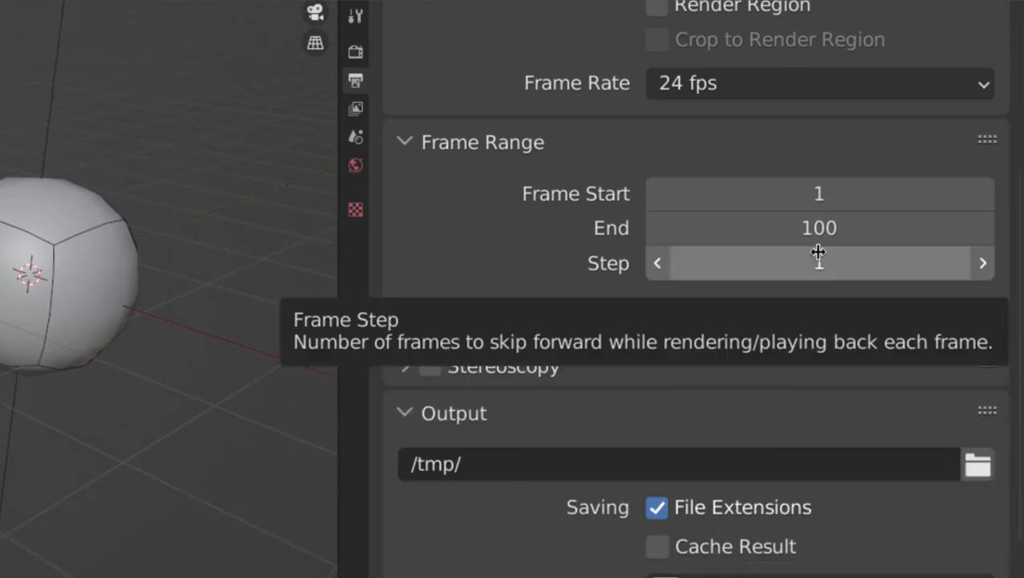
Raise the frame Step by one and restore it, and check the Time Stretching options under Frame Range.
left_click(983, 263)
left_click(657, 262)
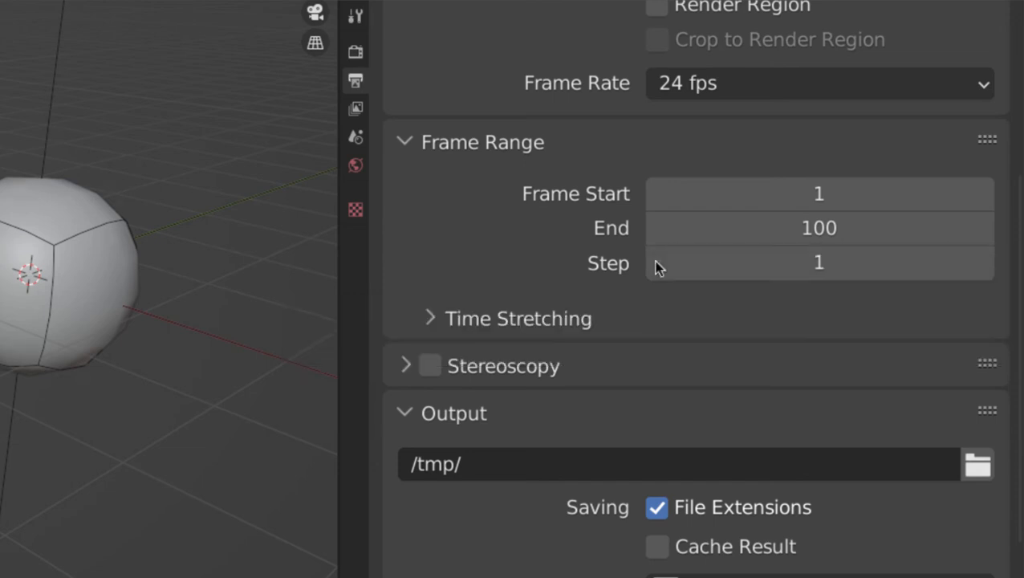
left_click(454, 319)
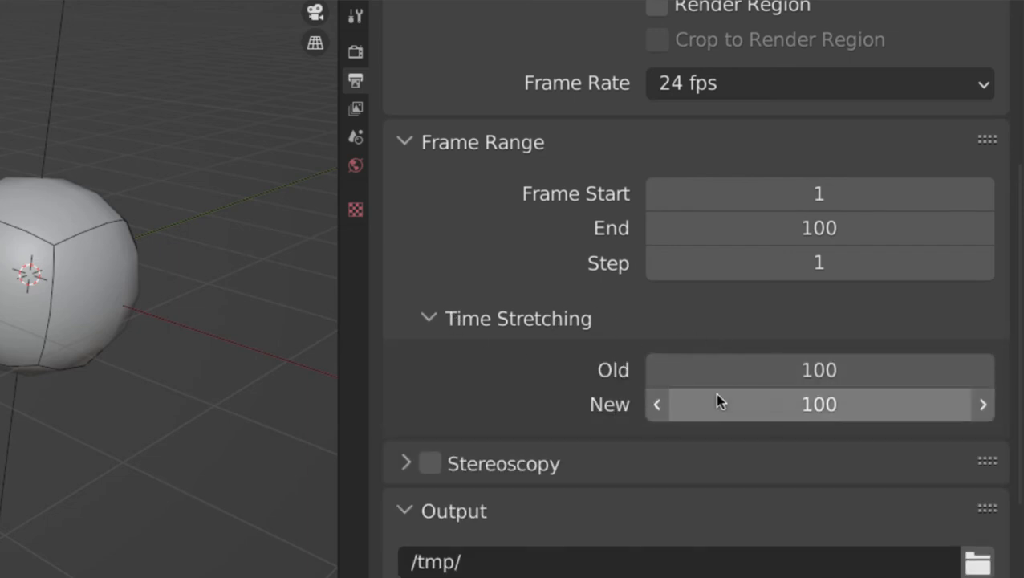
left_click(483, 318)
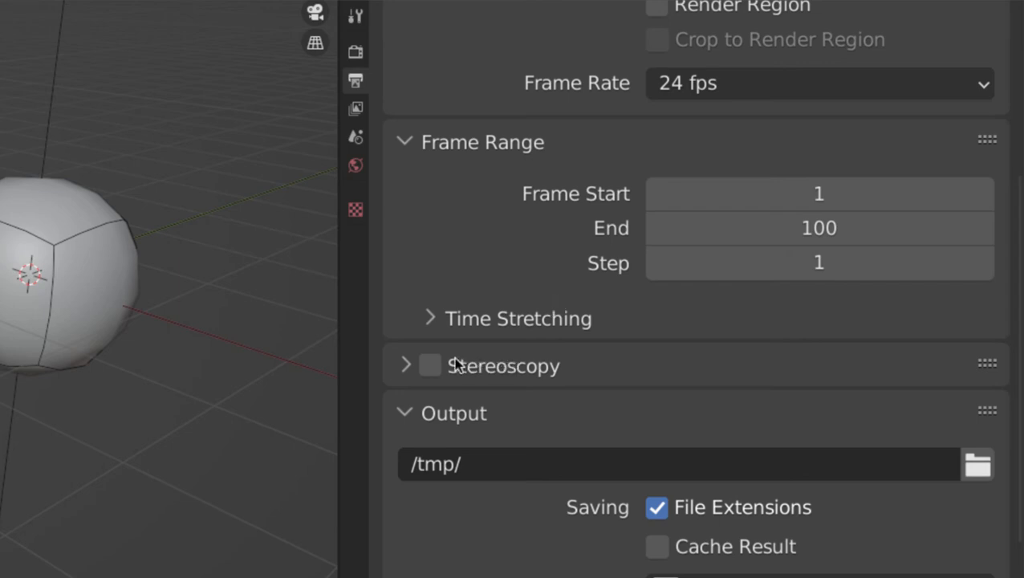
Expand the Stereoscopy settings and enable Stereoscopy.
left_click(406, 361)
scroll(465, 341, "down", 4)
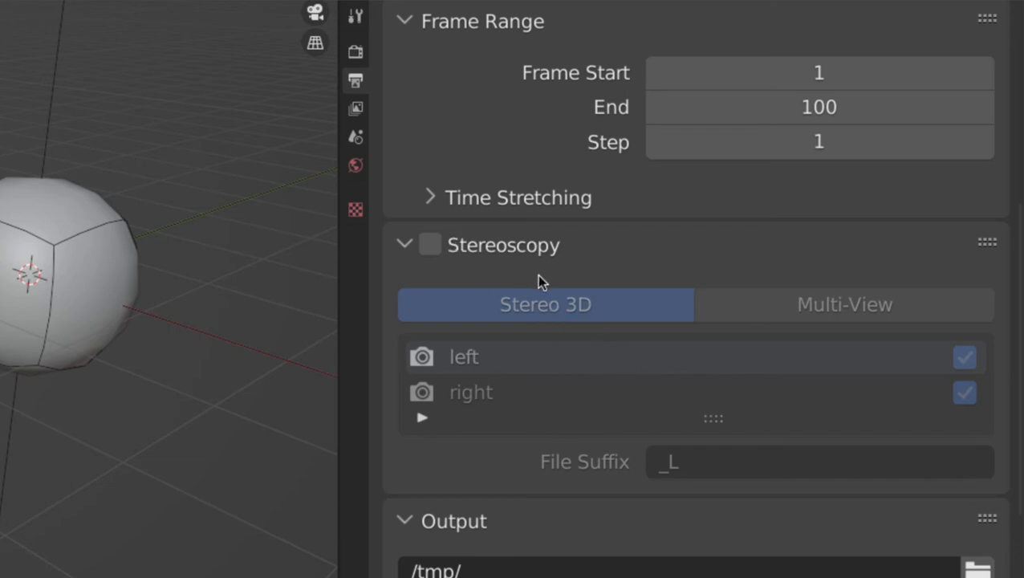
left_click(431, 246)
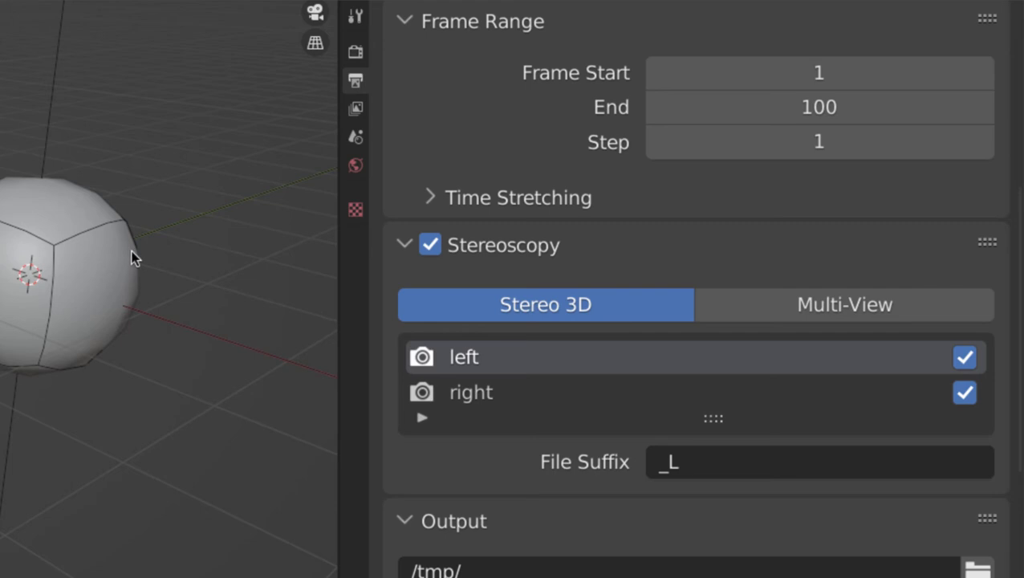
Select the sphere while previewing it in Rendered shading, and switch the viewport to Material Preview.
key("z")
left_click(132, 135)
mouse_move(121, 158)
middle_mouse_down()
mouse_move(178, 204)
mouse_move(96, 224)
middle_mouse_up()
left_click(62, 238)
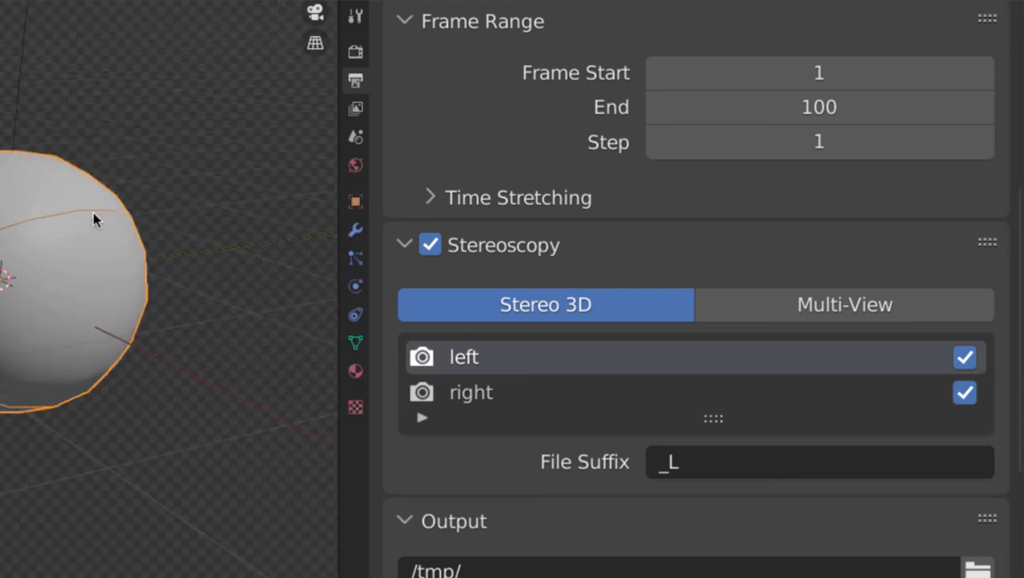
key("z")
left_click(162, 317)
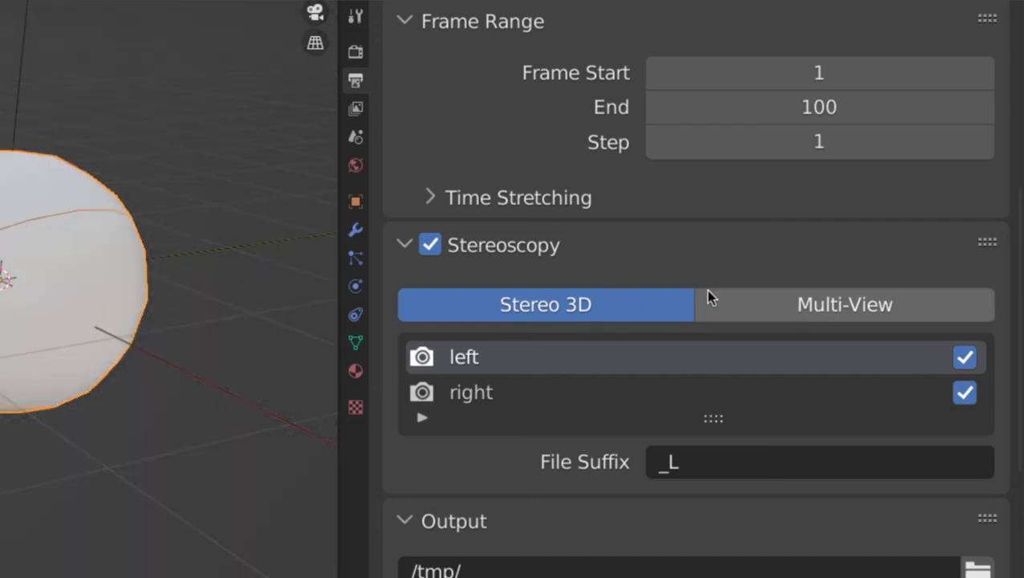
Compare the Multi-View and Stereo 3D modes and examine the left and right views' file suffixes.
left_click(782, 321)
left_click(628, 315)
scroll(593, 383, "down", 1)
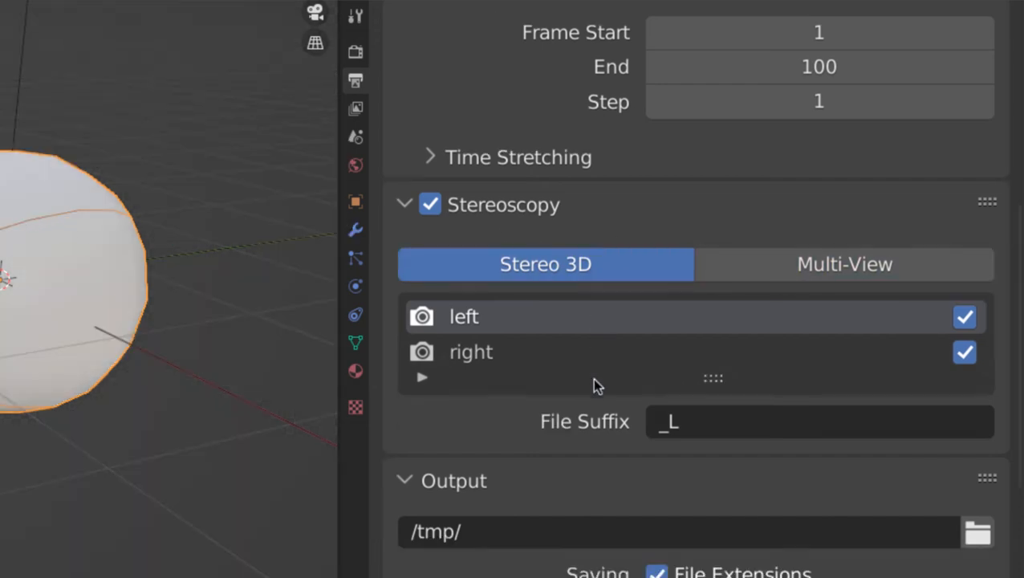
left_click(505, 357)
left_click(505, 321)
left_click(497, 349)
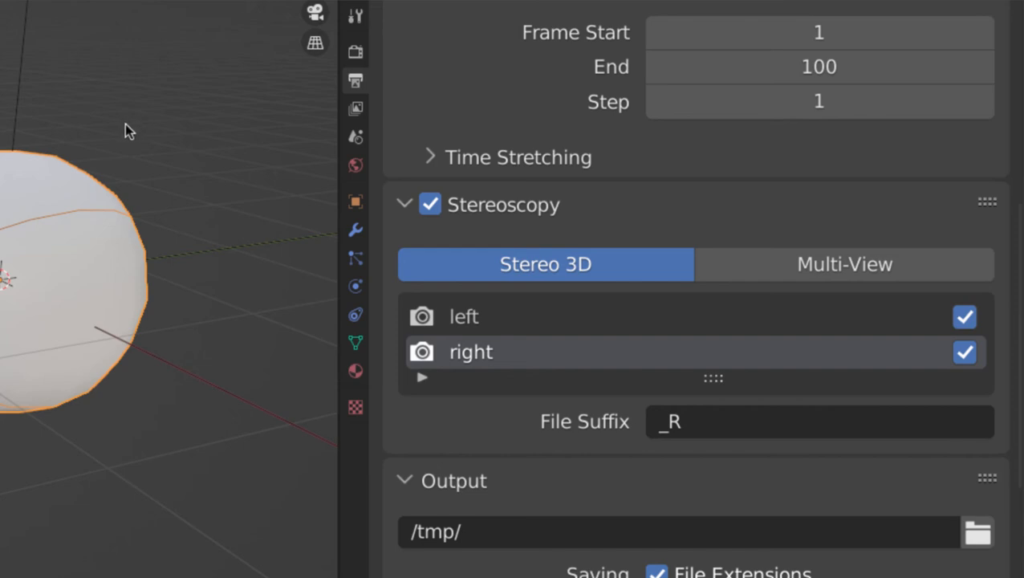
Switch the viewport to Rendered shading, and disable Stereoscopy with its section collapsed.
key("z")
left_click(154, 38)
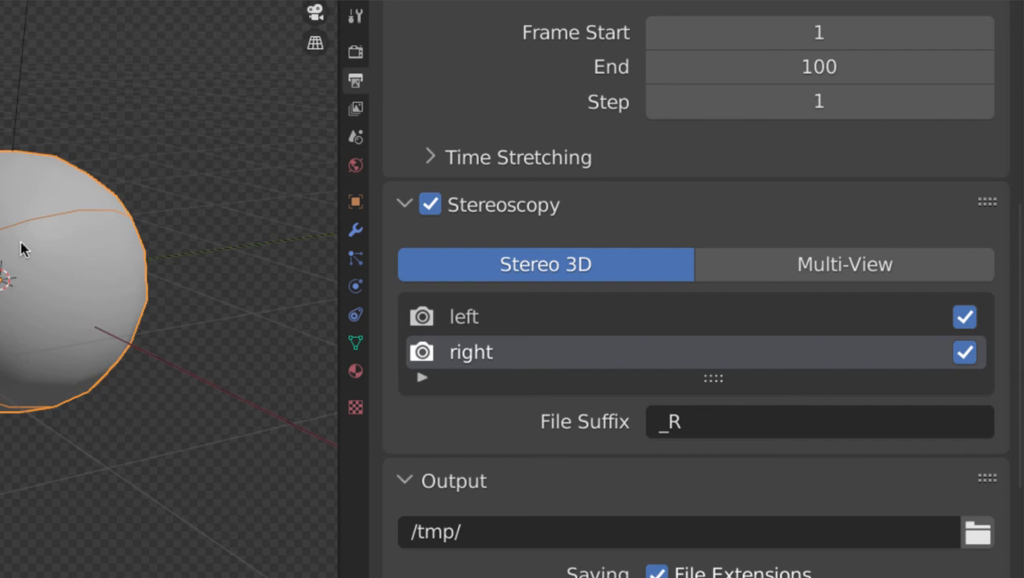
left_click(430, 206)
left_click(397, 204)
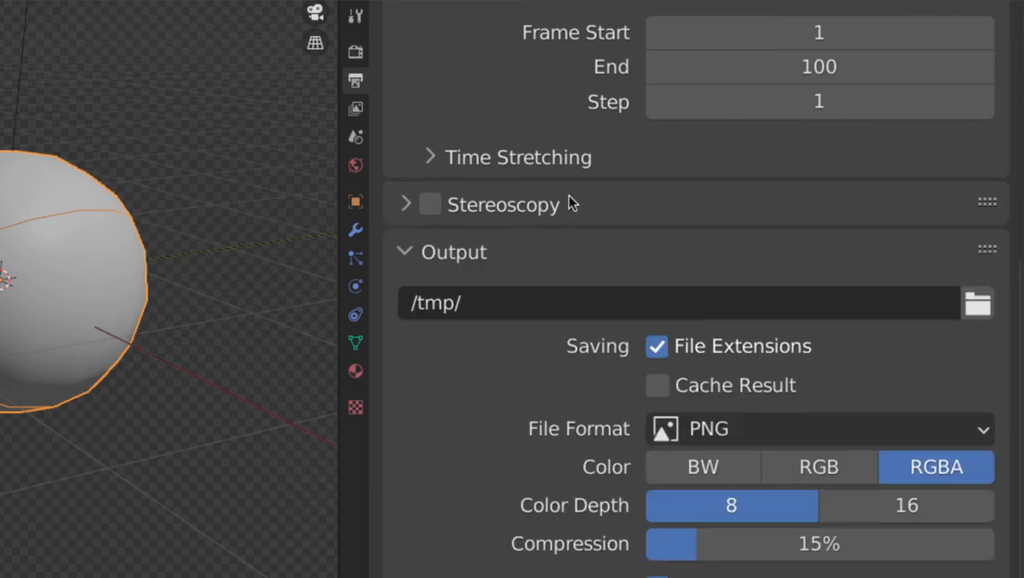
left_click(407, 206)
left_click(407, 207)
Collapse the Format and Frame Range sections in the Output properties.
scroll(446, 240, "down", 2)
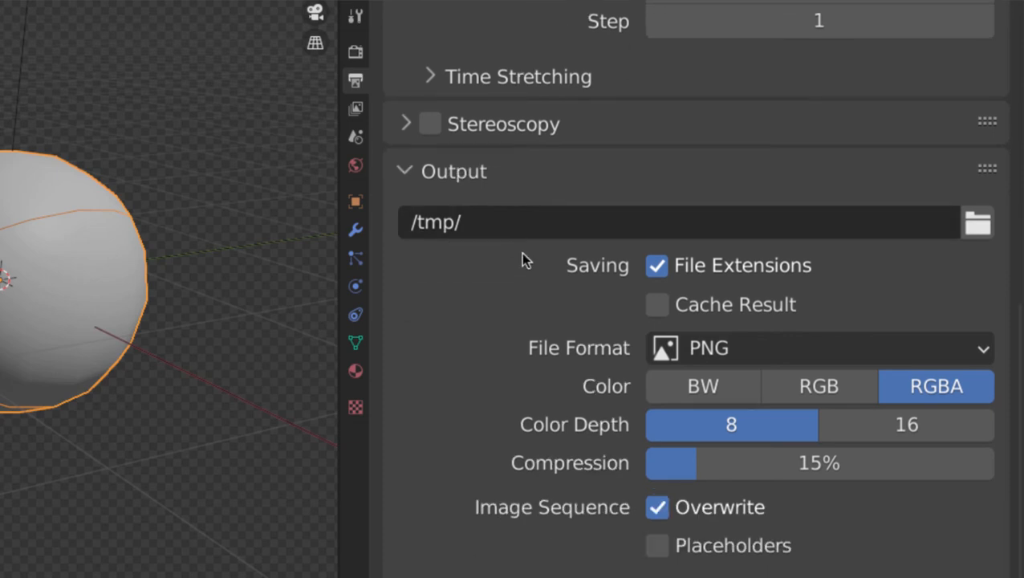
scroll(489, 154, "up", 10)
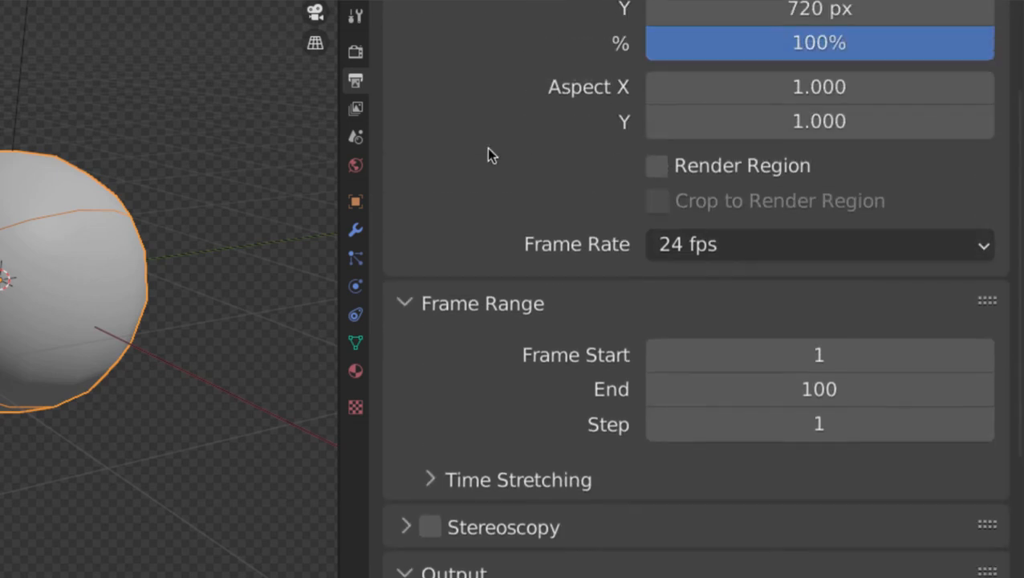
scroll(450, 168, "up", 4)
left_click(418, 89)
left_click(419, 128)
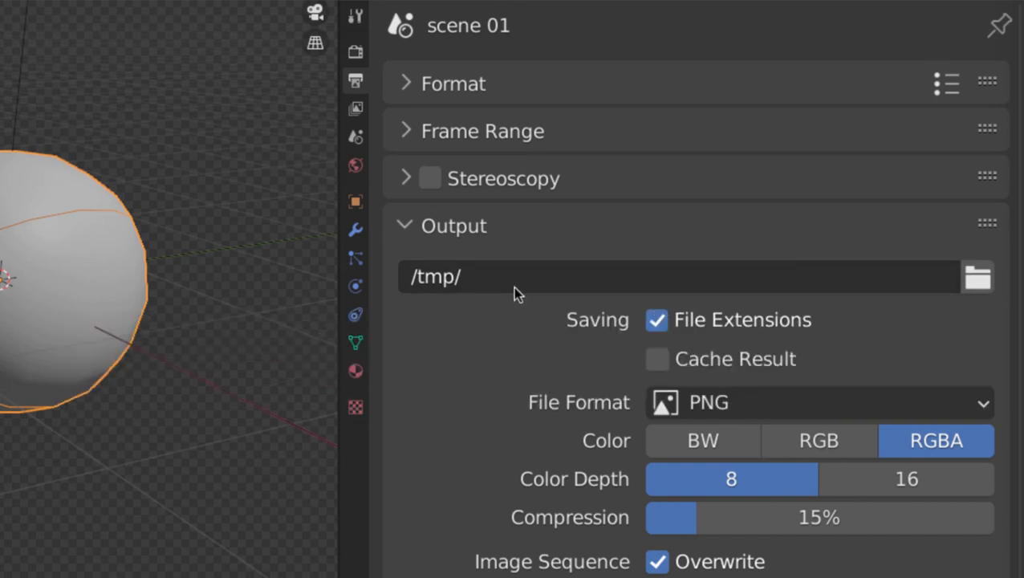
Toggle the Output section closed and open, and examine its saving and file format settings.
left_click(460, 230)
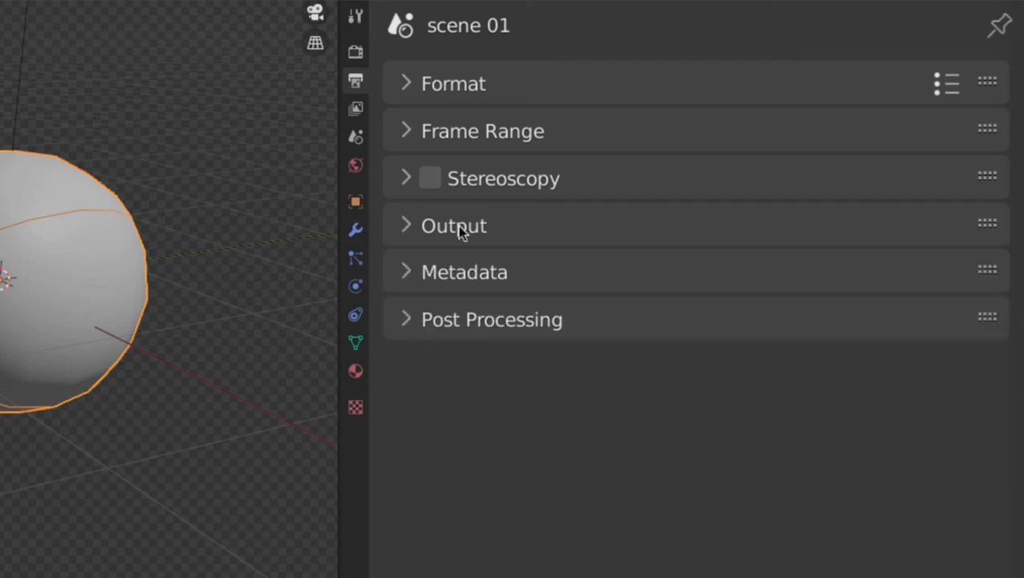
left_click(460, 230)
left_click(460, 230)
left_click(460, 230)
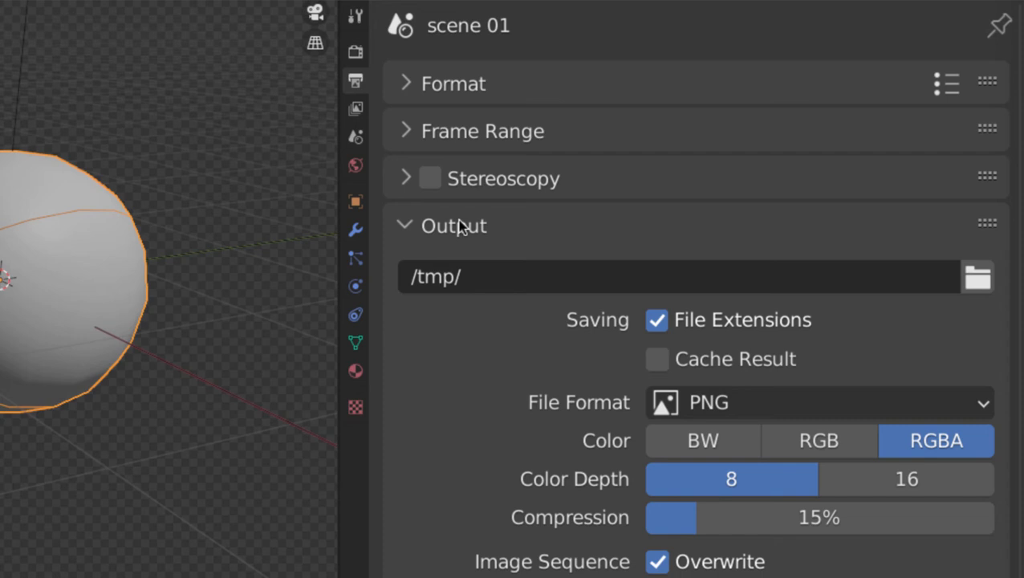
scroll(458, 219, "down", 3)
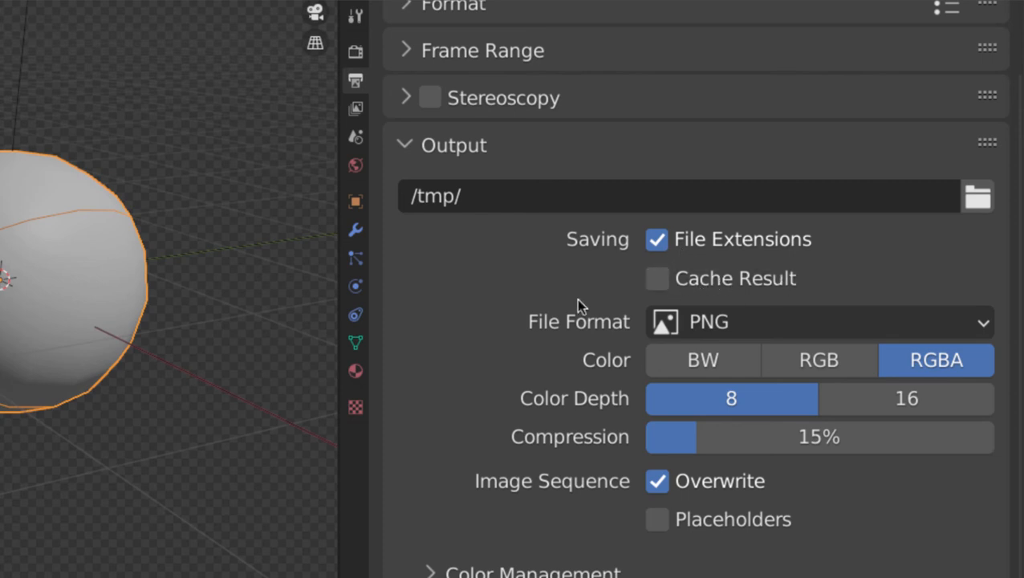
Set the output File Format to FFmpeg Video and check its Color Management options.
left_click(737, 322)
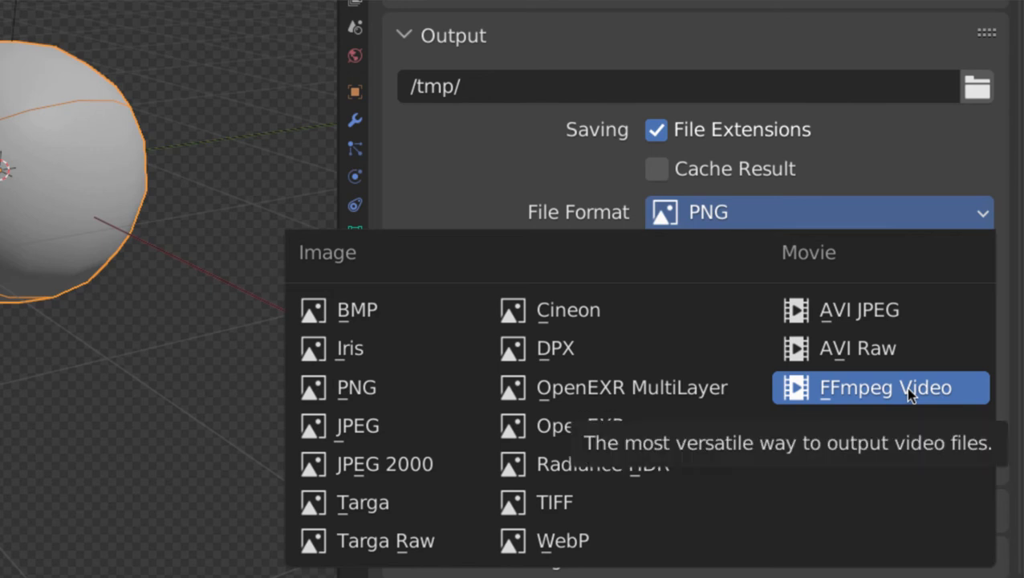
left_click(832, 212)
left_click(733, 214)
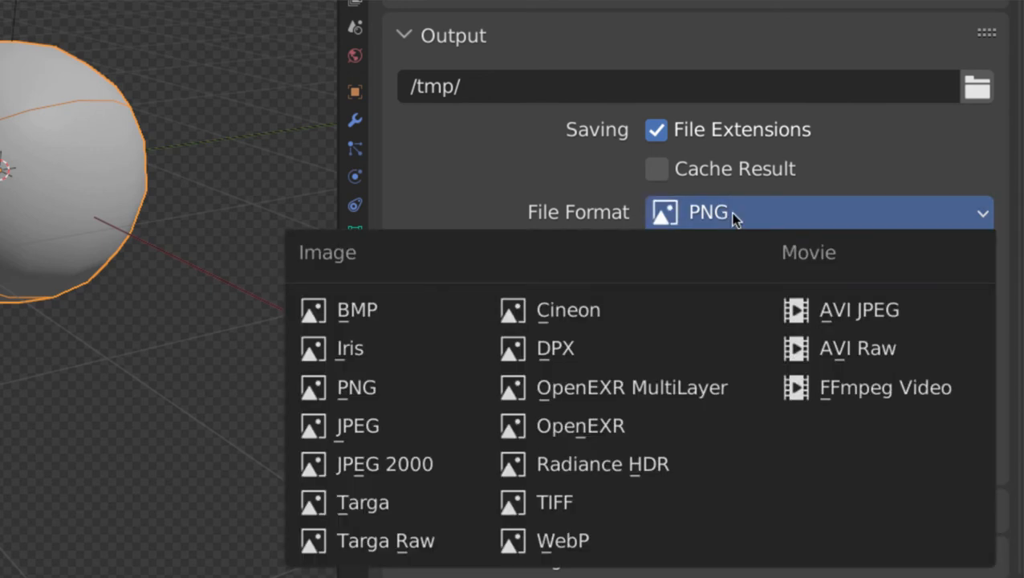
left_click(846, 386)
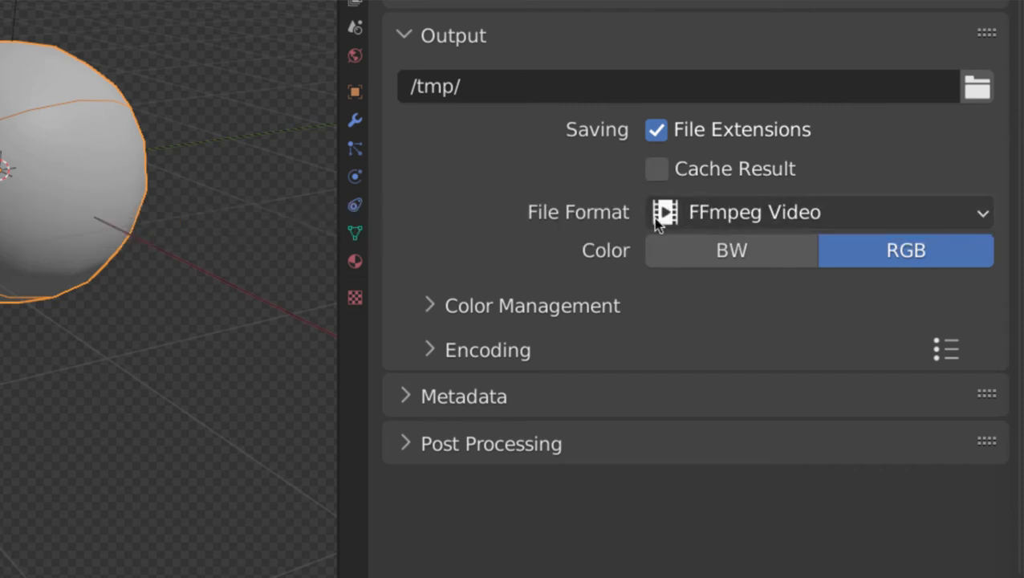
left_click(730, 212)
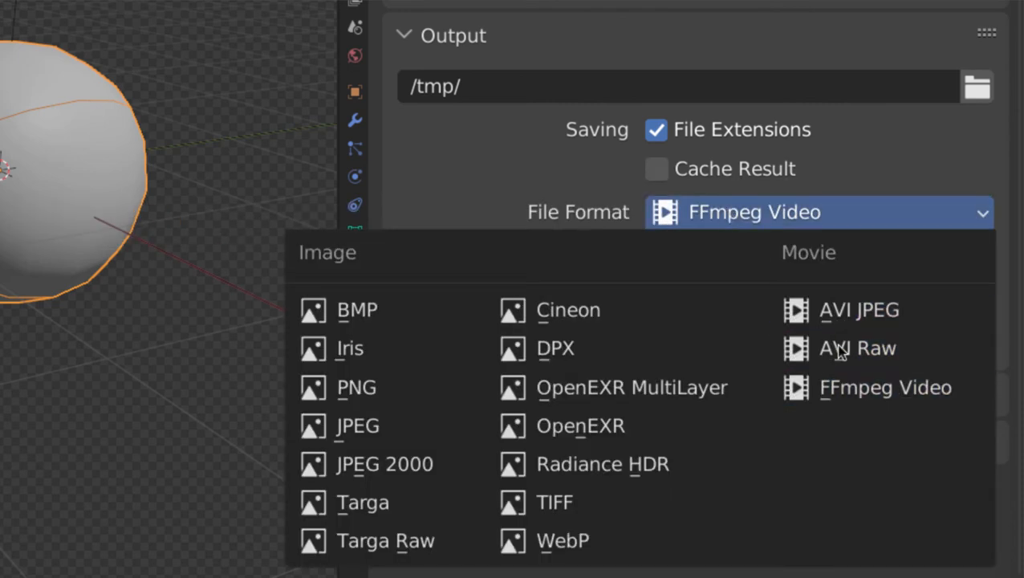
left_click(857, 392)
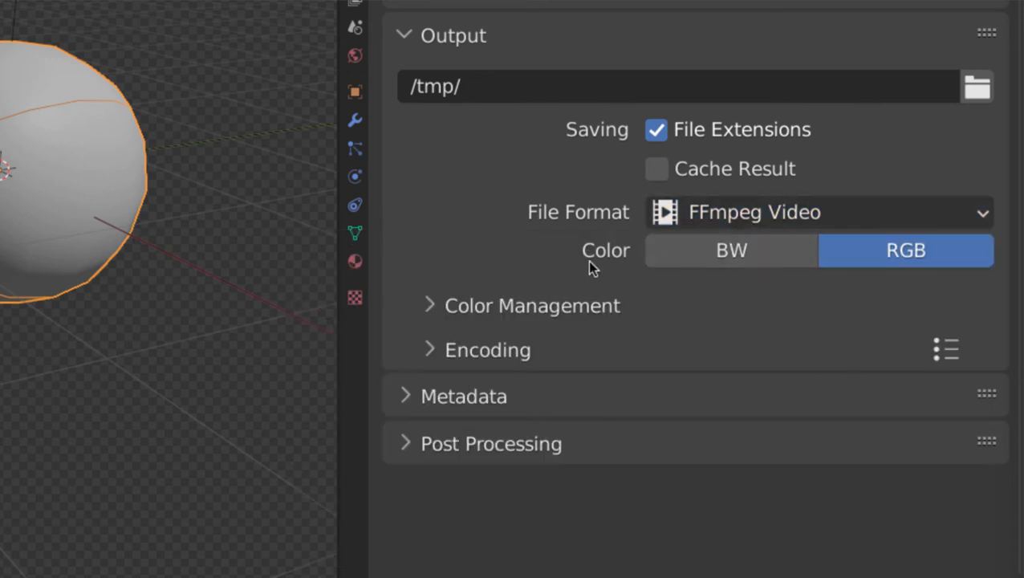
left_click(440, 305)
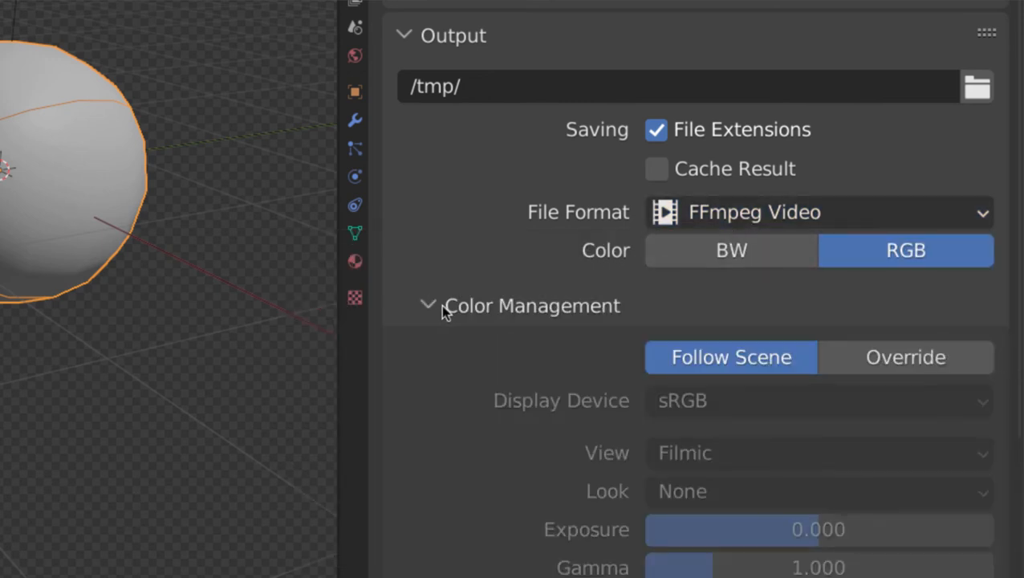
left_click(441, 306)
Set the output File Format to PNG, and review its Color Management section and the available formats.
left_click(769, 207)
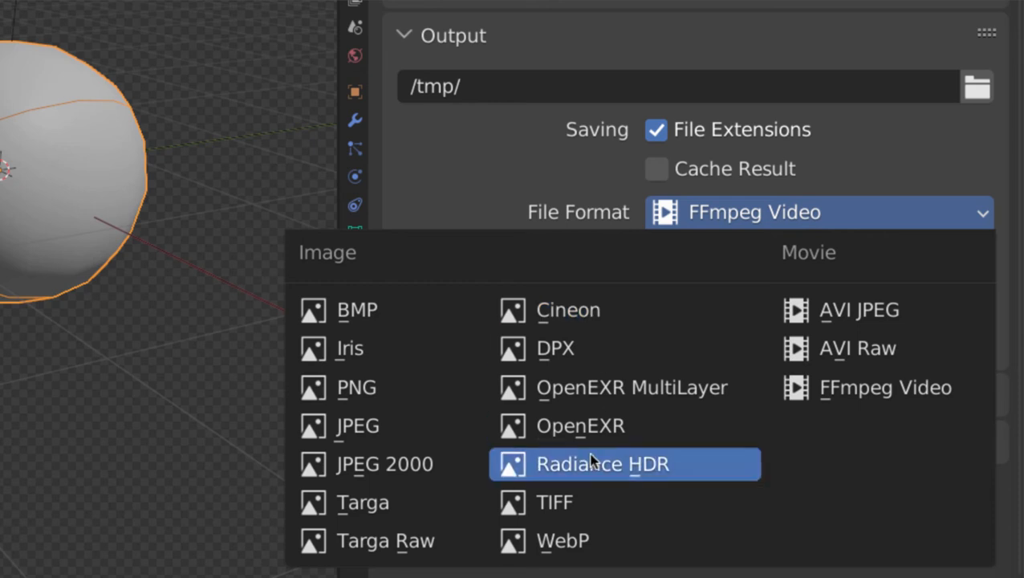
left_click(401, 386)
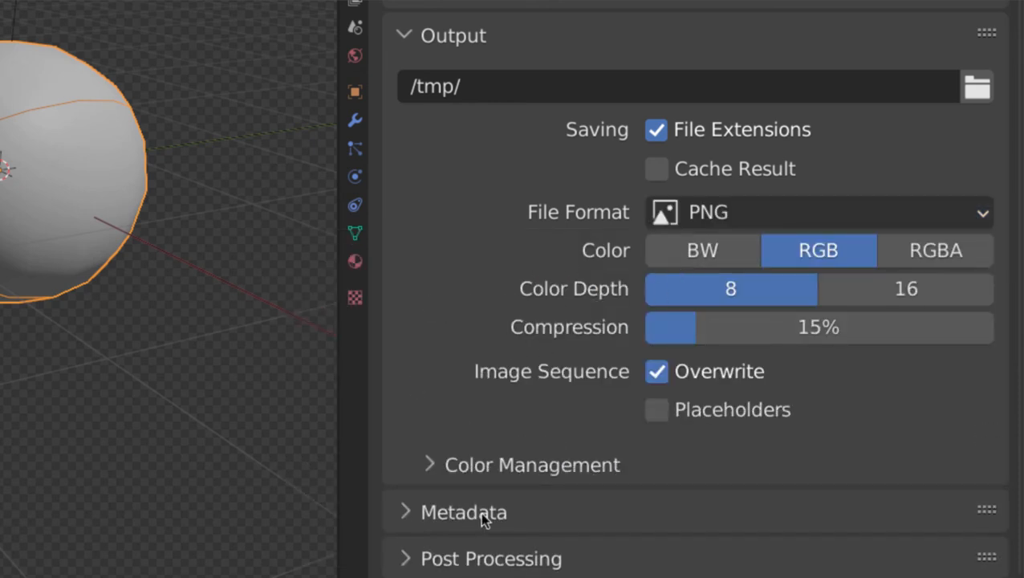
left_click(481, 465)
left_click(481, 465)
left_click(717, 209)
left_click(717, 208)
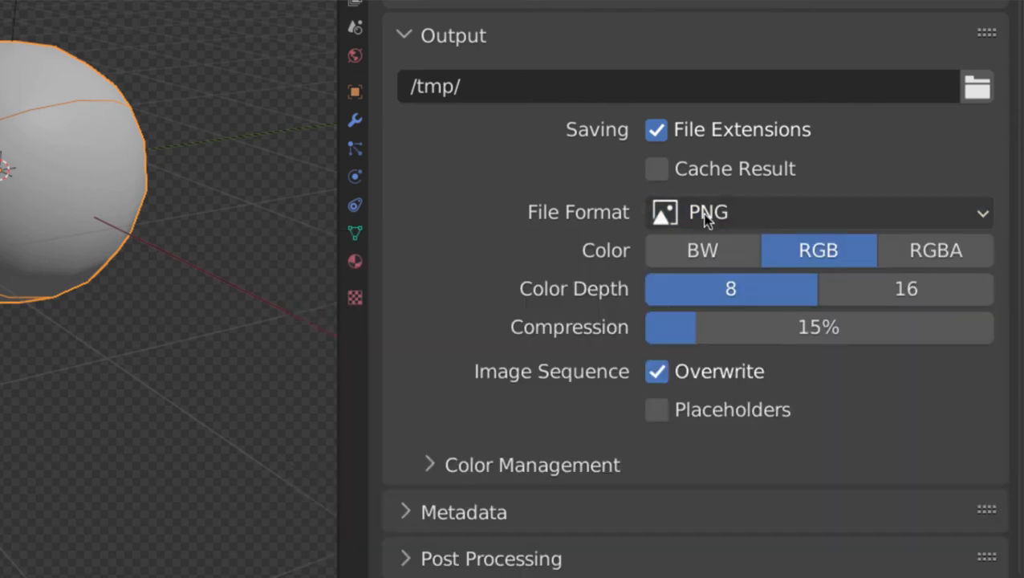
left_click(756, 215)
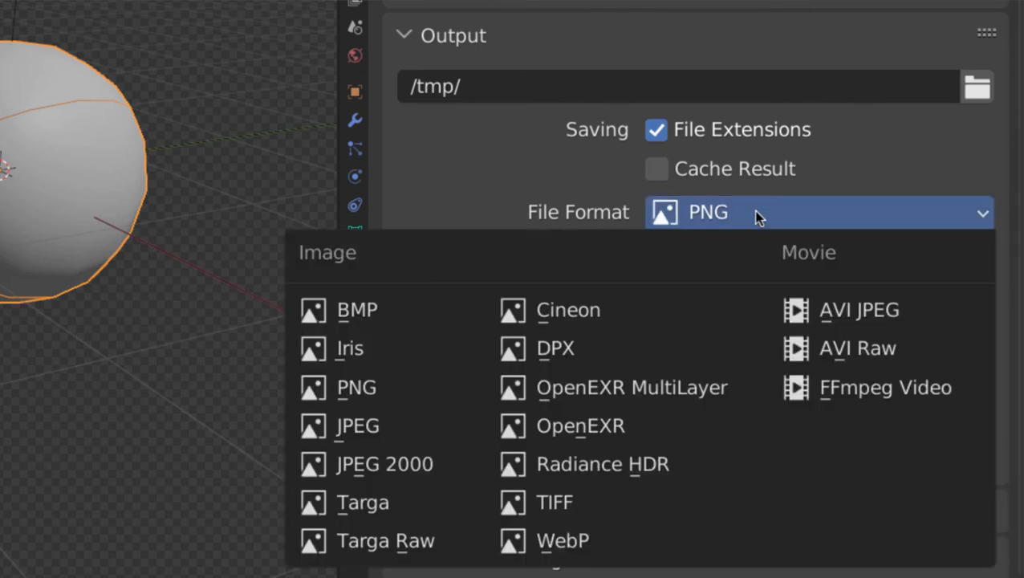
left_click(752, 211)
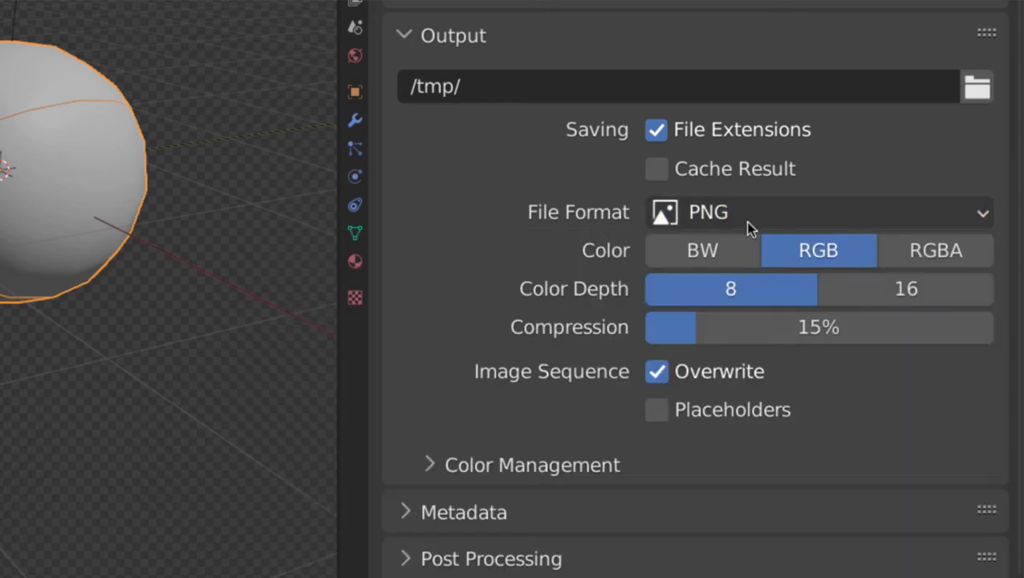
Try the BW and RGB color modes for the PNG output and set Color to RGBA.
left_click(711, 261)
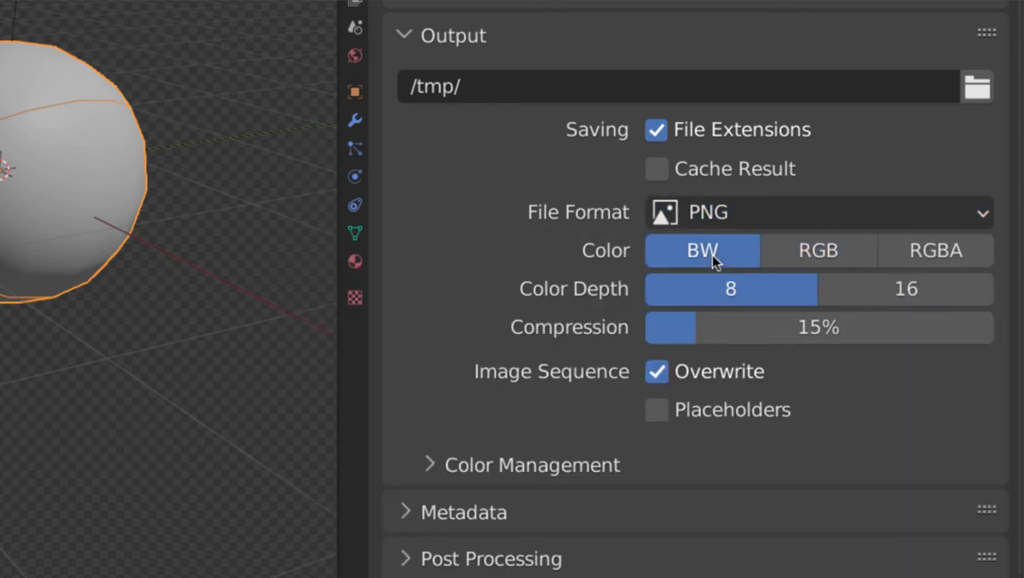
left_click(819, 252)
left_click(915, 254)
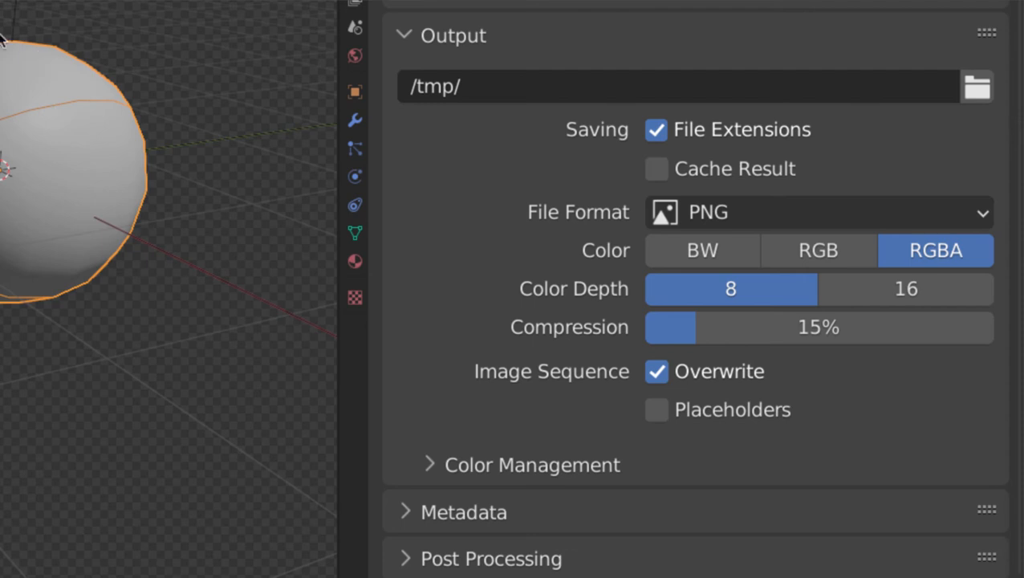
Expand the Film settings in the Render properties to examine the Transparent option.
left_click(355, 1)
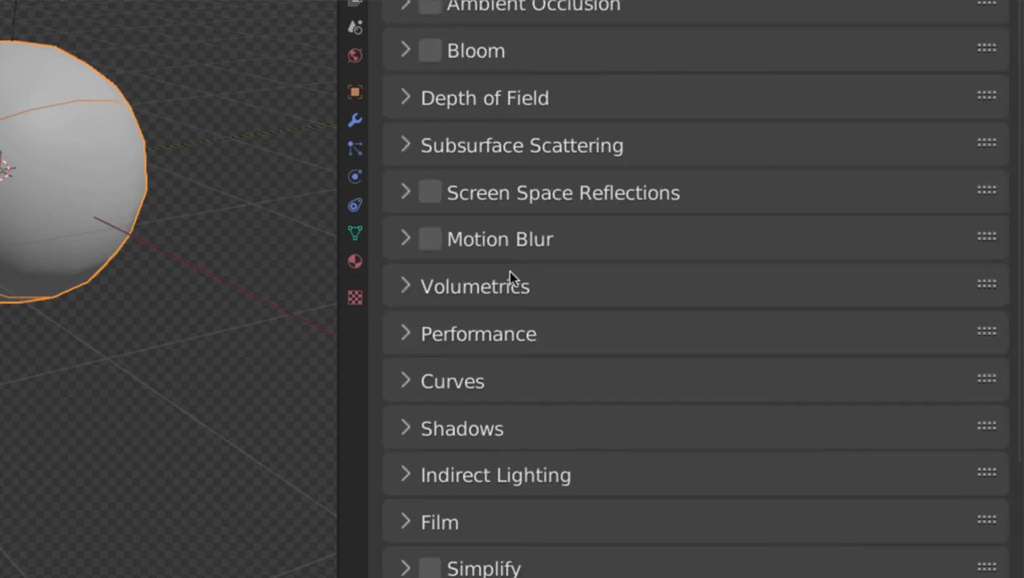
scroll(494, 321, "down", 4)
left_click(481, 370)
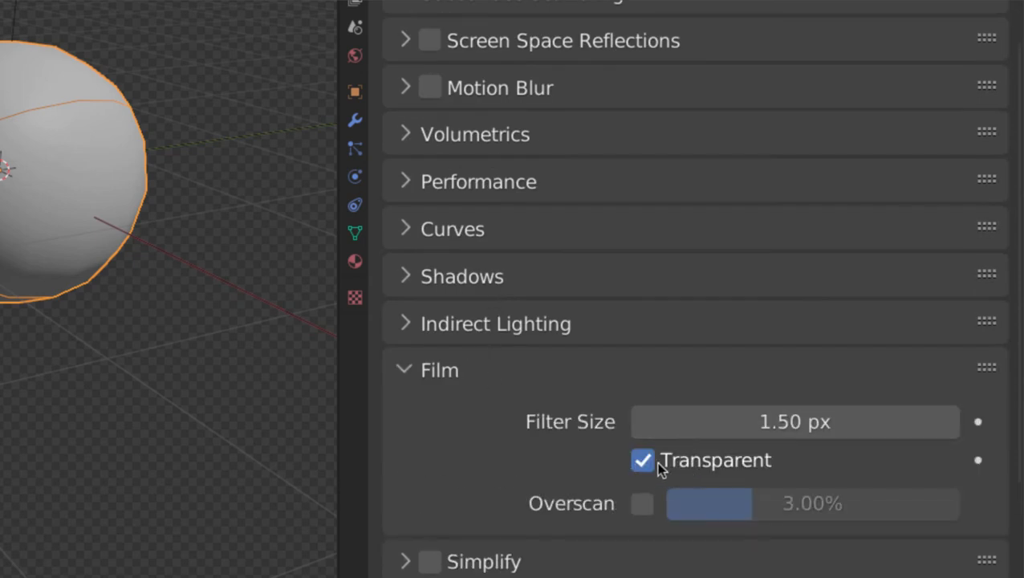
Return to the Output properties and switch the viewport back to Solid shading.
left_click(353, 3)
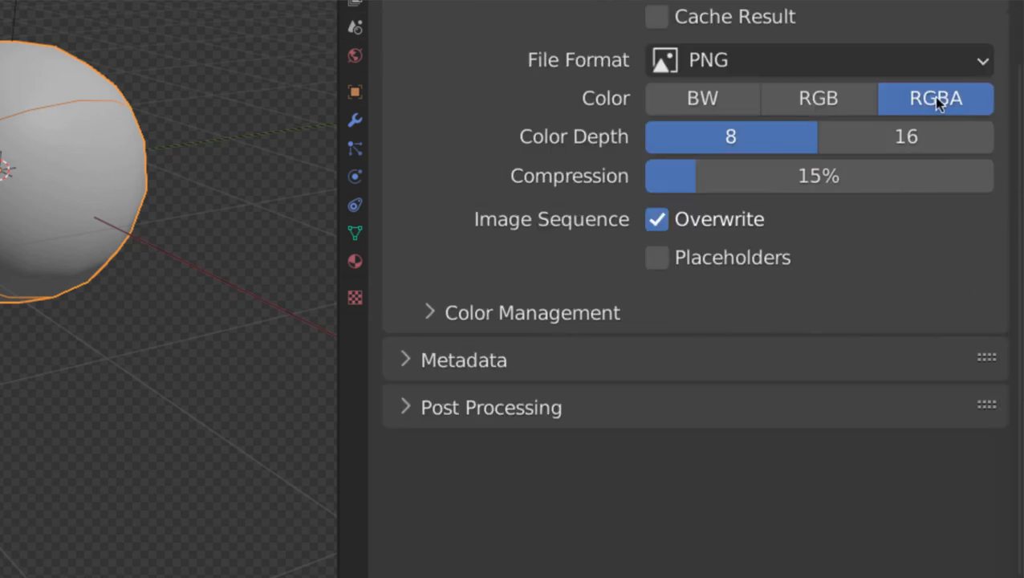
left_click(255, 3)
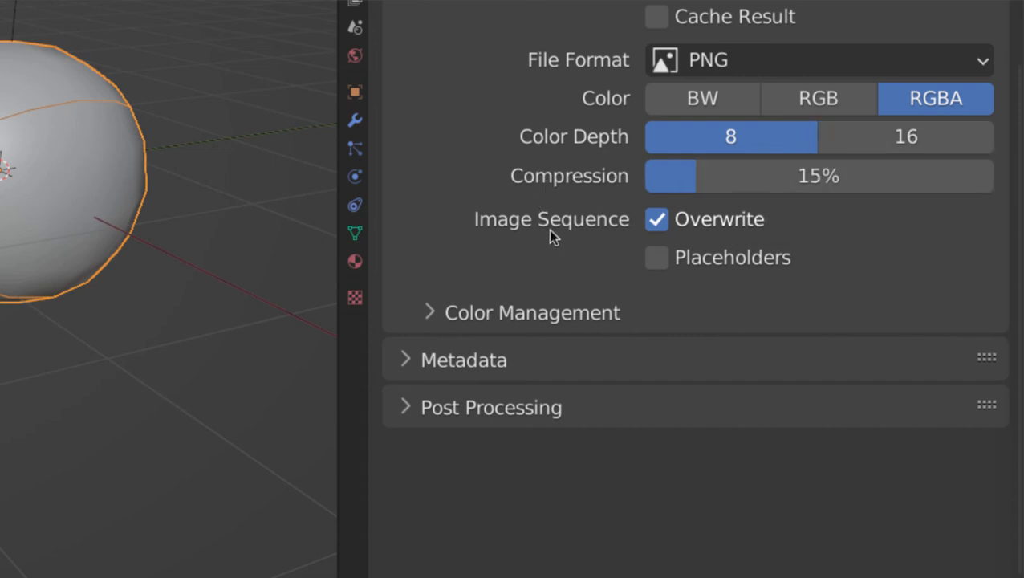
Set the output File Format to FFmpeg Video and expand its Encoding settings.
left_click(722, 61)
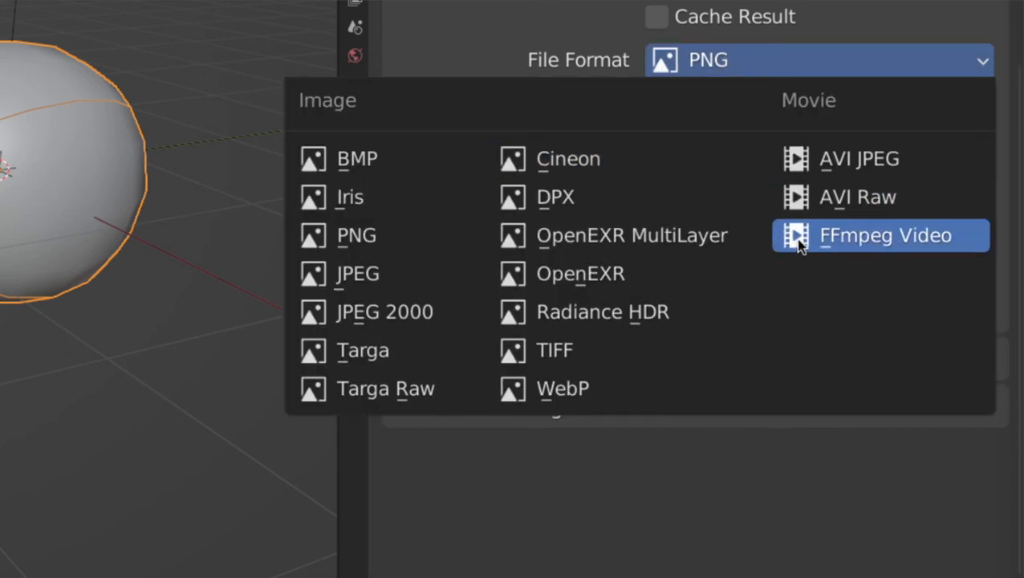
left_click(829, 238)
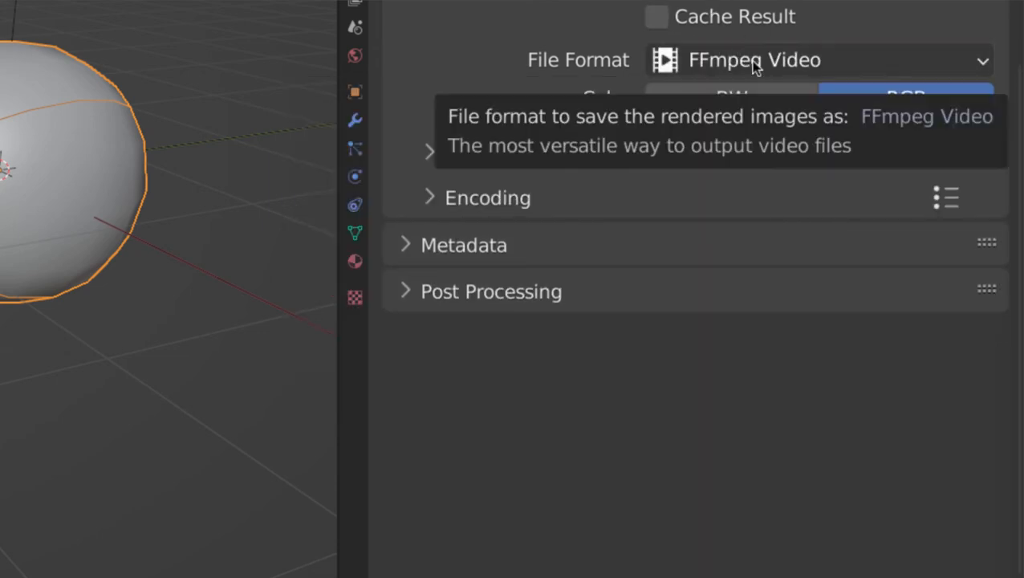
left_click(464, 199)
scroll(473, 195, "down", 2)
scroll(473, 186, "down", 2)
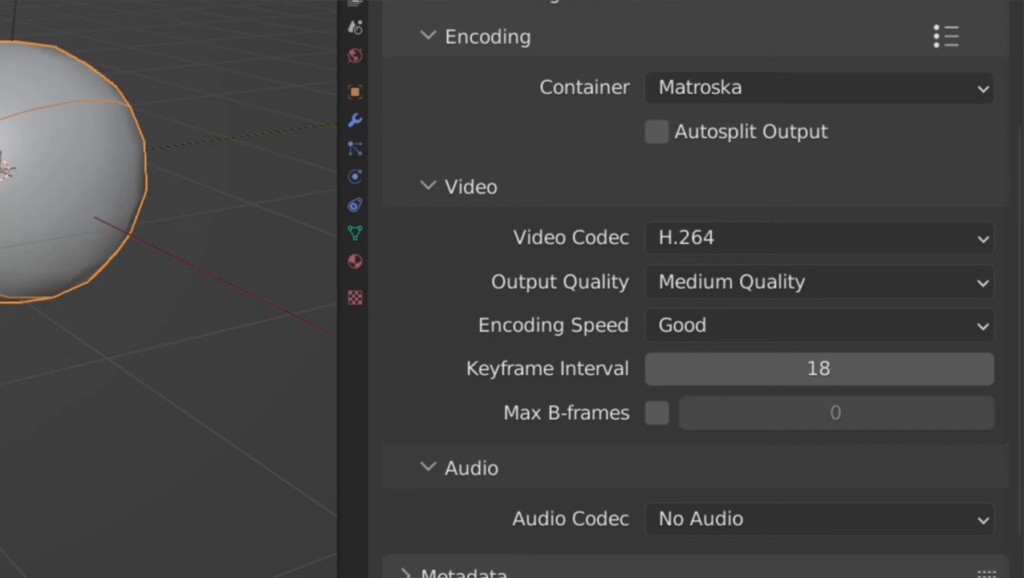
Review the available Container, Video Codec and Output Quality options in the Encoding settings.
left_click(730, 83)
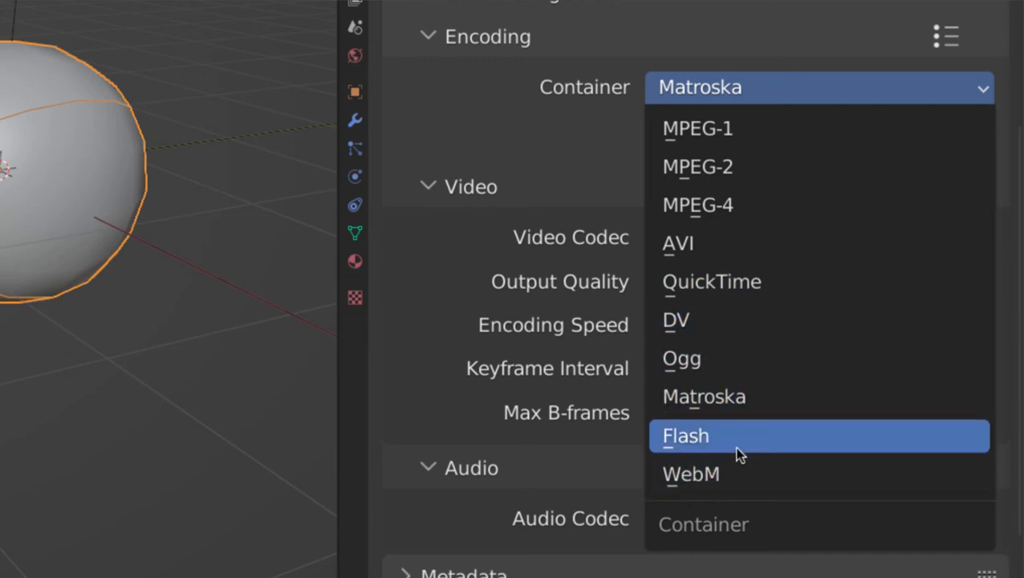
left_click(733, 86)
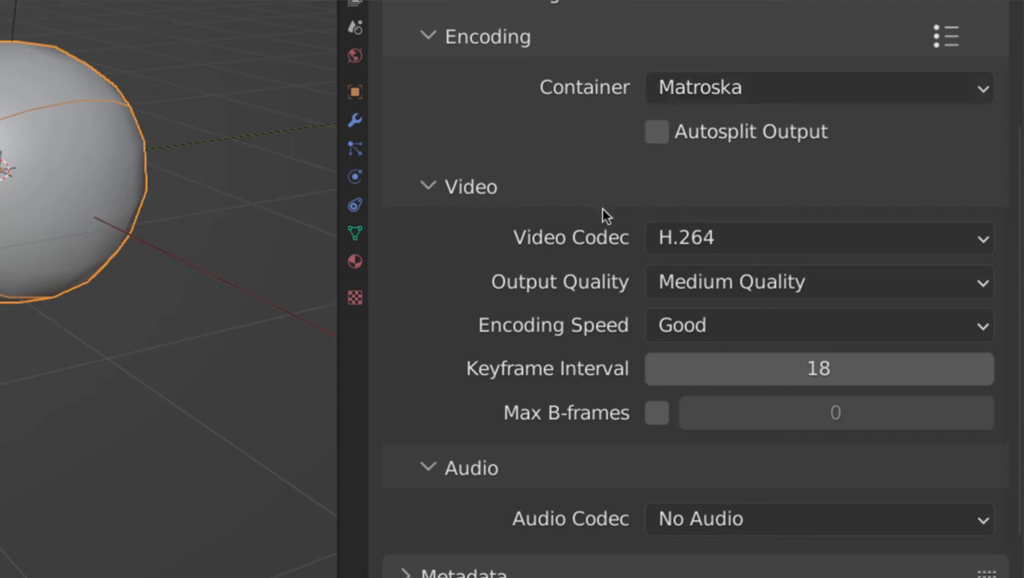
scroll(601, 207, "down", 2)
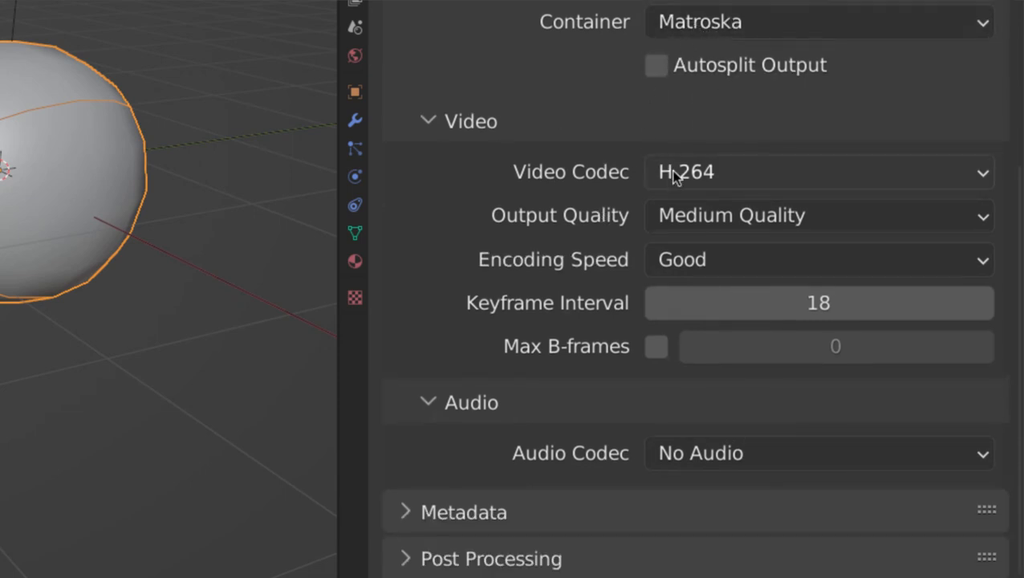
left_click(704, 172)
left_click(712, 170)
left_click(707, 169)
left_click(722, 215)
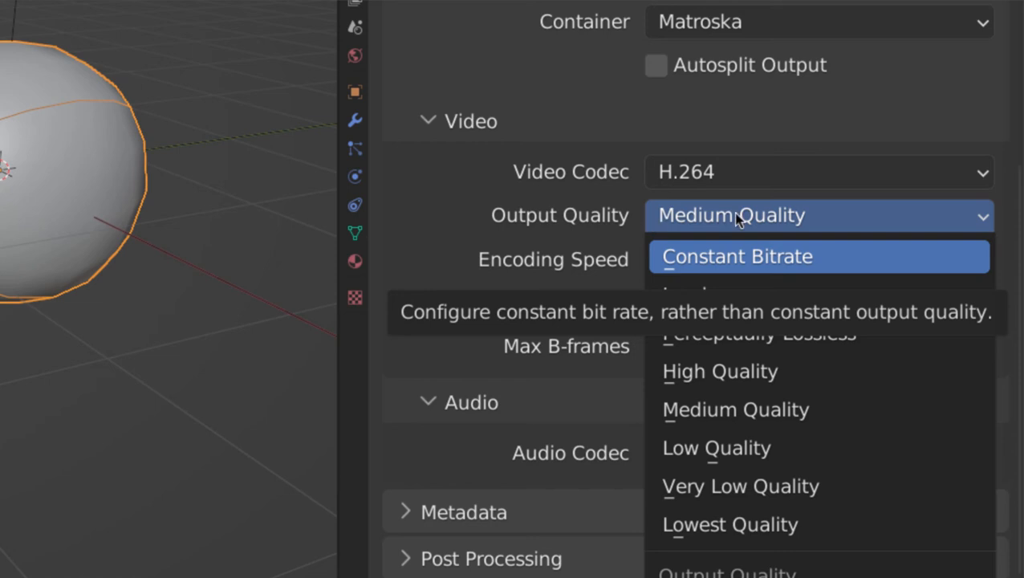
left_click(690, 215)
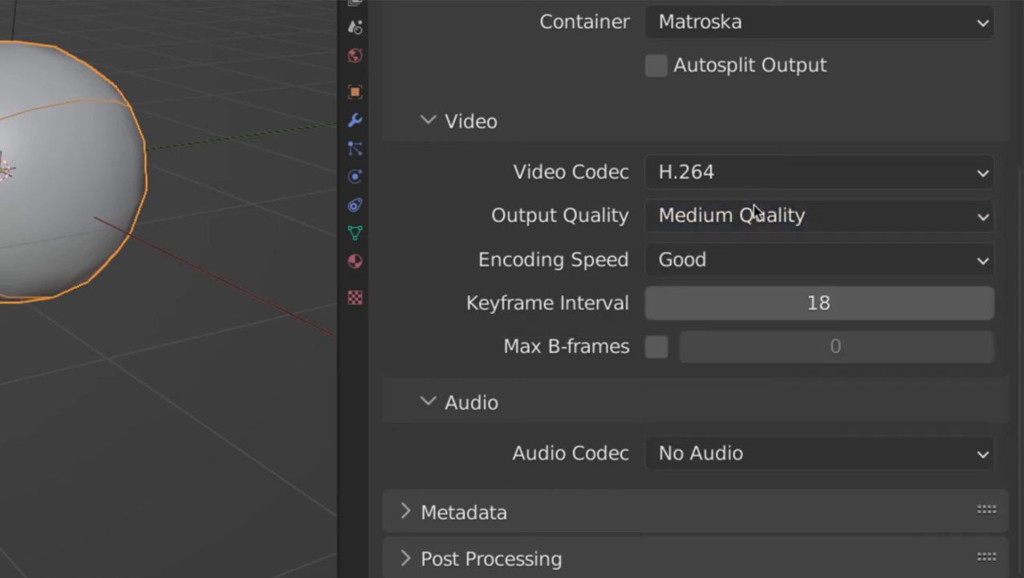
left_click(737, 24)
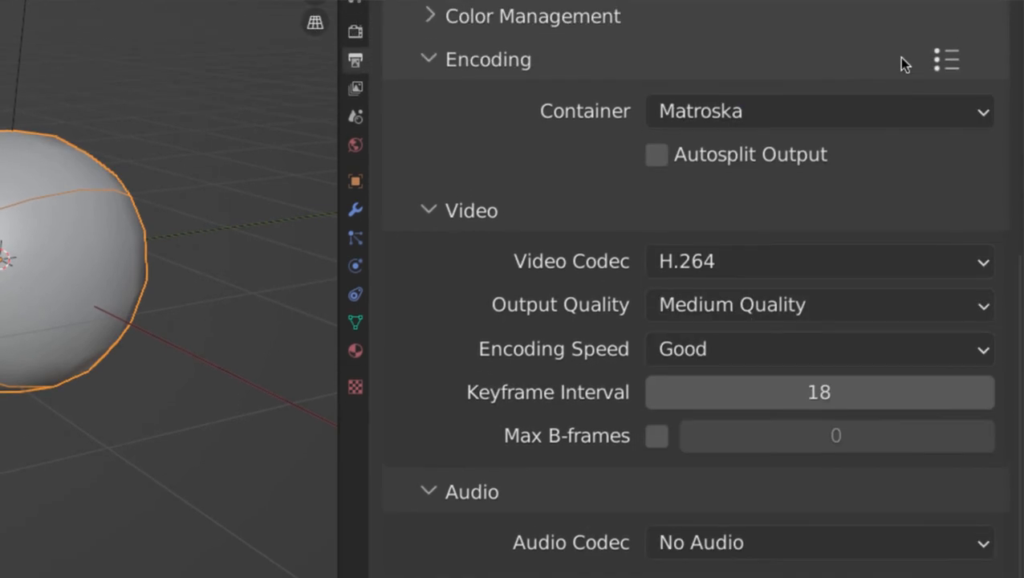
Check the preset lists available for the Encoding settings and for the output Format.
left_click(944, 73)
left_click(943, 72)
left_click(944, 72)
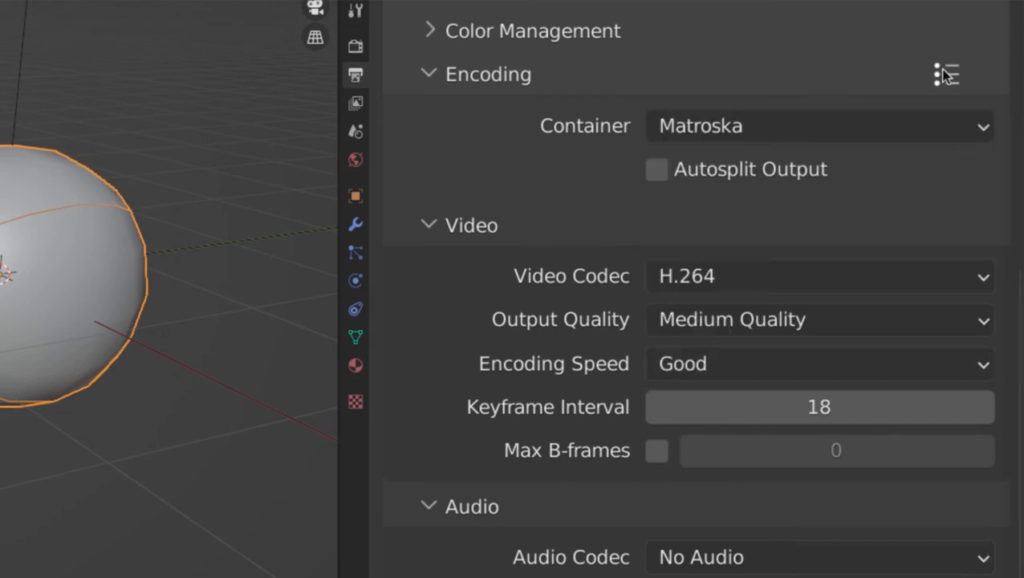
scroll(786, 144, "up", 10)
left_click(944, 80)
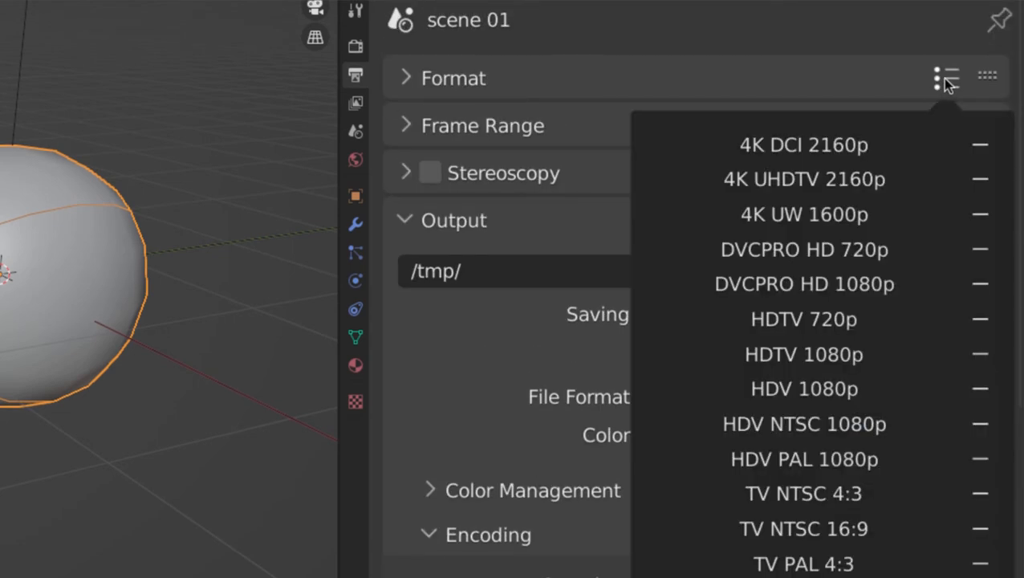
scroll(803, 169, "down", 10)
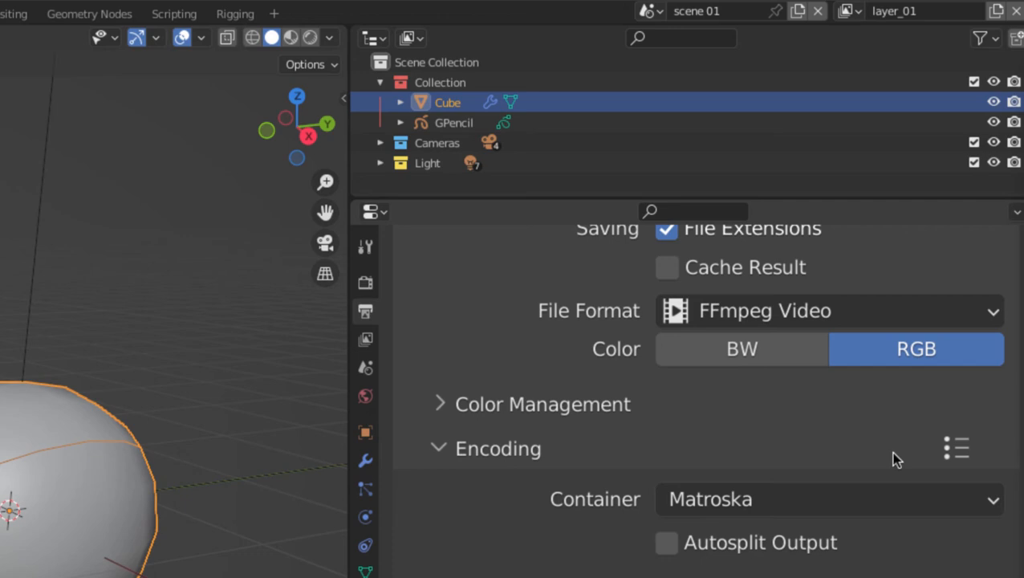
scroll(895, 459, "down", 3)
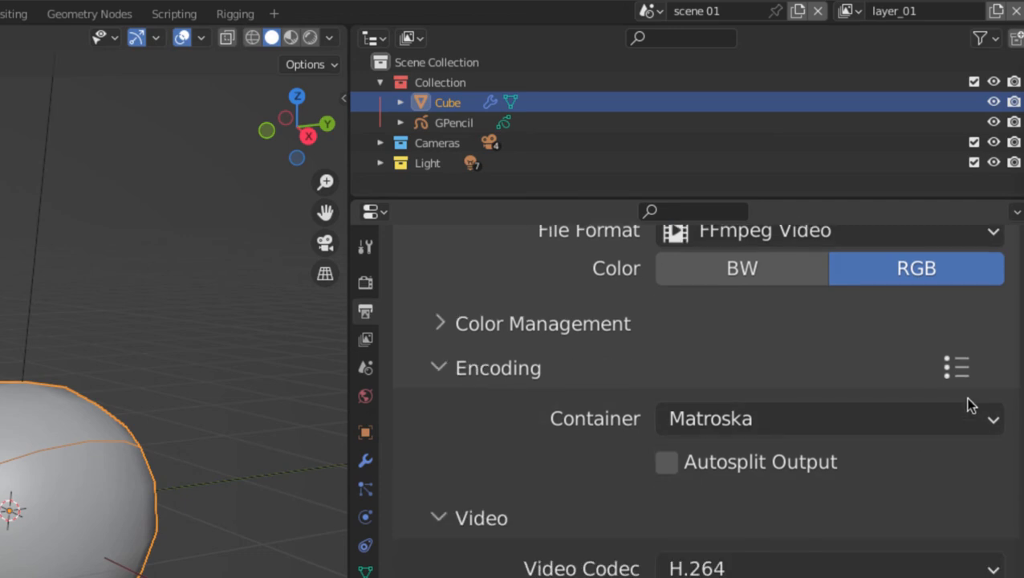
Try the H264 in Matroska for scrubbing encoding preset, and apply the H264 in MP4 preset.
left_click(959, 369)
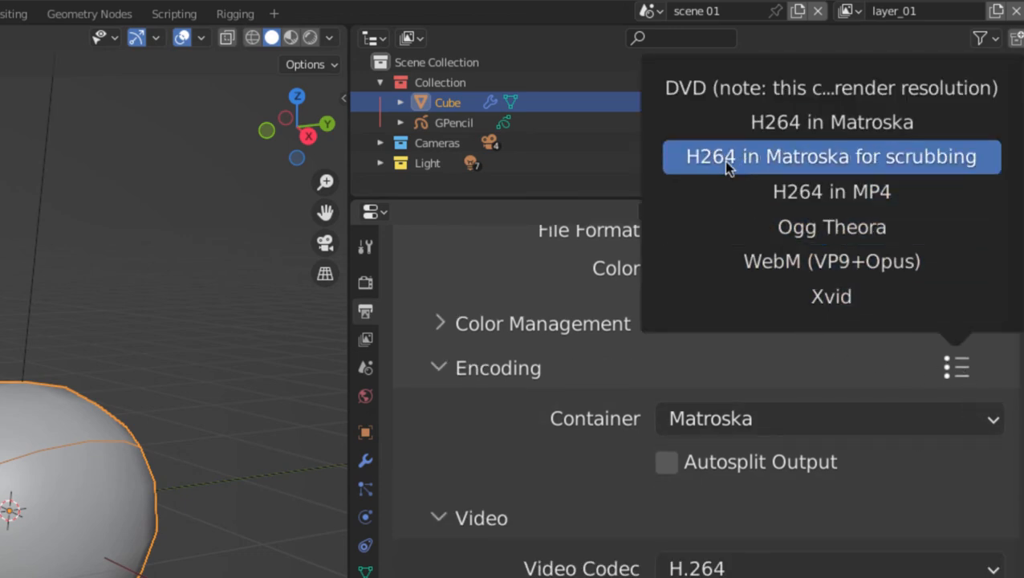
left_click(768, 158)
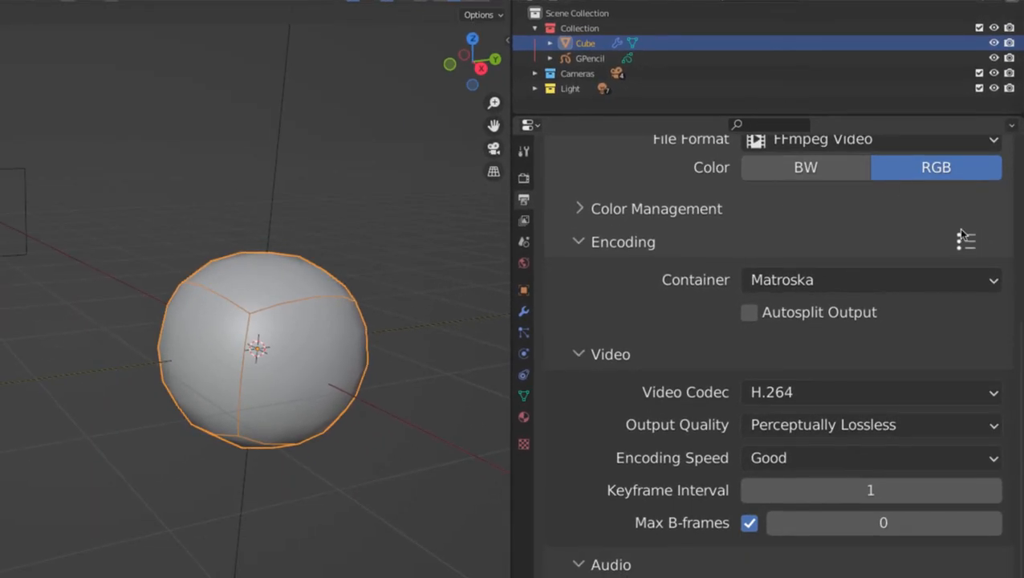
left_click(957, 368)
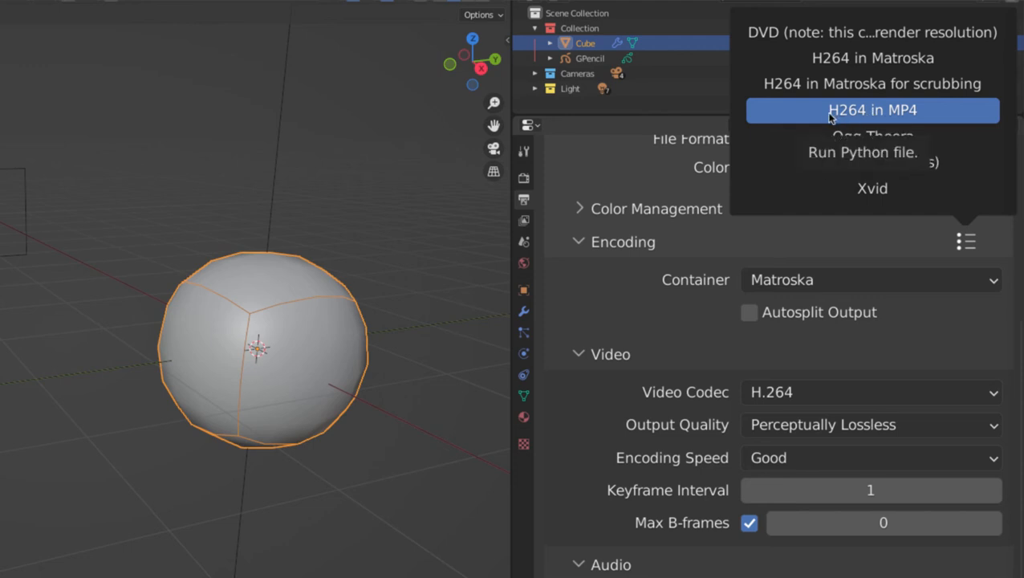
left_click(888, 114)
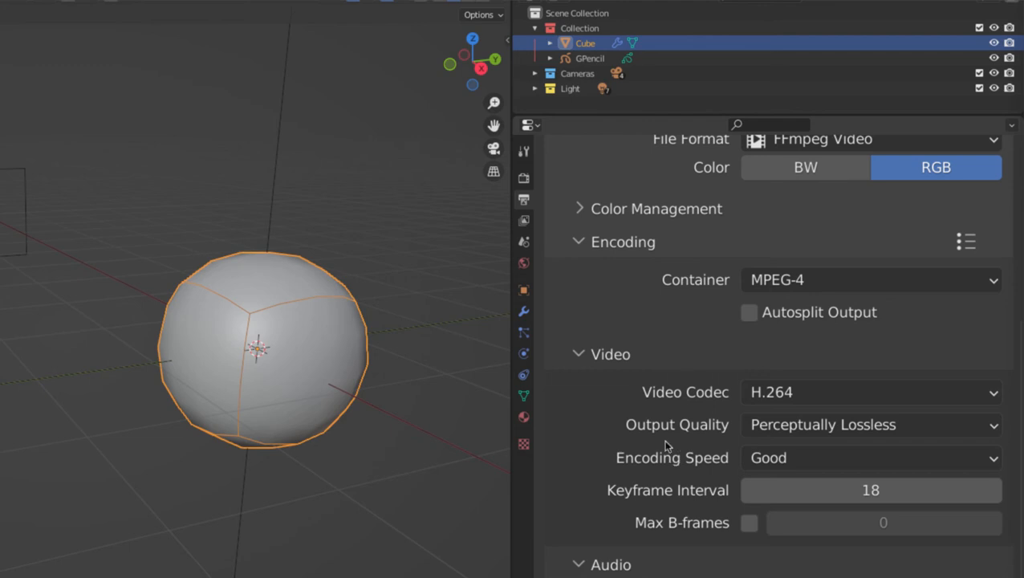
Review the available Audio Codec options in the encoding's Audio section, leaving No Audio selected.
scroll(639, 382, "down", 2)
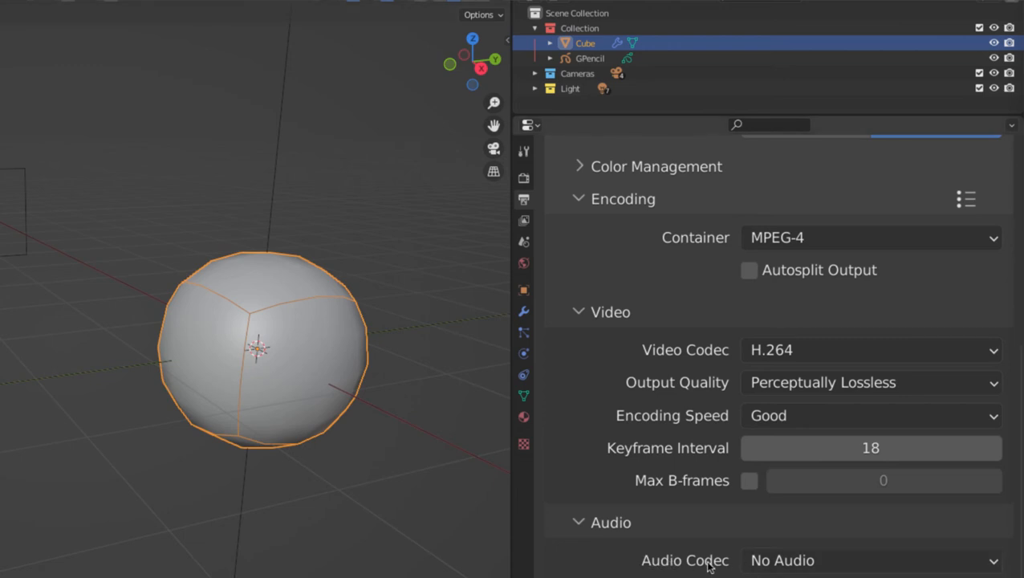
left_click(763, 561)
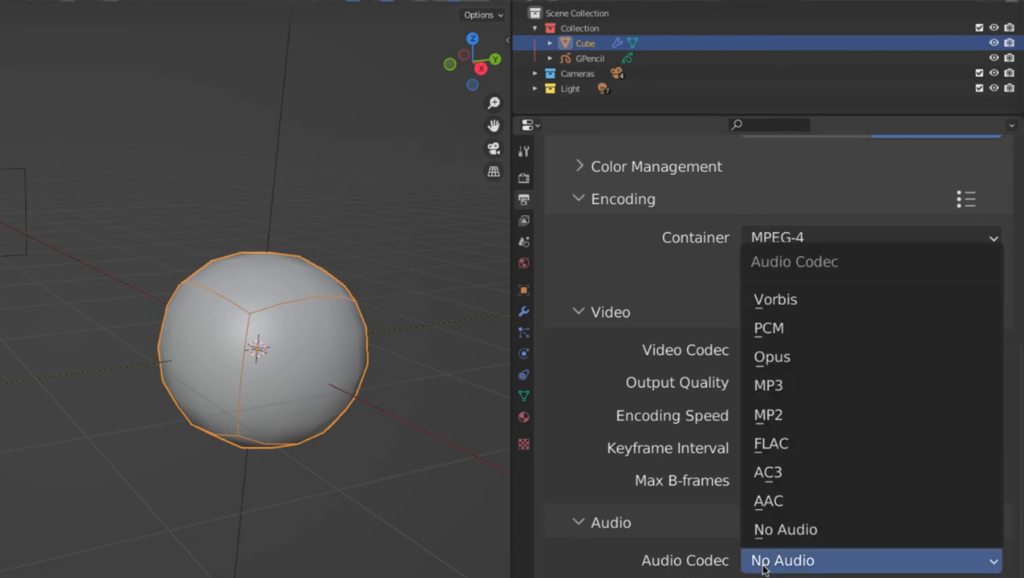
left_click(736, 563)
left_click(772, 562)
left_click(775, 563)
left_click(598, 528)
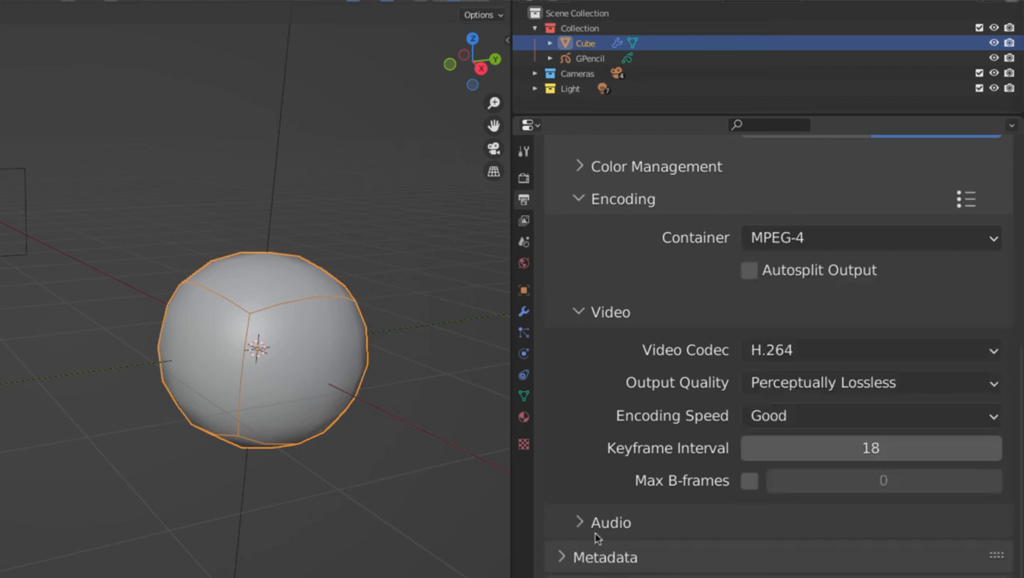
left_click(578, 520)
left_click(772, 557)
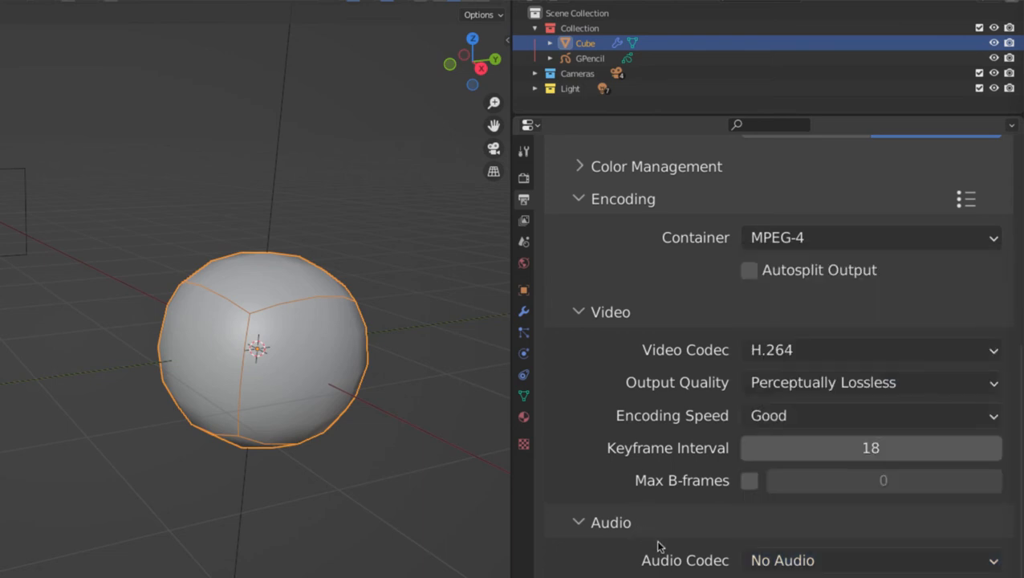
Collapse the Audio, Video, Encoding and Output sections.
left_click(594, 523)
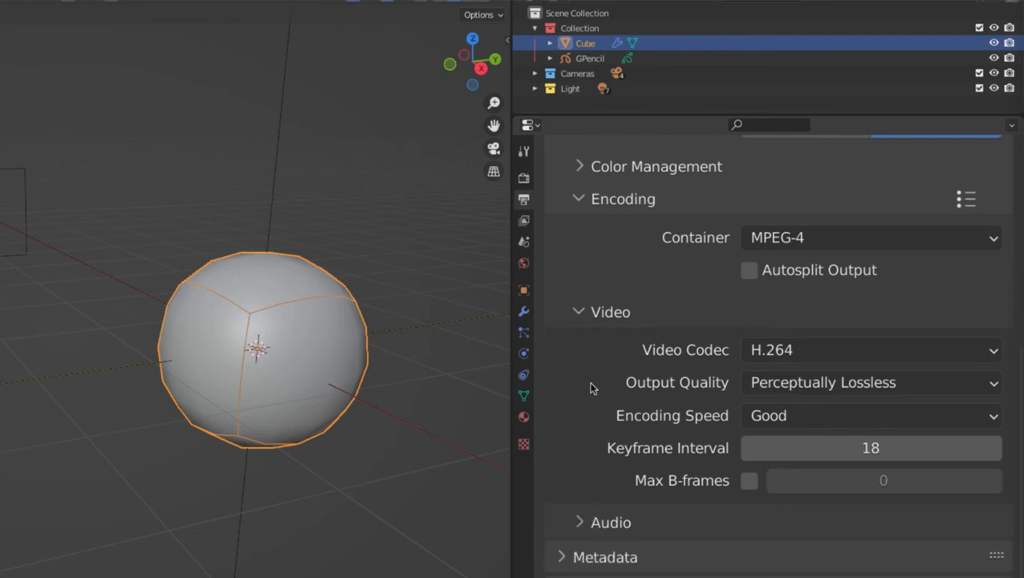
left_click(599, 311)
left_click(612, 203)
scroll(645, 311, "up", 4)
scroll(644, 311, "up", 3)
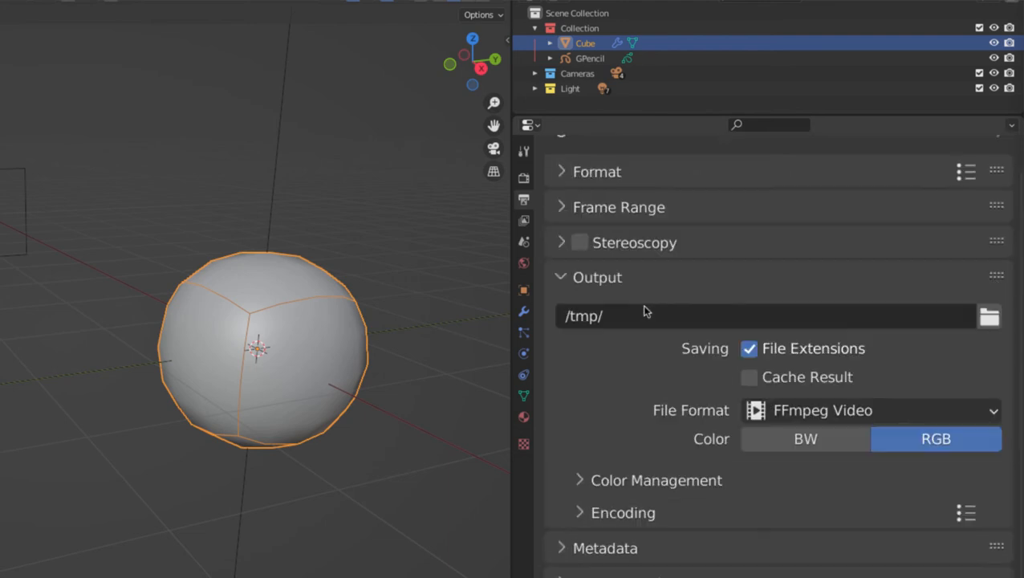
left_click(592, 309)
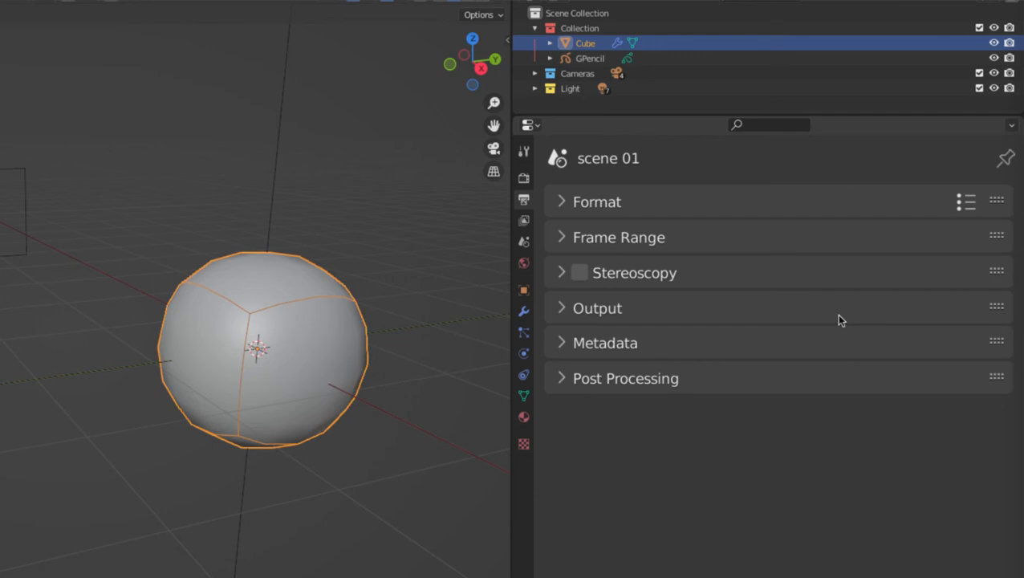
Expand the Metadata section and review its Include options and Metadata Input choices, keeping Scene as the input.
left_click(601, 344)
scroll(610, 366, "down", 4)
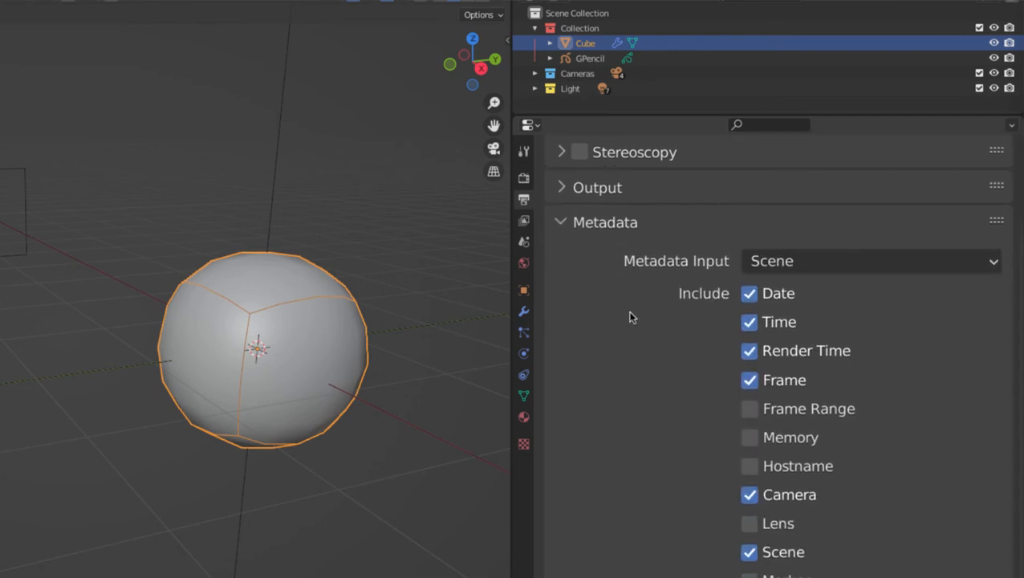
scroll(603, 314, "down", 3)
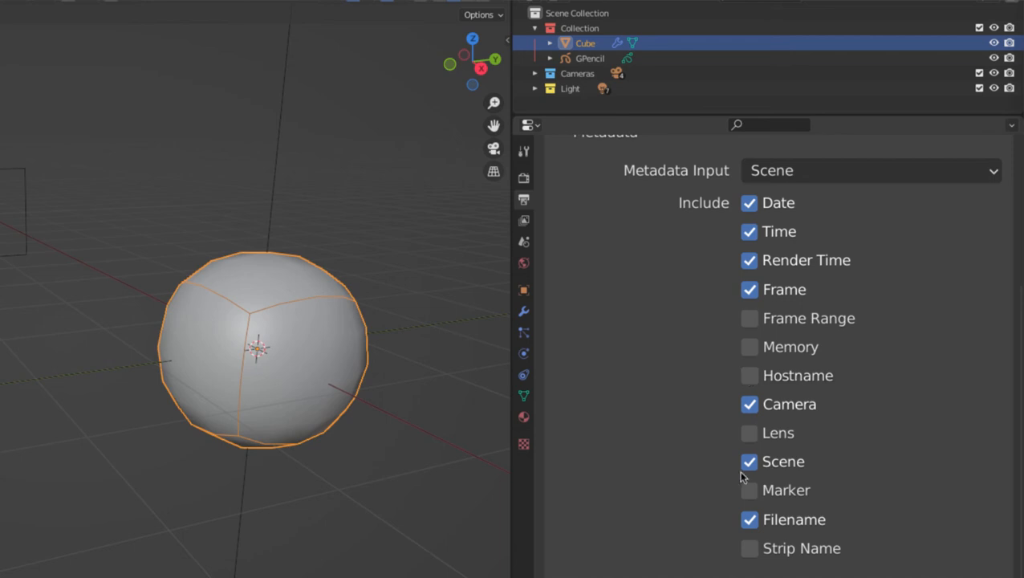
scroll(786, 250, "up", 2)
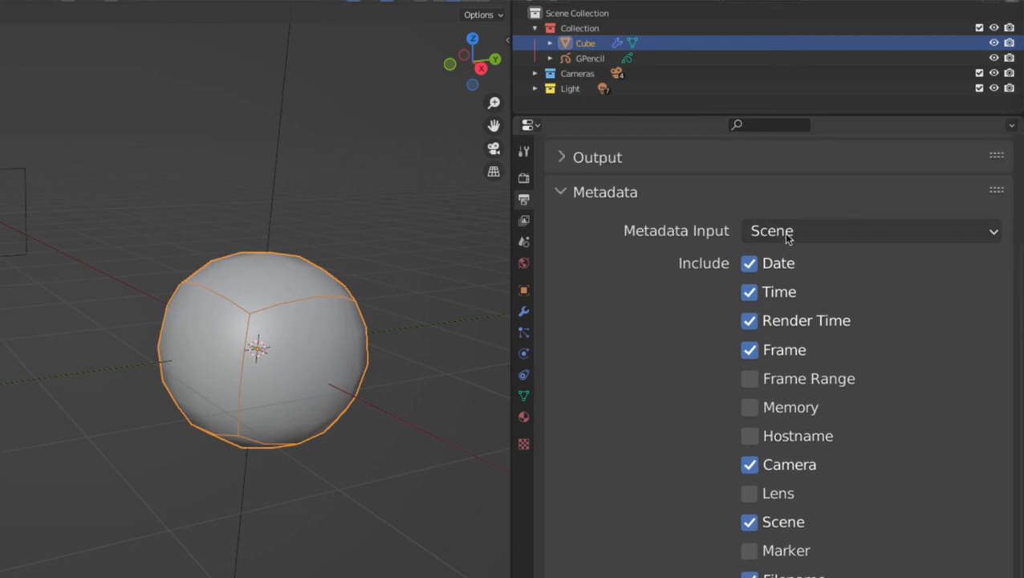
left_click(786, 234)
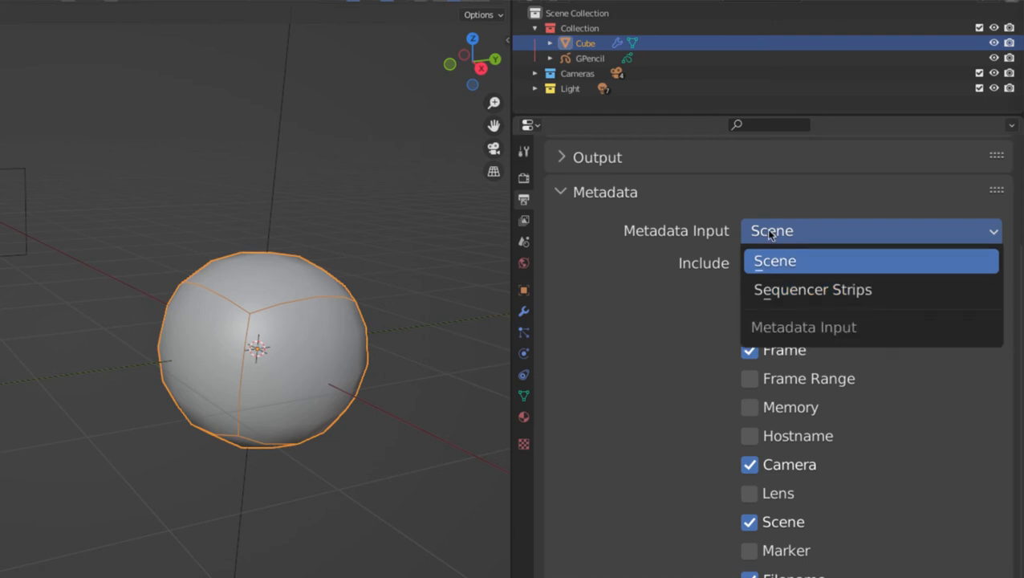
left_click(809, 259)
scroll(669, 316, "down", 3)
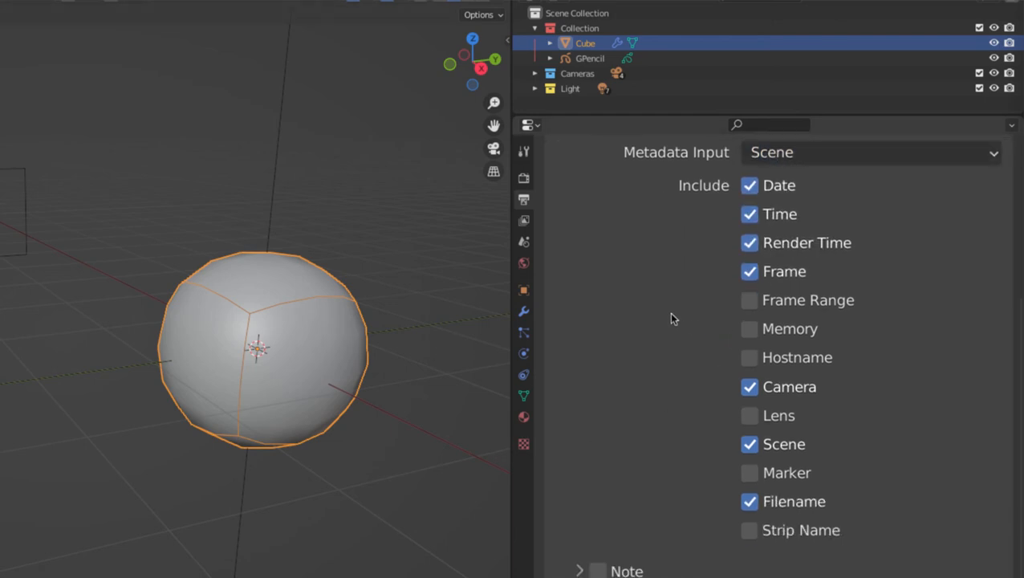
Expand and enable the Note option in the Metadata section, and enter "Fase inicial" as the note text.
left_click(623, 570)
scroll(619, 518, "down", 2)
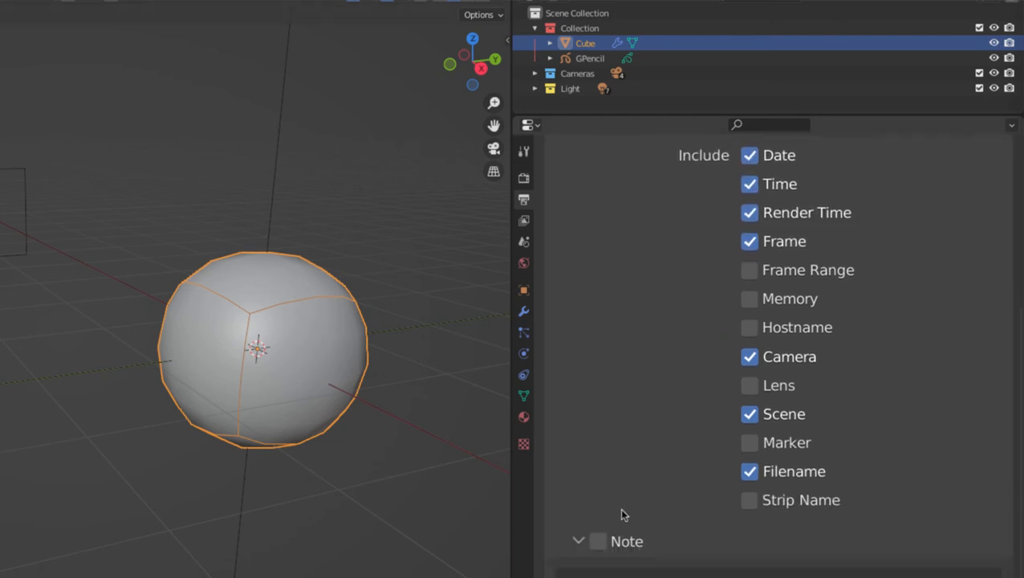
left_click(598, 525)
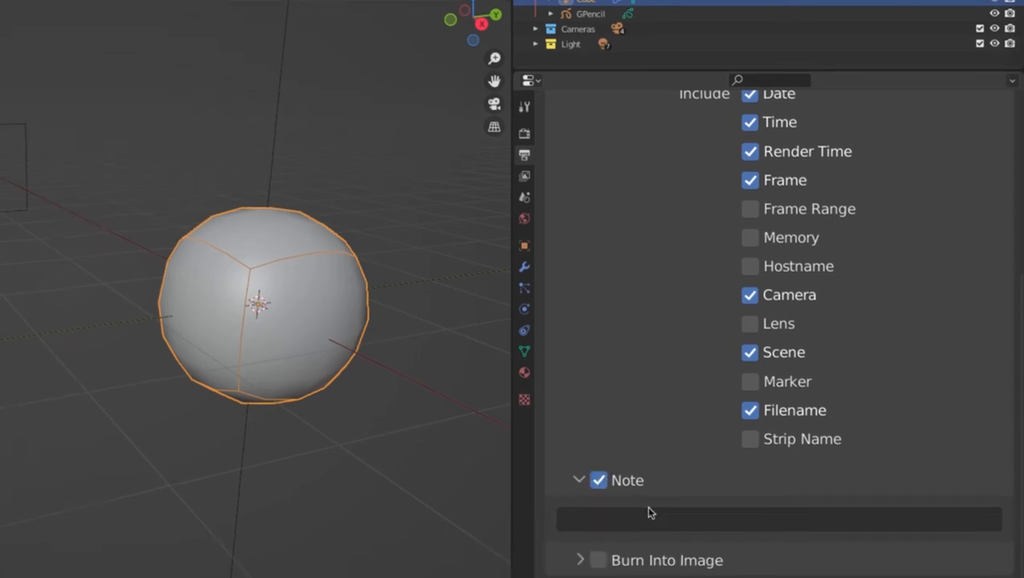
left_click(654, 557)
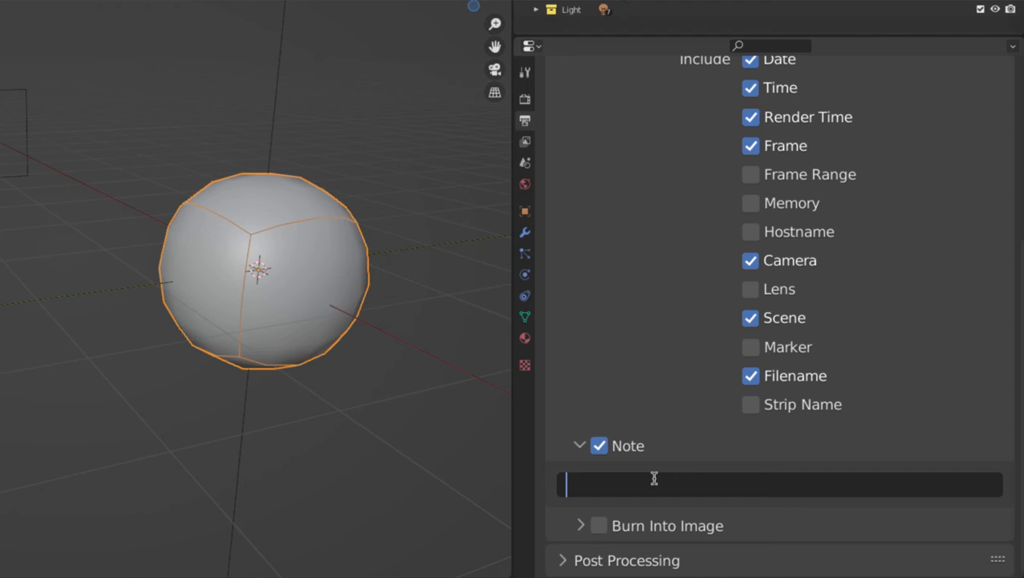
type("Fase inicial")
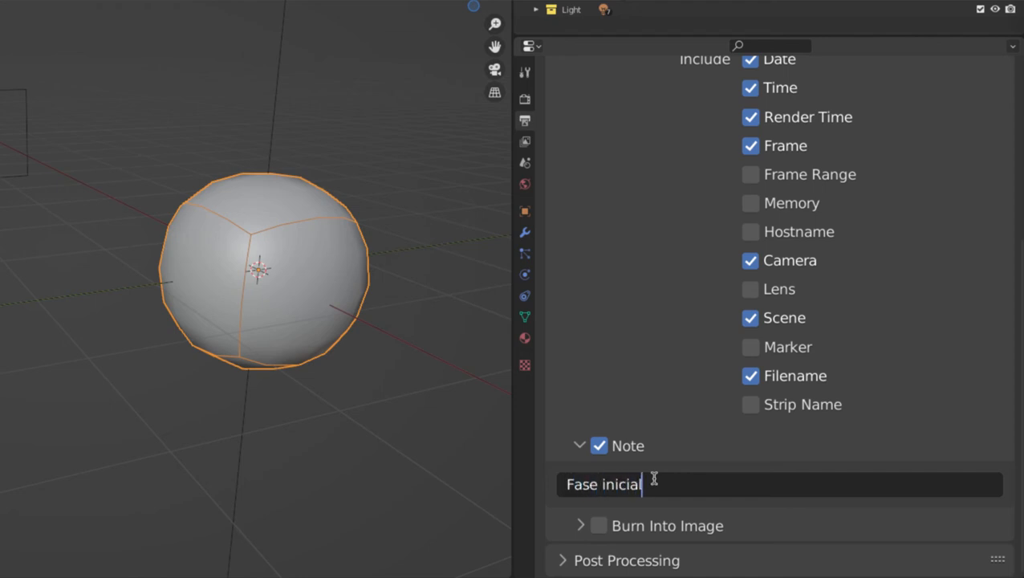
left_click(704, 457)
scroll(694, 112, "up", 3)
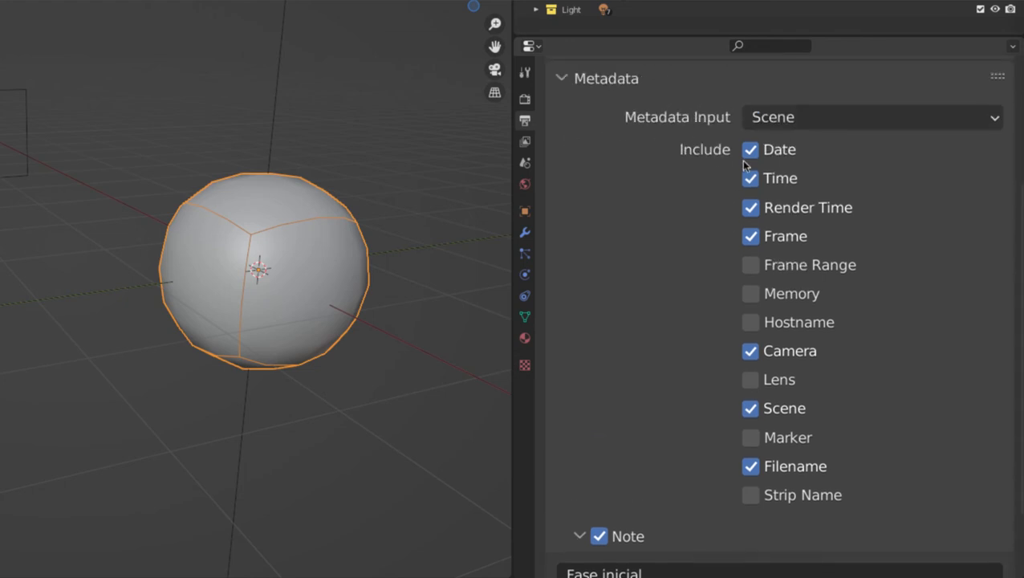
scroll(713, 235, "down", 1)
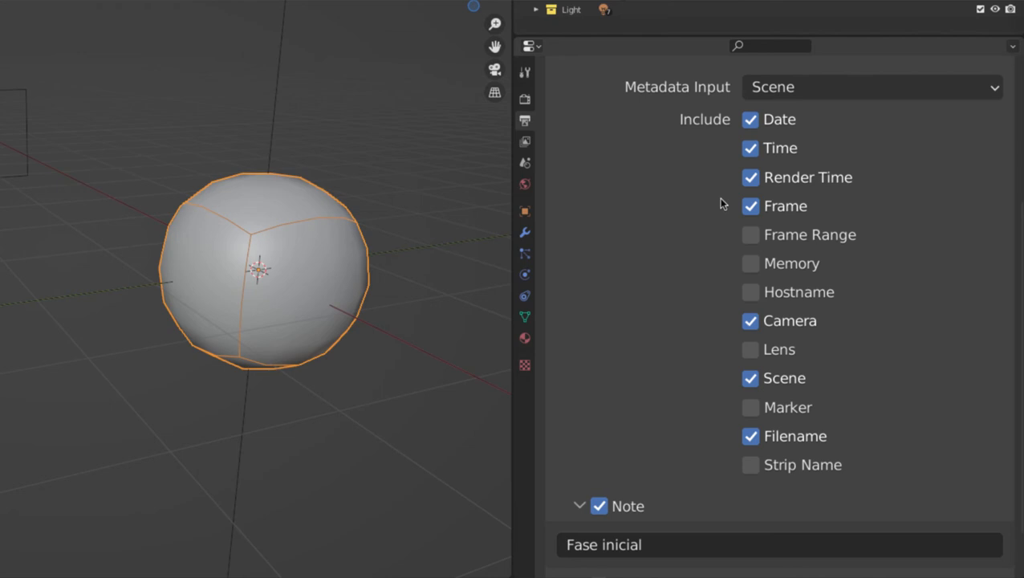
Switch the viewport to camera view, frame the sphere in it, and render the current frame.
scroll(305, 241, "down", 8)
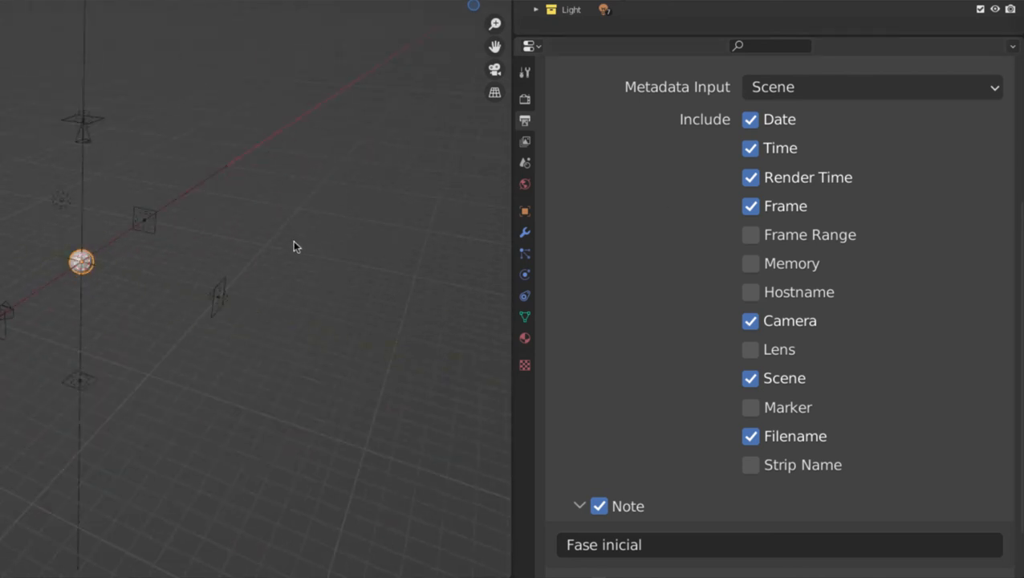
key("KP_0")
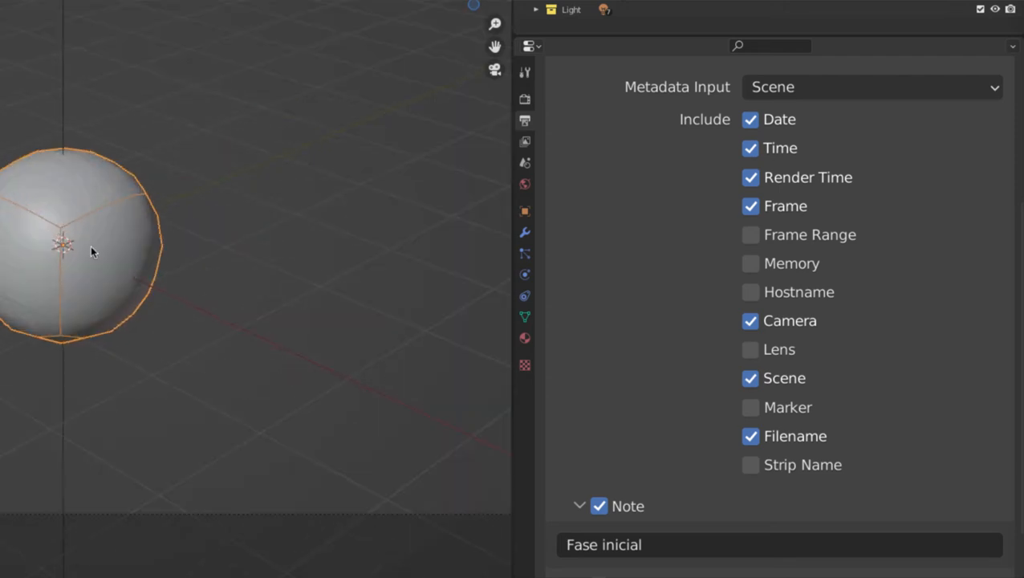
middle_click_drag(121, 243, 279, 239, "shift")
scroll(297, 240, "down", 2)
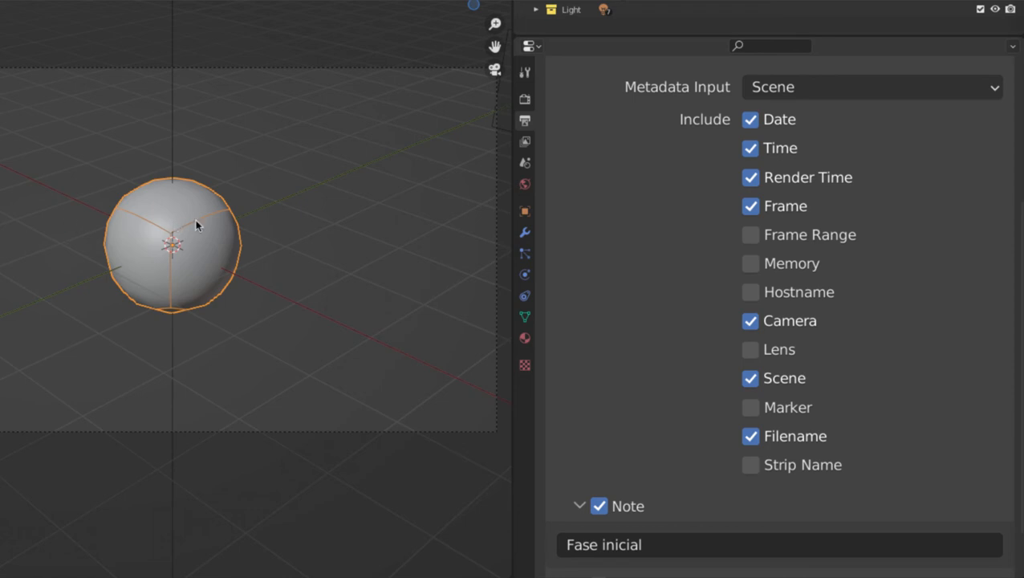
key("F12")
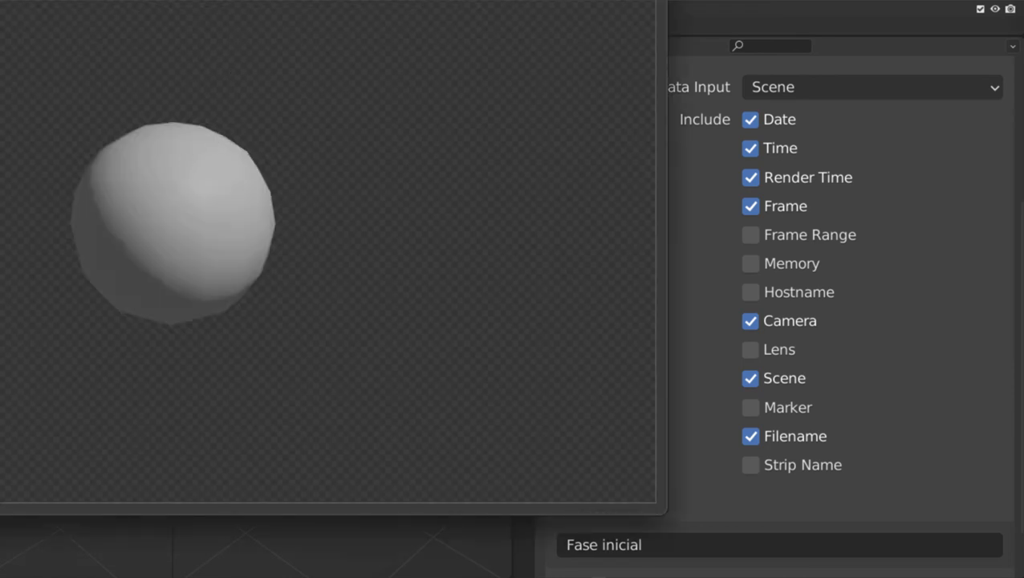
Examine the rendered image's edges and corners for metadata text, and close the render window.
left_click_drag(186, 0, 275, 29)
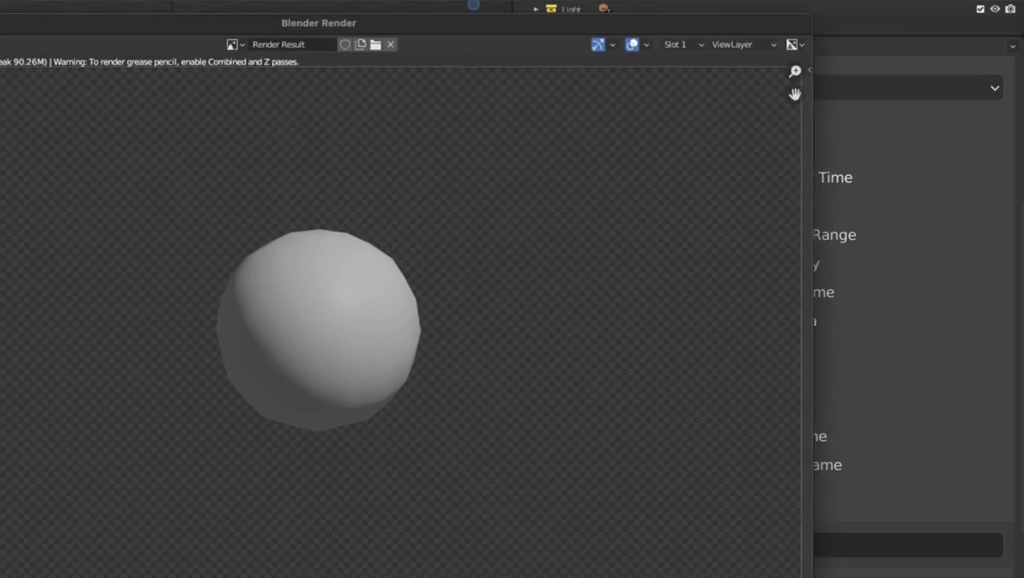
left_click_drag(245, 28, 118, 0)
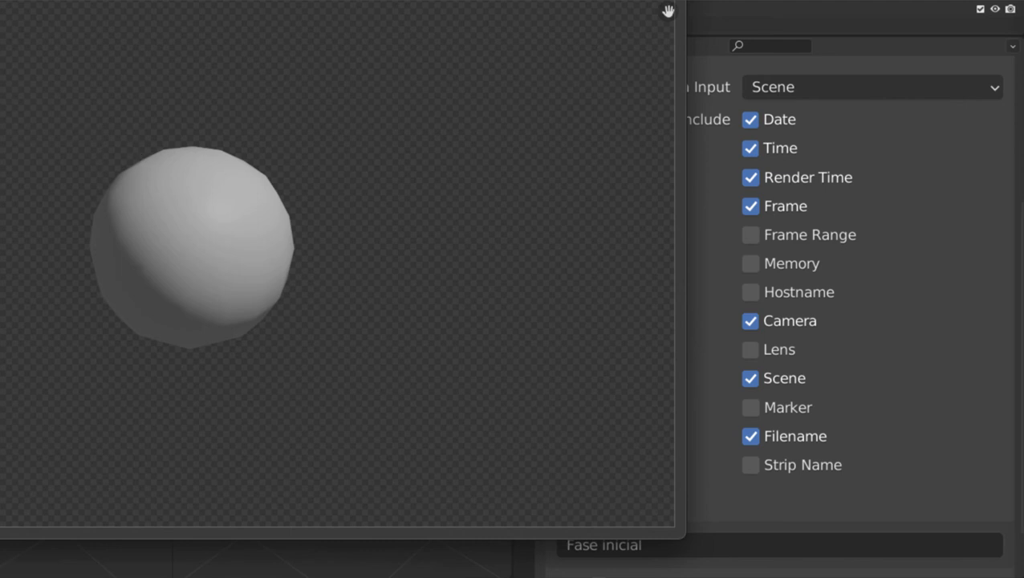
left_click_drag(8, 0, 391, 7)
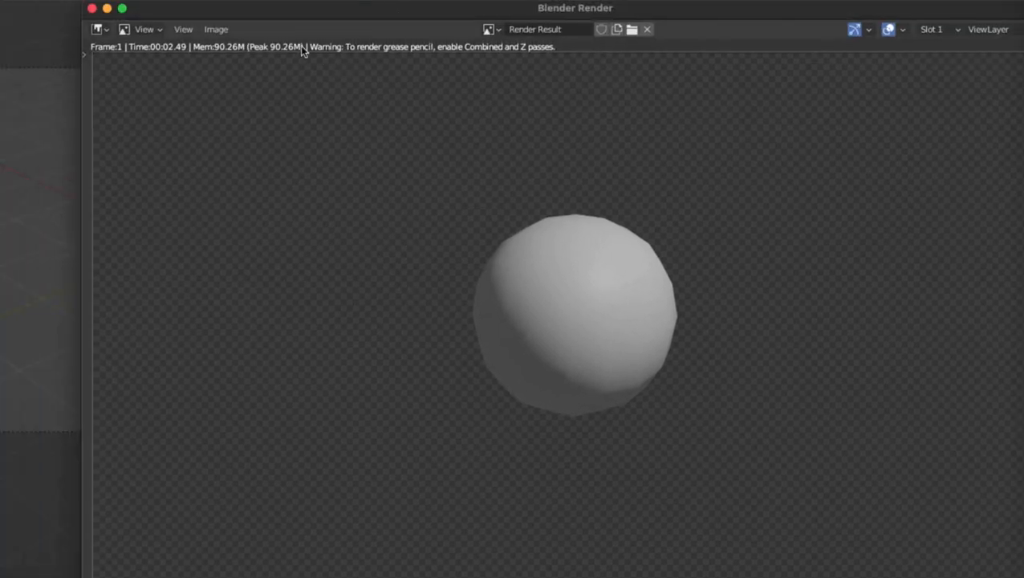
scroll(313, 259, "down", 3)
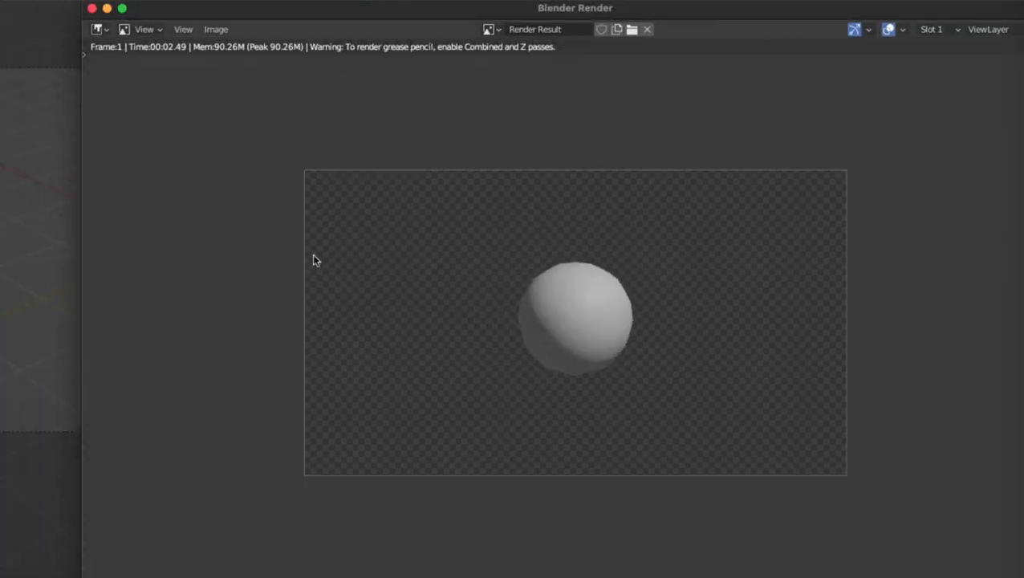
middle_click_drag(314, 259, 274, 349)
scroll(242, 116, "up", 3)
scroll(215, 105, "down", 3)
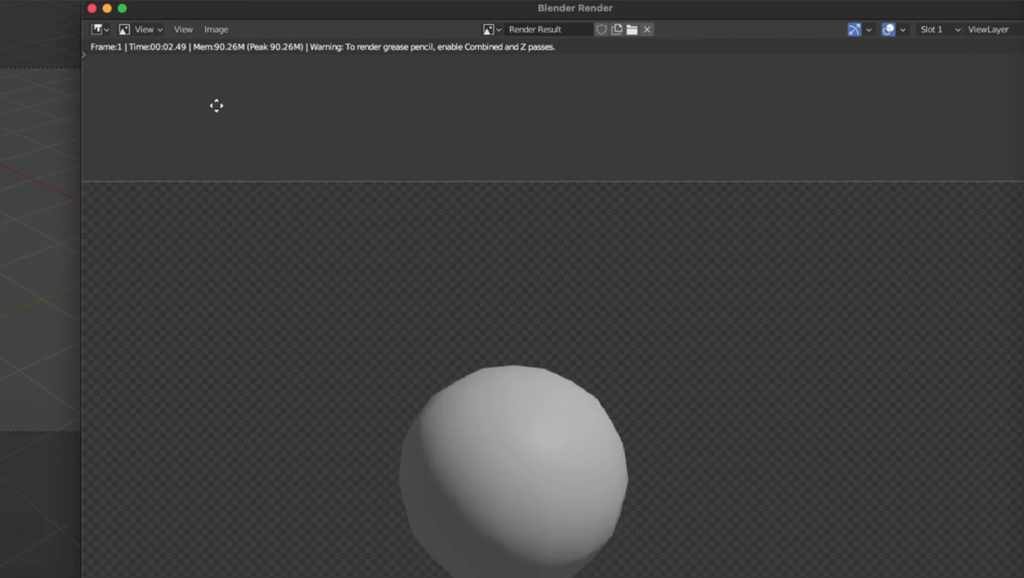
mouse_move(202, 91)
left_mouse_down()
mouse_move(149, 67)
mouse_move(564, 66)
mouse_move(567, 46)
mouse_move(96, 56)
left_mouse_up()
right_click_drag(105, 61, 176, 64)
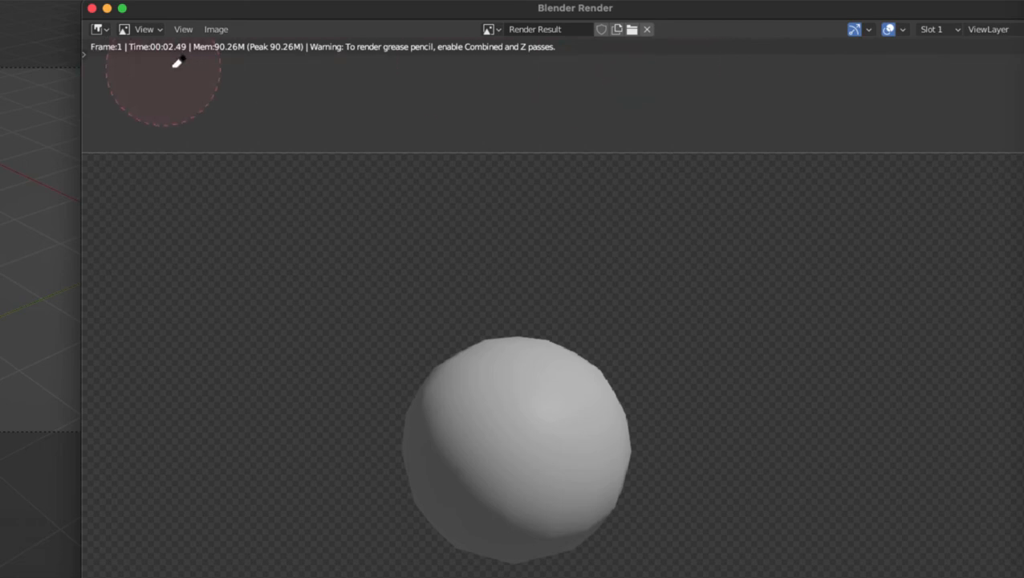
scroll(481, 225, "down", 2)
middle_click_drag(487, 247, 497, 144)
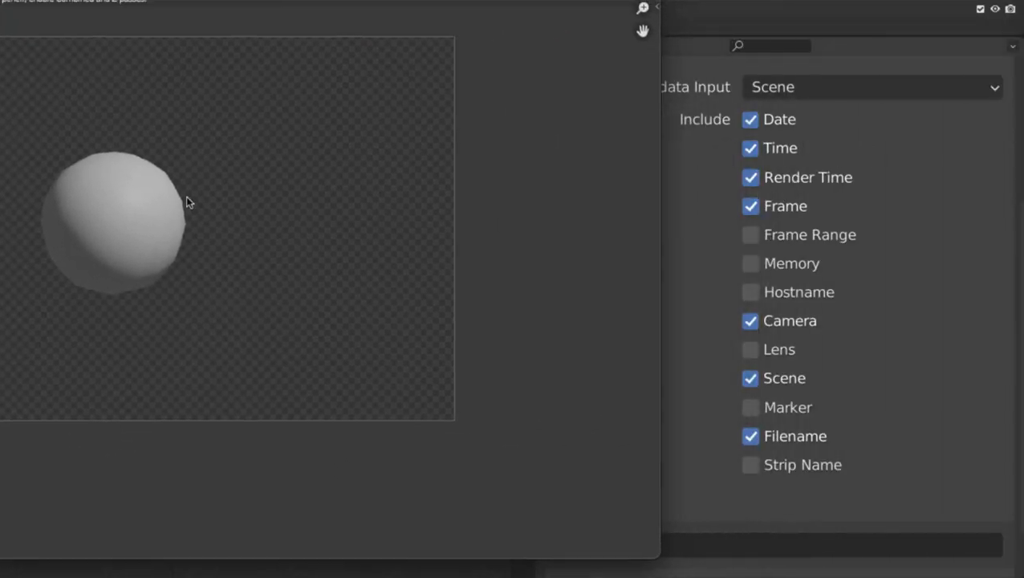
scroll(178, 210, "up", 6)
middle_click_drag(229, 199, 325, 333)
scroll(338, 330, "down", 3)
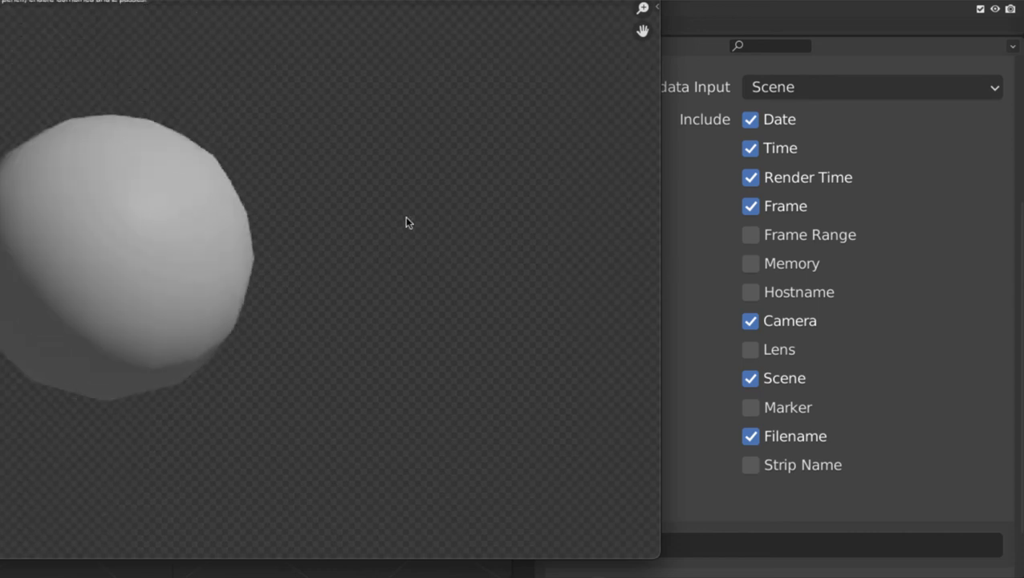
scroll(810, 220, "up", 6)
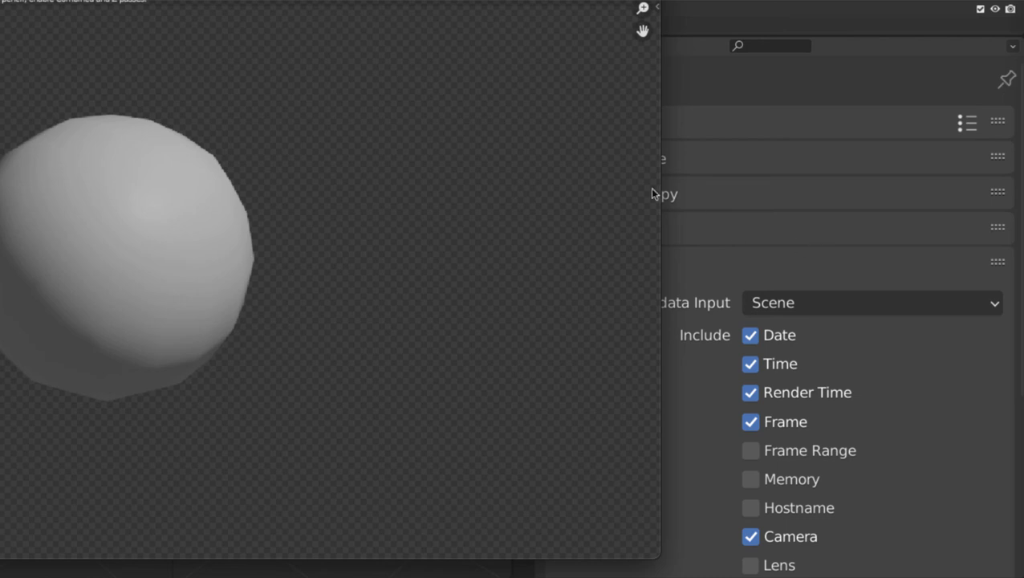
key("Escape")
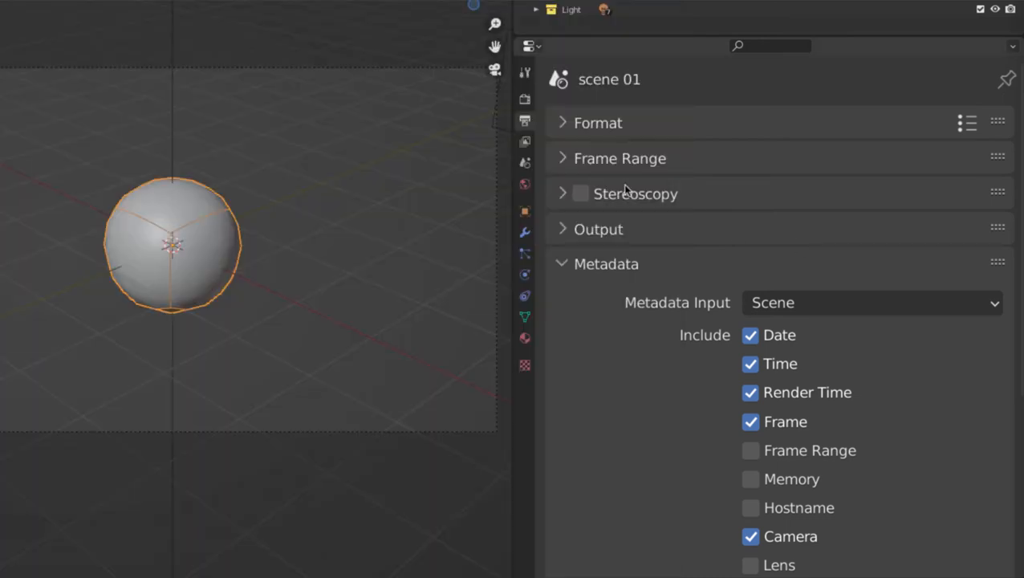
Expand the Output section and set the File Format to PNG, and return to the Metadata options.
left_click(617, 228)
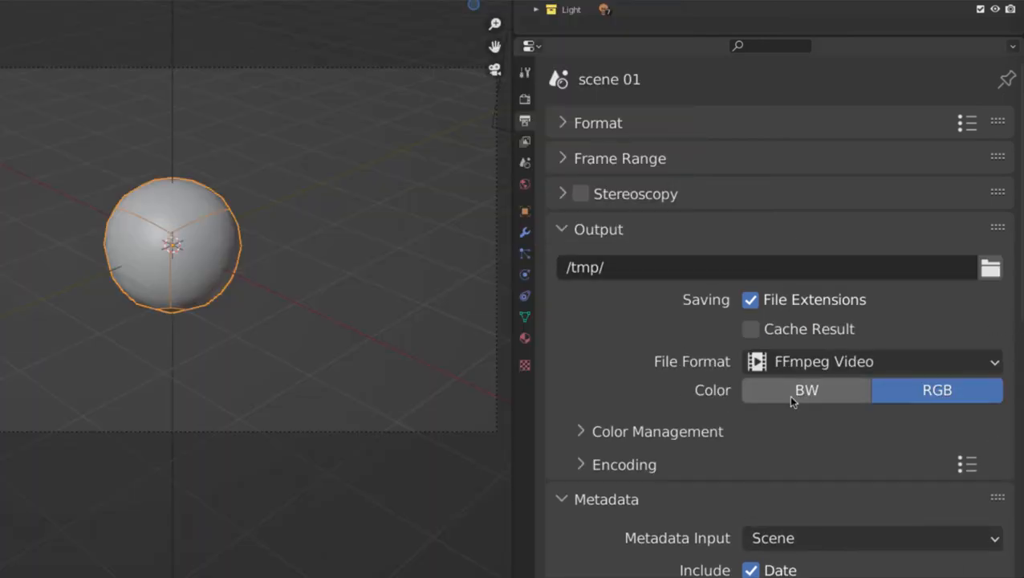
left_click(802, 367)
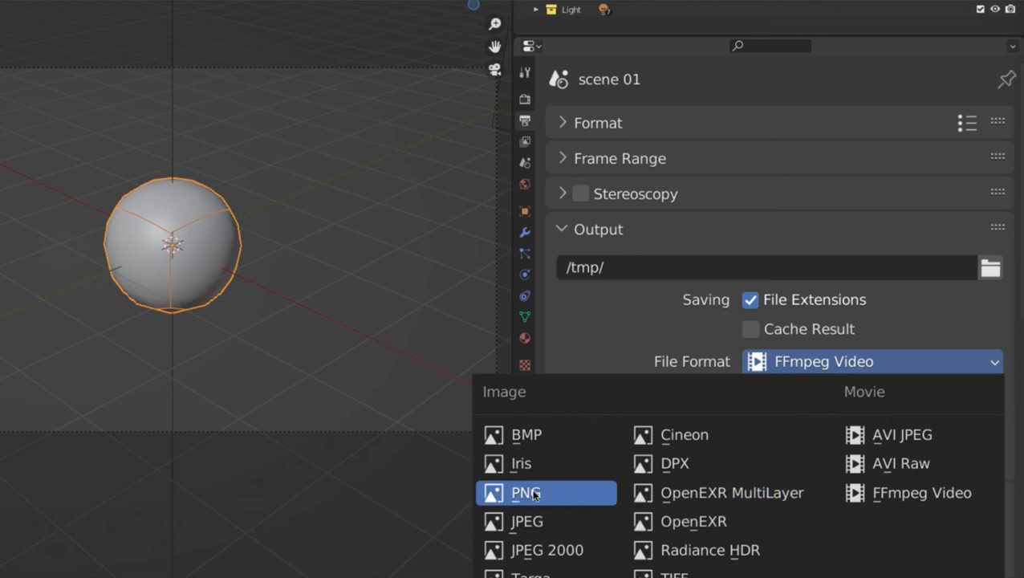
left_click(575, 494)
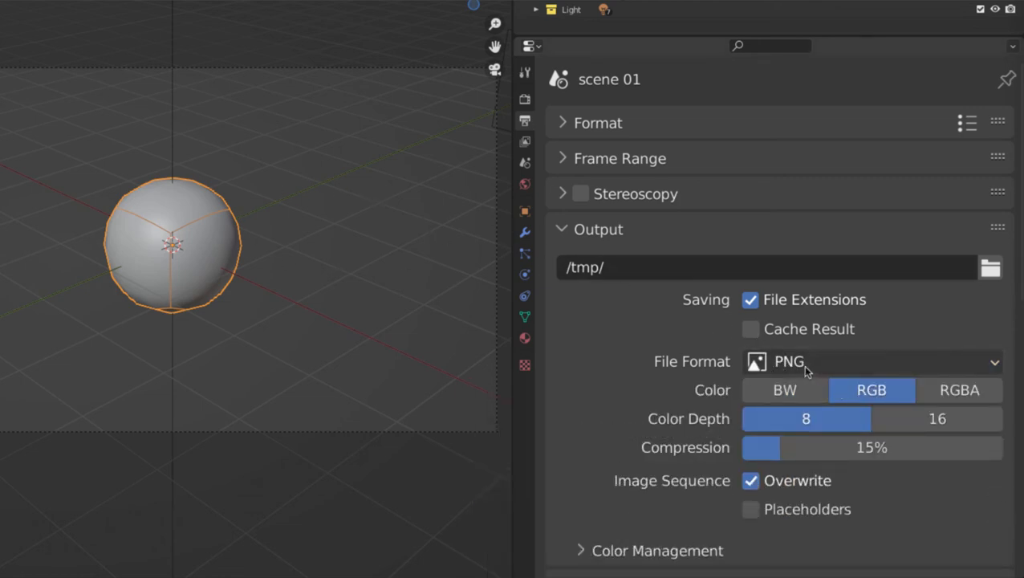
scroll(676, 365, "down", 10)
scroll(674, 366, "down", 7)
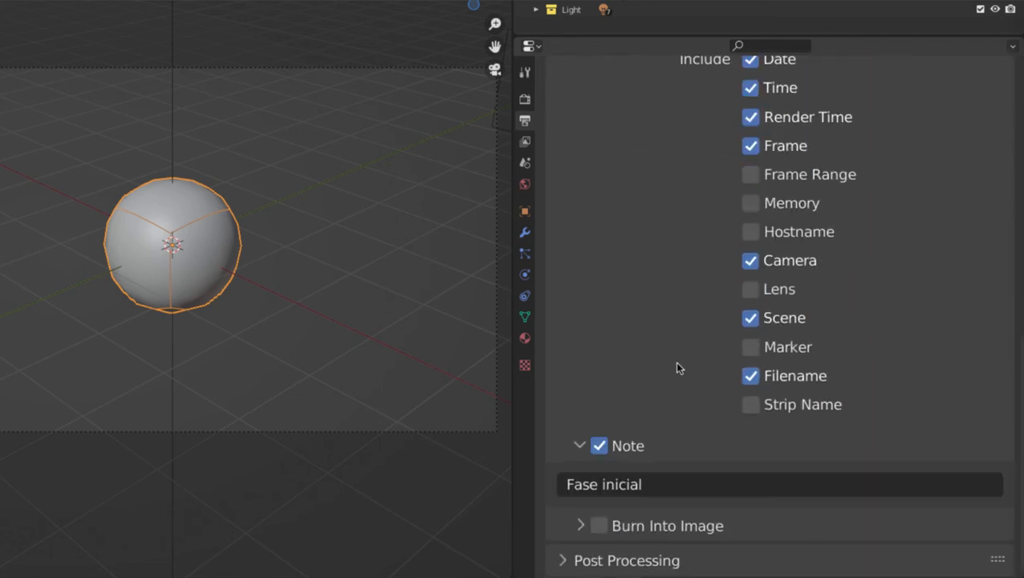
scroll(617, 347, "up", 3)
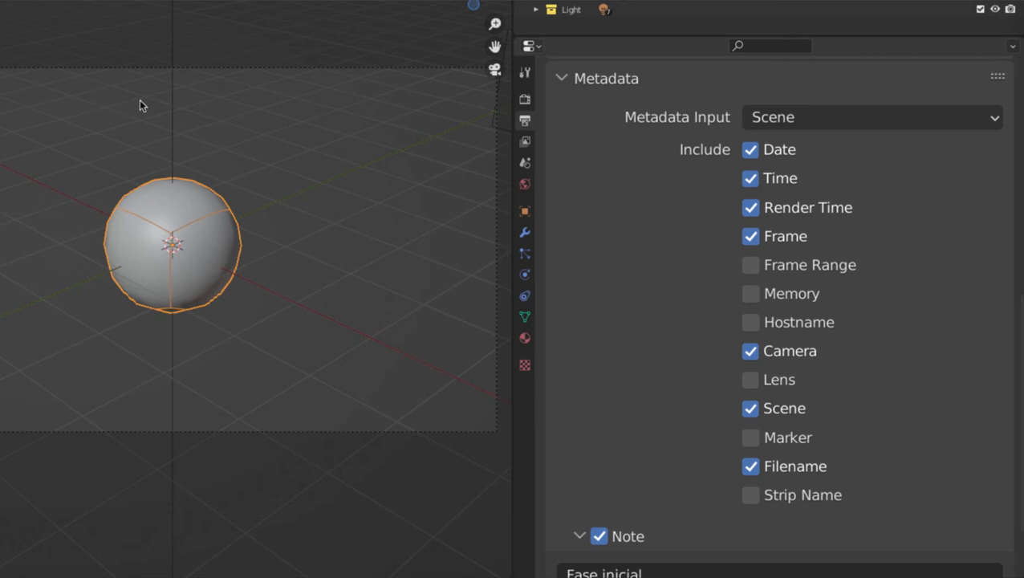
Render the frame again with the PNG format, inspect the image for metadata text, and close the render window.
key("F12")
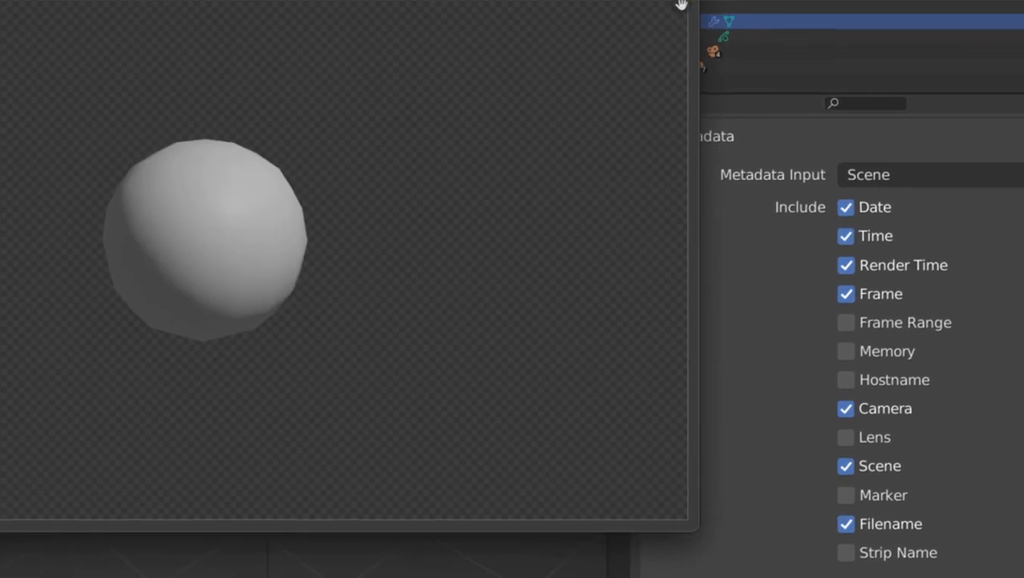
left_click_drag(58, 0, 351, 18)
scroll(594, 252, "down", 2)
middle_click_drag(502, 259, 568, 256)
mouse_move(250, 133)
left_mouse_down()
mouse_move(857, 151)
mouse_move(877, 405)
mouse_move(770, 502)
mouse_move(266, 516)
mouse_move(245, 165)
mouse_move(669, 146)
mouse_move(866, 383)
mouse_move(418, 458)
mouse_move(237, 215)
left_mouse_up()
mouse_move(59, 84)
left_mouse_down()
mouse_move(430, 68)
mouse_move(405, 78)
mouse_move(64, 85)
left_mouse_up()
left_click_drag(891, 20, 668, 0)
key("Escape")
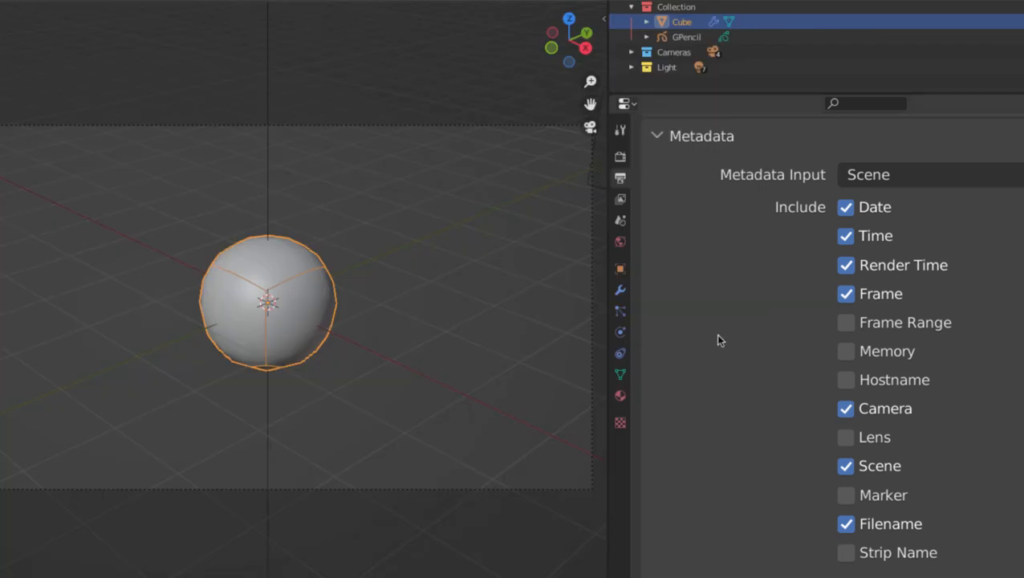
Expand and enable Burn Into Image in the Metadata section, and set its Font Size to 16 px.
scroll(715, 334, "down", 3)
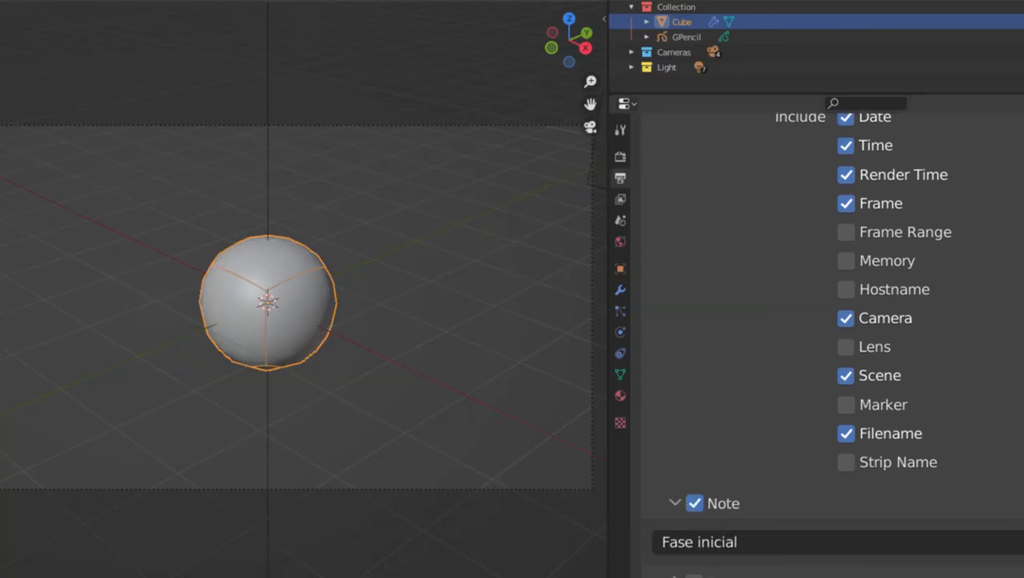
scroll(716, 498, "down", 3)
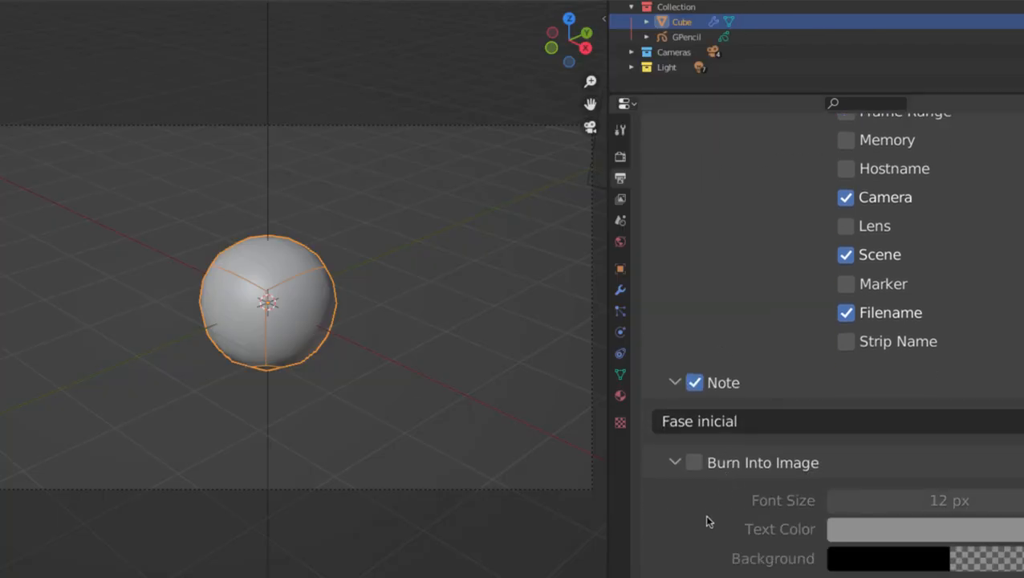
left_click(694, 463)
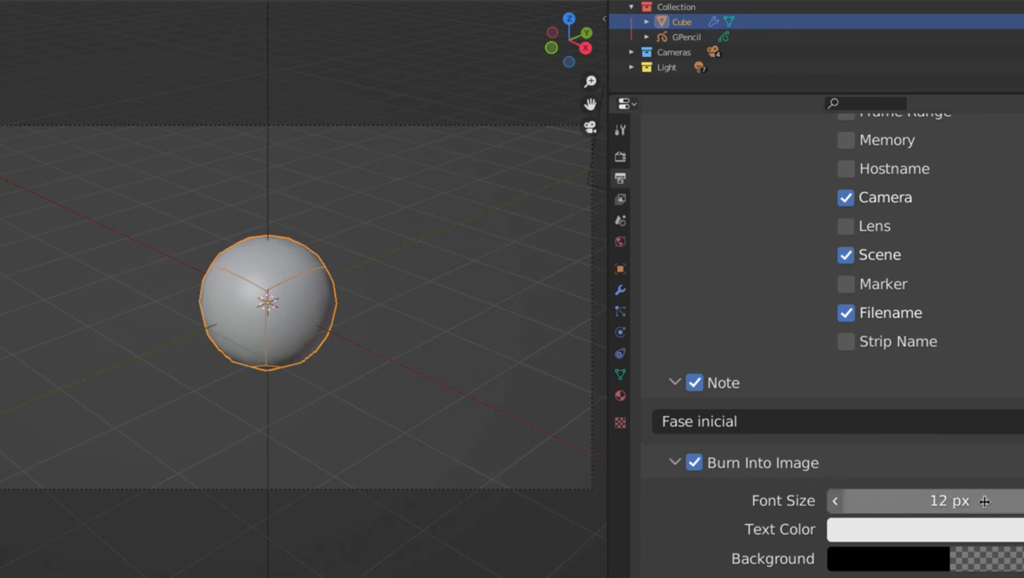
left_click(954, 501)
type("16")
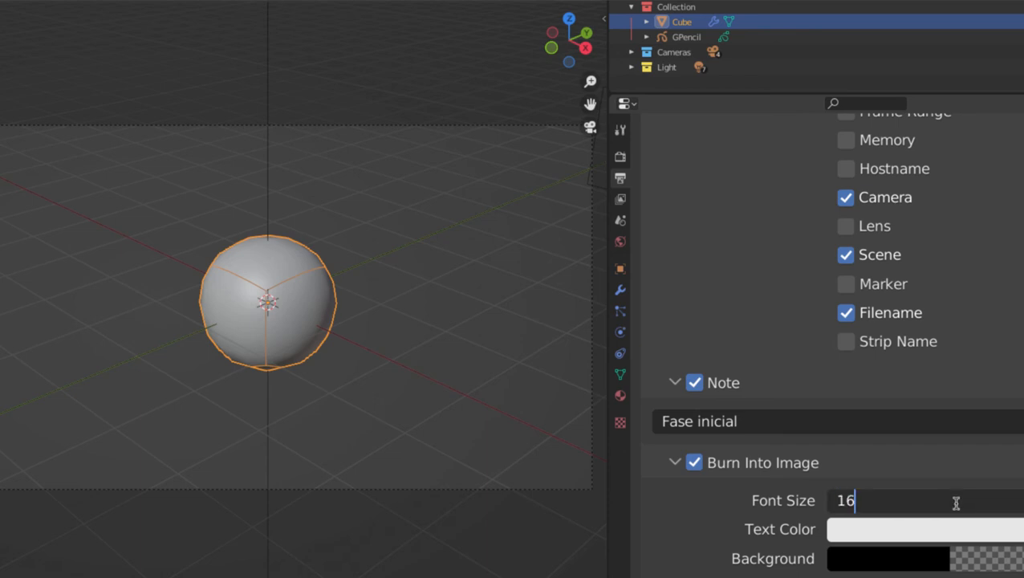
key("Return")
Inspect the Text Color and Background color settings for the burned-in metadata.
left_click(933, 531)
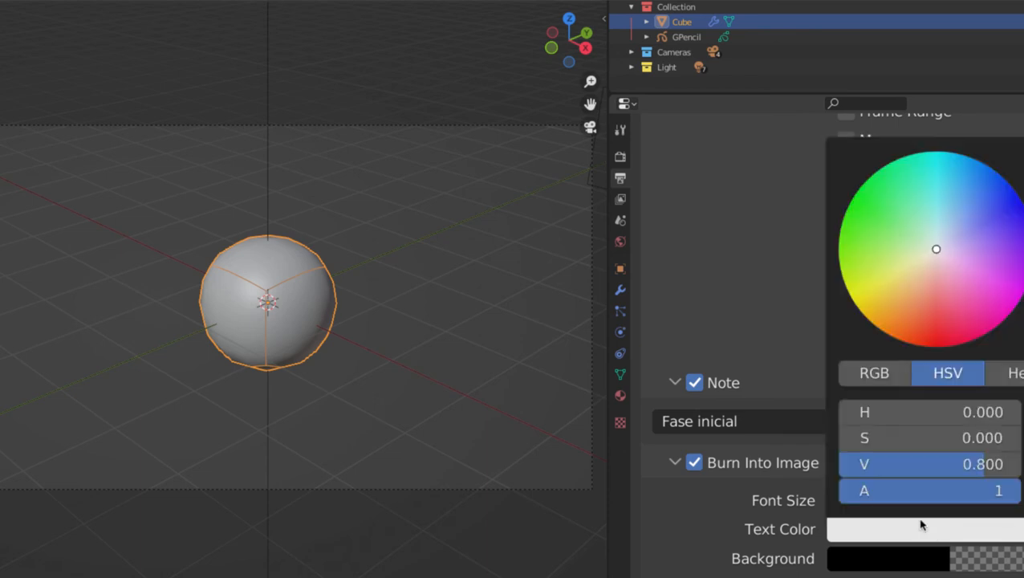
scroll(885, 555, "down", 1)
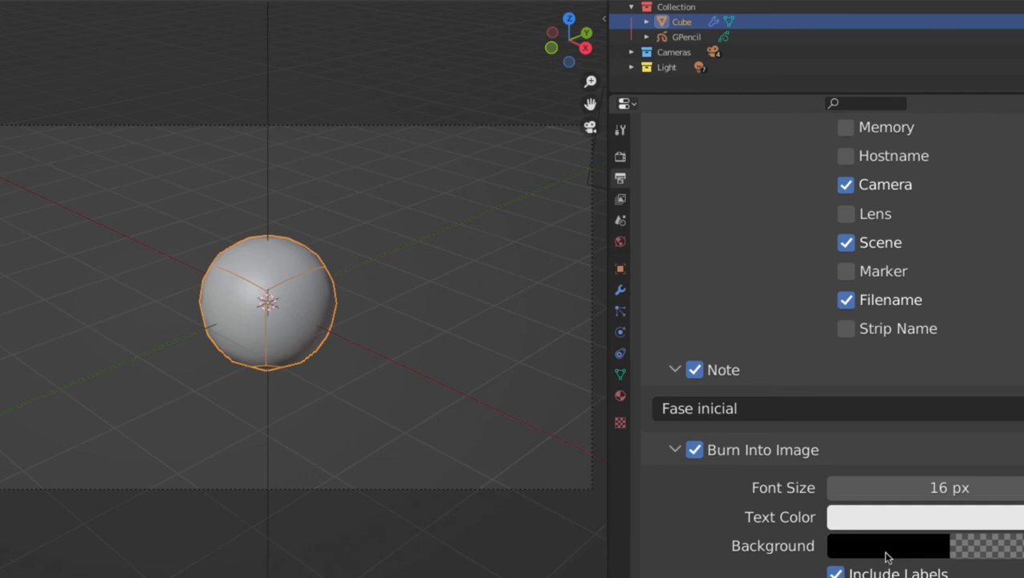
left_click(886, 552)
Render the frame with Burn Into Image enabled, and examine the metadata stamped on the image up close and as a whole.
key("F12")
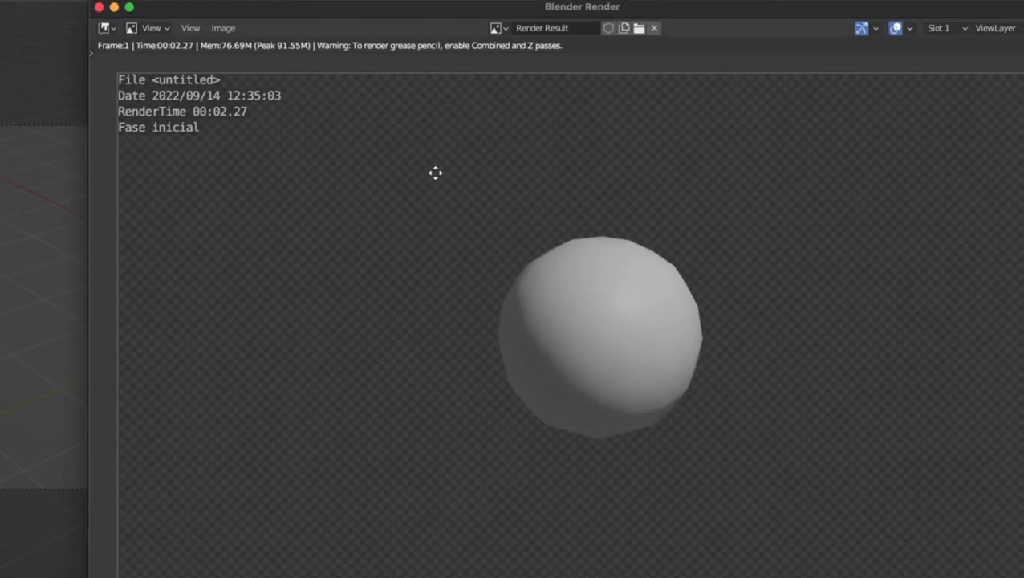
scroll(435, 173, "left", 3)
scroll(423, 194, "up", 5)
scroll(332, 202, "up", 5)
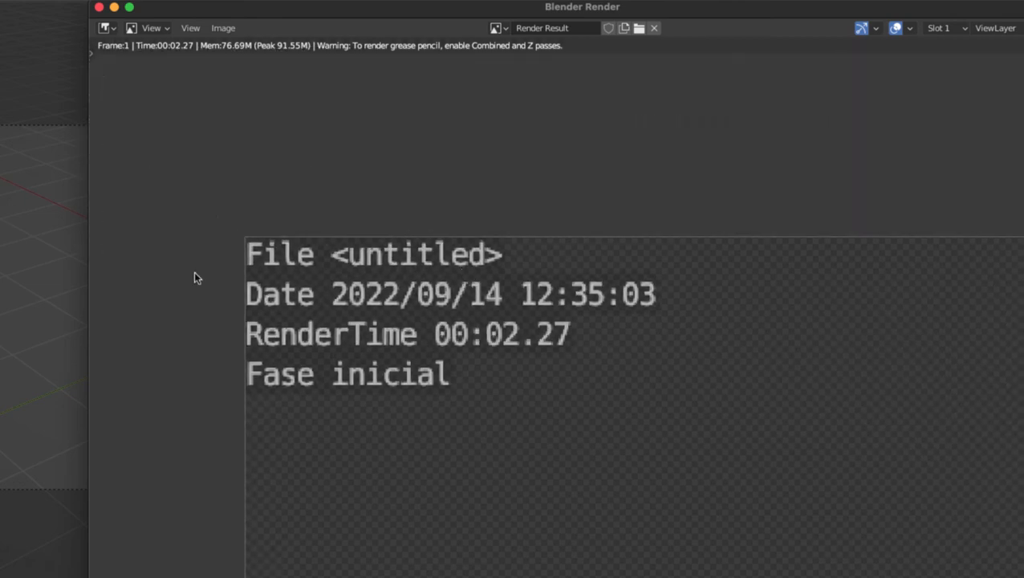
scroll(321, 265, "up", 3)
scroll(393, 260, "left", 3)
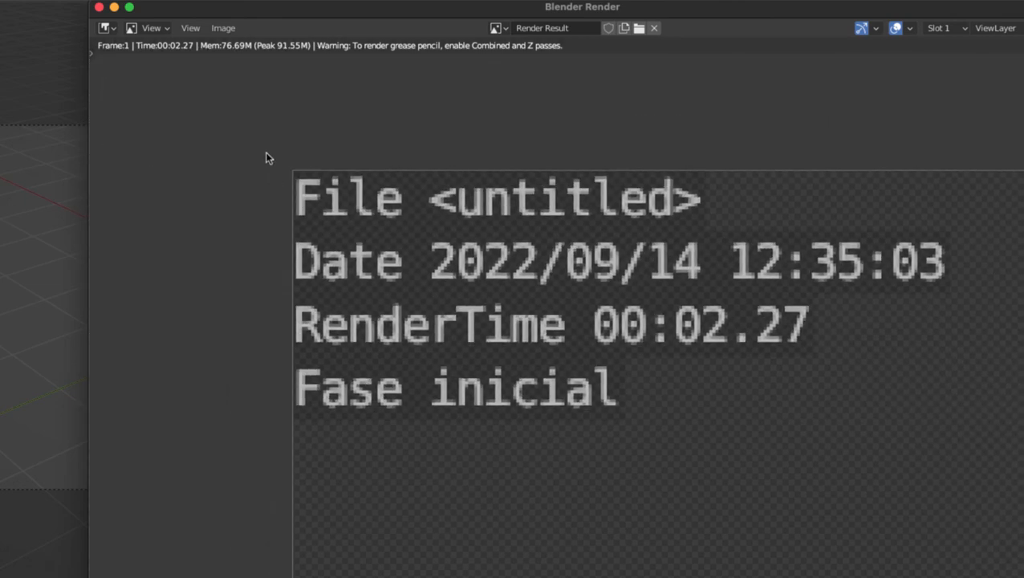
mouse_move(264, 143)
left_mouse_down()
mouse_move(268, 175)
mouse_move(439, 428)
mouse_move(1019, 335)
mouse_move(404, 130)
mouse_move(283, 142)
mouse_move(971, 192)
mouse_move(883, 433)
mouse_move(290, 235)
mouse_move(261, 210)
left_mouse_up()
scroll(458, 336, "down", 6)
scroll(401, 257, "right", 4)
scroll(361, 200, "down", 2)
scroll(622, 333, "down", 1)
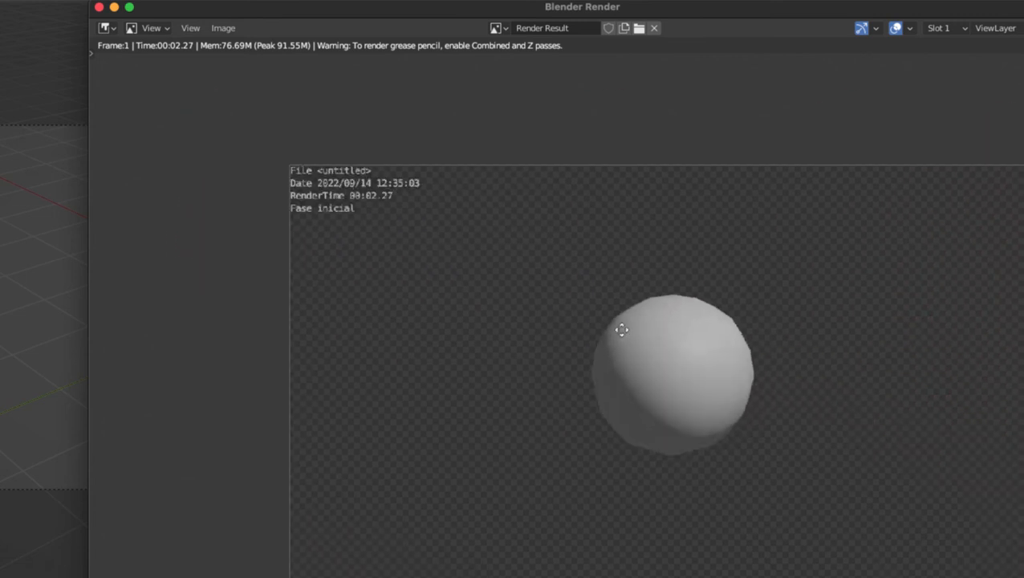
middle_click_drag(622, 333, 522, 271)
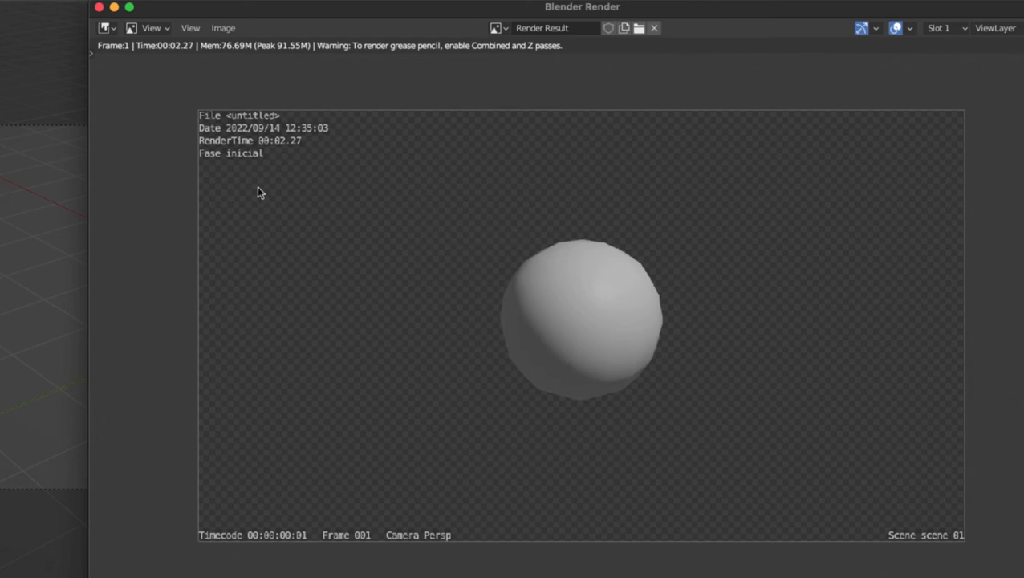
Examine the metadata stamped around the rendered sphere, including the note, timecode, frame, camera and scene labels.
mouse_move(313, 122)
left_mouse_down()
mouse_move(165, 164)
mouse_move(213, 103)
mouse_move(327, 85)
mouse_move(378, 184)
left_mouse_up()
mouse_move(464, 475)
left_mouse_down()
mouse_move(160, 525)
mouse_move(495, 559)
mouse_move(465, 487)
left_mouse_up()
mouse_move(854, 486)
left_mouse_down()
mouse_move(872, 575)
mouse_move(872, 487)
left_mouse_up()
mouse_move(485, 557)
left_mouse_down("ctrl")
mouse_move(205, 526)
mouse_move(472, 494)
left_mouse_up("ctrl")
middle_click_drag(298, 468, 498, 296)
scroll(304, 460, "up", 5)
mouse_move(265, 516)
middle_mouse_down()
mouse_move(390, 418)
mouse_move(308, 430)
middle_mouse_up()
scroll(353, 384, "up", 2)
scroll(584, 374, "down", 2)
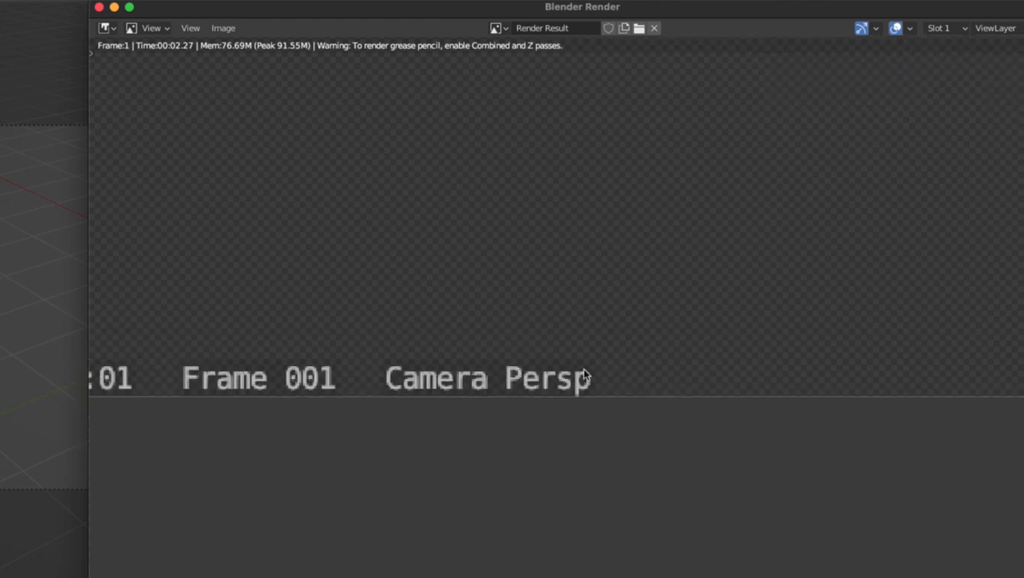
scroll(584, 373, "down", 4)
middle_click_drag(783, 284, 524, 393)
middle_click_drag(744, 287, 802, 382)
scroll(713, 317, "down", 1)
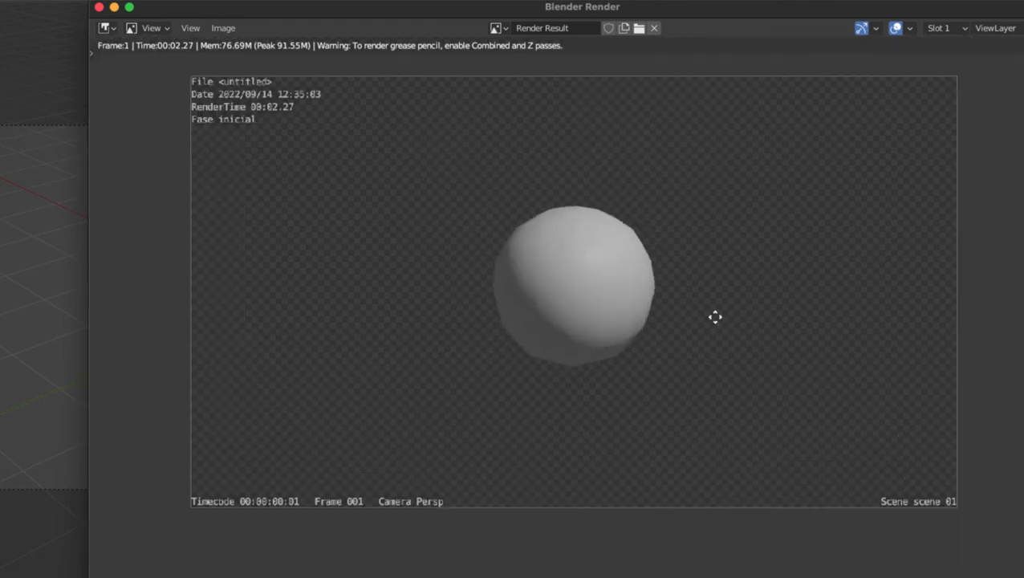
middle_click_drag(715, 317, 747, 365)
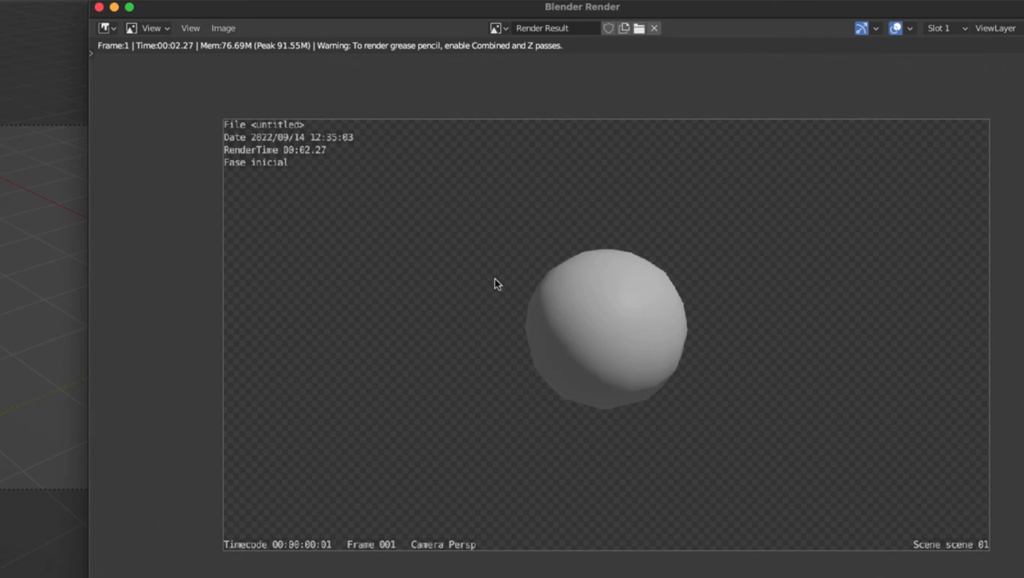
Inspect the frame number and camera name stamped along the lower edge of the render.
middle_click_drag(339, 531, 374, 384)
scroll(386, 445, "up", 4)
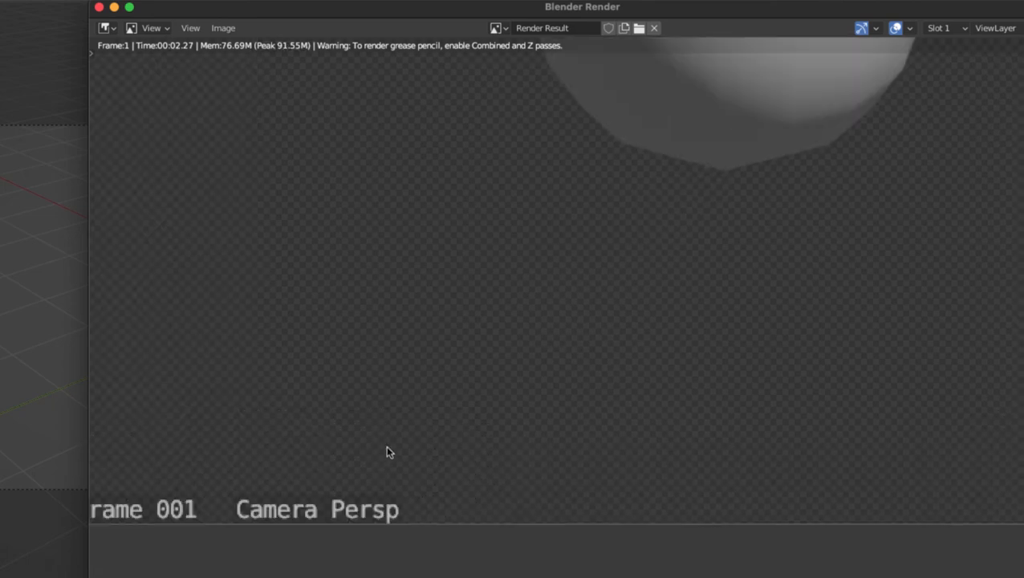
middle_click_drag(386, 452, 635, 272)
scroll(622, 296, "up", 4)
middle_click_drag(377, 341, 505, 348)
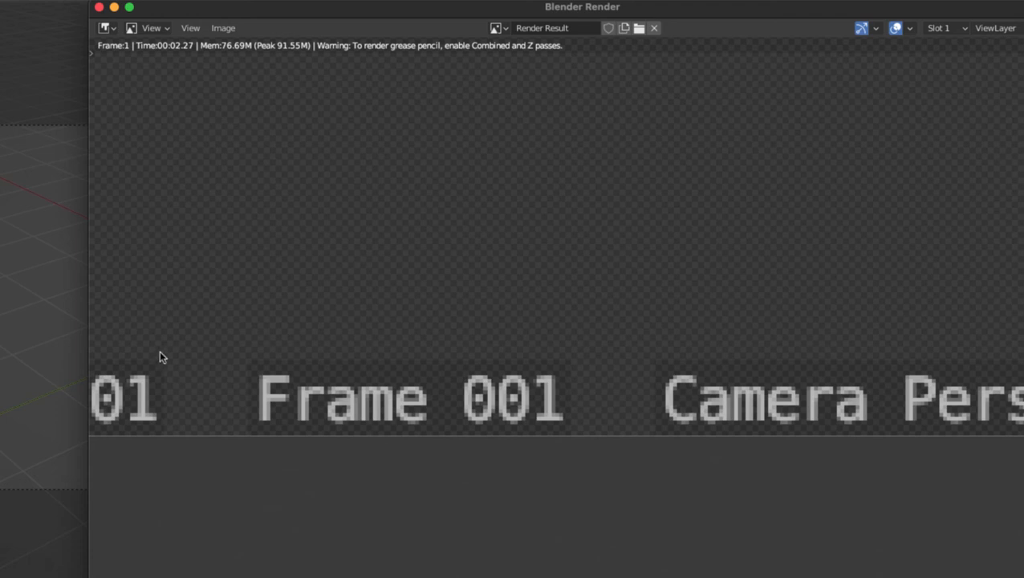
mouse_move(208, 325)
left_mouse_down()
mouse_move(616, 411)
mouse_move(199, 459)
left_mouse_up()
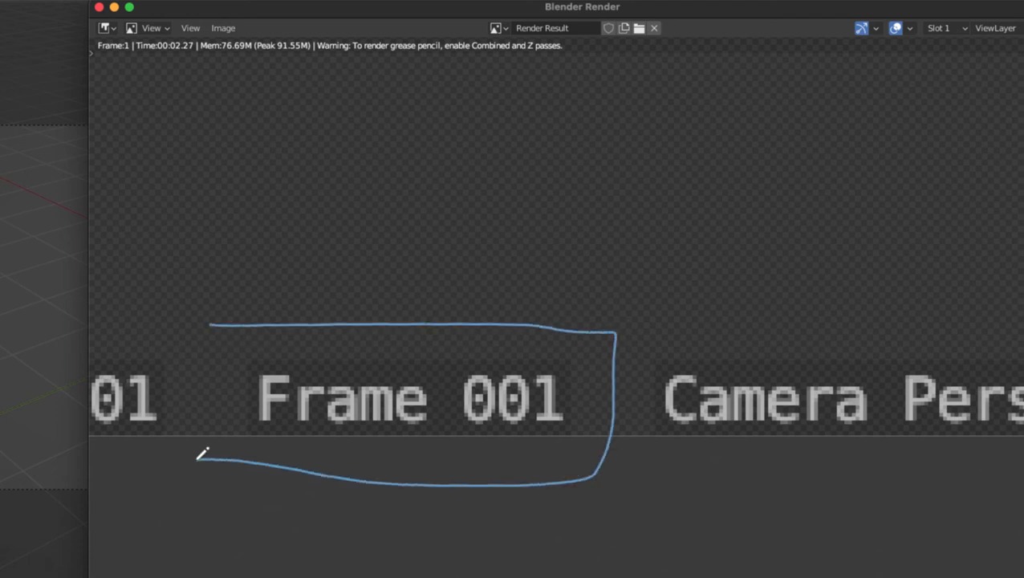
middle_click_drag(816, 412, 440, 410)
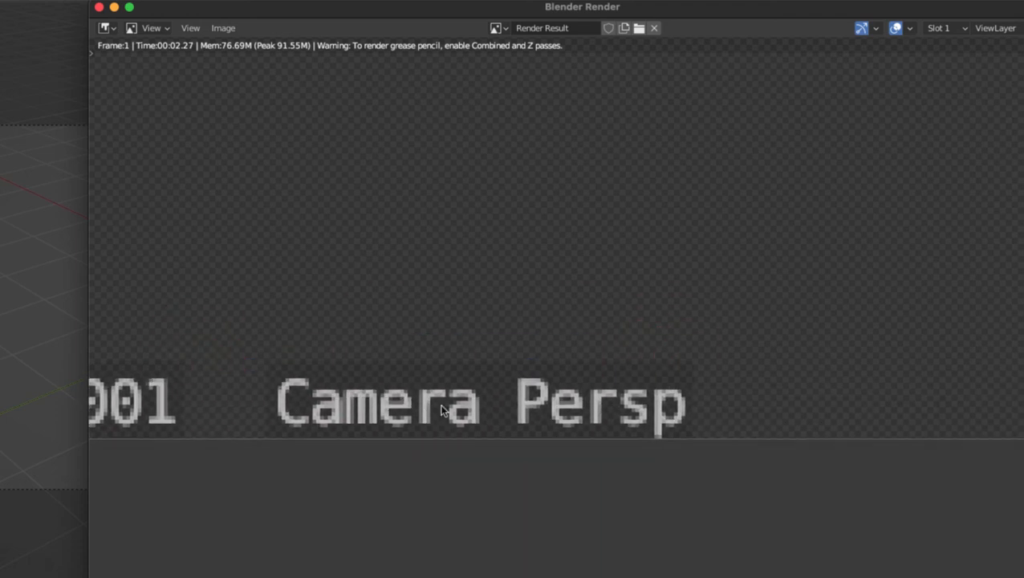
mouse_move(231, 320)
left_mouse_down()
mouse_move(242, 475)
mouse_move(766, 347)
mouse_move(206, 353)
left_mouse_up()
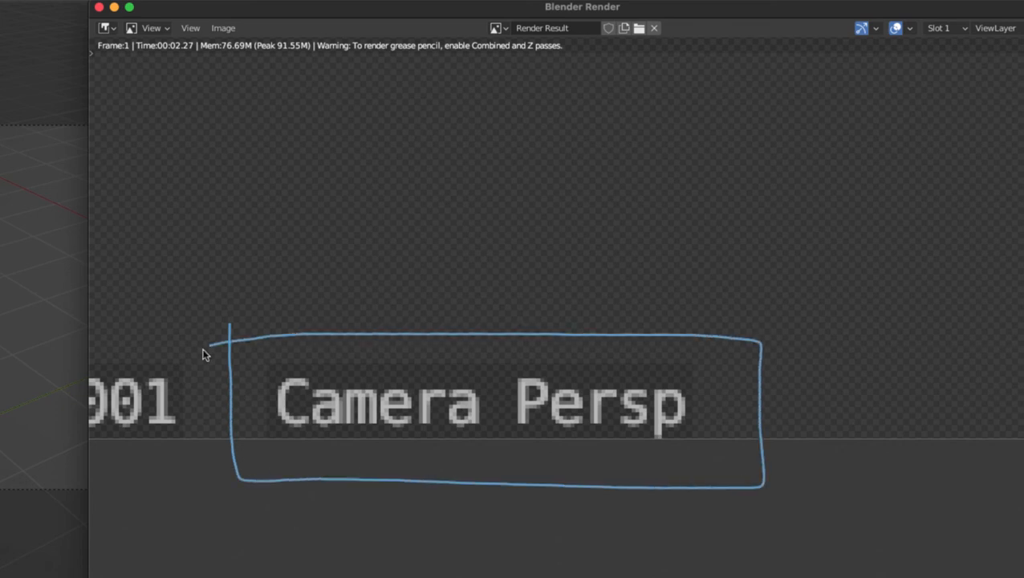
scroll(648, 316, "down", 6)
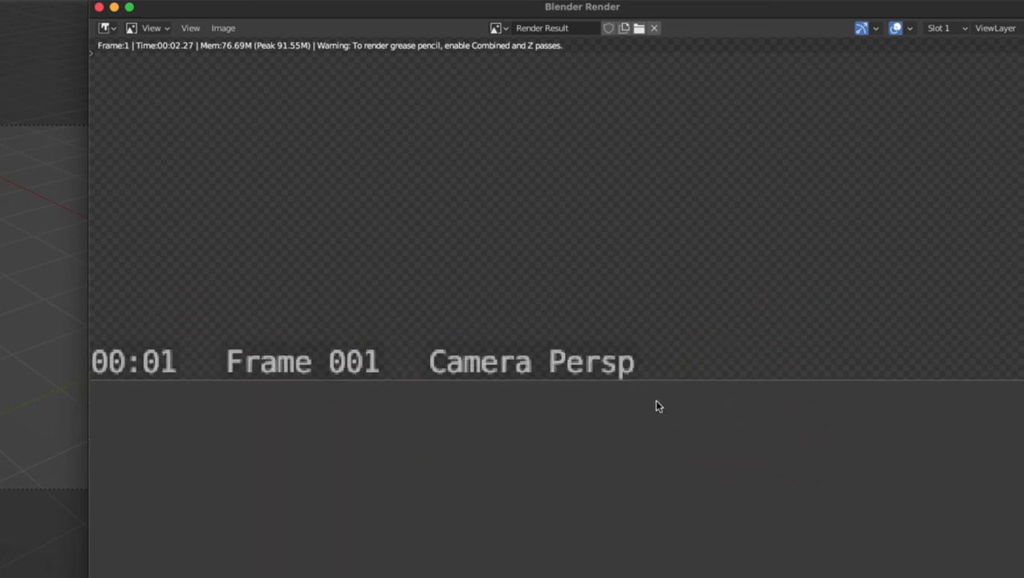
Inspect the scene name stamped in the lower corner of the rendered image.
middle_click_drag(648, 316, 405, 320)
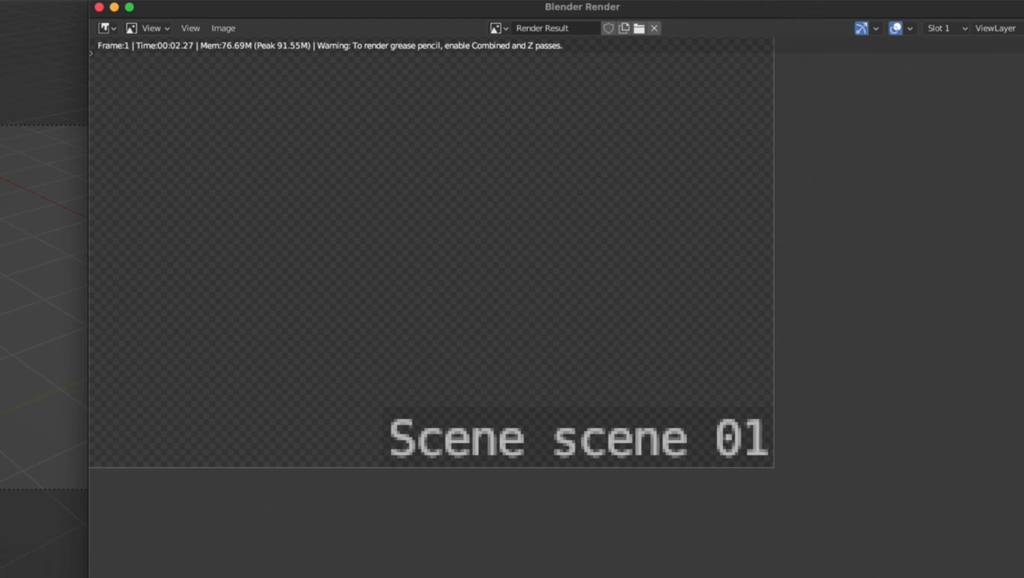
mouse_move(548, 388)
left_mouse_down()
mouse_move(548, 459)
mouse_move(767, 470)
mouse_move(788, 400)
mouse_move(550, 397)
left_mouse_up()
left_click(531, 434)
left_click(818, 372)
scroll(612, 402, "down", 3)
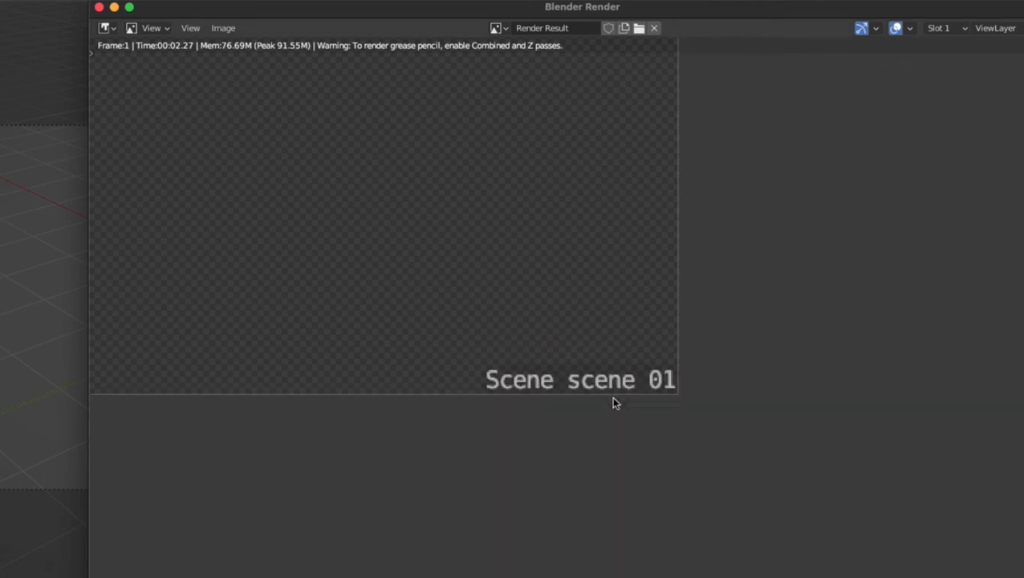
Examine the file name line in the metadata stamped at the upper corner of the render.
mouse_move(612, 402)
middle_mouse_down()
mouse_move(588, 524)
mouse_move(623, 230)
mouse_move(868, 300)
mouse_move(576, 327)
middle_mouse_up()
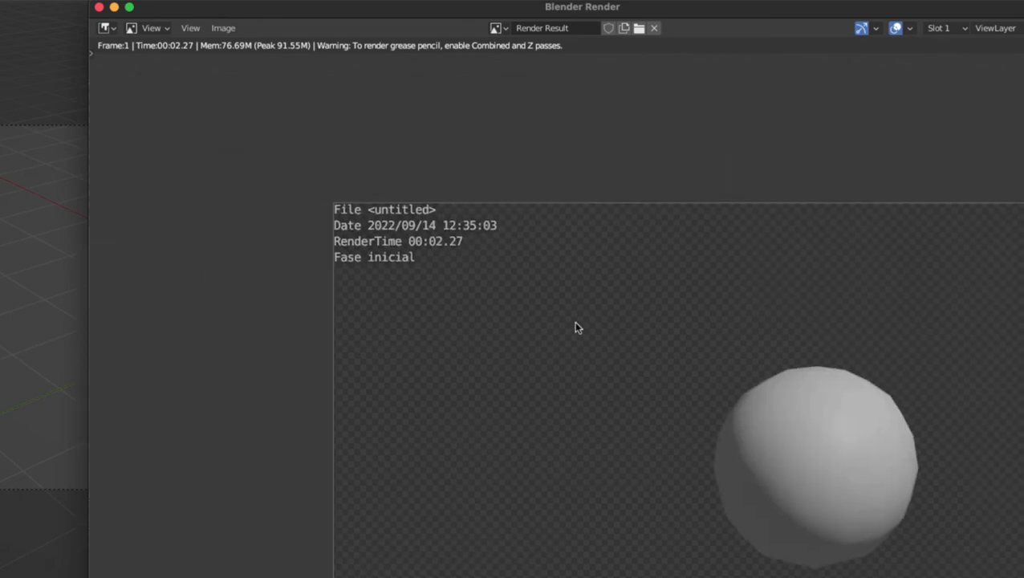
scroll(345, 189, "up", 3)
middle_click_drag(345, 189, 469, 320)
scroll(393, 275, "up", 2)
middle_click_drag(393, 274, 418, 272)
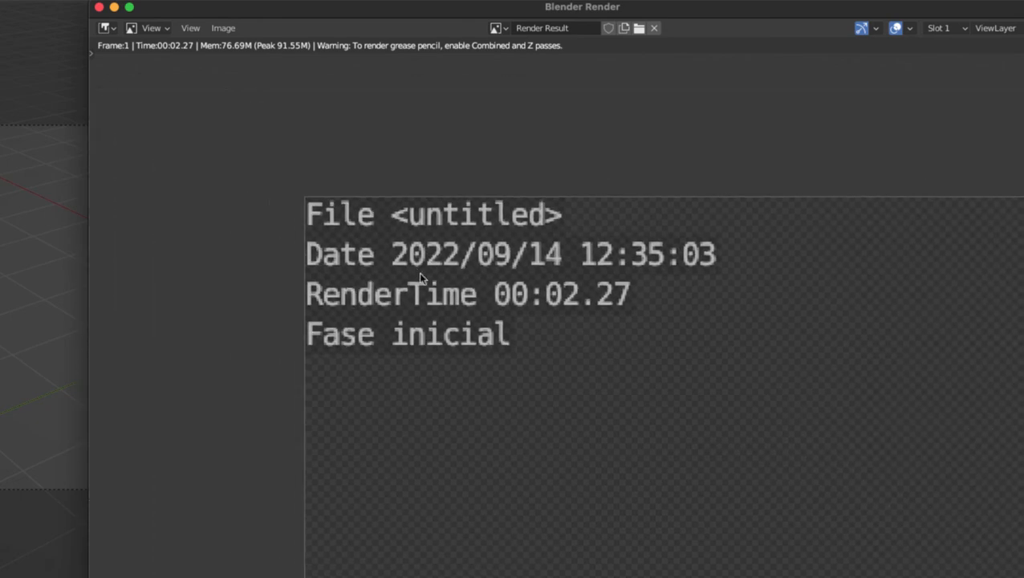
mouse_move(293, 192)
left_mouse_down()
mouse_move(398, 241)
mouse_move(584, 241)
mouse_move(255, 170)
left_mouse_up()
left_click_drag(393, 233, 568, 234)
left_click_drag(474, 232, 995, 241)
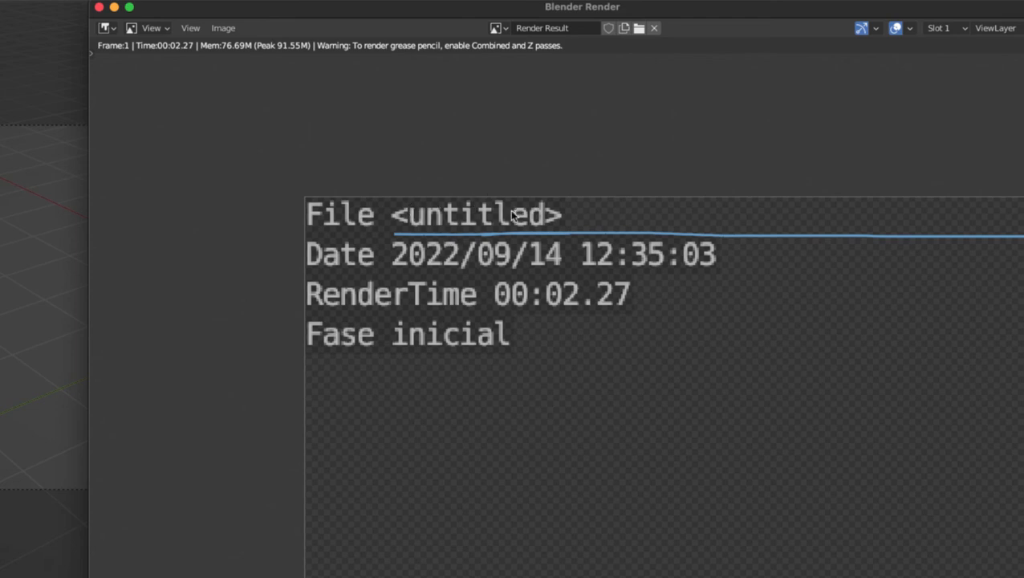
left_click_drag(695, 225, 732, 184)
mouse_move(798, 215)
left_mouse_down()
mouse_move(950, 223)
mouse_move(971, 195)
mouse_move(576, 210)
left_mouse_up()
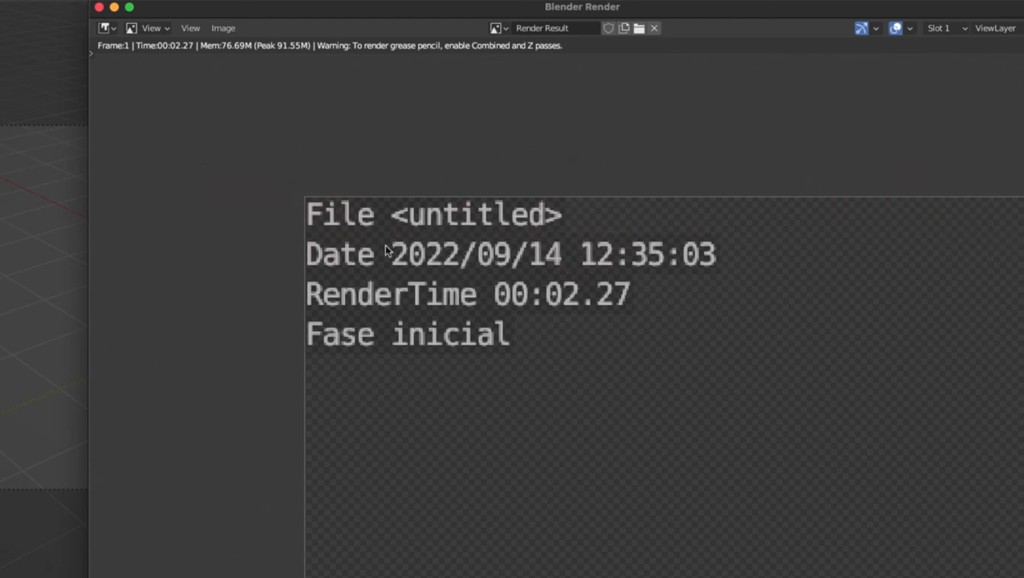
Examine the date, render time and note lines stamped on the rendered image.
mouse_move(409, 269)
left_mouse_down()
mouse_move(713, 251)
mouse_move(754, 232)
mouse_move(372, 229)
mouse_move(656, 250)
left_mouse_up()
scroll(525, 244, "down", 3)
scroll(498, 207, "up", 2)
scroll(498, 208, "up", 2)
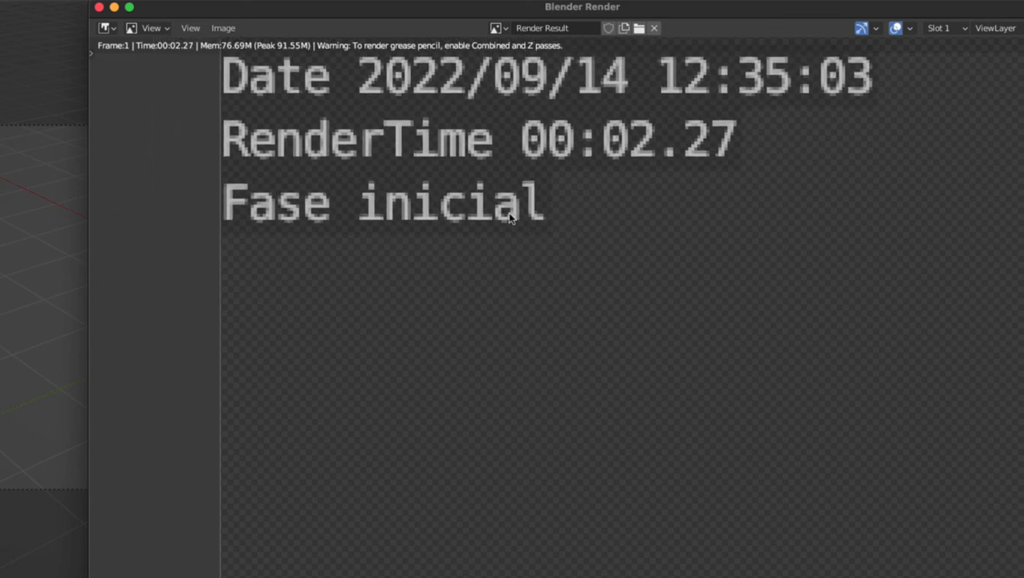
mouse_move(513, 171)
left_mouse_down()
mouse_move(613, 171)
mouse_move(742, 88)
mouse_move(538, 106)
left_mouse_up()
mouse_move(546, 117)
left_mouse_down("ctrl")
mouse_move(498, 140)
mouse_move(742, 137)
left_mouse_up("ctrl")
scroll(318, 238, "down", 1)
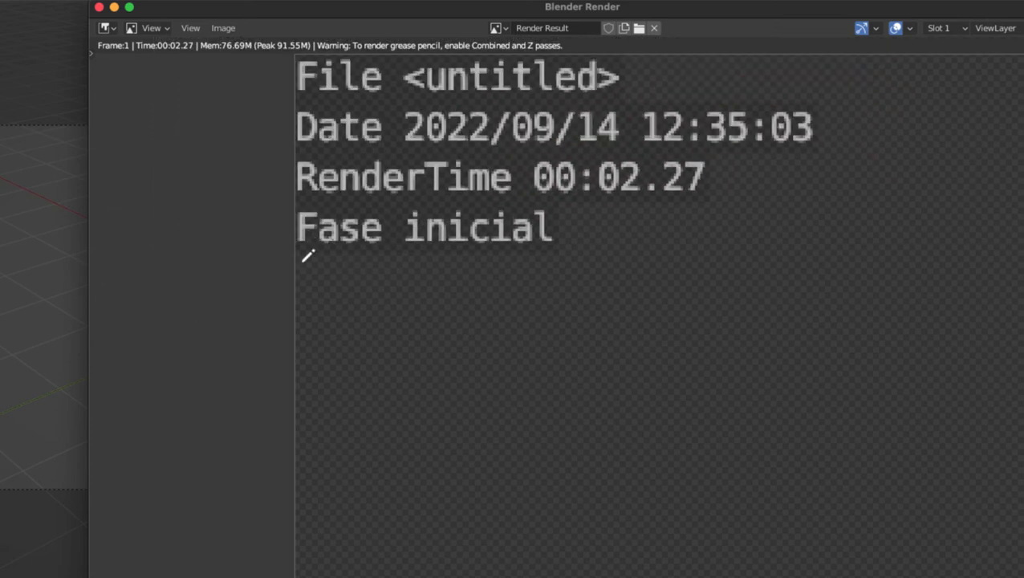
mouse_move(302, 262)
left_mouse_down()
mouse_move(577, 253)
mouse_move(559, 195)
mouse_move(286, 190)
mouse_move(279, 265)
mouse_move(566, 252)
mouse_move(469, 228)
left_mouse_up()
scroll(469, 228, "down", 3)
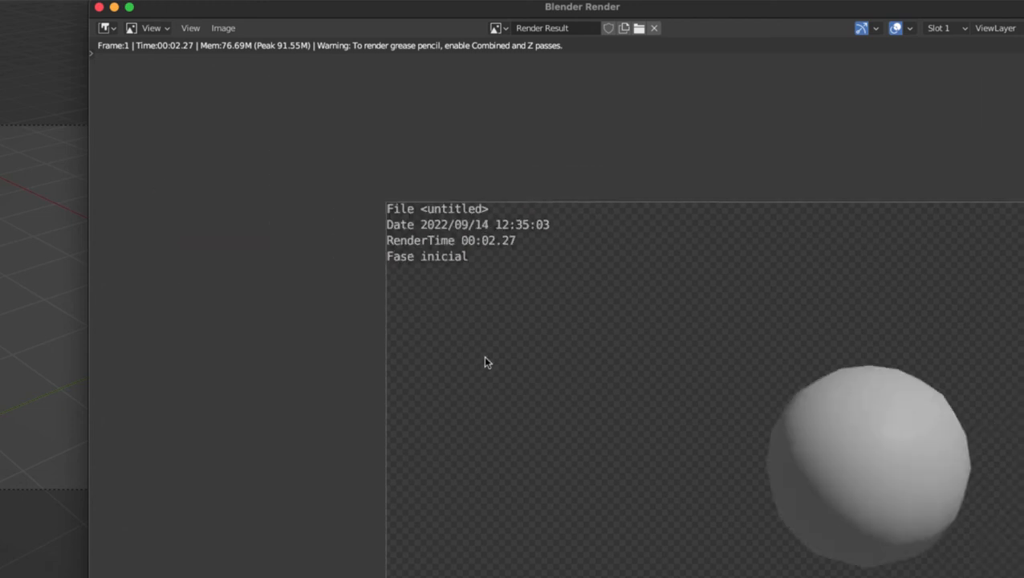
Inspect the timecode stamped on the render, including its hours, minutes, seconds and frame digits.
scroll(484, 358, "right", 3)
scroll(457, 242, "down", 1)
scroll(623, 323, "right", 3)
scroll(471, 338, "left", 1)
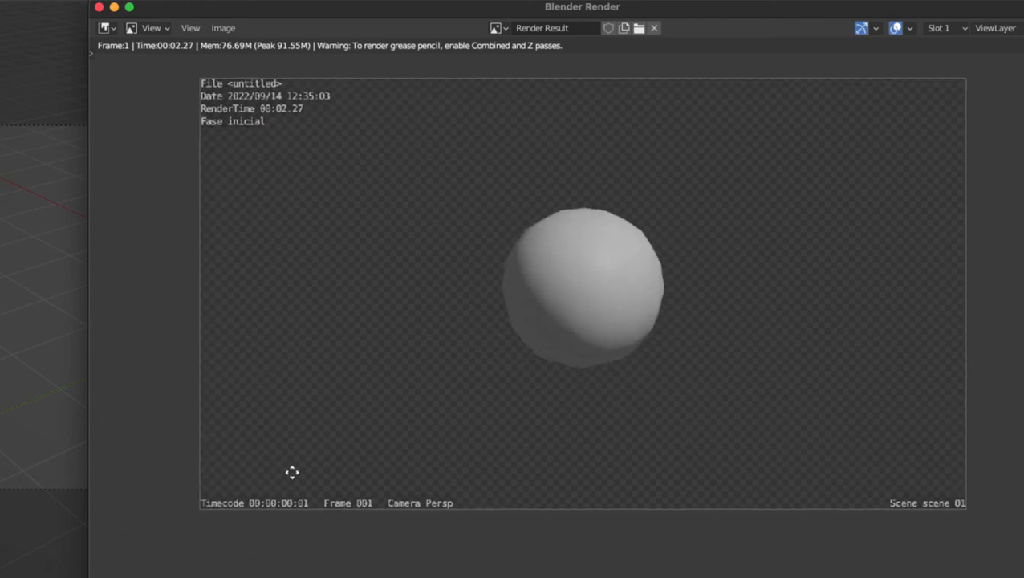
scroll(407, 384, "up", 5)
scroll(517, 337, "up", 2)
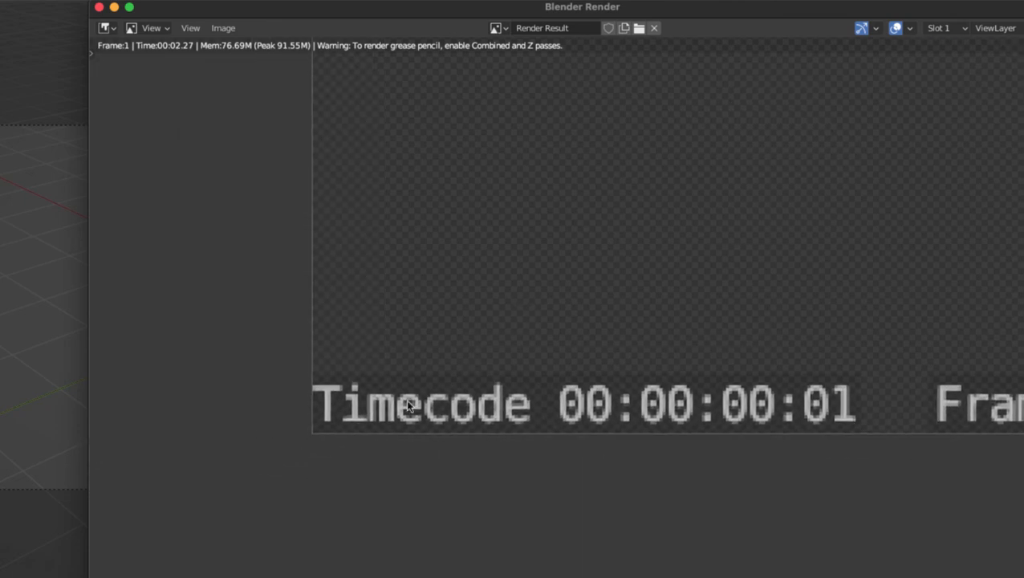
mouse_move(287, 349)
left_mouse_down()
mouse_move(850, 463)
mouse_move(895, 351)
mouse_move(239, 360)
left_mouse_up()
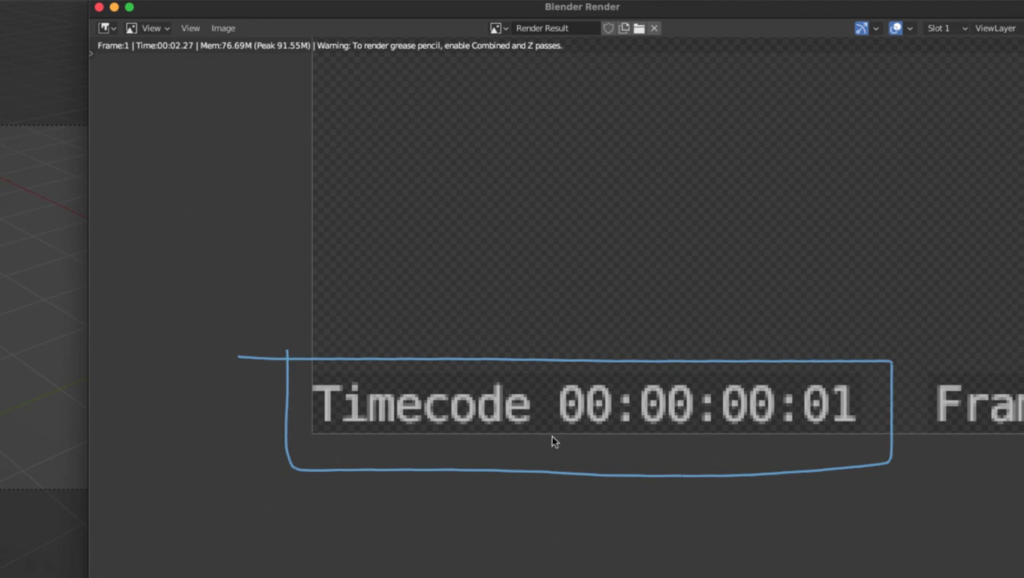
left_click_drag(553, 436, 753, 435)
mouse_move(790, 374)
left_mouse_down()
mouse_move(805, 436)
mouse_move(876, 363)
mouse_move(794, 371)
left_mouse_up()
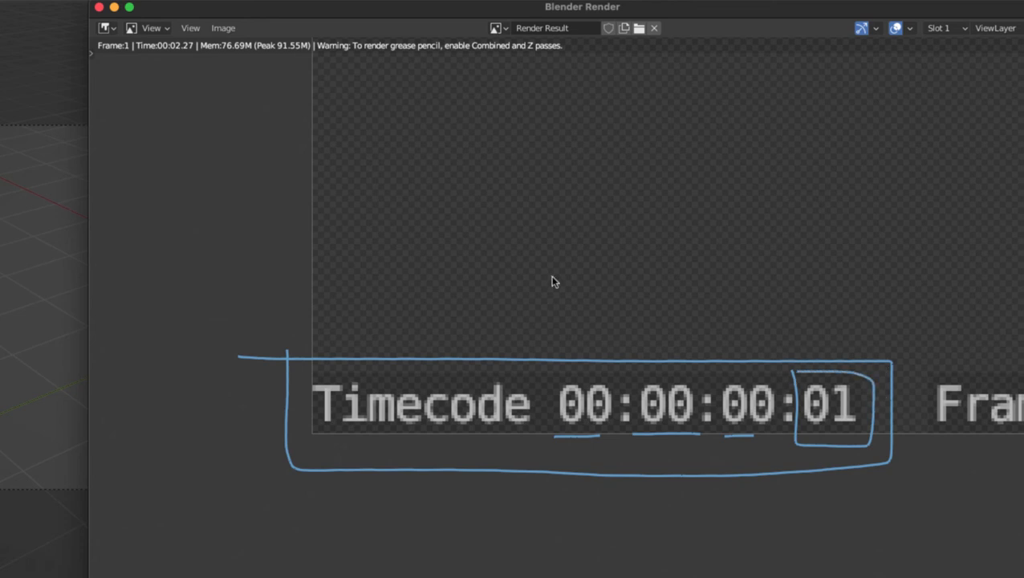
mouse_move(750, 374)
right_mouse_down()
mouse_move(198, 364)
mouse_move(687, 466)
mouse_move(489, 411)
mouse_move(521, 385)
right_mouse_up()
Close the render result window and return to the sphere in the 3D scene.
scroll(582, 322, "down", 4)
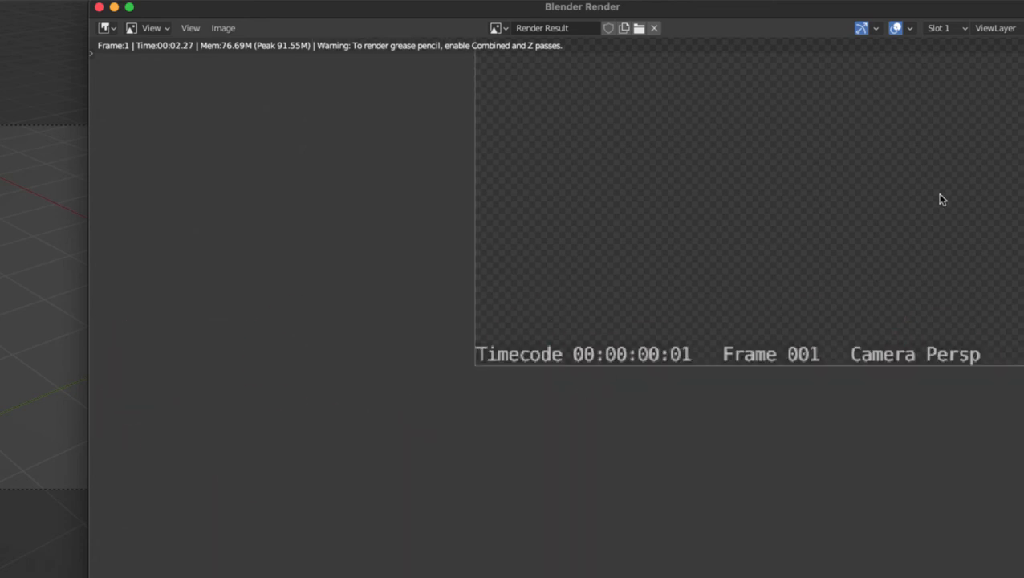
scroll(439, 337, "down", 5)
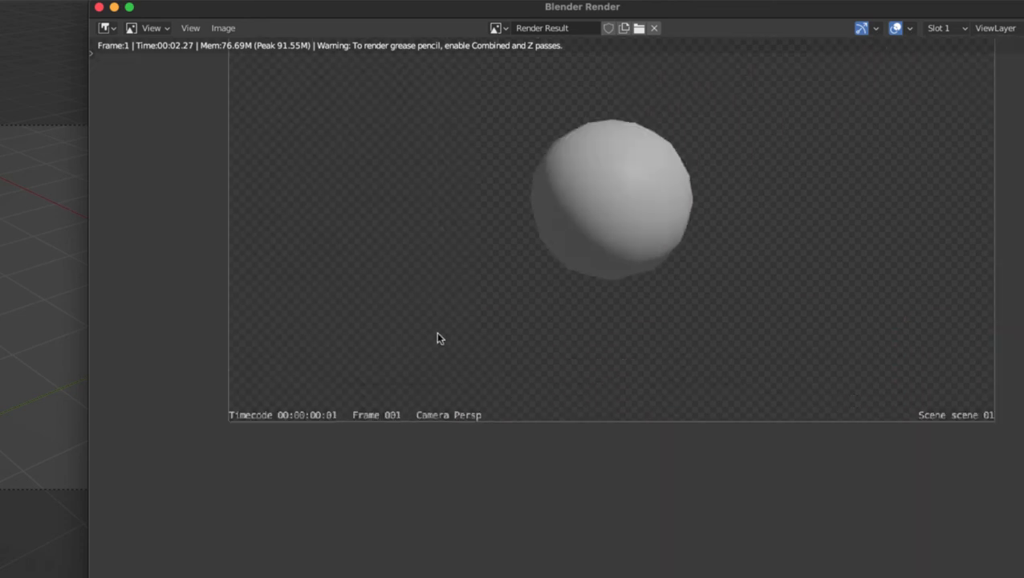
left_click(99, 7)
scroll(274, 309, "up", 2)
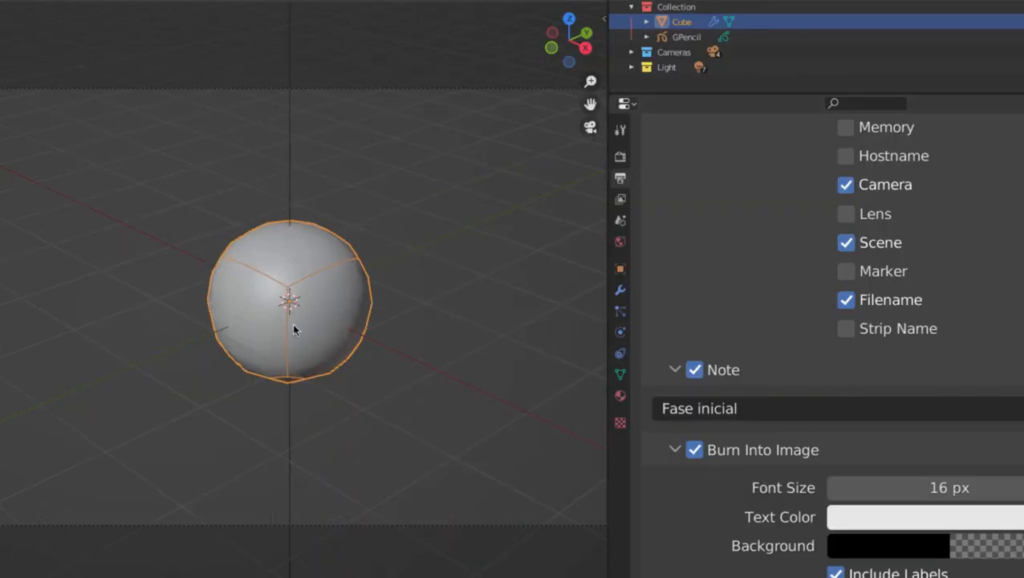
middle_click_drag(292, 323, 284, 323, "shift")
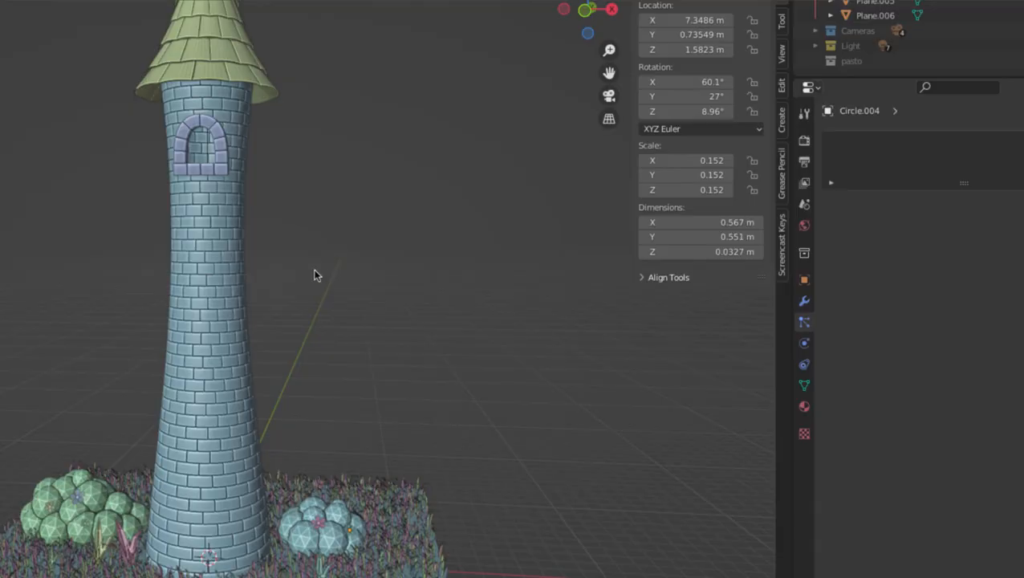
Choose the Persp camera as the active camera of the tower scene.
middle_click_drag(314, 268, 397, 296)
middle_click_drag(523, 310, 487, 300)
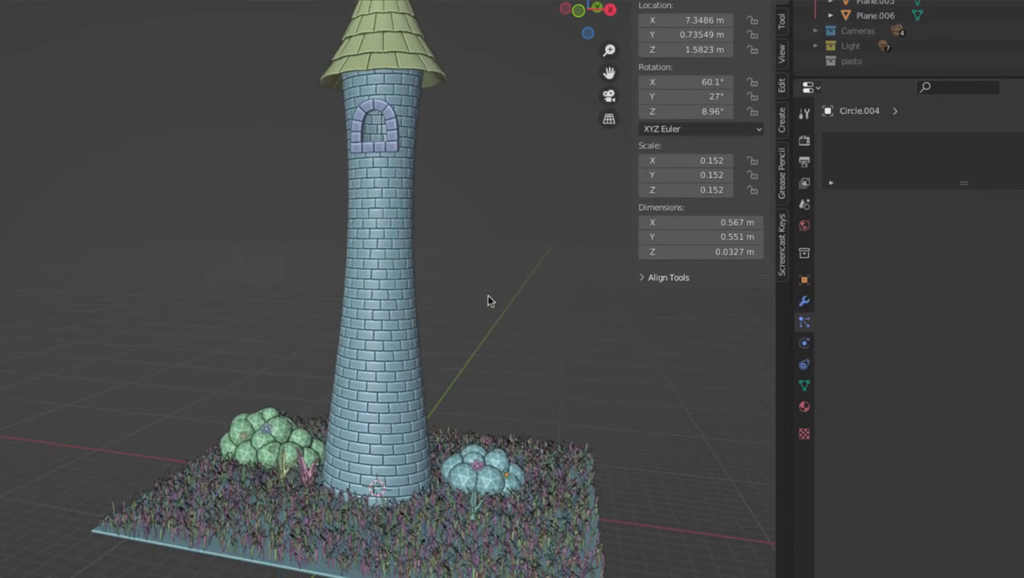
scroll(461, 269, "down", 6)
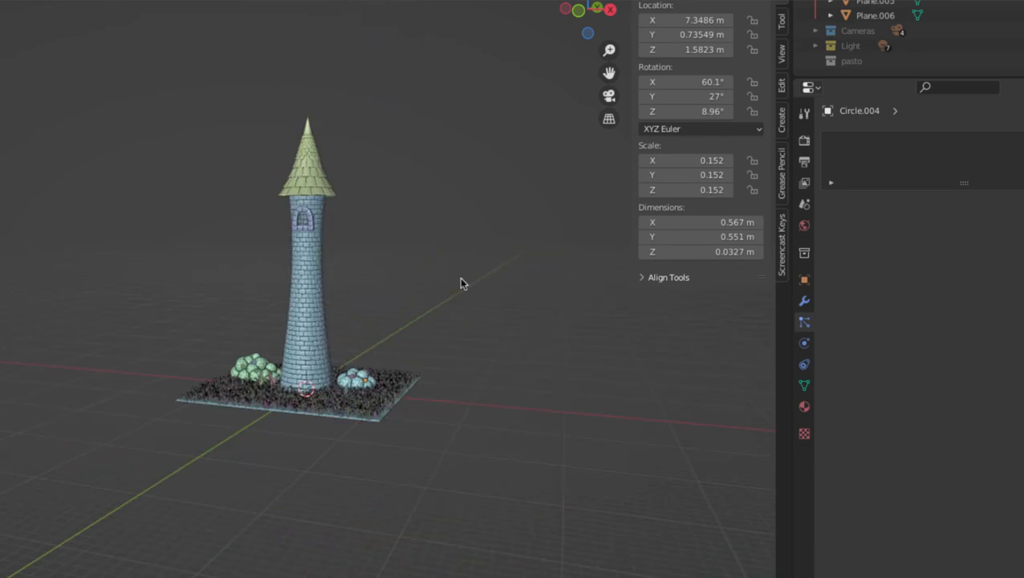
scroll(875, 32, "up", 5)
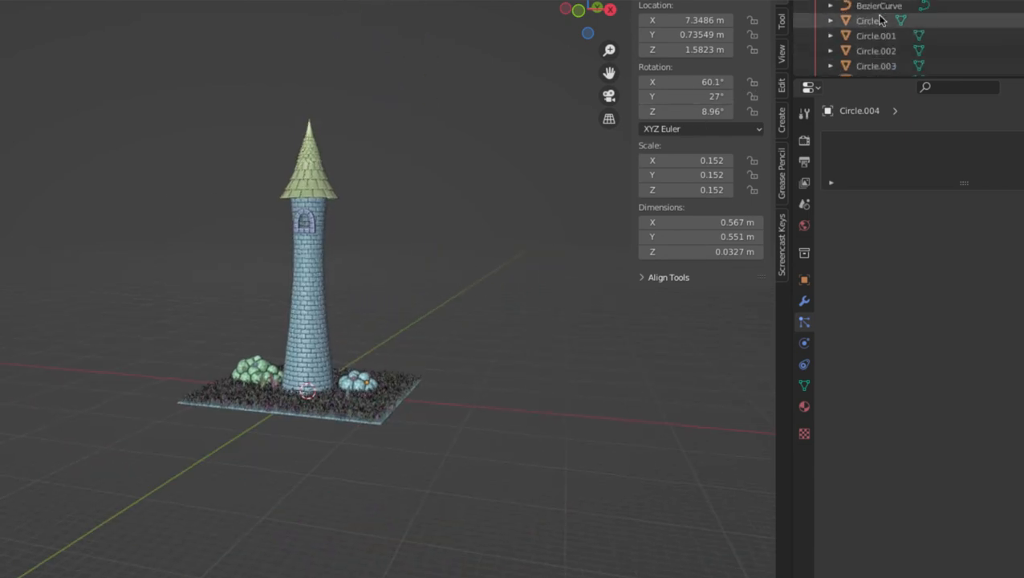
scroll(391, 270, "down", 1)
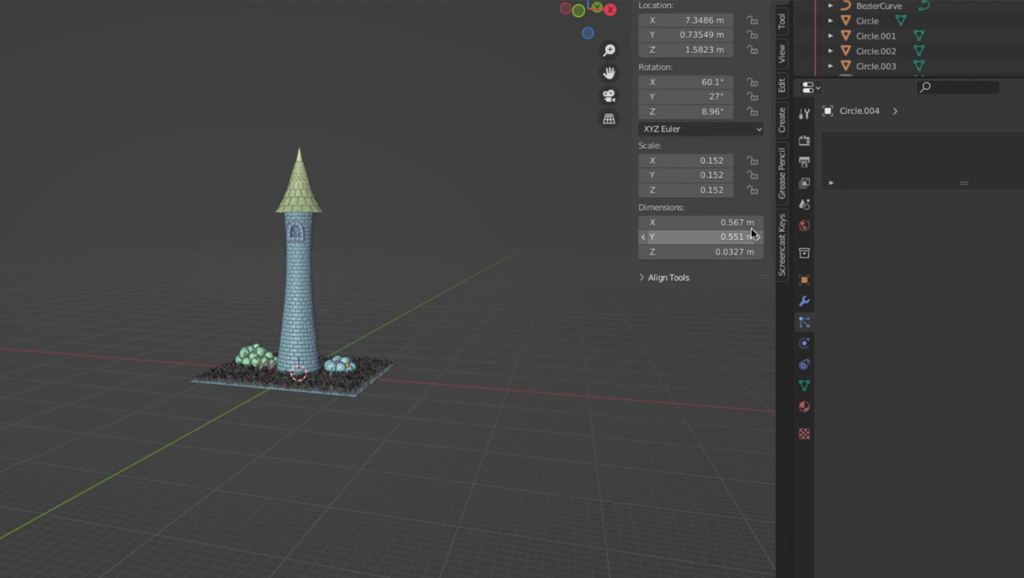
left_click(804, 161)
left_click(804, 184)
left_click(805, 165)
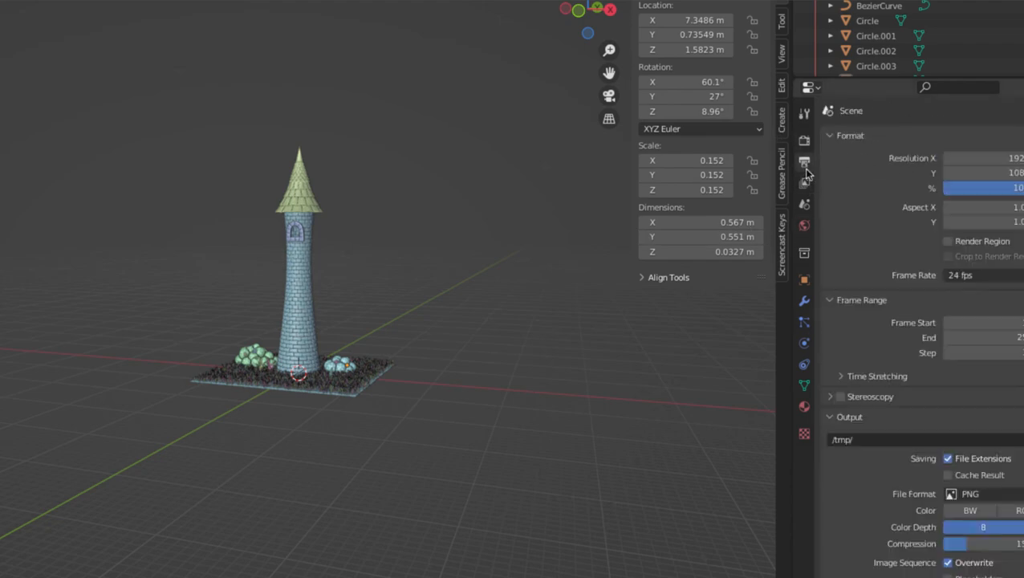
left_click(804, 206)
left_click(972, 158)
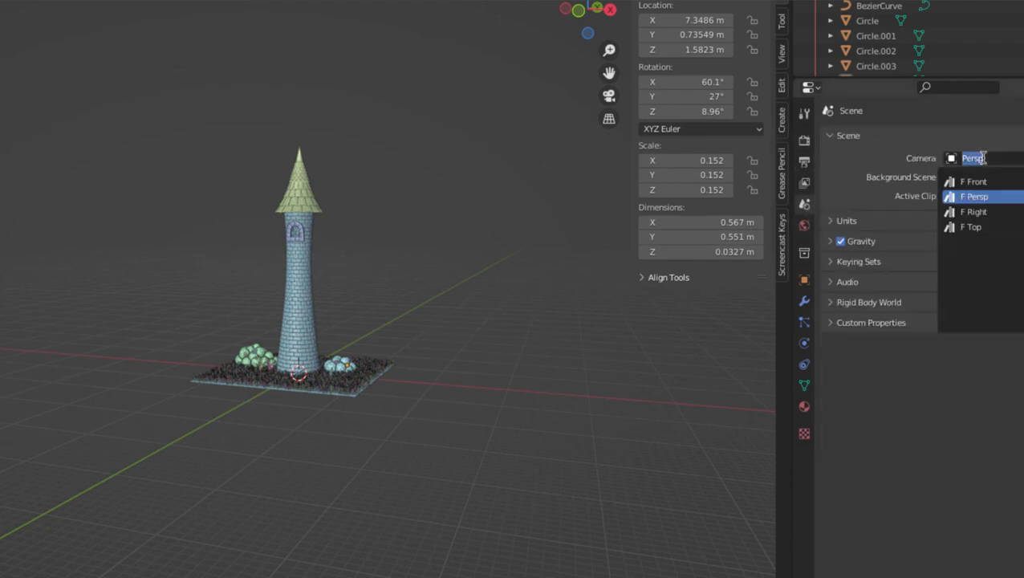
left_click(954, 197)
Go to the scene's output settings, enlarge the properties area, expand the Metadata section and collapse the Output section.
left_click(804, 183)
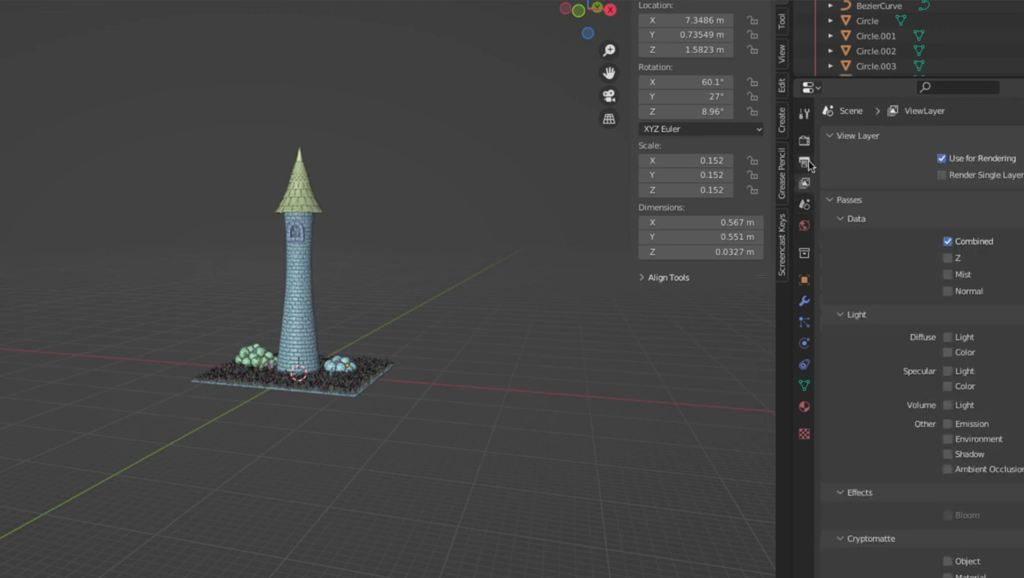
left_click(805, 163)
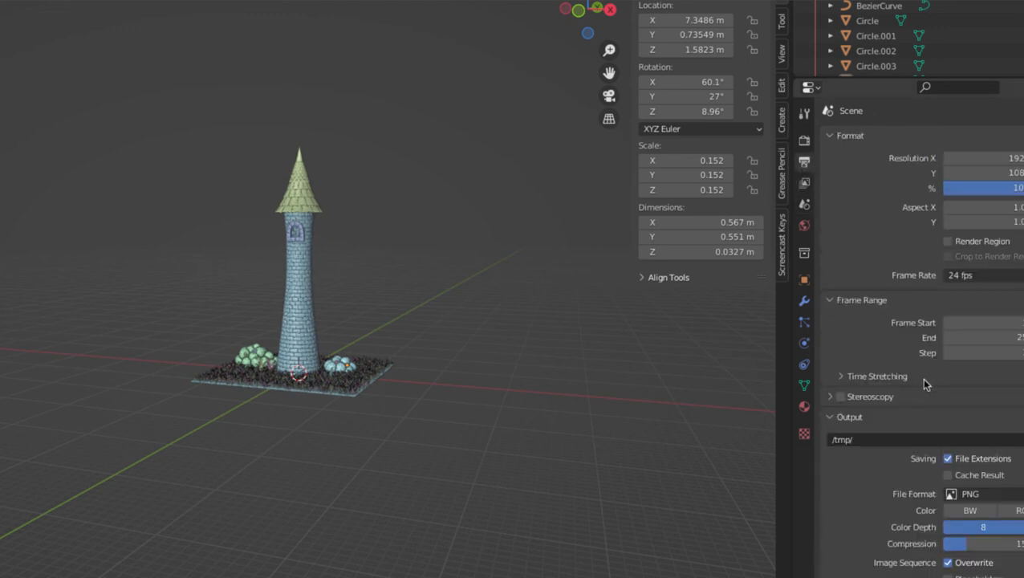
scroll(922, 384, "down", 2)
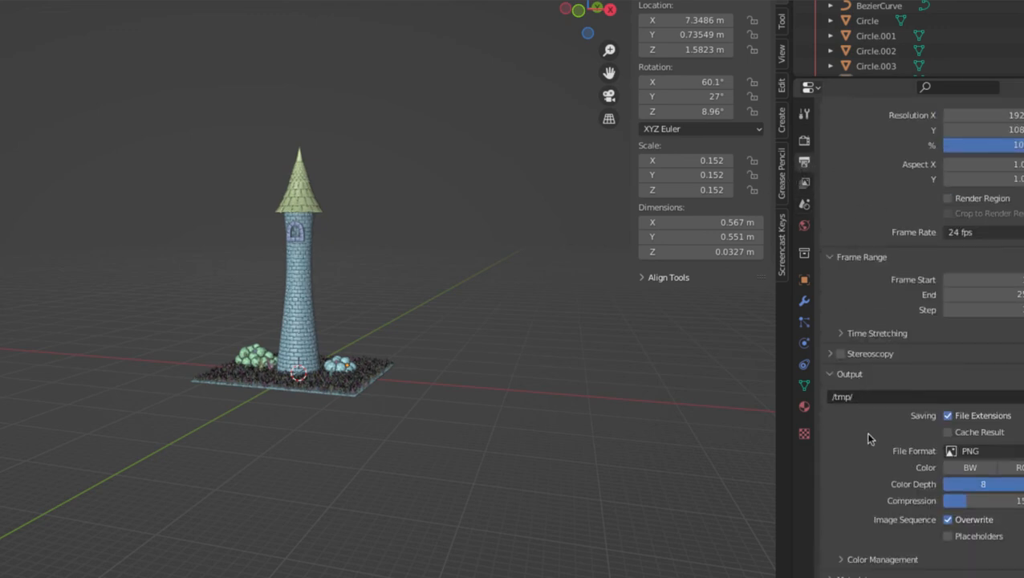
middle_click_drag(868, 434, 856, 351, "ctrl")
left_click_drag(789, 355, 587, 350)
middle_click_drag(843, 372, 806, 210)
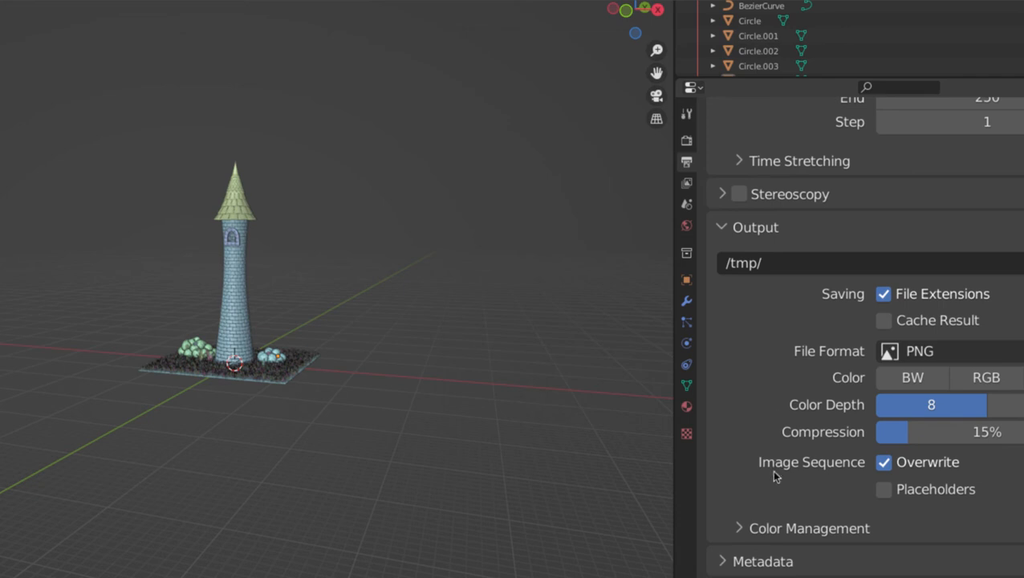
left_click(716, 562)
left_click(722, 227)
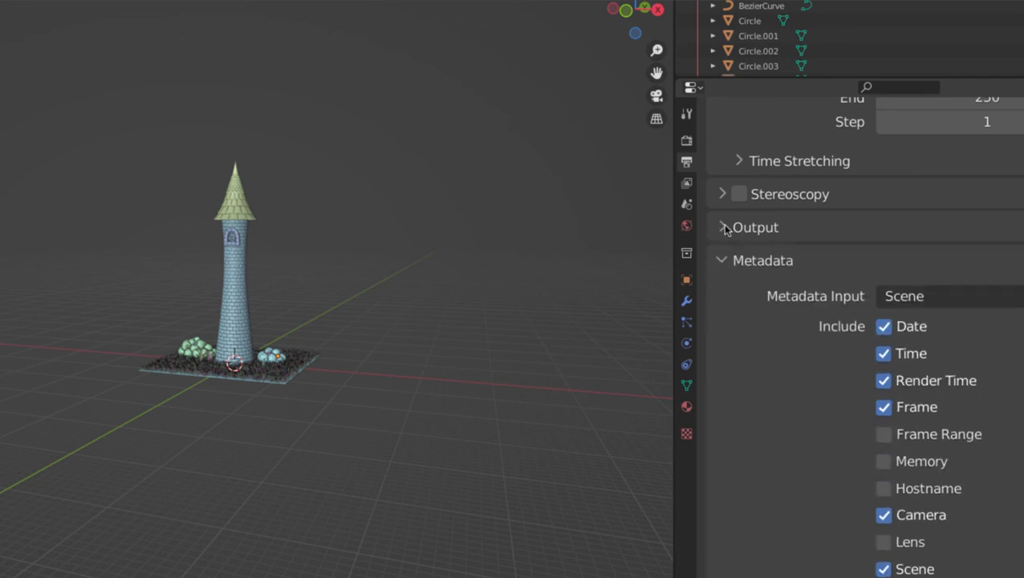
Enable the metadata note and set its text to "La gran torre".
scroll(775, 359, "down", 3)
scroll(774, 359, "down", 1)
left_click(756, 529)
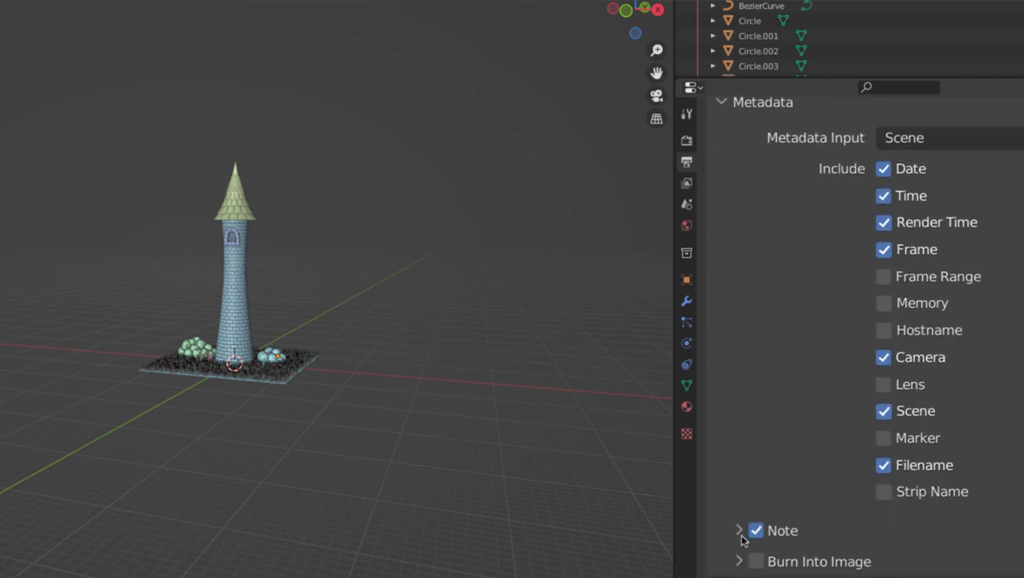
left_click(739, 531)
scroll(781, 553, "down", 1)
left_click(785, 525)
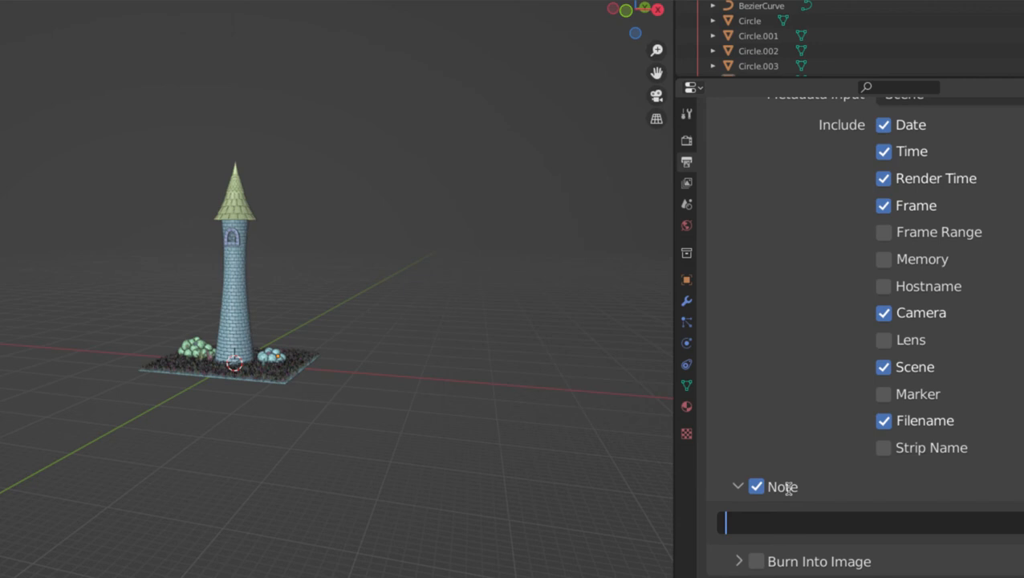
type("La gran torre")
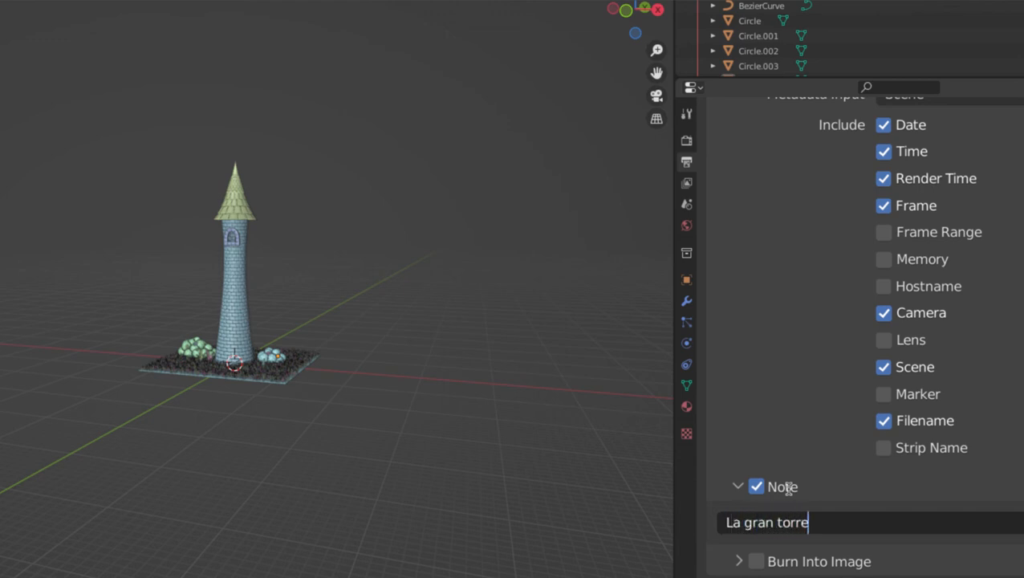
key("Return")
Enable Burn Into Image for the metadata and set its font size to 18 px.
left_click(756, 561)
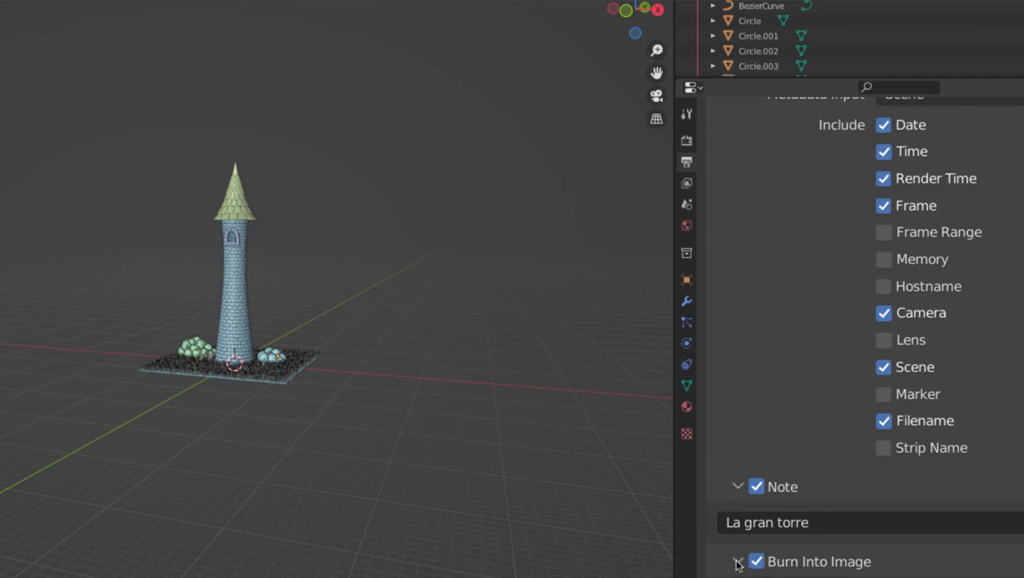
left_click(737, 561)
scroll(737, 561, "down", 3)
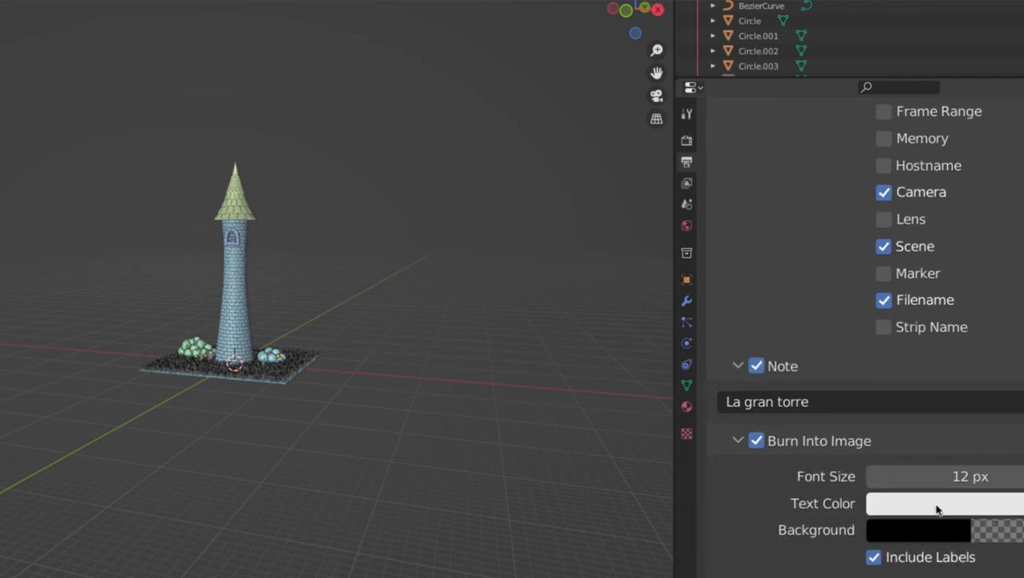
left_click(953, 474)
type("18")
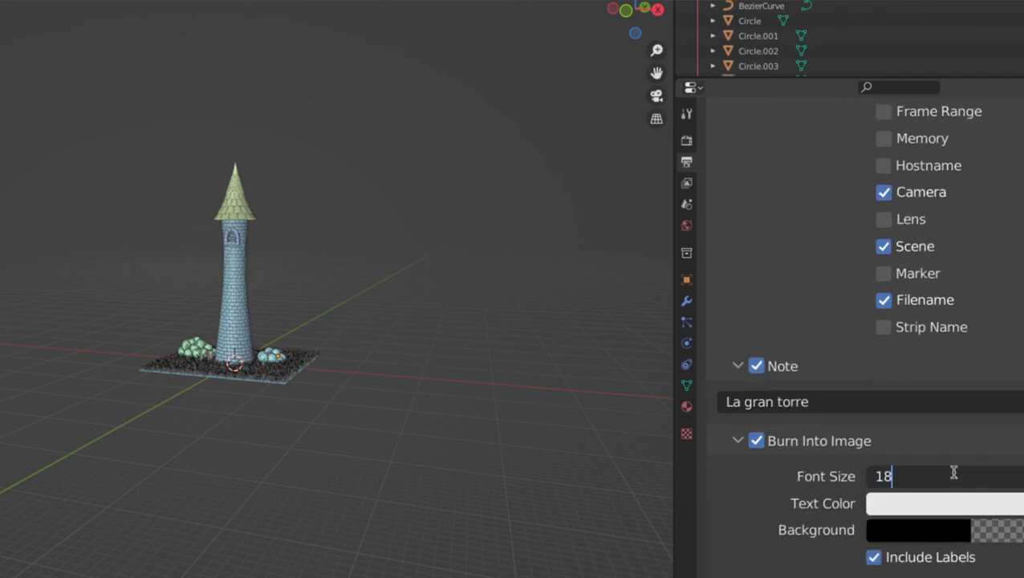
key("Return")
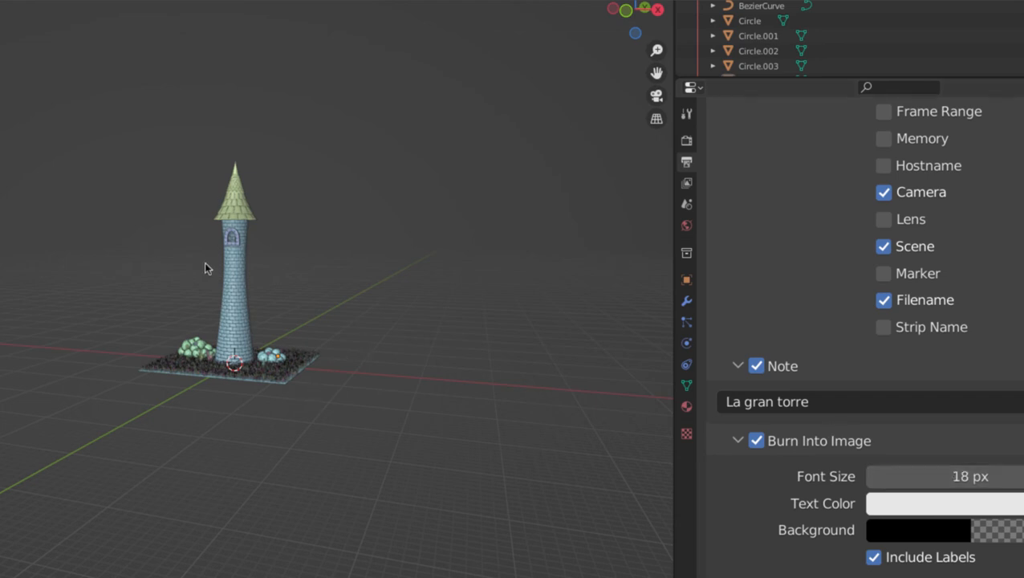
View the tower through the active camera, with the tower large and centred in the viewport.
scroll(226, 280, "up", 2)
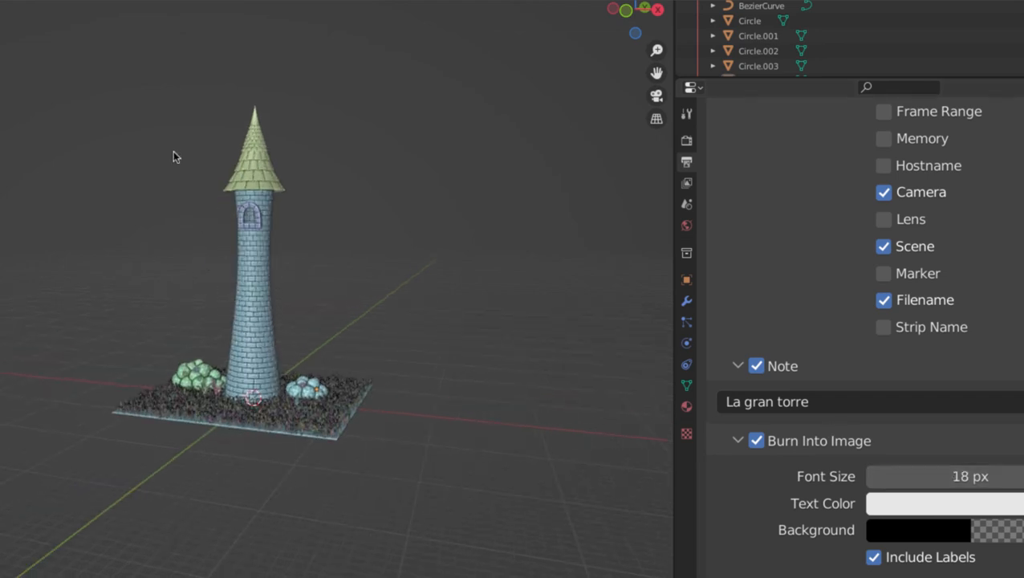
scroll(244, 204, "down", 1)
scroll(234, 224, "up", 8)
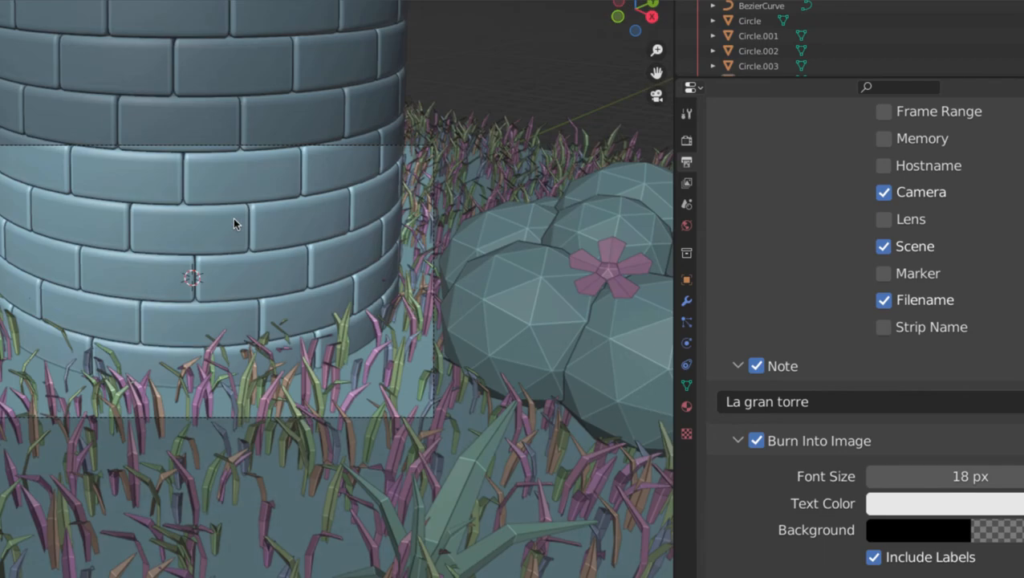
scroll(229, 210, "down", 3)
scroll(230, 192, "down", 5)
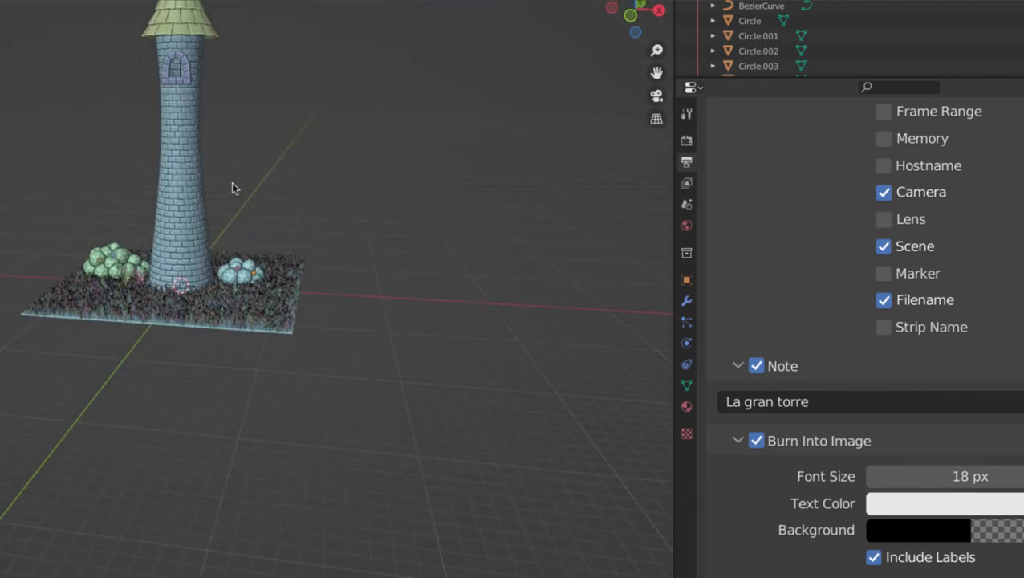
scroll(231, 249, "up", 3)
scroll(233, 244, "down", 1)
scroll(273, 289, "down", 4)
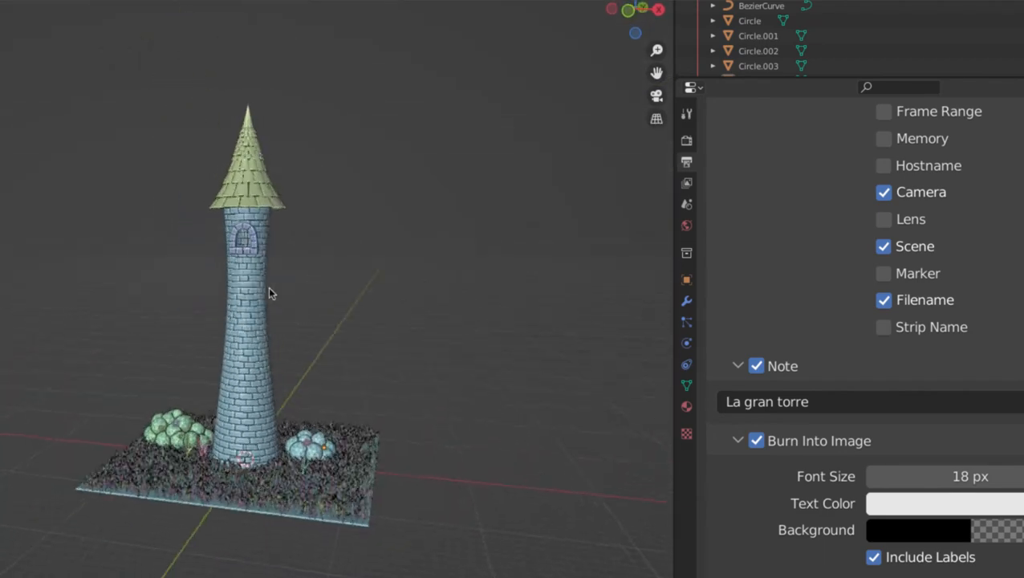
key("KP_0")
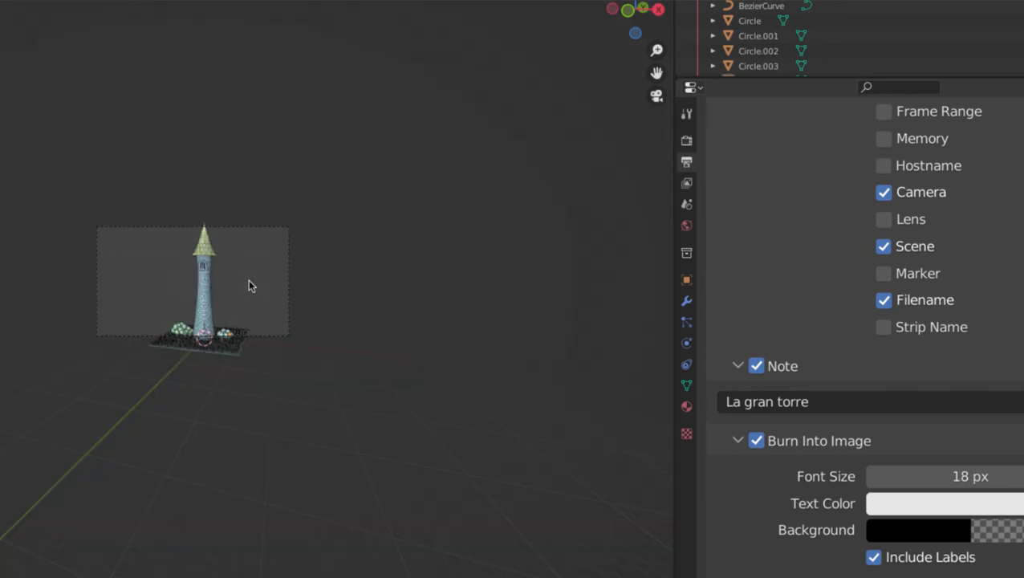
scroll(197, 267, "up", 8)
scroll(25, 233, "down", 5)
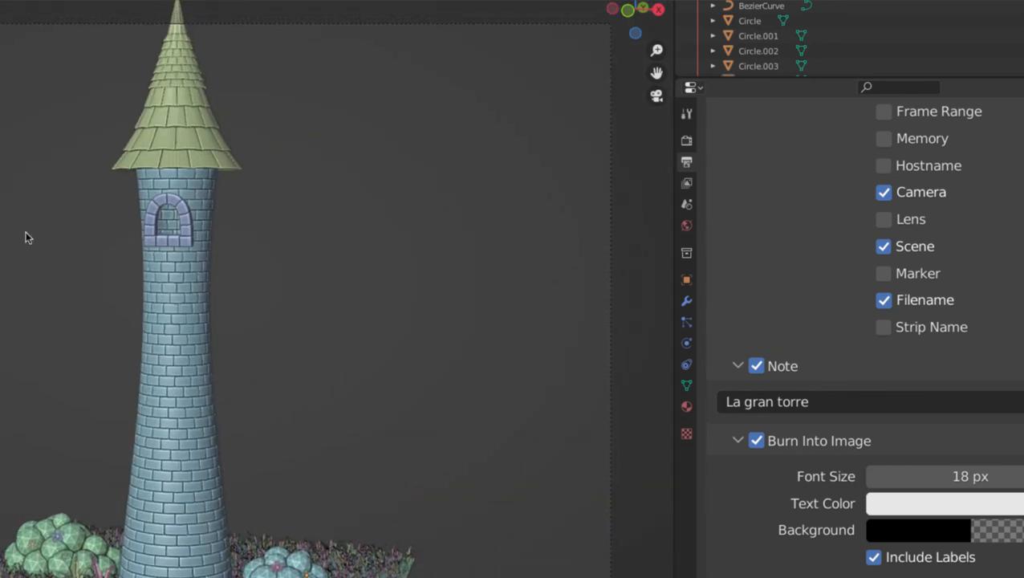
middle_click_drag(208, 286, 320, 288)
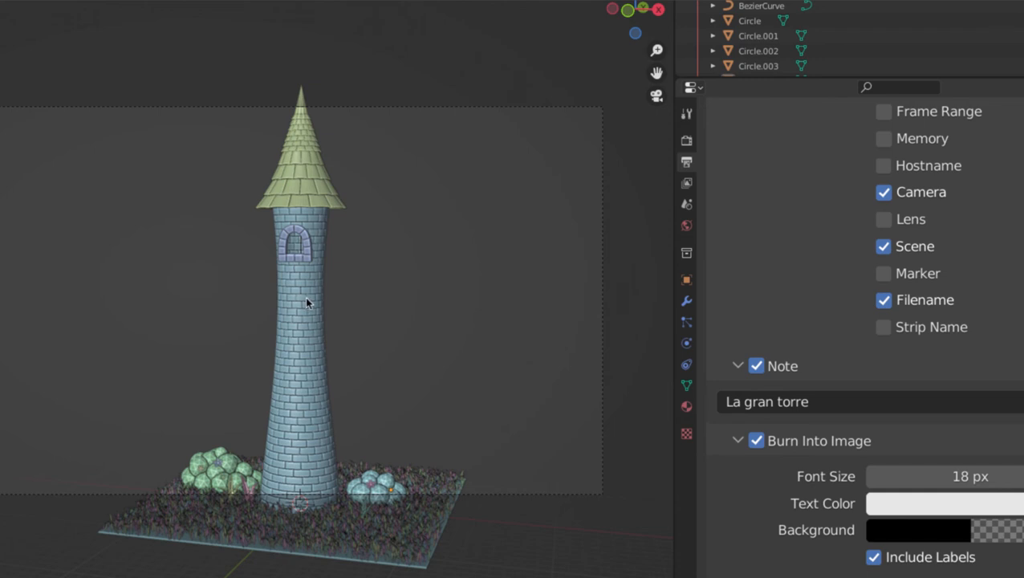
Extend the metadata note to read "La gran torre - fase inicial".
left_click(868, 402)
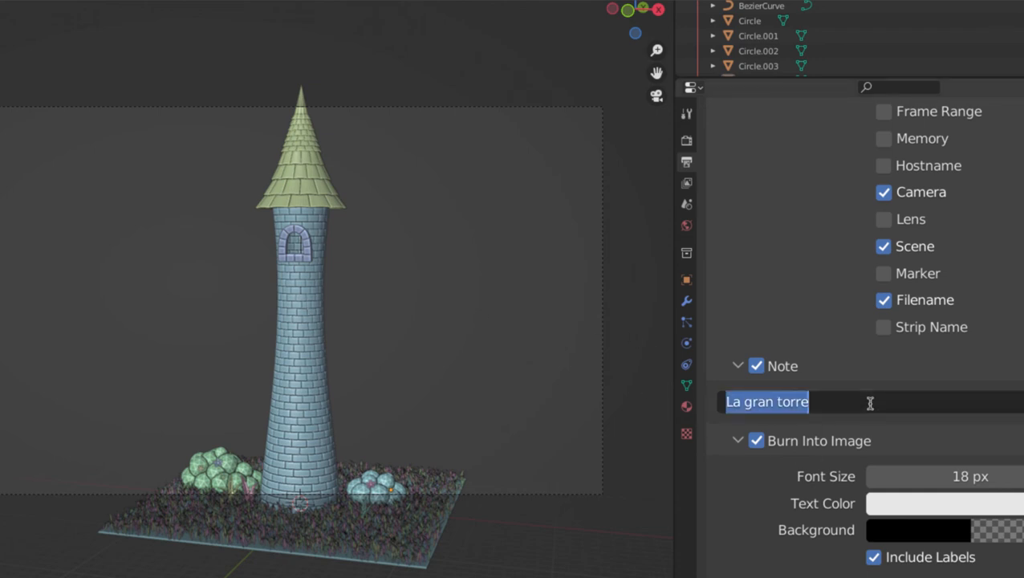
left_click(870, 402)
type("- ")
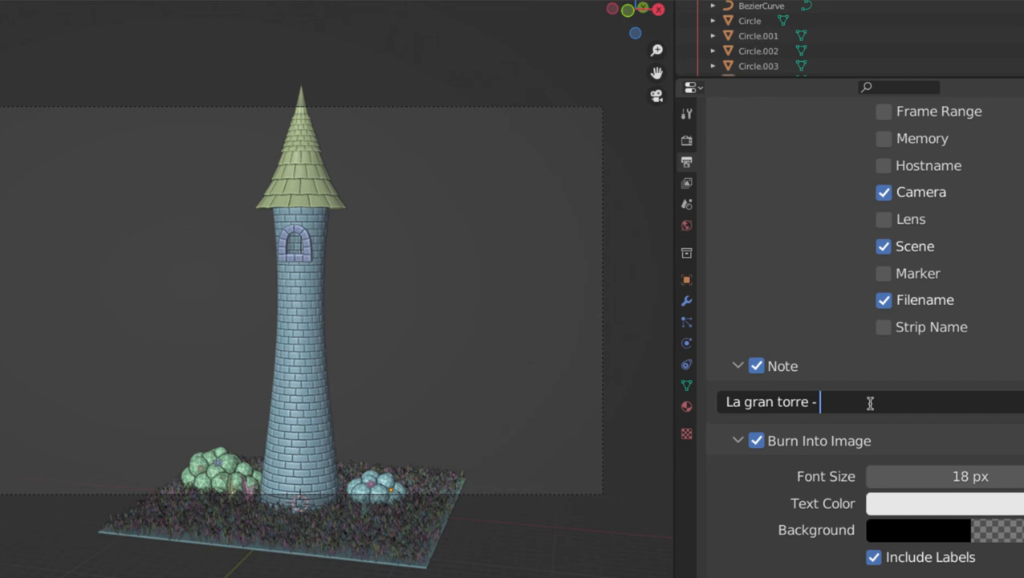
type("fase inicial")
key("Return")
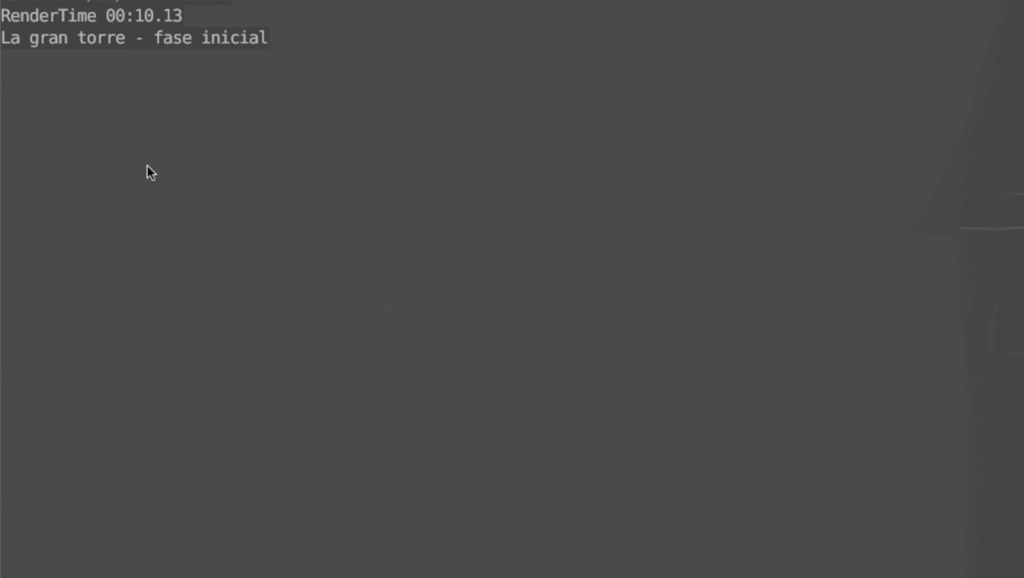
Examine the note line and the timecode, frame and camera stamps on the rendered tower image.
mouse_move(2, 70)
left_mouse_down()
mouse_move(279, 71)
mouse_move(272, 14)
mouse_move(9, 27)
left_mouse_up()
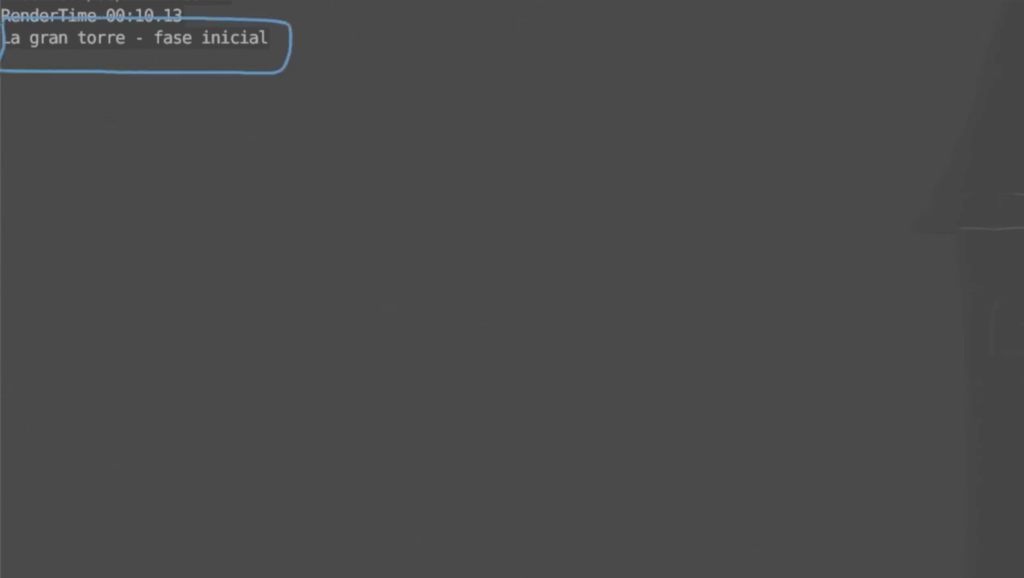
mouse_move(32, 44)
right_mouse_down()
mouse_move(744, 29)
mouse_move(324, 103)
right_mouse_up()
middle_click_drag(898, 541, 678, 195)
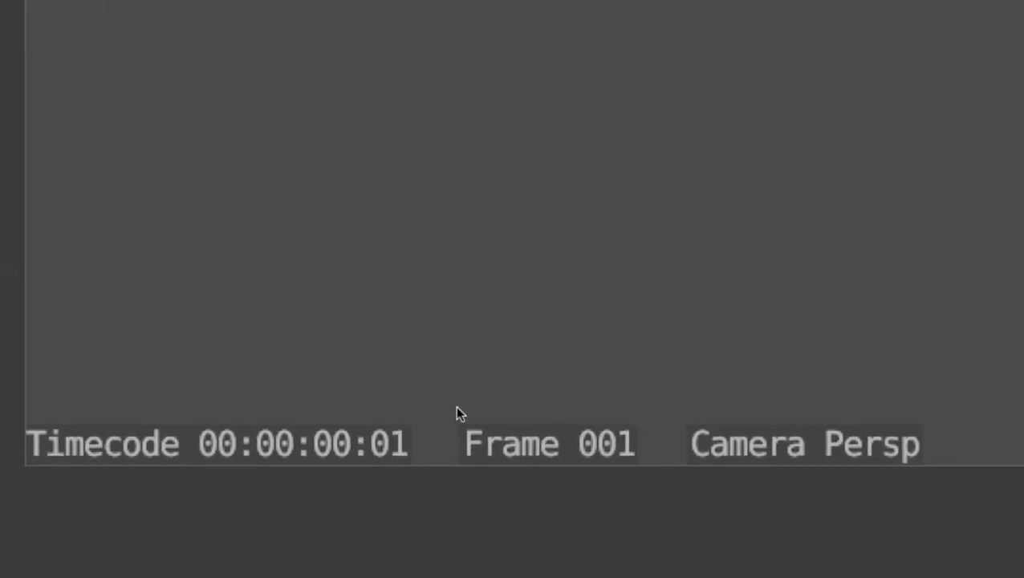
mouse_move(455, 363)
left_mouse_down()
mouse_move(464, 473)
mouse_move(669, 369)
mouse_move(449, 360)
left_mouse_up()
mouse_move(449, 359)
right_mouse_down()
mouse_move(468, 361)
mouse_move(421, 429)
right_mouse_up()
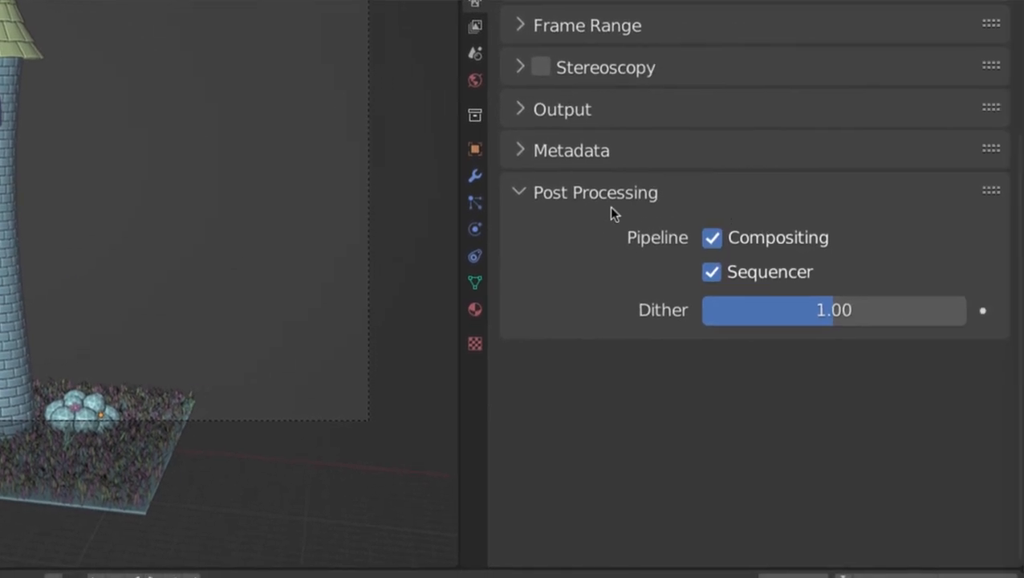
Change the second 3D viewport into a Compositor, enable Use Nodes, and fit the node tree in view without the sidebar.
left_click(714, 236)
left_click(712, 238)
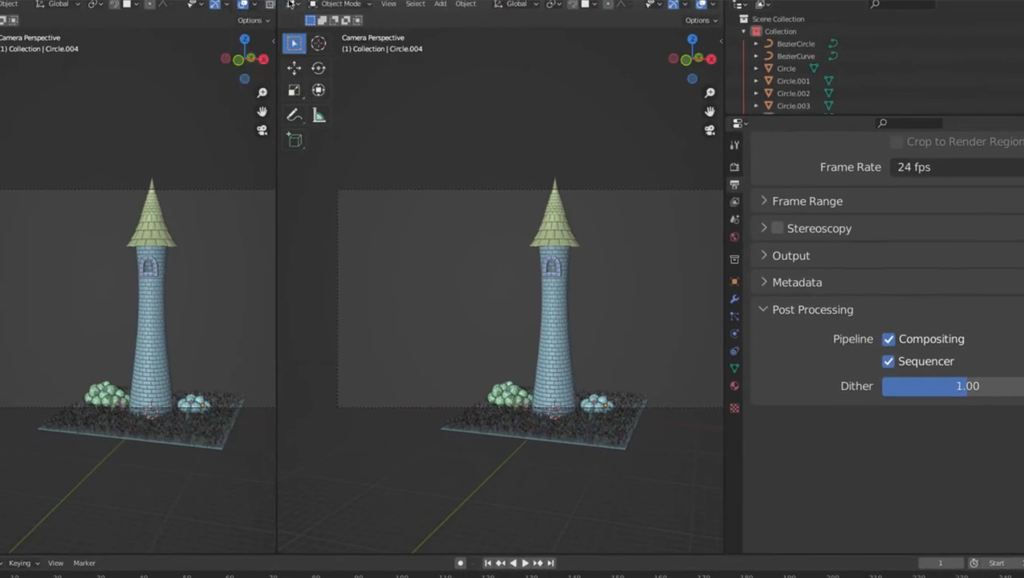
left_click(276, 1)
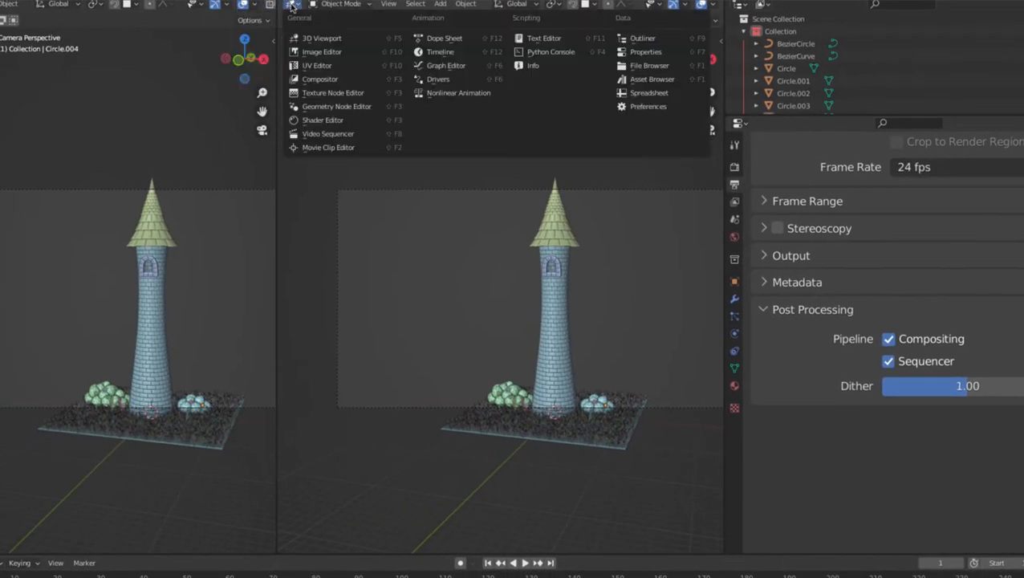
left_click(337, 80)
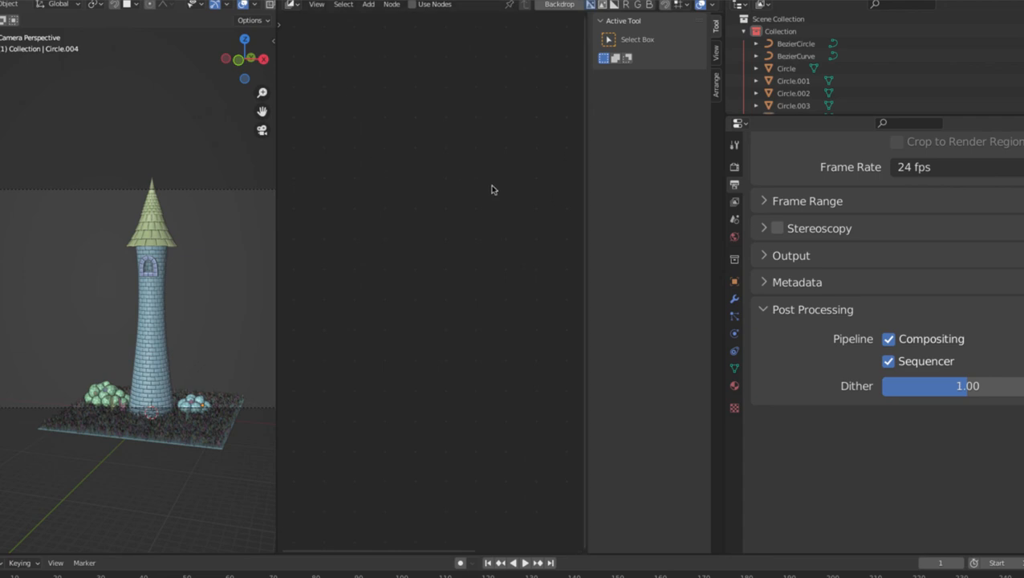
left_click(412, 4)
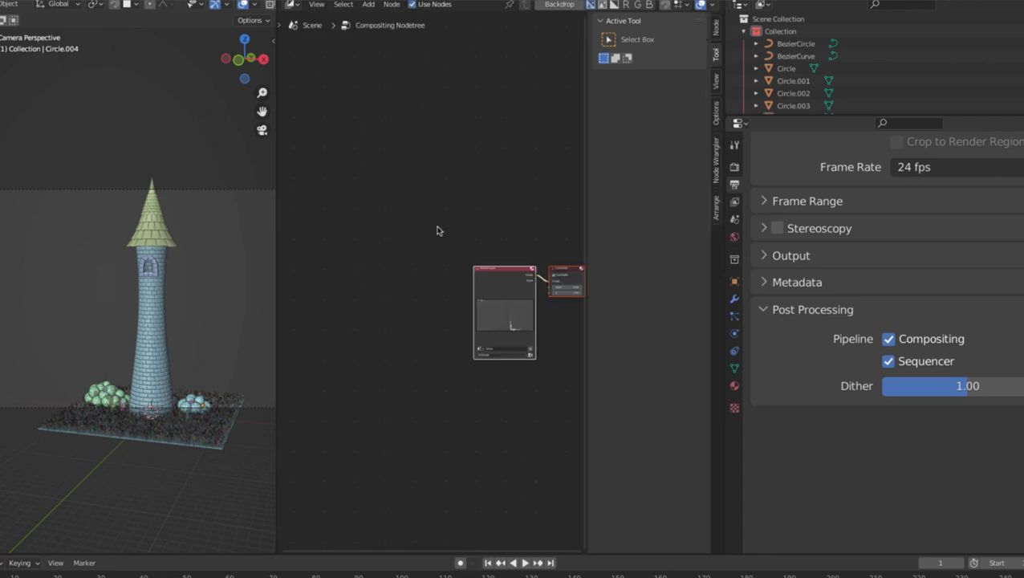
key("Home")
key("n")
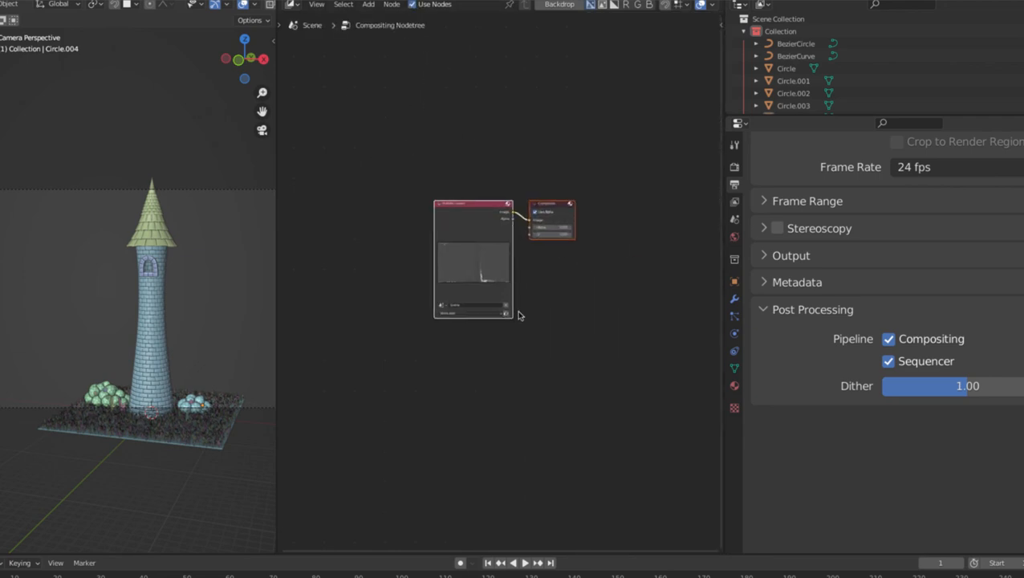
scroll(532, 270, "up", 4)
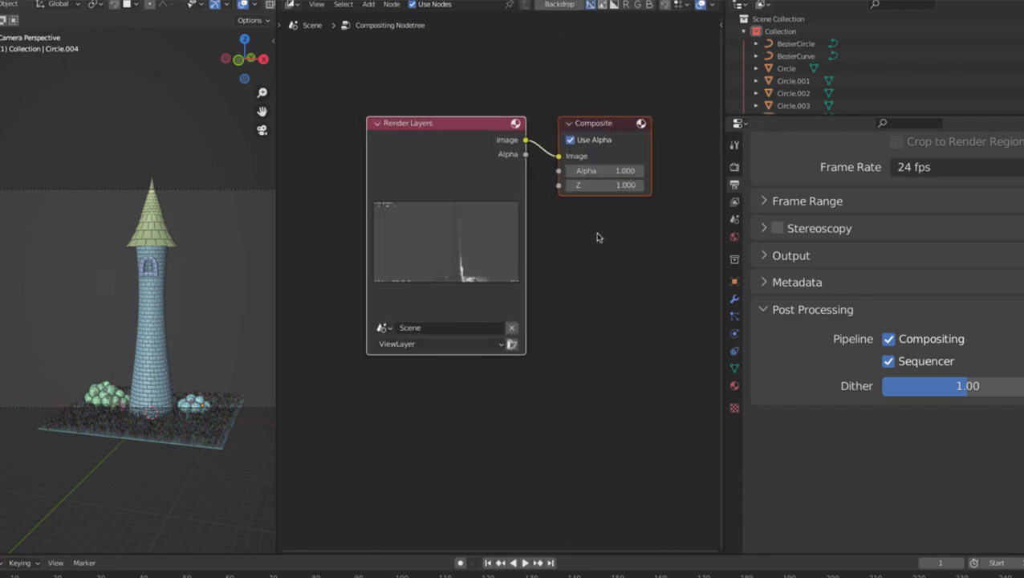
Move the Render Layers and Composite nodes farther apart to leave a wide gap between them.
left_click(597, 238)
left_click_drag(597, 128, 627, 126)
middle_click_drag(545, 266, 526, 305)
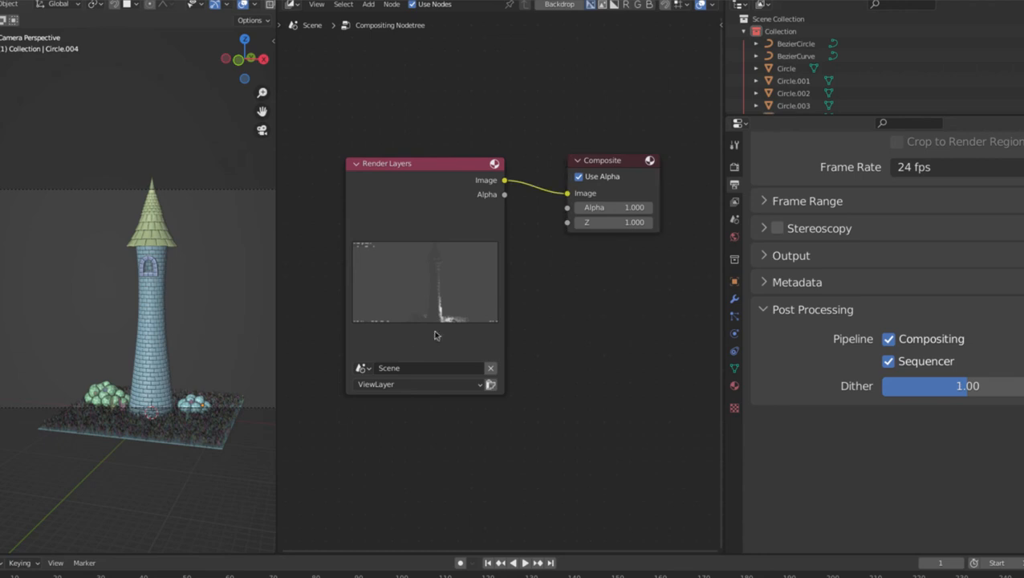
left_click(366, 370)
left_click_drag(455, 264, 385, 294)
left_click_drag(609, 161, 649, 156)
middle_click_drag(485, 260, 505, 268)
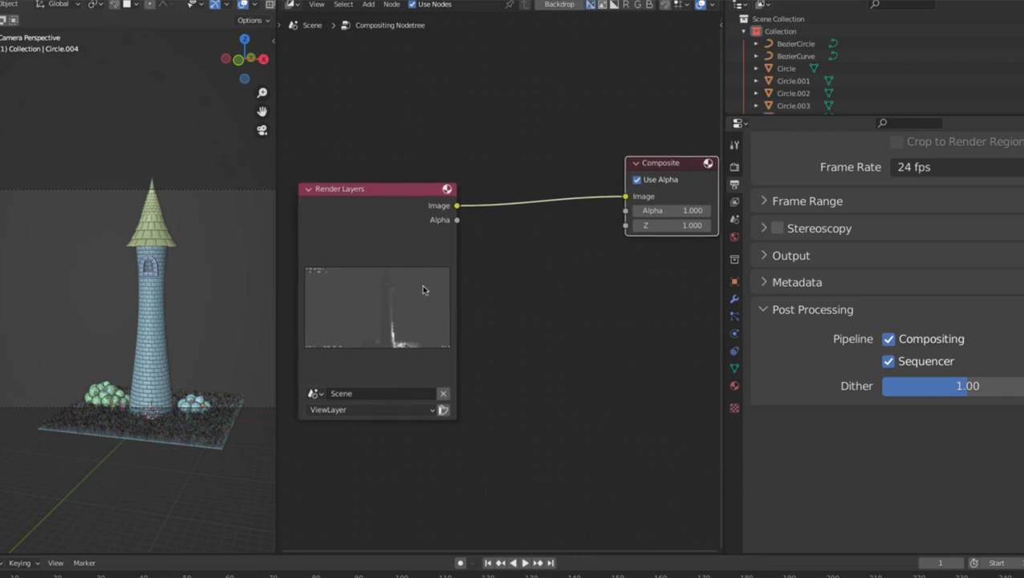
left_click_drag(406, 258, 366, 241)
middle_click_drag(410, 257, 430, 258)
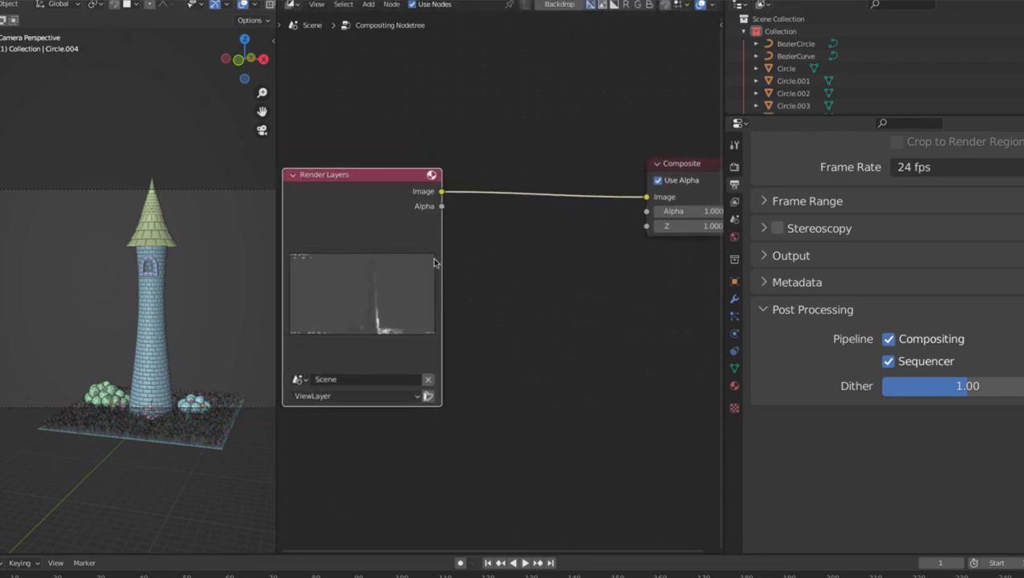
left_click_drag(397, 249, 392, 257)
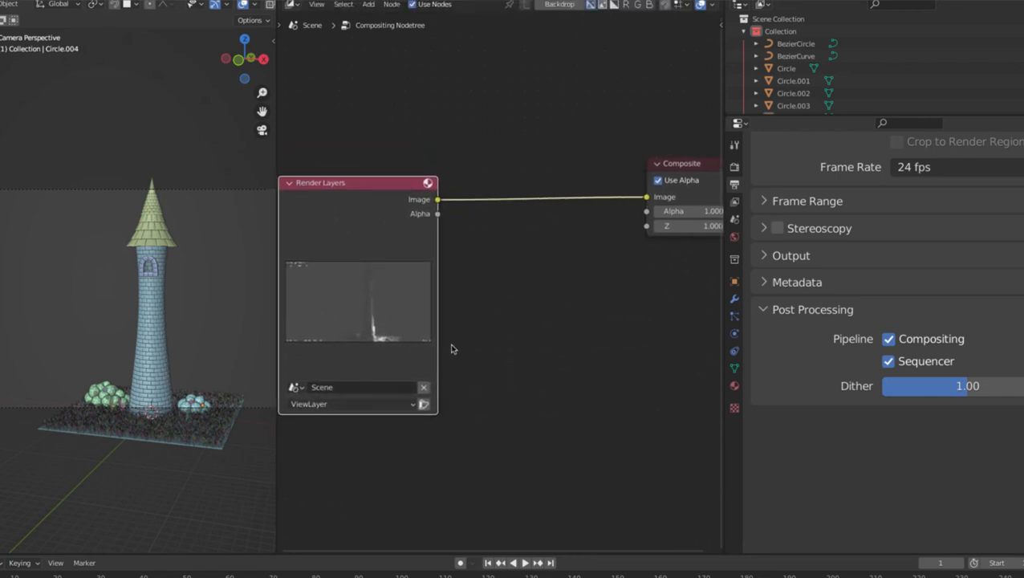
Check the scene choices offered by the Render Layers node and leave the node deselected.
left_click(293, 387)
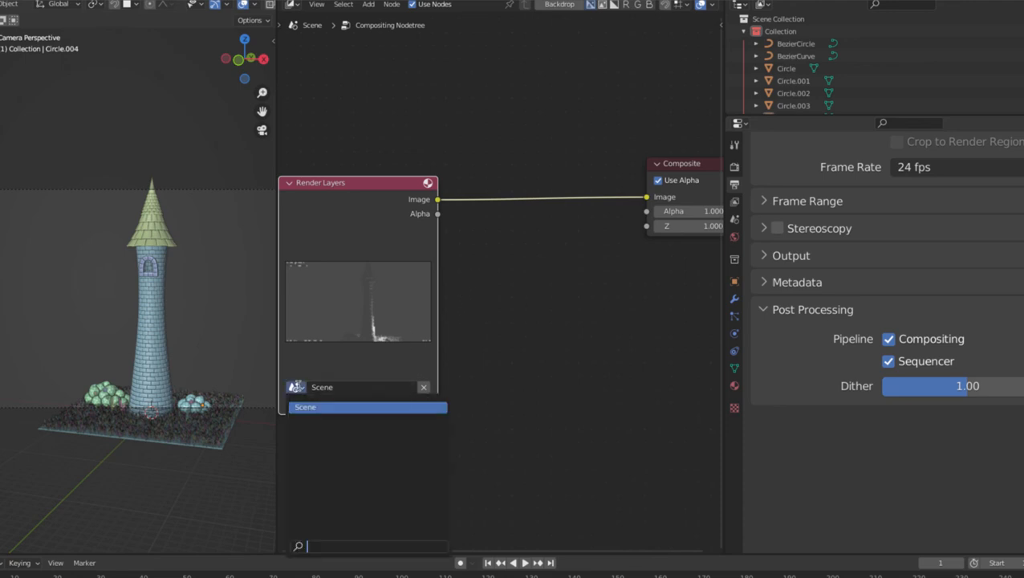
key("Escape")
left_click(479, 180)
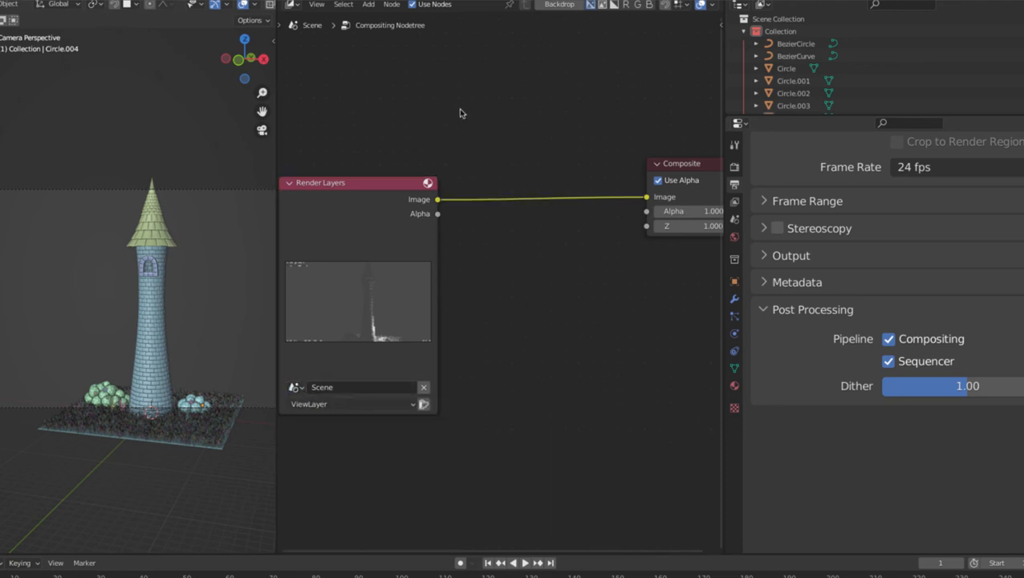
middle_click_drag(481, 113, 476, 113)
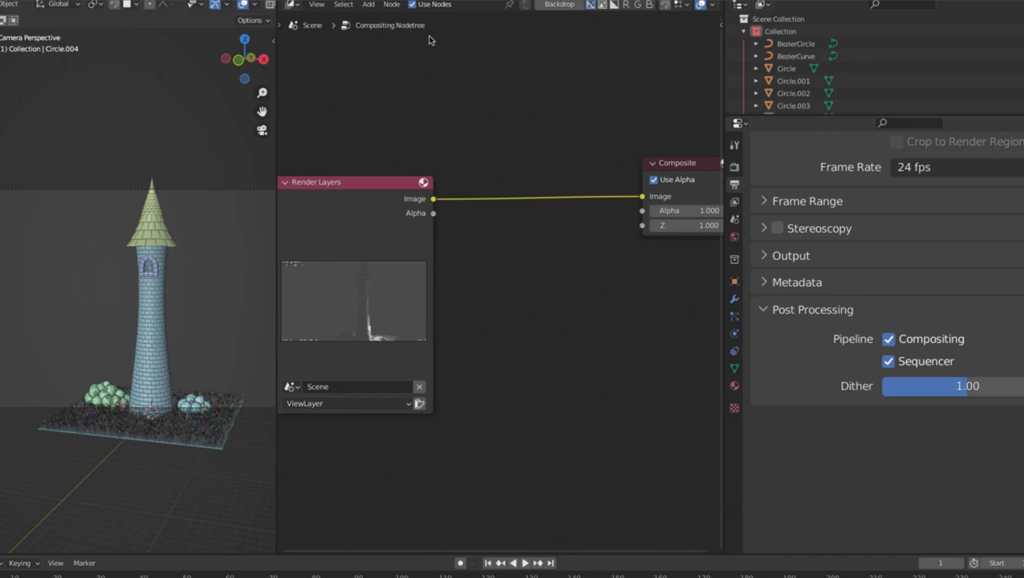
Change the Compositor area into a Video Sequencer and zoom in on its timeline.
left_click(290, 5)
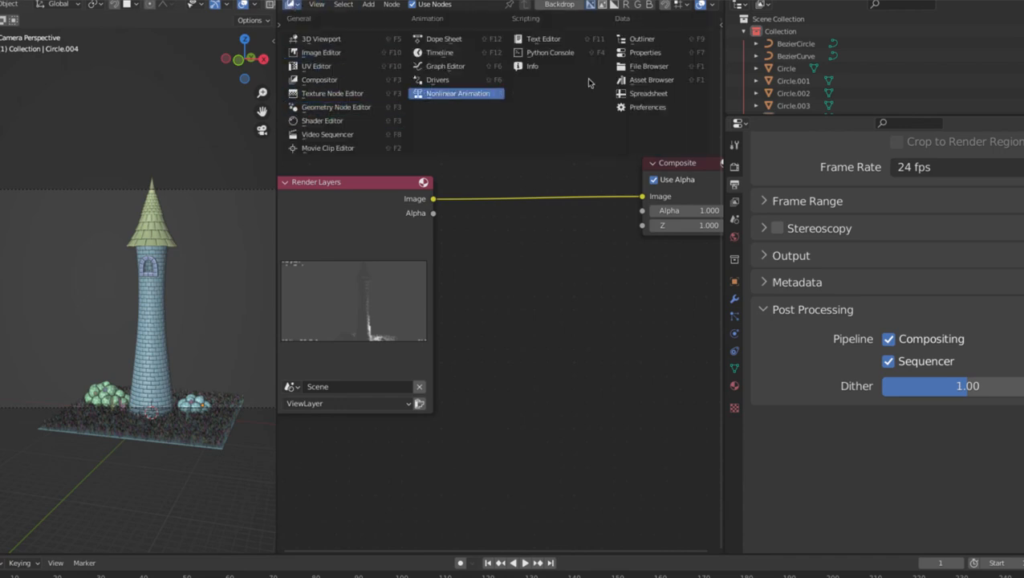
left_click(343, 134)
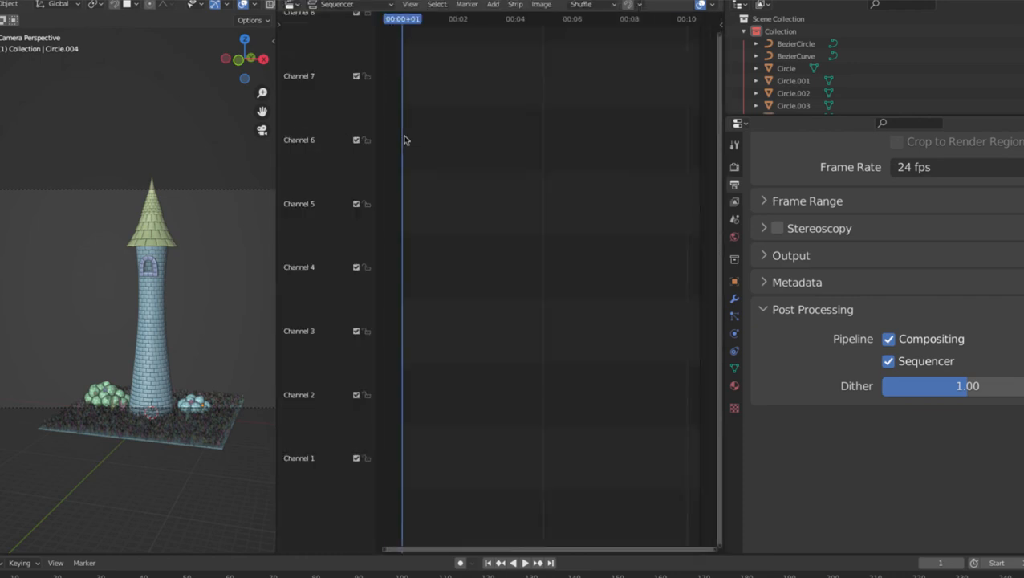
scroll(407, 140, "up", 3)
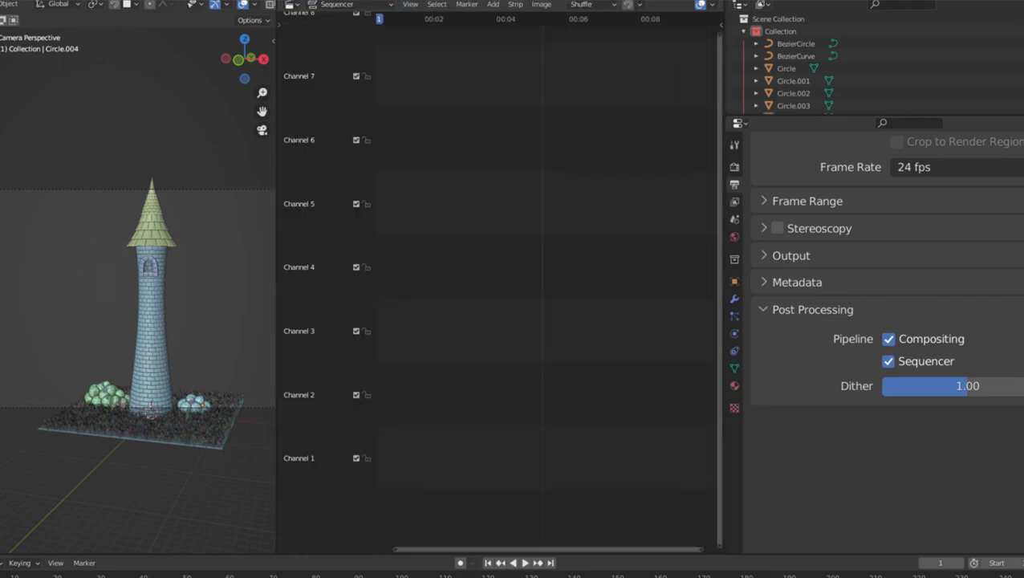
Split the sequencer into two stacked areas and switch the upper one to the Preview view type.
left_click_drag(278, 3, 306, 291)
left_click(331, 5)
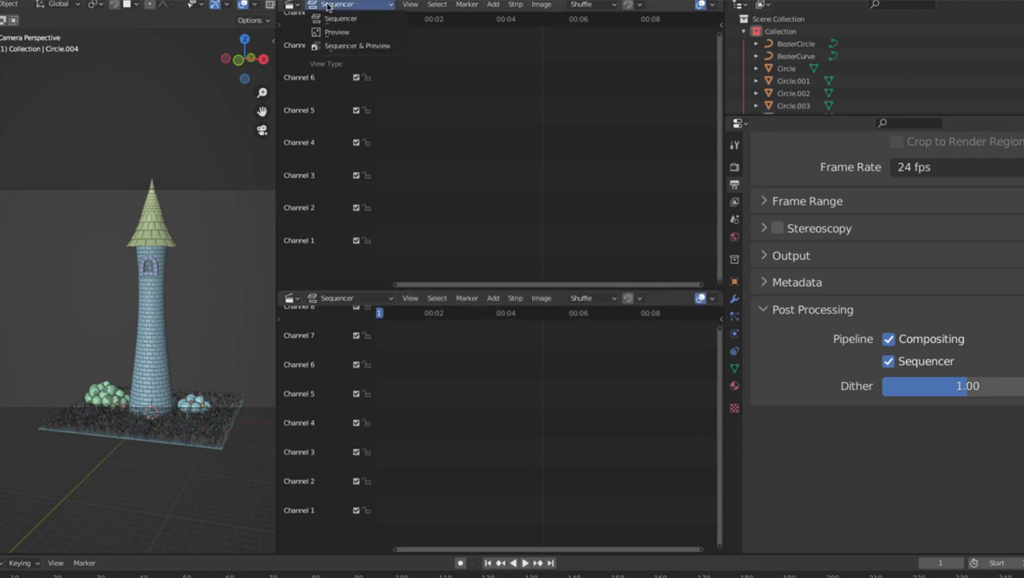
left_click(333, 32)
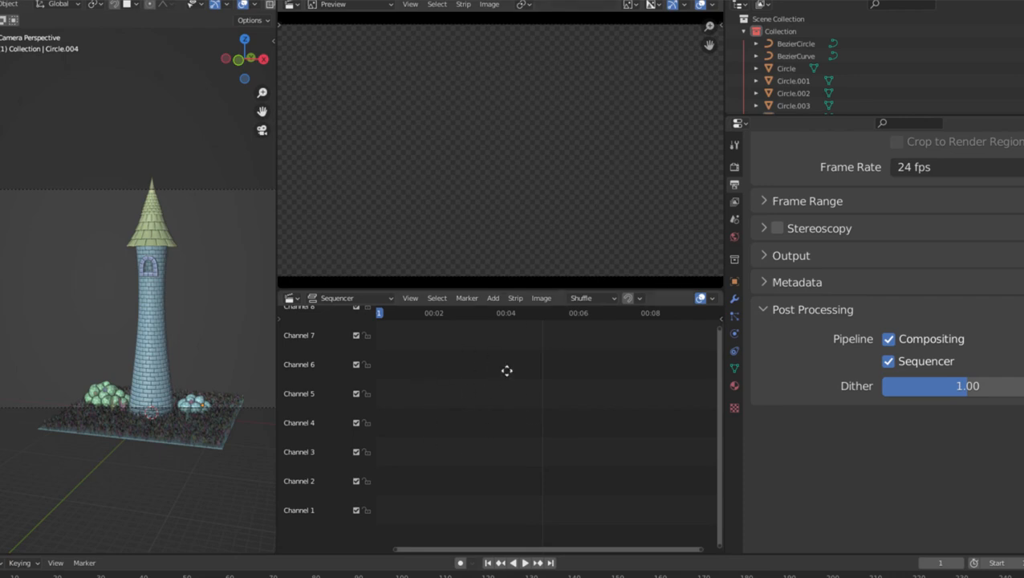
scroll(467, 401, "down", 2)
middle_click_drag(466, 397, 468, 415)
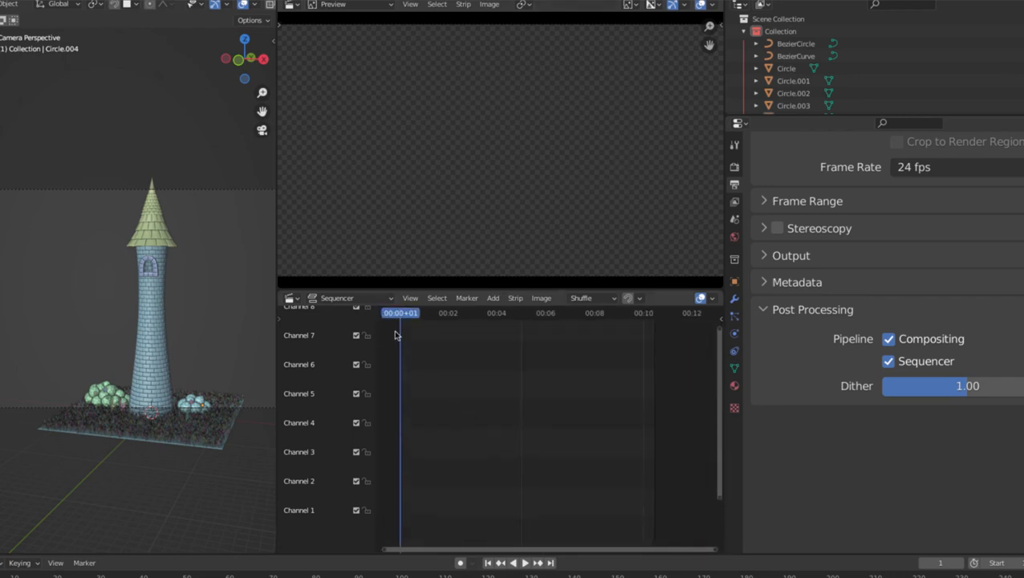
mouse_move(405, 315)
left_mouse_down()
mouse_move(574, 318)
mouse_move(402, 334)
mouse_move(414, 328)
left_mouse_up()
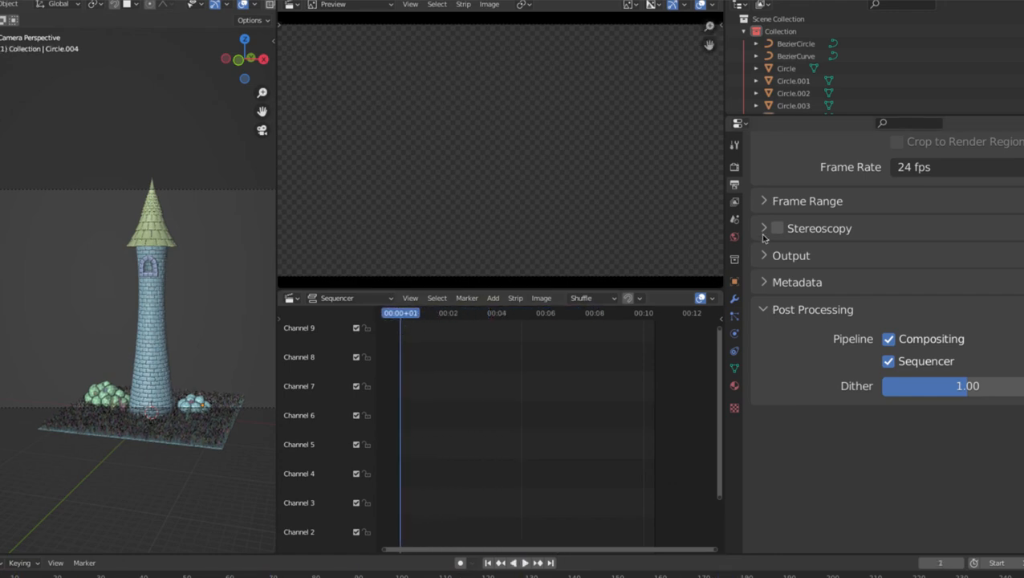
Toggle the Sequencer and Compositing pipeline options and collapse the Post Processing section.
left_click(887, 362)
left_click(889, 339)
left_click(888, 360)
left_click(785, 313)
scroll(831, 300, "up", 5)
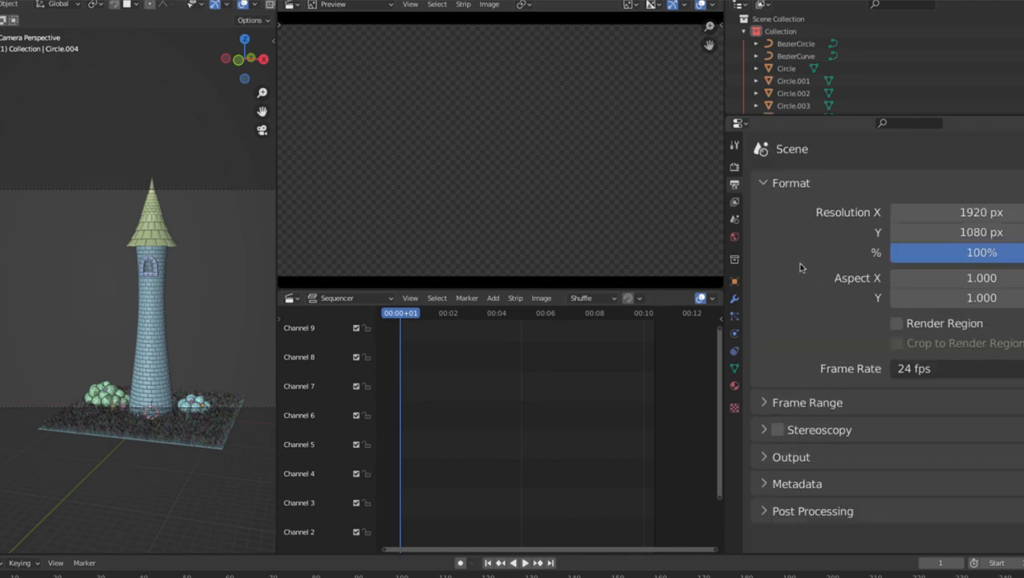
Open the View Layer properties and try out Render Single Layer and Use for Rendering, leaving only Use for Rendering enabled.
left_click(735, 203)
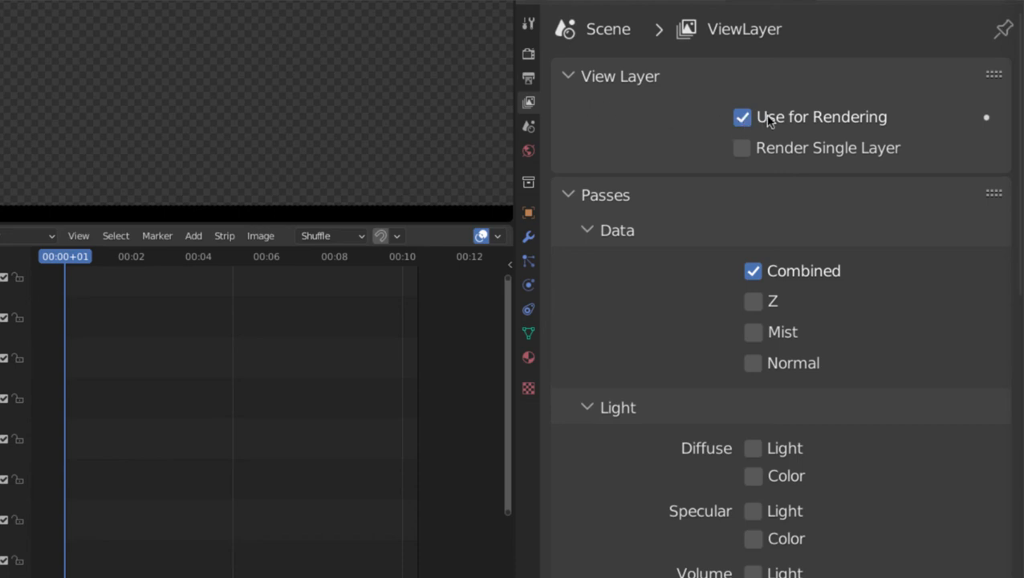
left_click(741, 148)
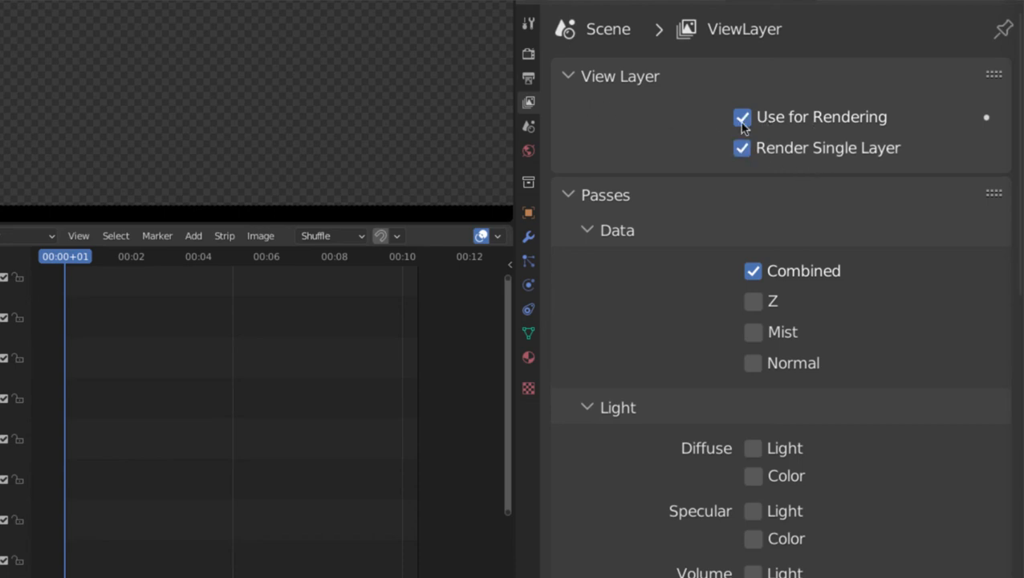
left_click(741, 118)
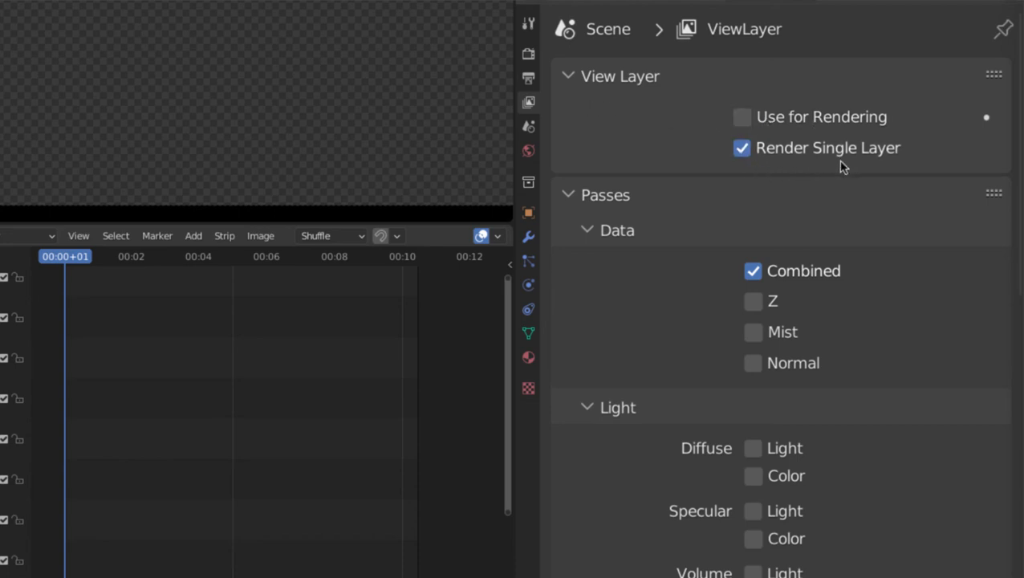
left_click(741, 149)
left_click(742, 118)
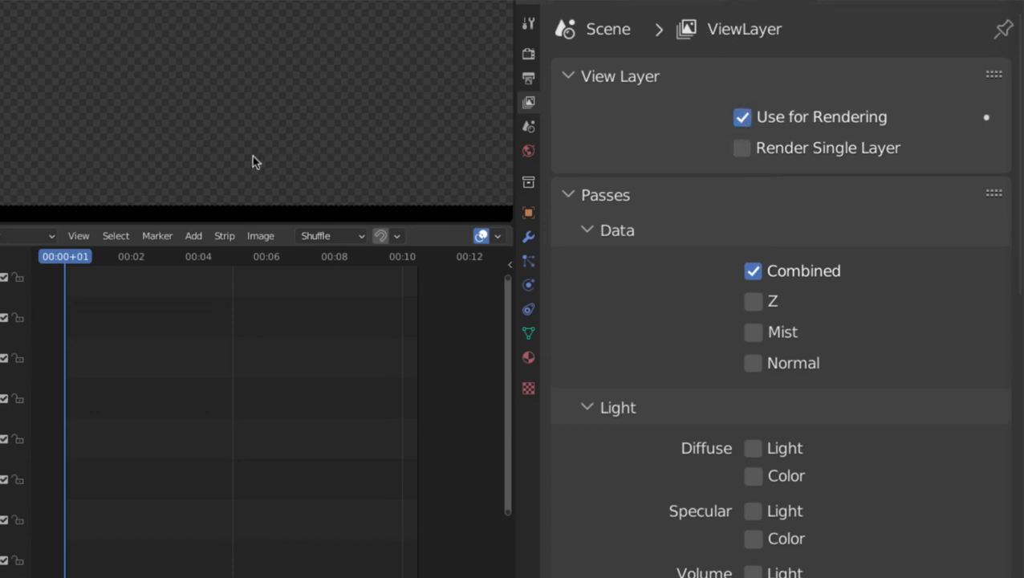
Collapse the View Layer section and look through the available render passes.
left_click(570, 86)
left_click(605, 116)
left_click(605, 115)
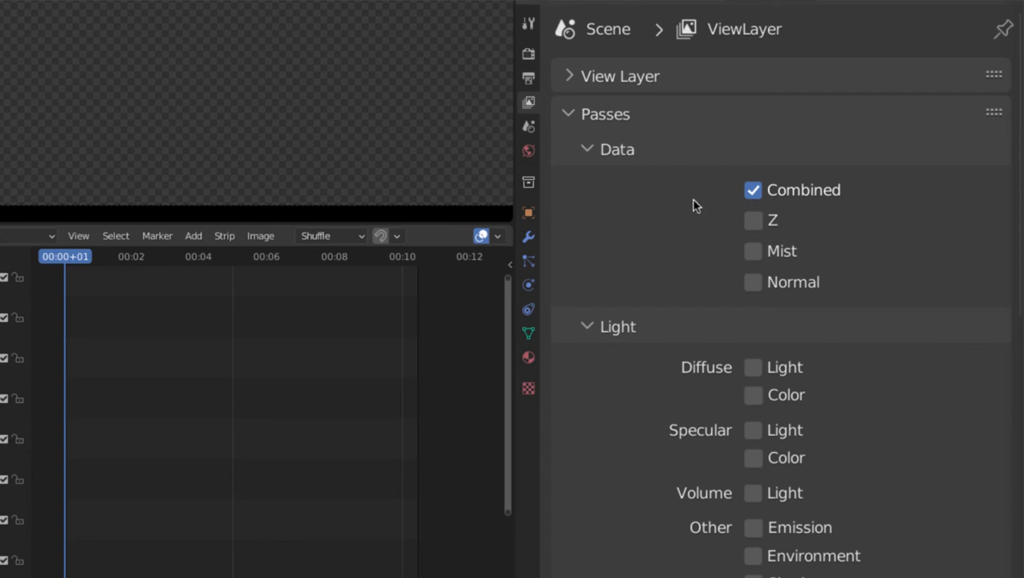
scroll(692, 202, "down", 3)
scroll(693, 206, "down", 3)
scroll(693, 205, "up", 6)
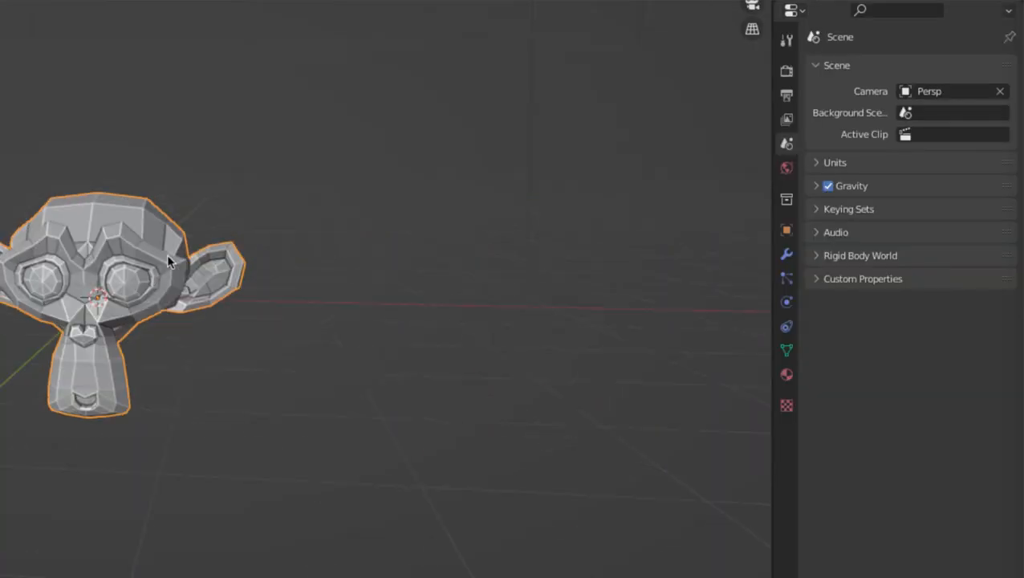
Frame the monkey head closer in the viewport and show the View Layer properties in a wider editor.
middle_click_drag(166, 254, 183, 226)
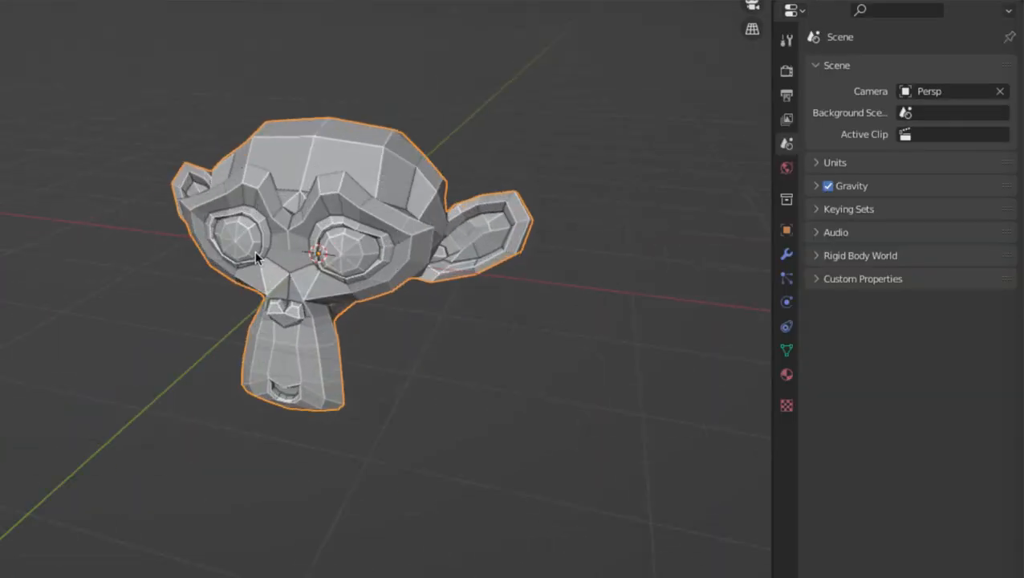
scroll(182, 226, "up", 5)
scroll(183, 226, "down", 2)
middle_click_drag(306, 213, 311, 200)
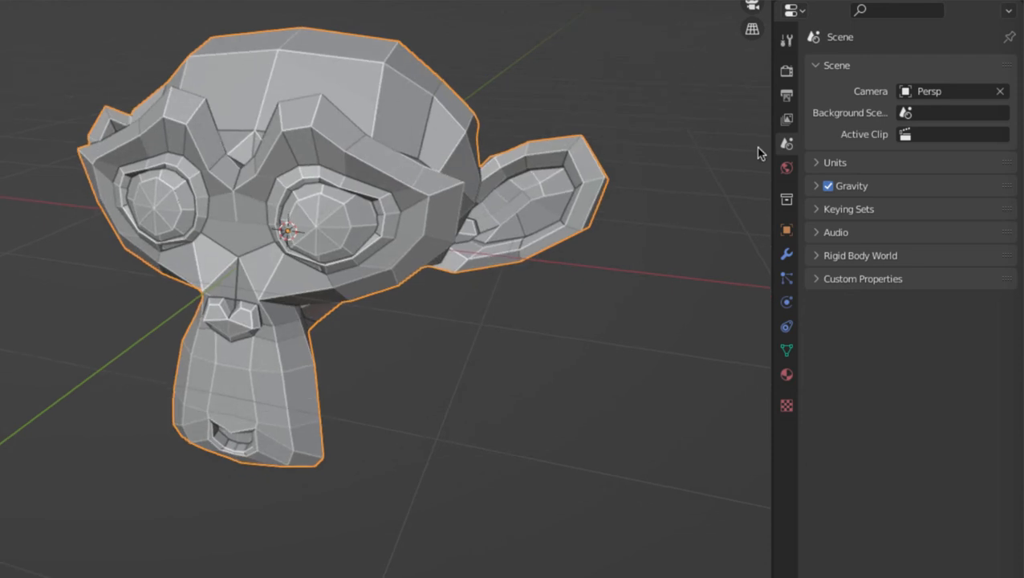
left_click(786, 120)
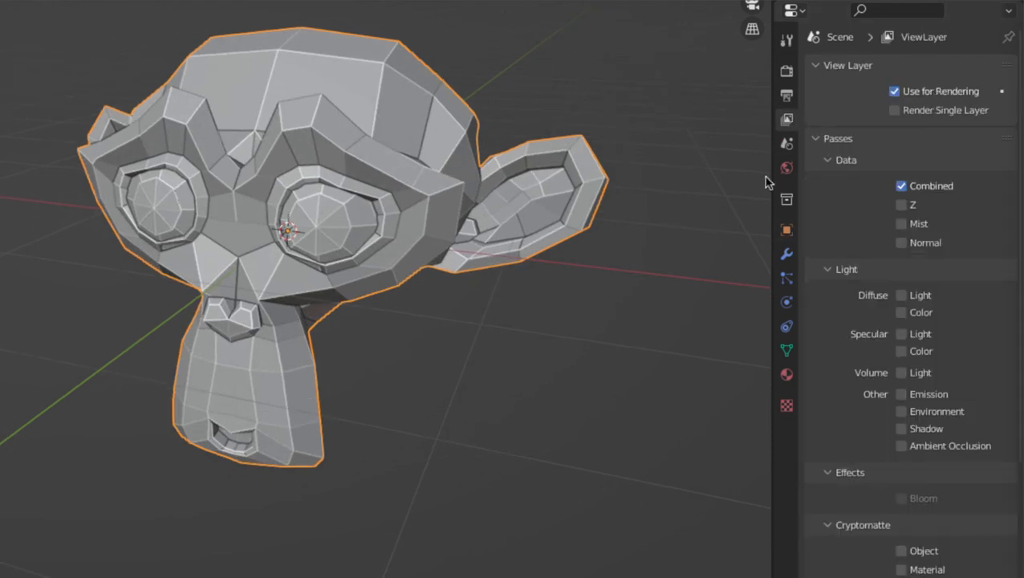
left_click_drag(763, 176, 591, 193)
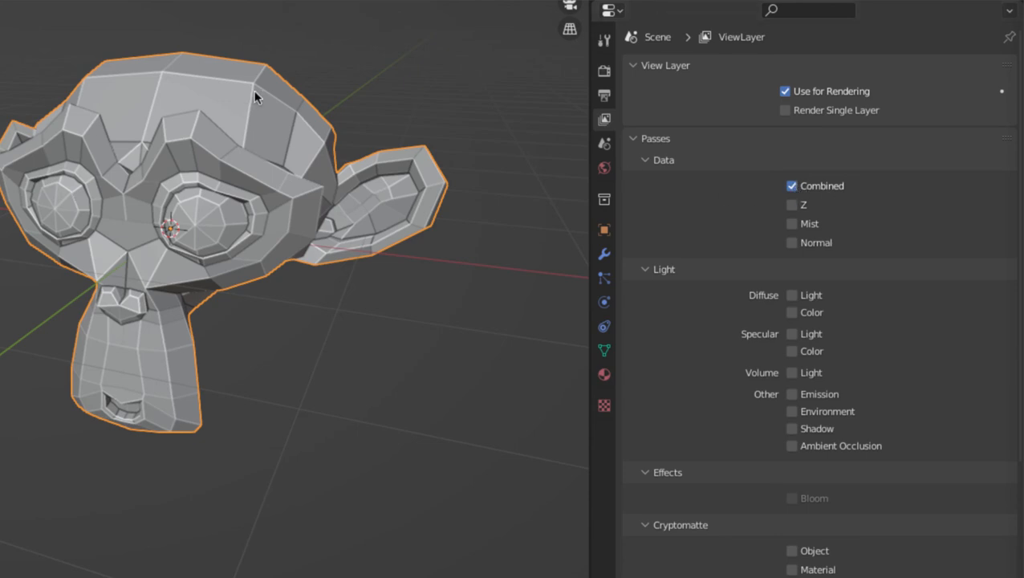
Render the monkey head scene and examine the slot, layer and display channel choices of the render result.
middle_click_drag(235, 156, 322, 150)
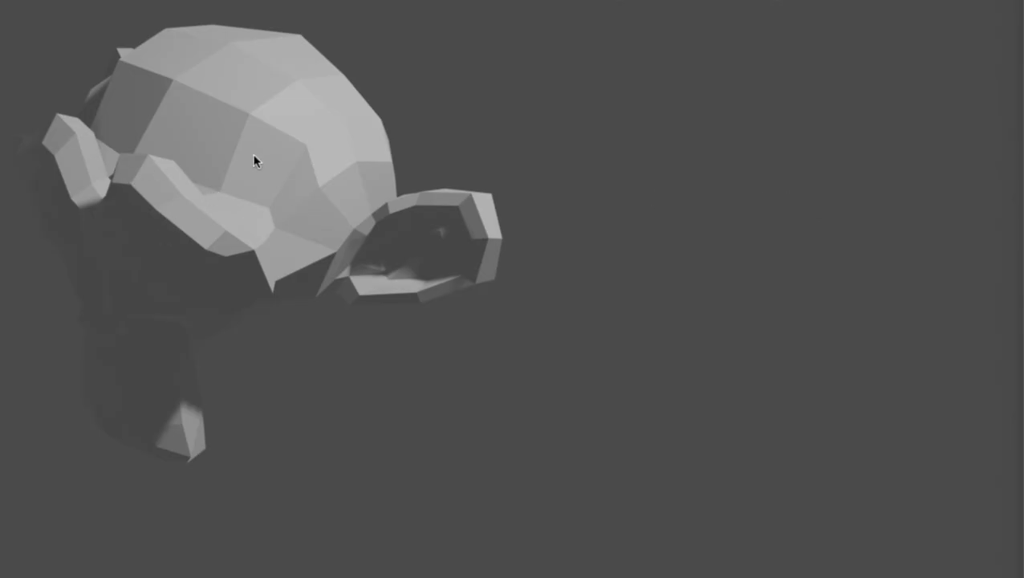
left_click(931, 24)
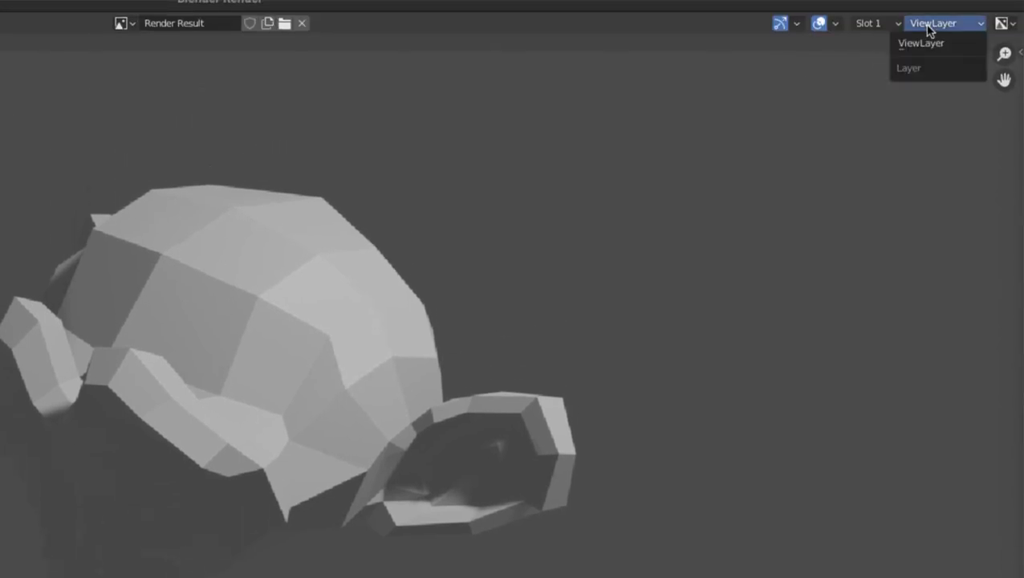
left_click(922, 40)
left_click(868, 23)
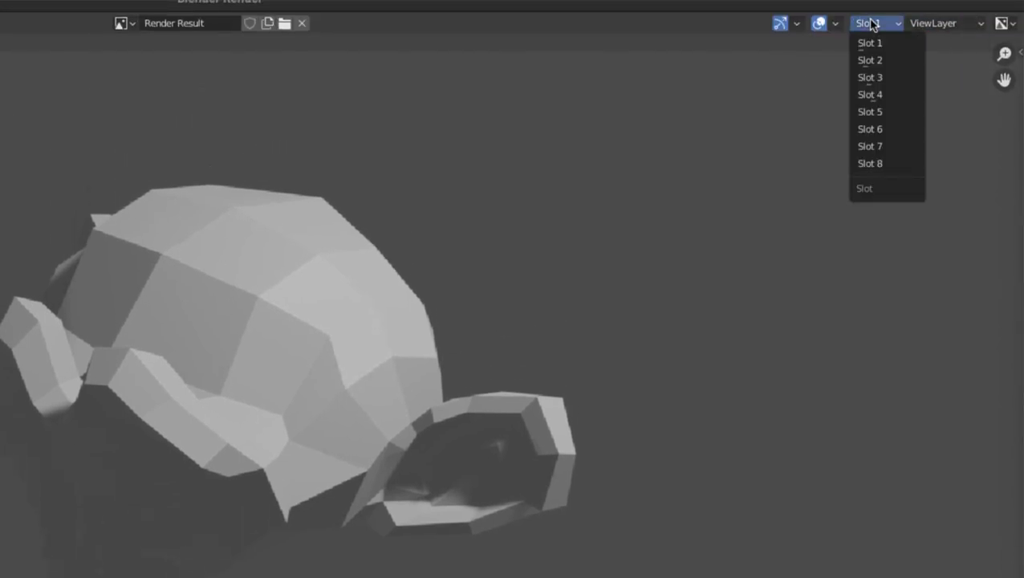
left_click(1001, 24)
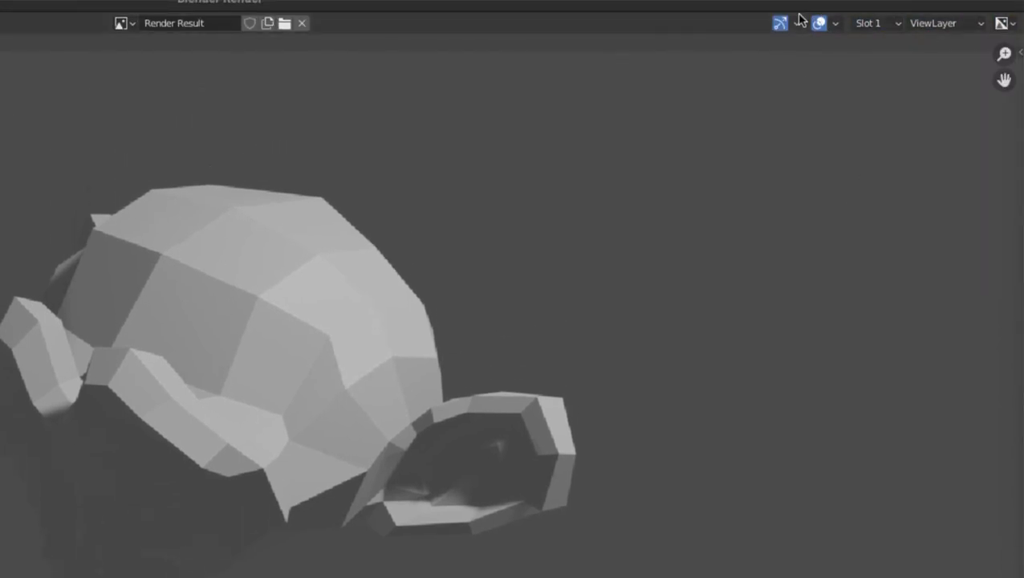
left_click(854, 26)
left_click(859, 25)
left_click(943, 23)
key("Escape")
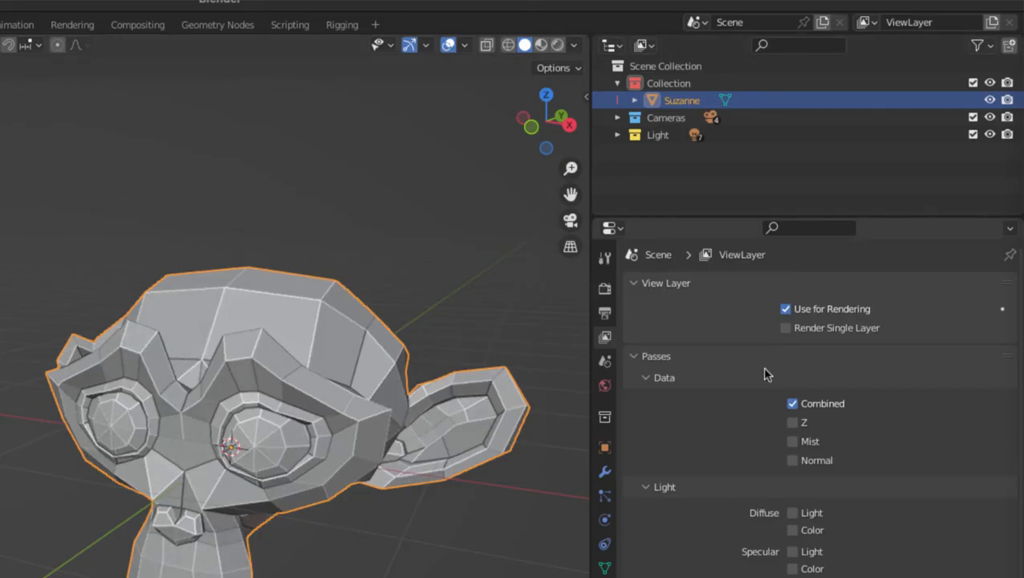
Duplicate the light above the monkey head twice, placing the copies around the head.
scroll(279, 371, "down", 5)
scroll(278, 367, "down", 4)
middle_click_drag(245, 379, 247, 311)
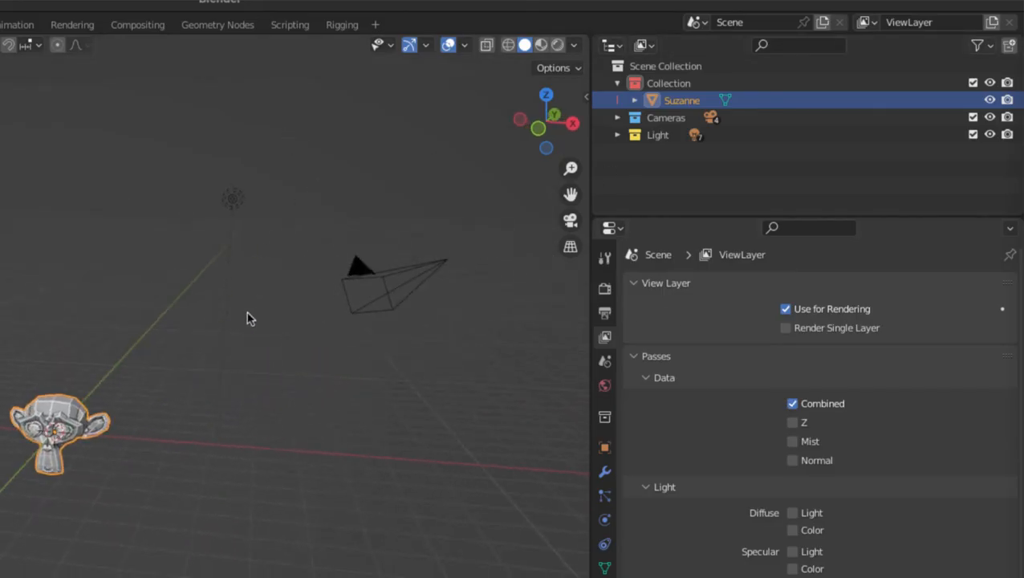
left_click(232, 192)
middle_click_drag(236, 210, 217, 360)
key("shift+d")
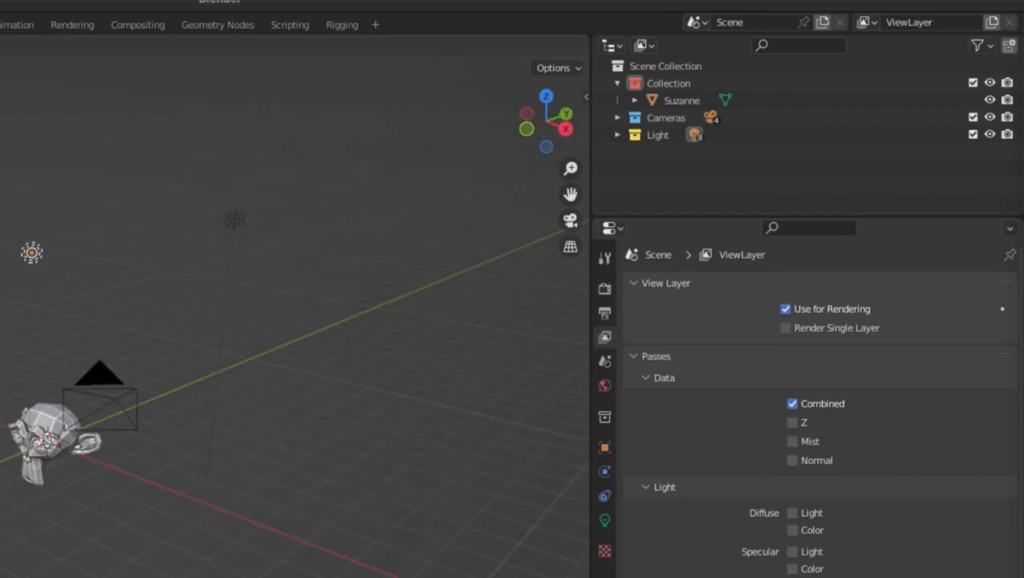
left_click(46, 445)
middle_click_drag(47, 446, 79, 435)
key("shift+d")
left_click(245, 542)
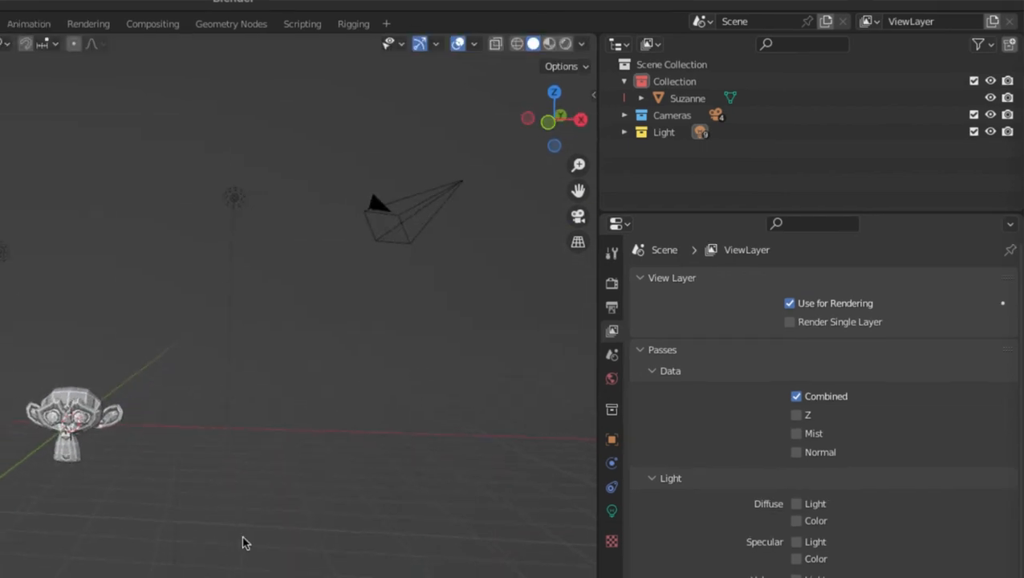
Add two more light duplicates on the other side of the monkey head, one low and one higher up.
middle_click_drag(245, 542, 412, 481)
key("shift+d")
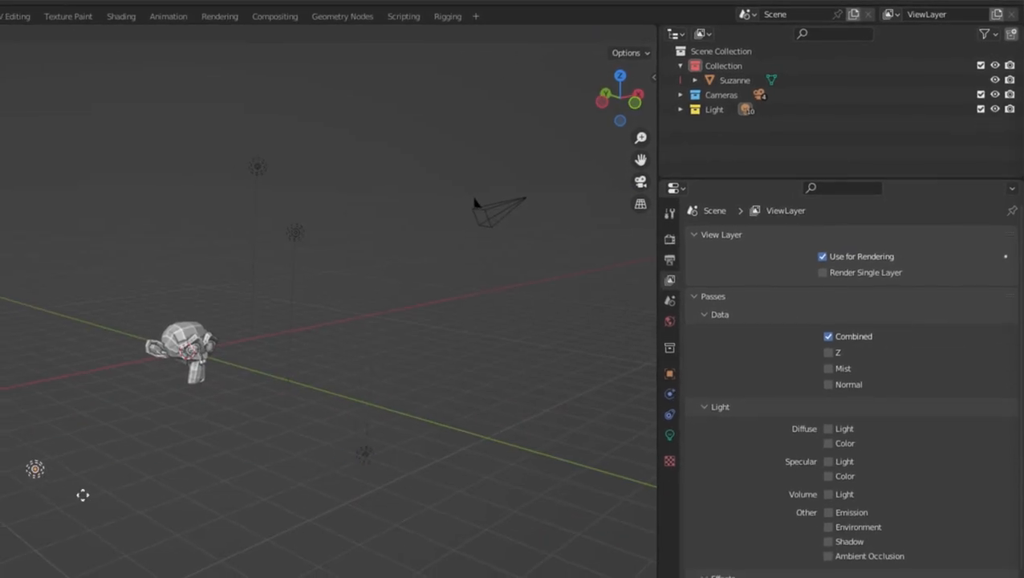
left_click(82, 495)
key("shift+d")
left_click(50, 186)
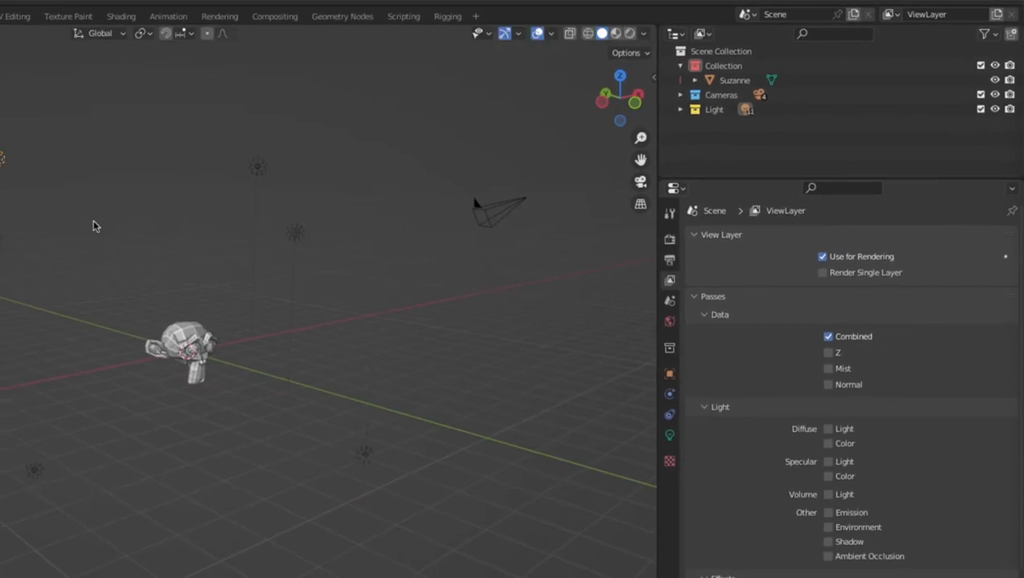
Bring the monkey head into closer view and switch the viewport to Rendered shading.
middle_click_drag(94, 225, 62, 256)
scroll(104, 287, "up", 7)
middle_click_drag(109, 289, 189, 325)
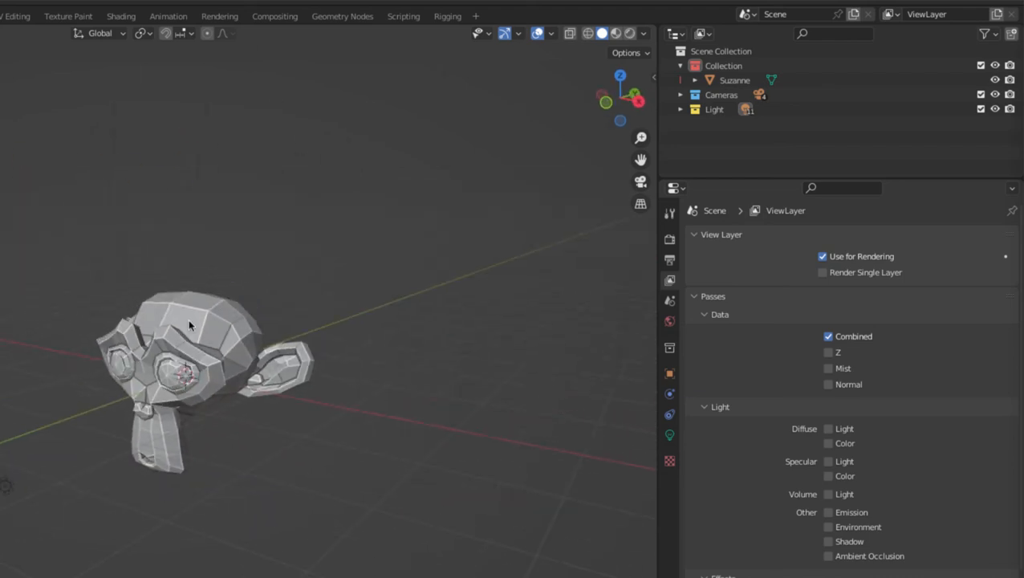
key("z")
left_click(432, 204)
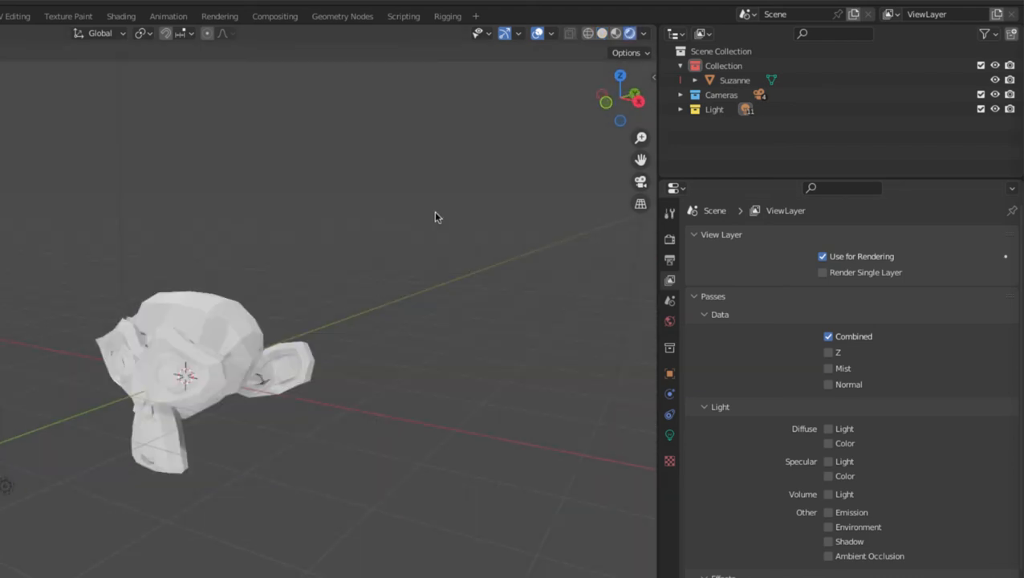
Select the monkey head and open its Material properties.
scroll(208, 365, "up", 2)
left_click(265, 348)
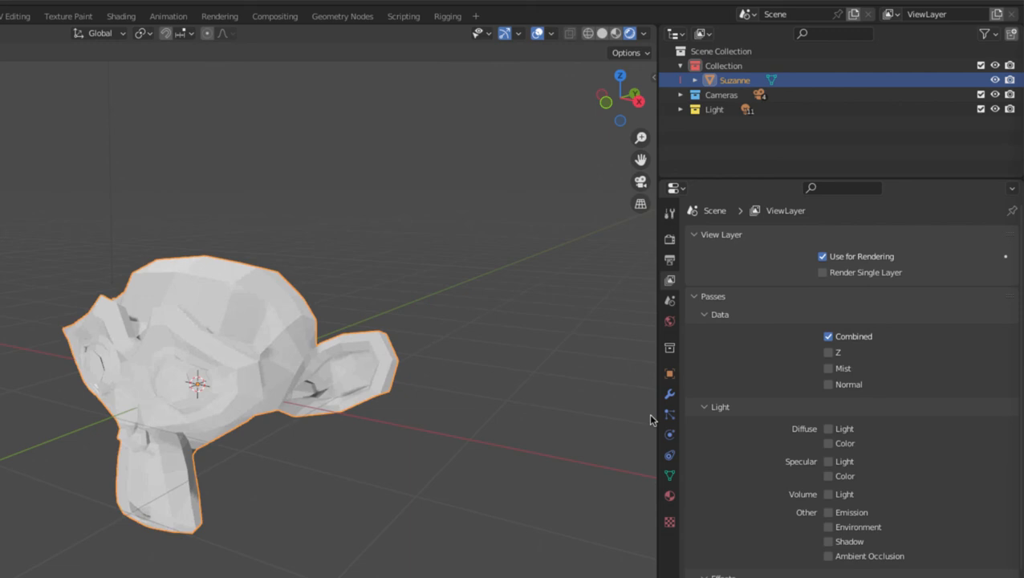
left_click(669, 495)
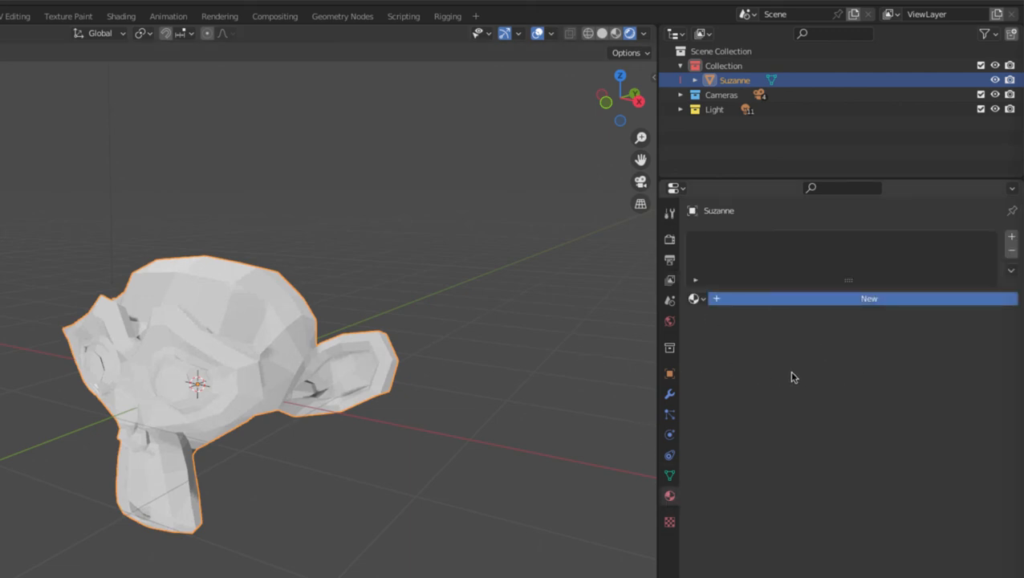
Create a new material on the monkey head and set its base color to a saturated blue.
left_click(784, 298)
left_click(862, 454)
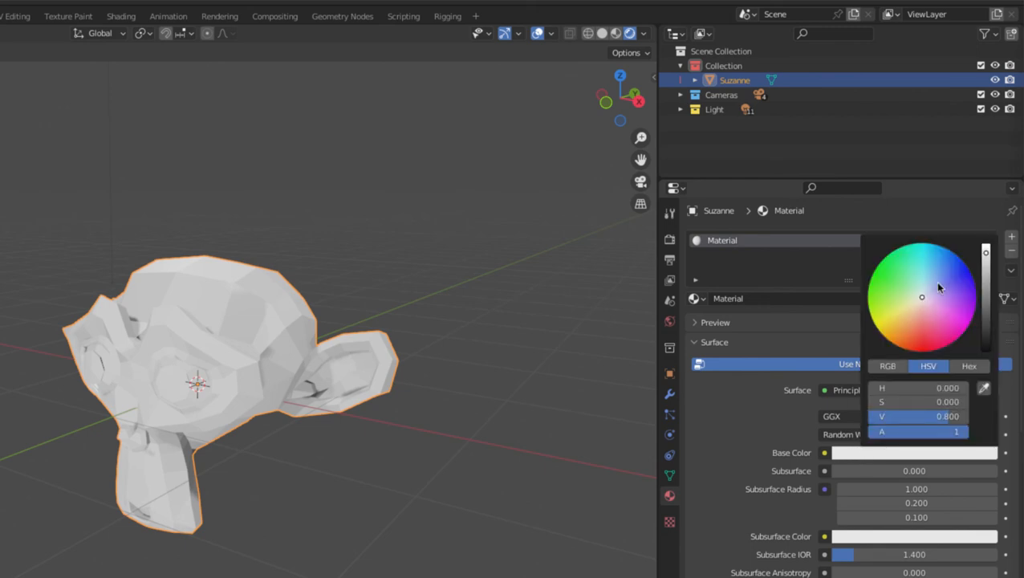
left_click_drag(939, 284, 954, 271)
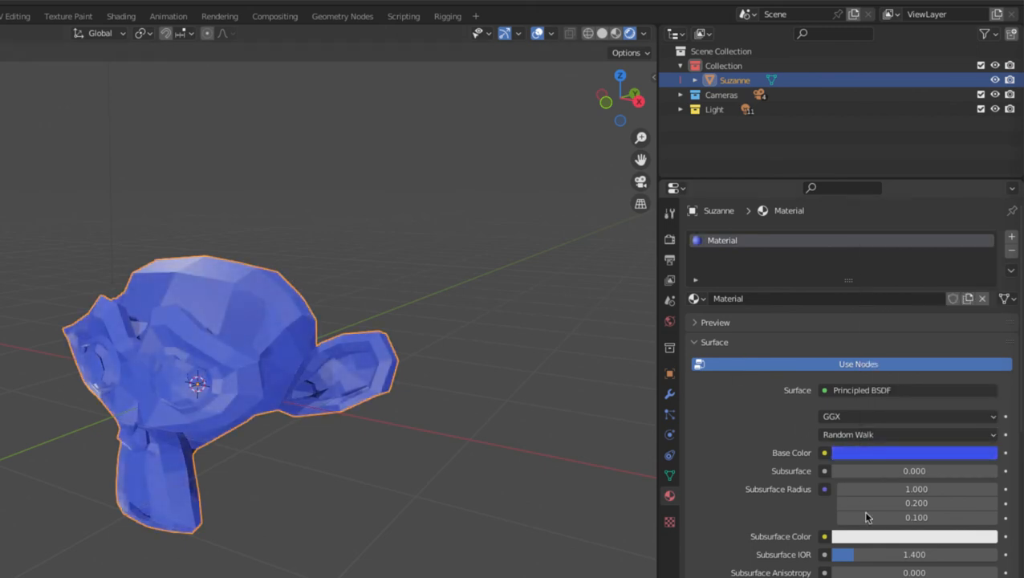
Add a level 3 subdivision to the monkey head and shade it smooth.
scroll(777, 510, "down", 1)
key("ctrl+3")
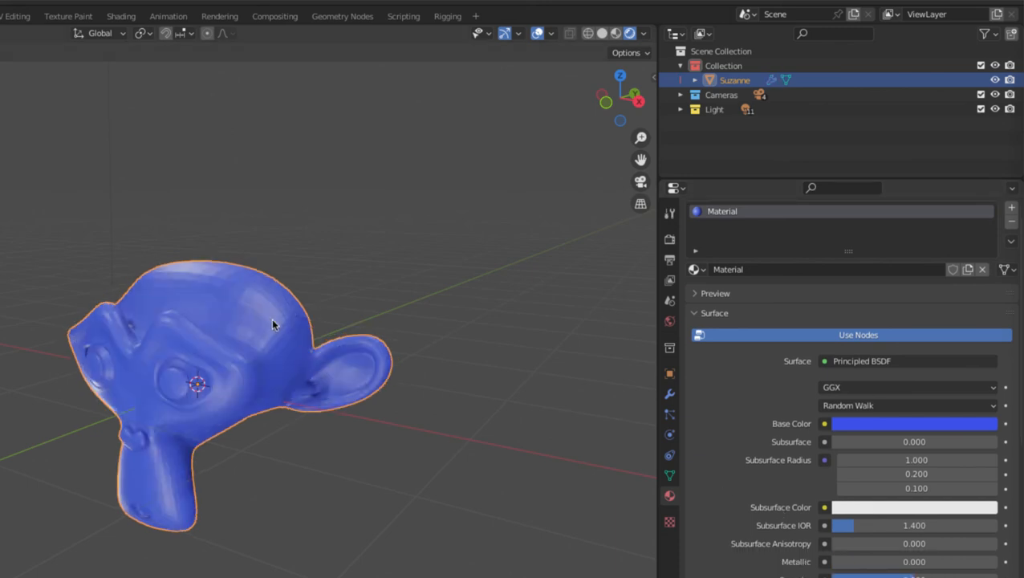
right_click(272, 319)
left_click(268, 319)
Lower the blue material's roughness to 0.303.
scroll(746, 465, "down", 4)
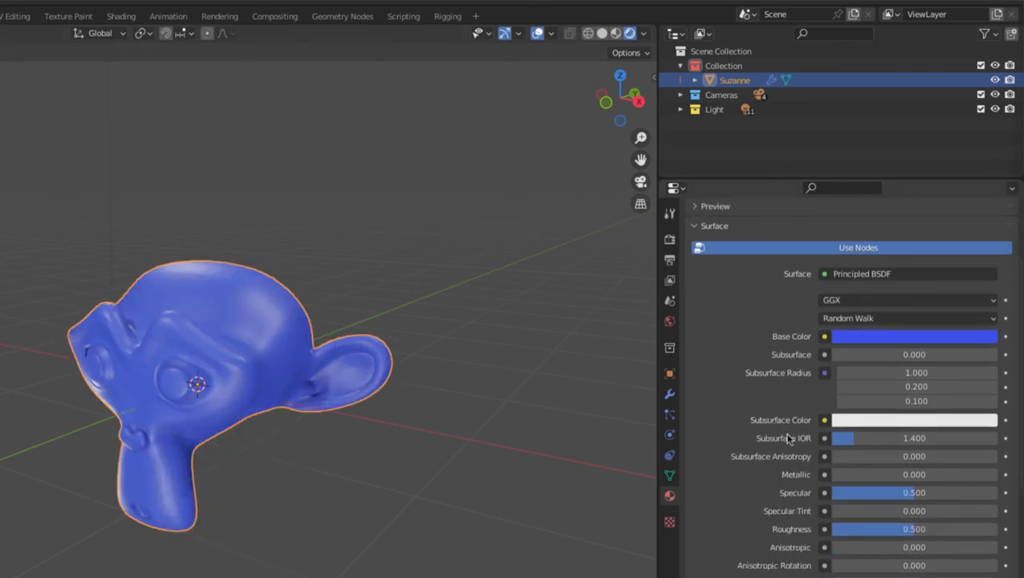
scroll(778, 503, "down", 1)
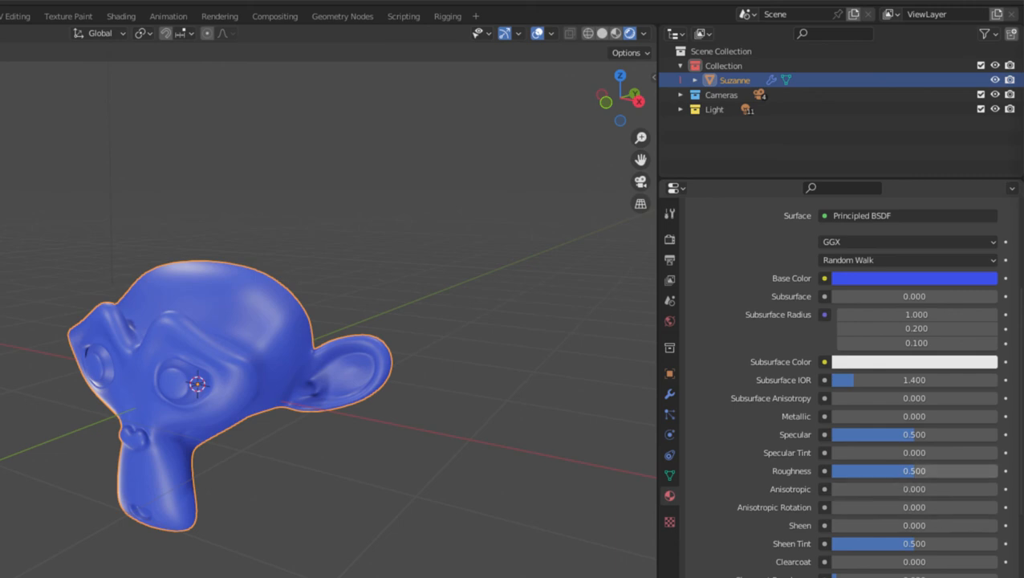
left_click_drag(893, 473, 858, 474)
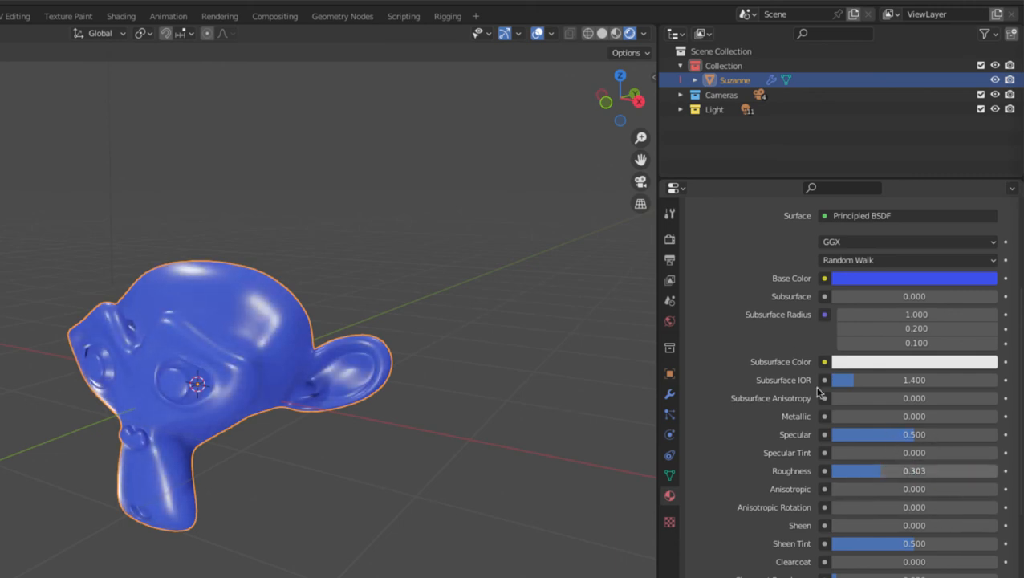
scroll(738, 405, "up", 6)
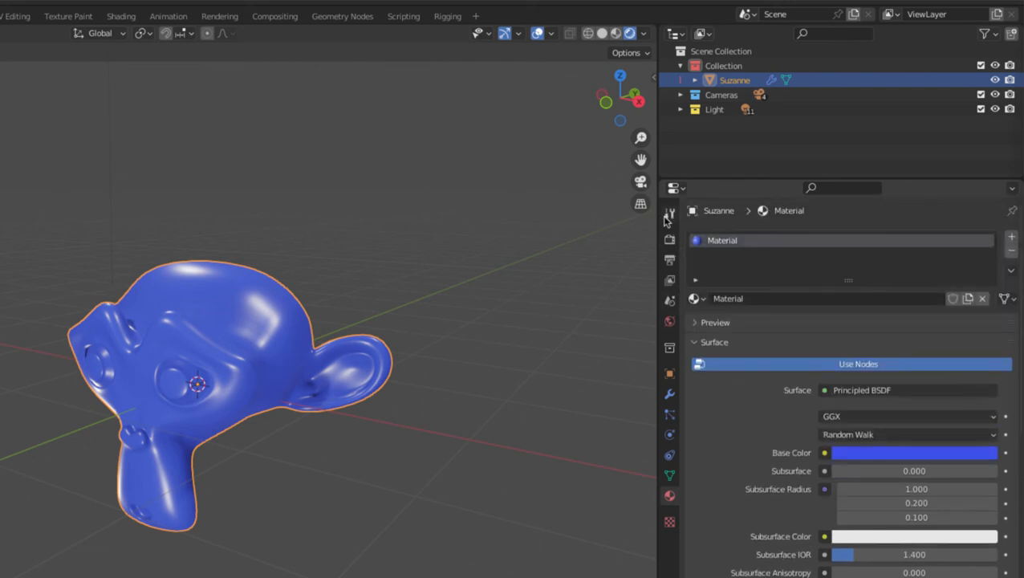
Enable the Z, Normal, Diffuse Color and Specular Light passes for the view layer.
left_click(670, 258)
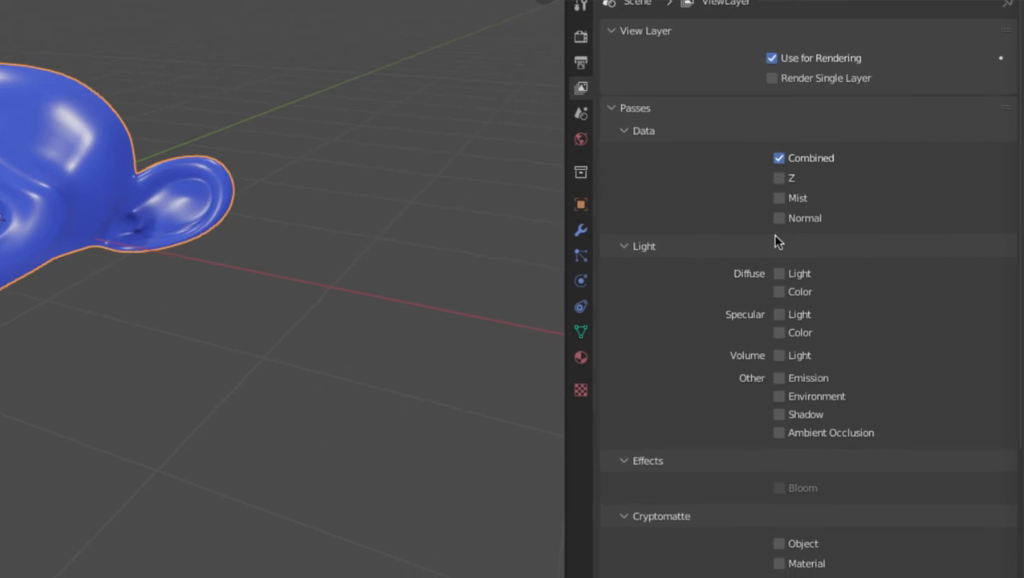
left_click(789, 179)
scroll(662, 269, "down", 3)
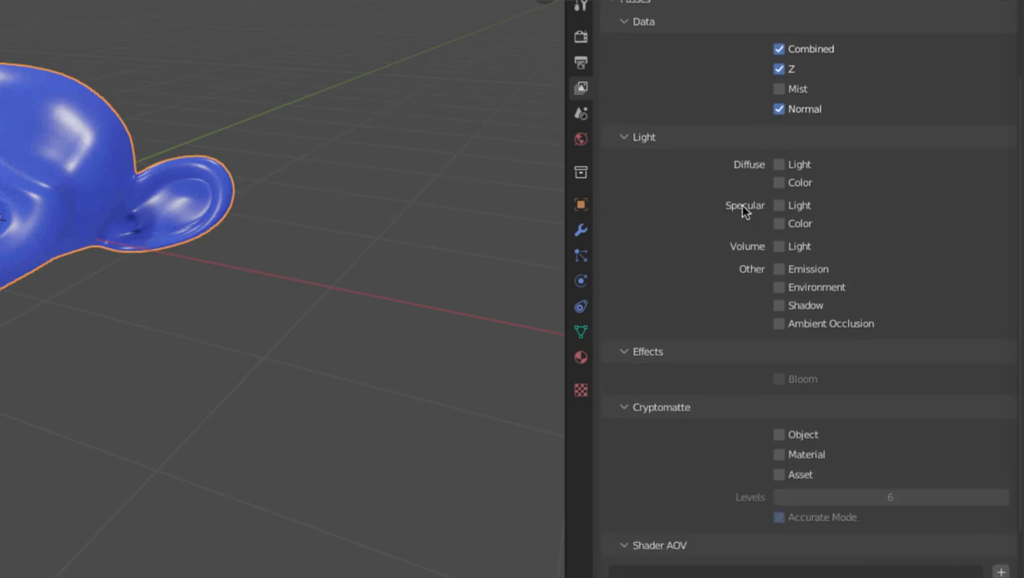
left_click(778, 181)
left_click(778, 224)
scroll(750, 264, "down", 3)
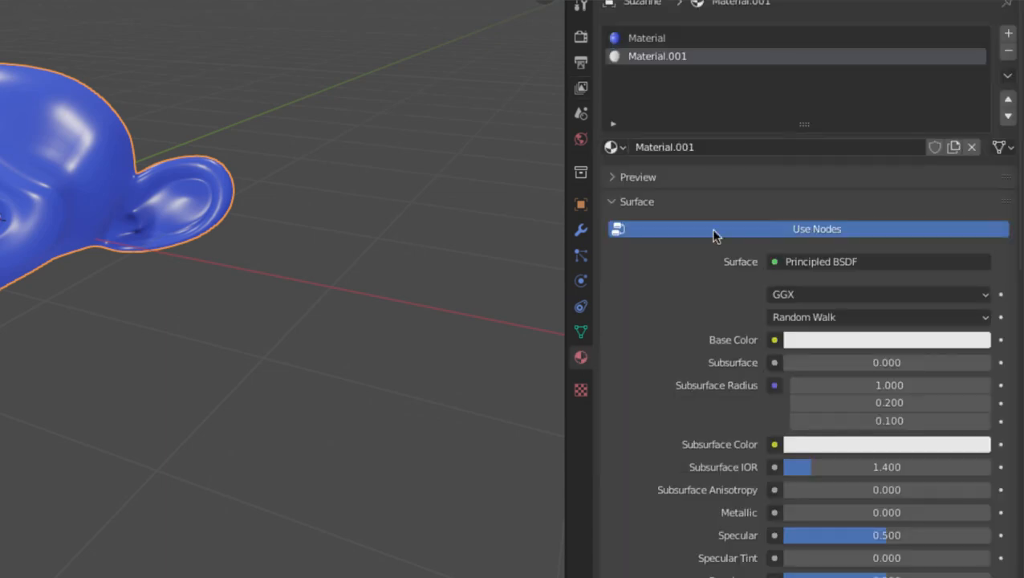
Change the surface of the second material, Material.001, to Emission.
left_click(825, 261)
left_click(782, 0)
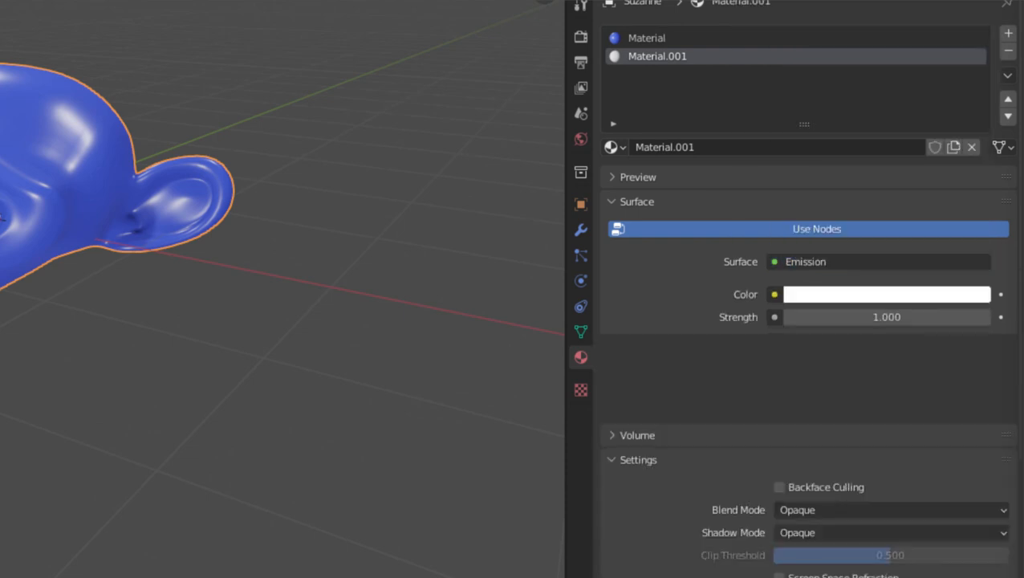
scroll(698, 241, "down", 2)
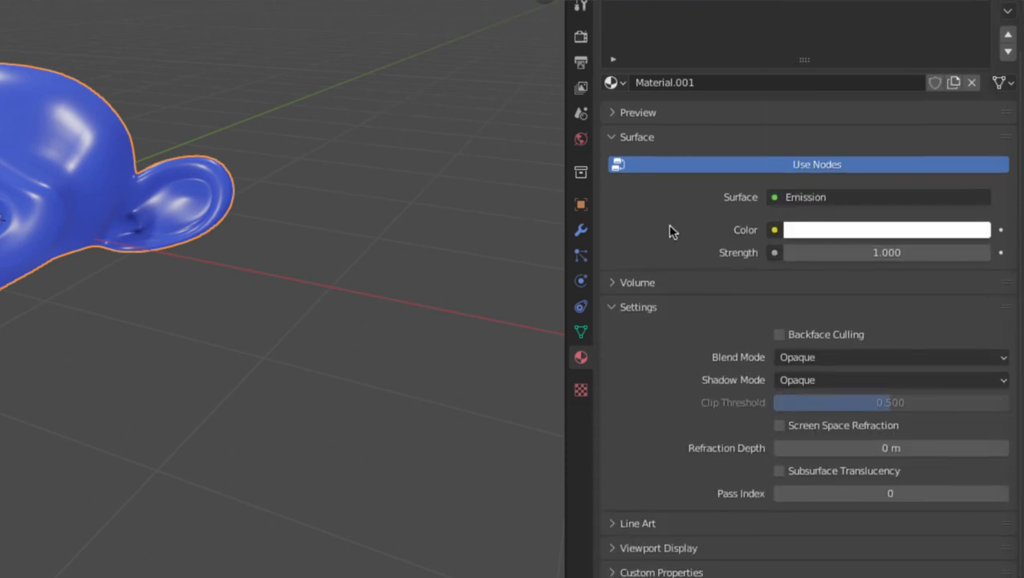
Edit the monkey head's mesh in face selection mode and select only the round faces of the eye.
key("Tab")
scroll(133, 166, "up", 6)
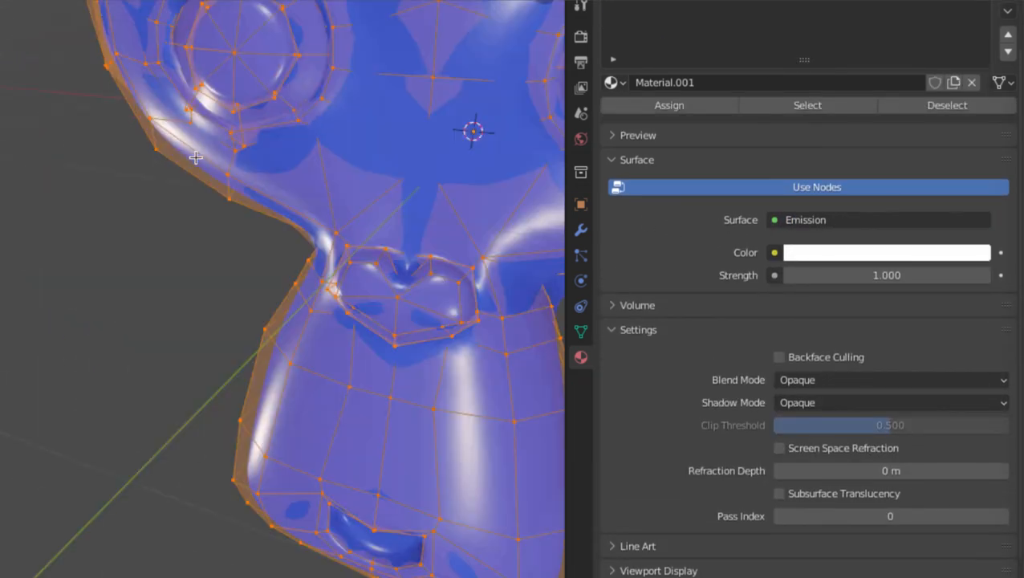
middle_click_drag(134, 165, 127, 160, "shift")
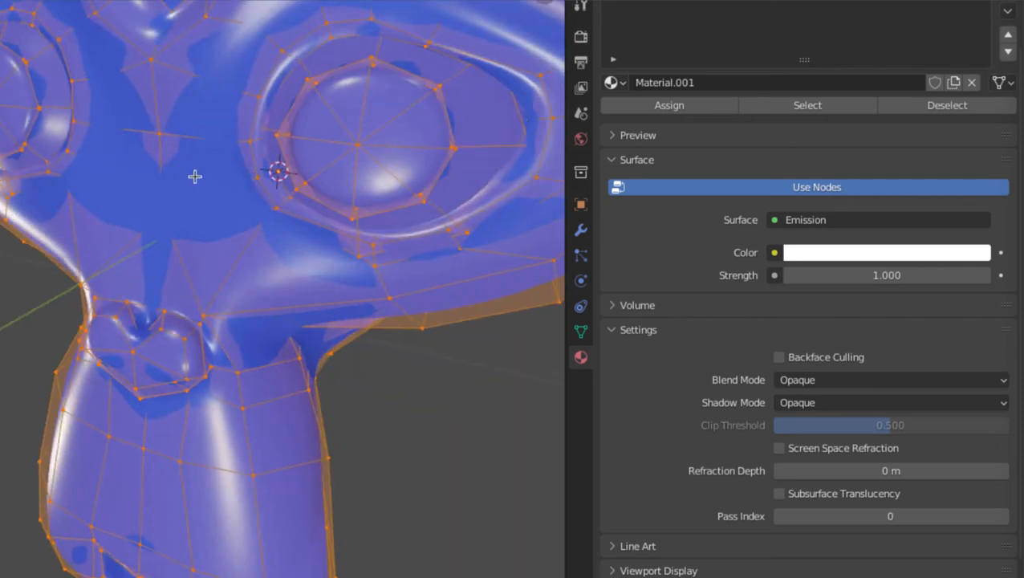
key("3")
middle_click_drag(319, 141, 198, 126, "shift")
left_click(371, 361)
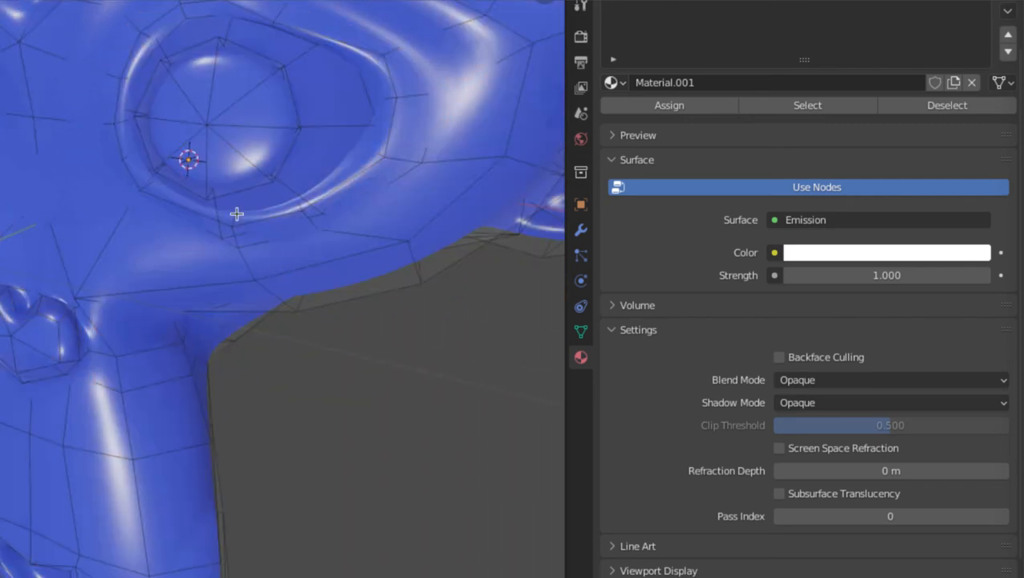
key("c")
left_click(208, 126)
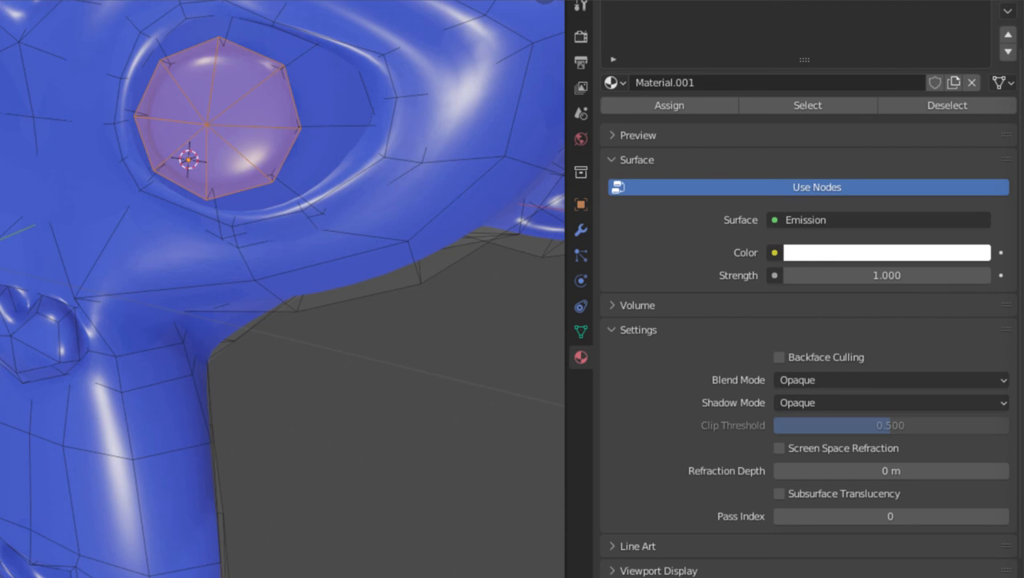
Assign Material.001 to the selected eye faces and return to Object Mode.
left_click(726, 105)
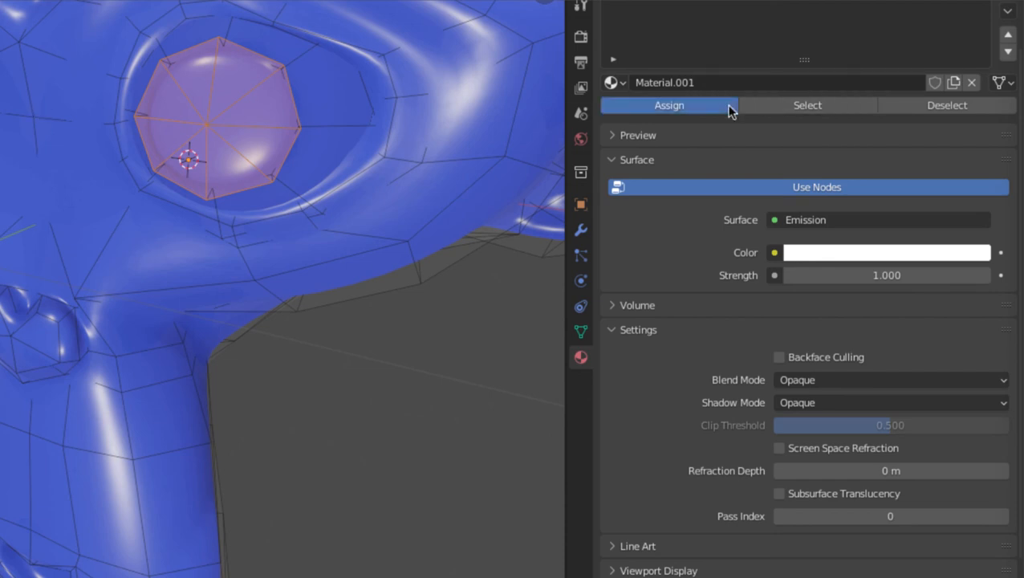
key("Escape")
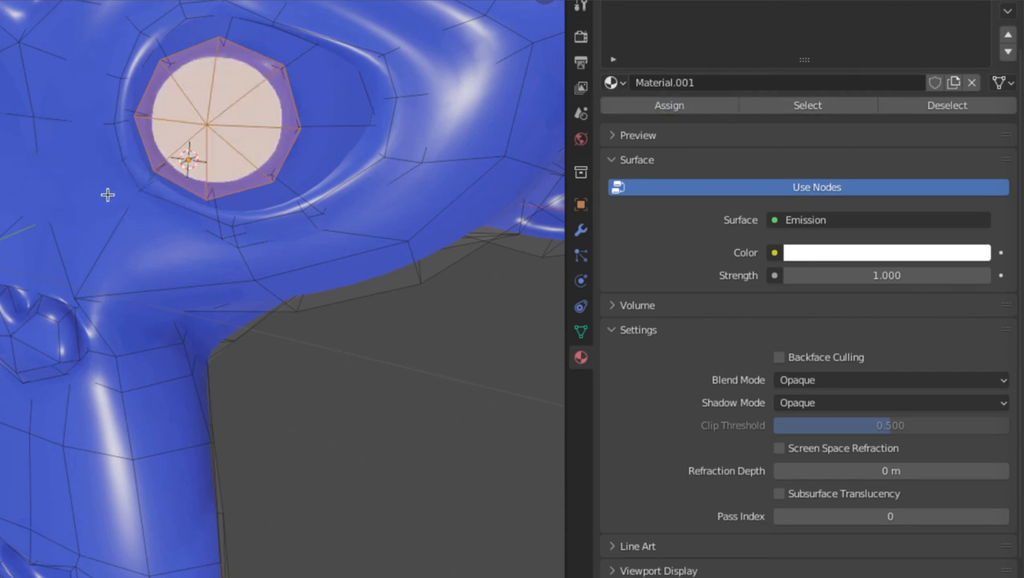
key("ctrl+Tab")
left_click(18, 193)
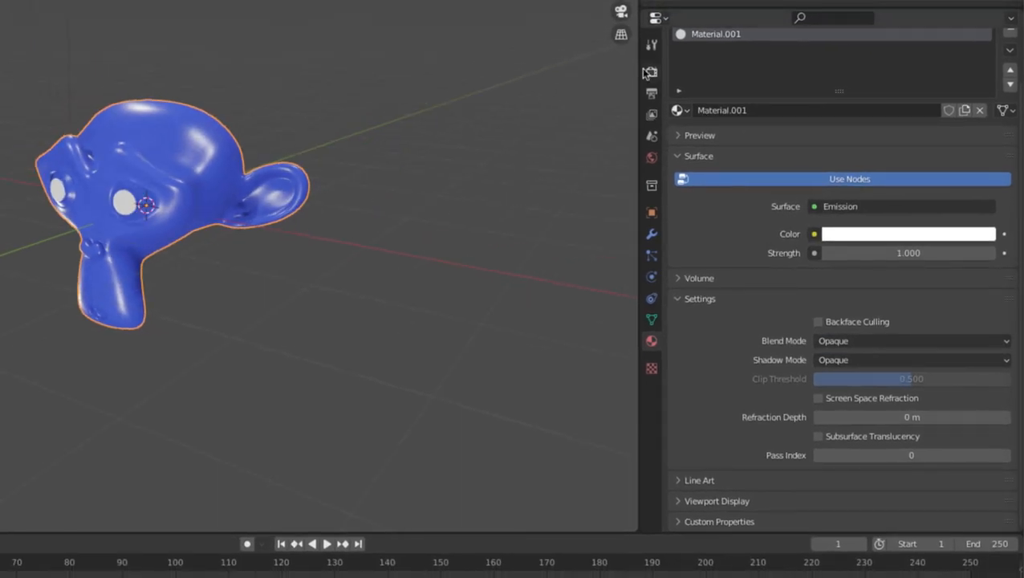
Enable Bloom in the Eevee render settings and turn on the Bloom pass for the view layer.
left_click(583, 37)
left_click(688, 198)
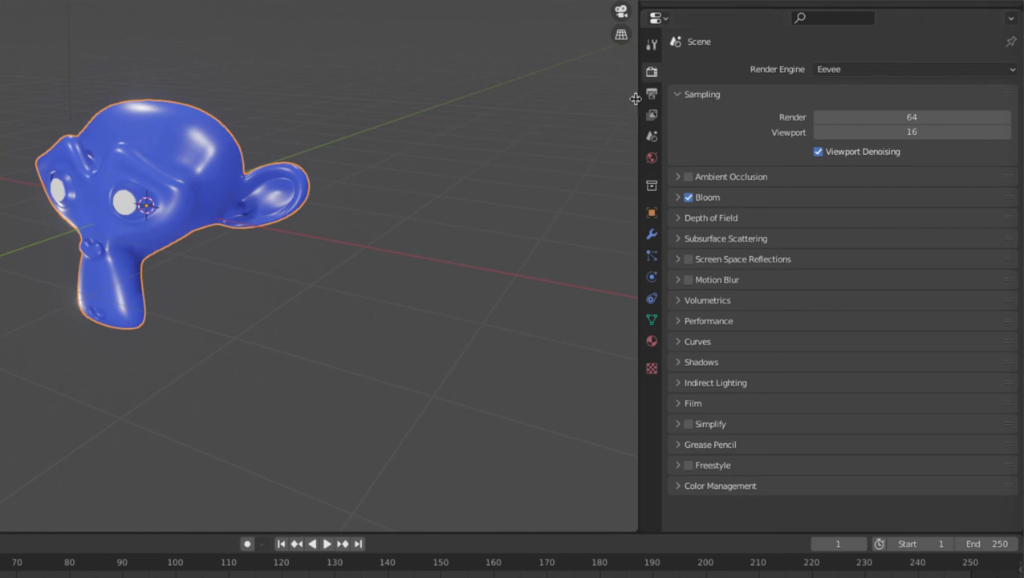
left_click_drag(636, 98, 594, 113)
left_click(603, 137)
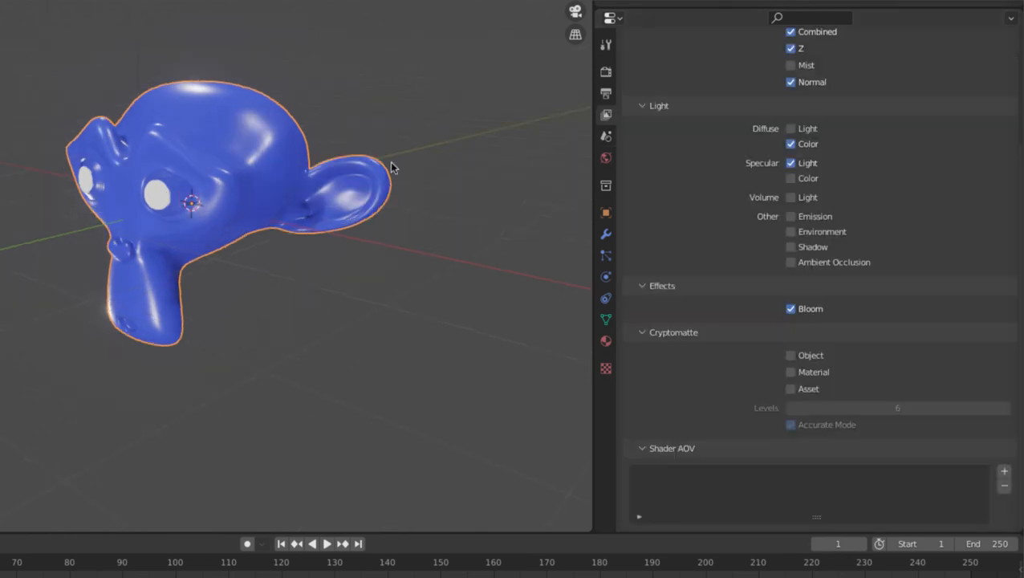
Show the monkey's face in Rendered shading and set the Bloom threshold to 0.625.
key("z")
left_click(389, 84)
scroll(214, 143, "up", 4)
middle_click_drag(259, 146, 291, 153)
left_click(607, 72)
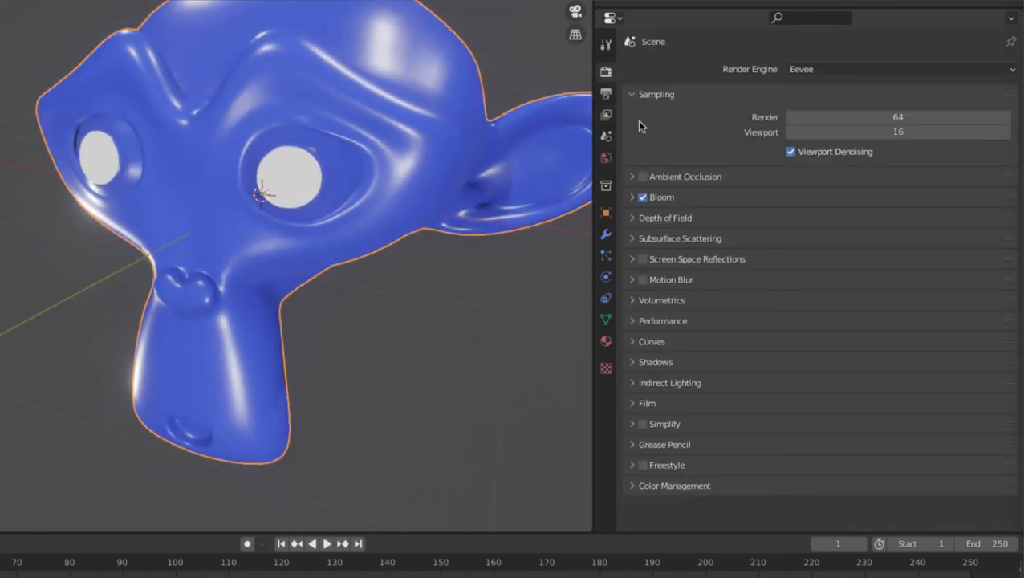
left_click(634, 196)
mouse_move(806, 219)
left_mouse_down()
mouse_move(780, 218)
mouse_move(800, 218)
left_mouse_up()
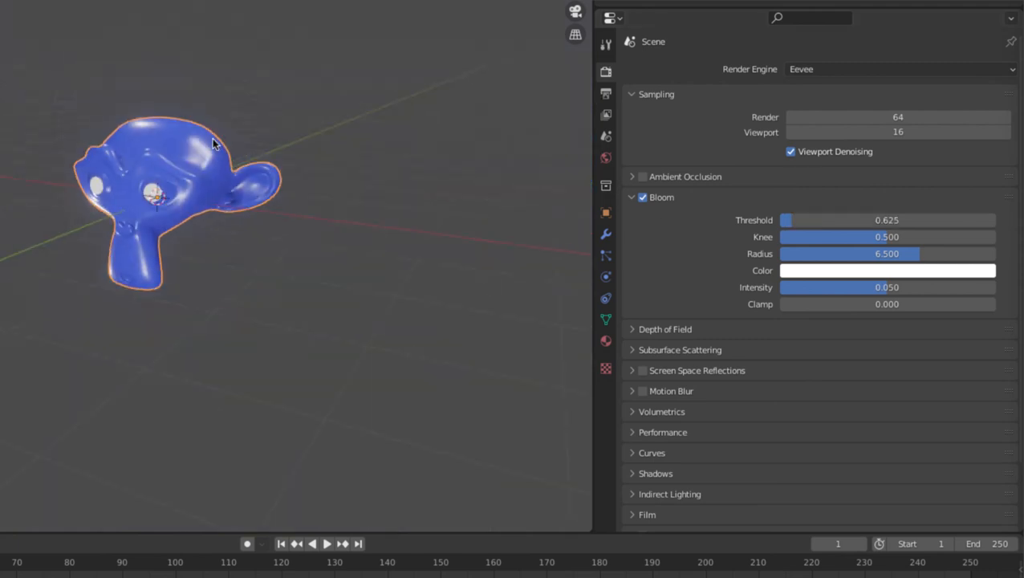
Compare the monkey head in Material Preview shading, then return the viewport to Rendered shading.
mouse_move(211, 137)
middle_mouse_down()
mouse_move(222, 123)
mouse_move(282, 147)
mouse_move(417, 151)
middle_mouse_up()
key("z")
left_click(253, 193)
mouse_move(345, 148)
middle_mouse_down()
mouse_move(378, 143)
mouse_move(340, 131)
mouse_move(342, 178)
mouse_move(340, 137)
mouse_move(409, 131)
middle_mouse_up()
key("z")
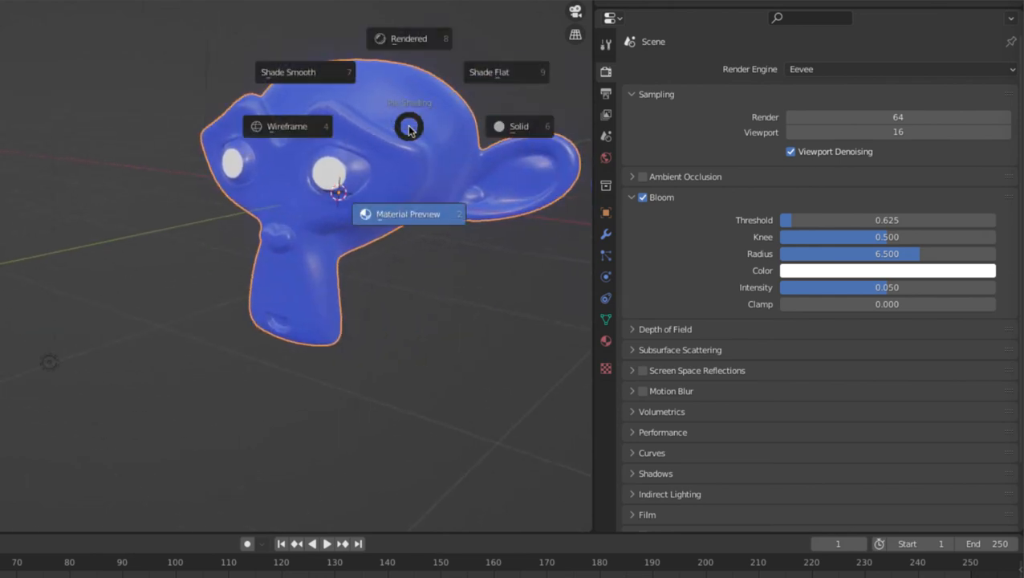
left_click(407, 48)
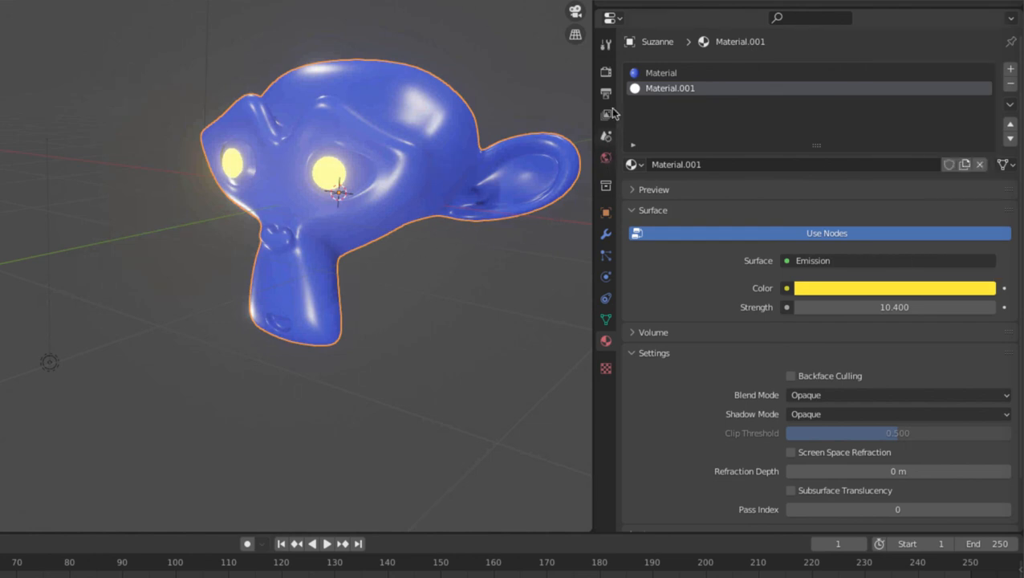
Return to the view layer's pass settings and render the image.
left_click(606, 51)
left_click(606, 136)
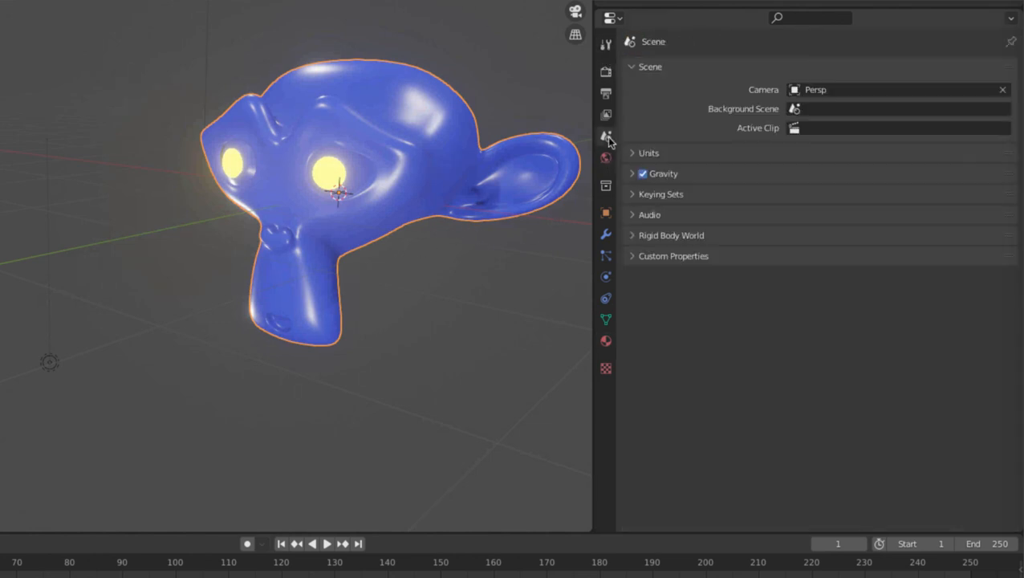
left_click(606, 115)
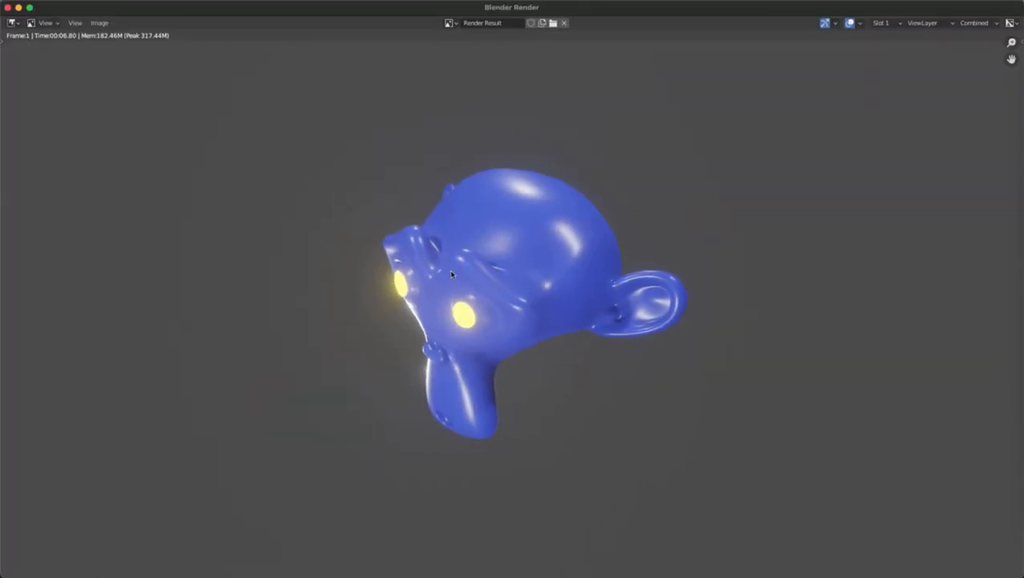
Inspect the combined render of the monkey head and switch the displayed pass to Depth.
scroll(451, 274, "up", 2)
scroll(480, 288, "down", 1)
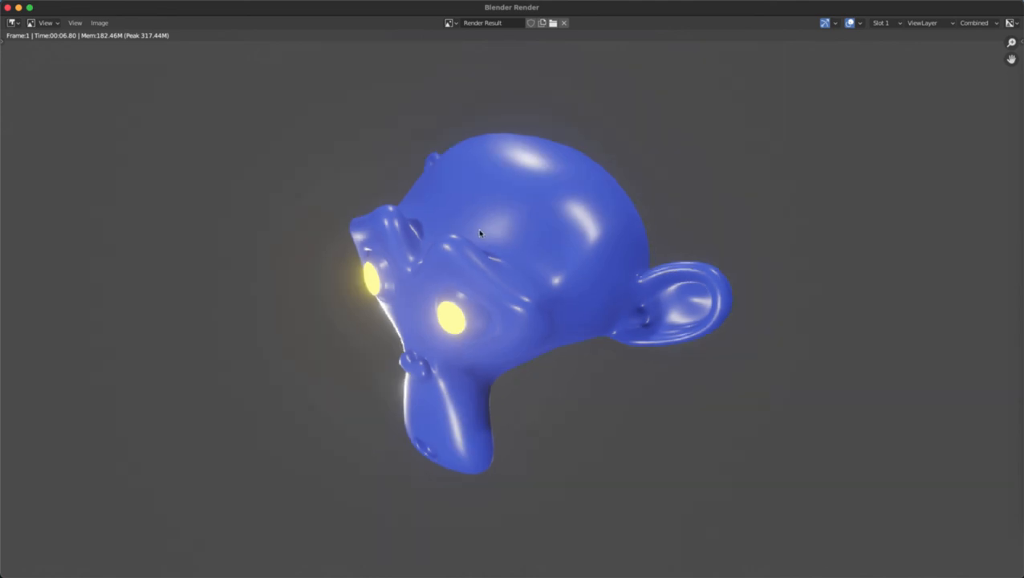
scroll(482, 235, "down", 2)
scroll(676, 165, "down", 1)
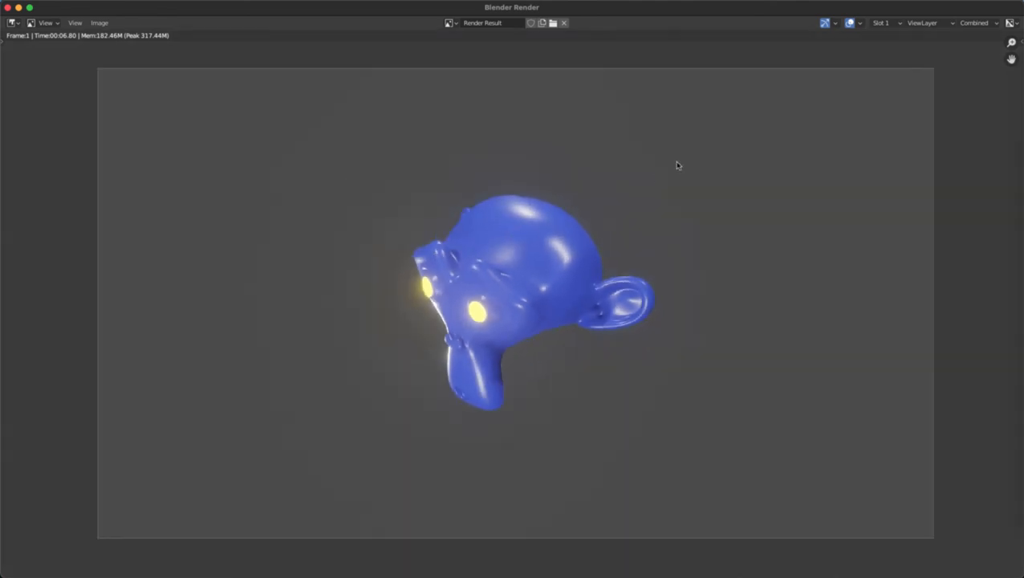
left_click(920, 23)
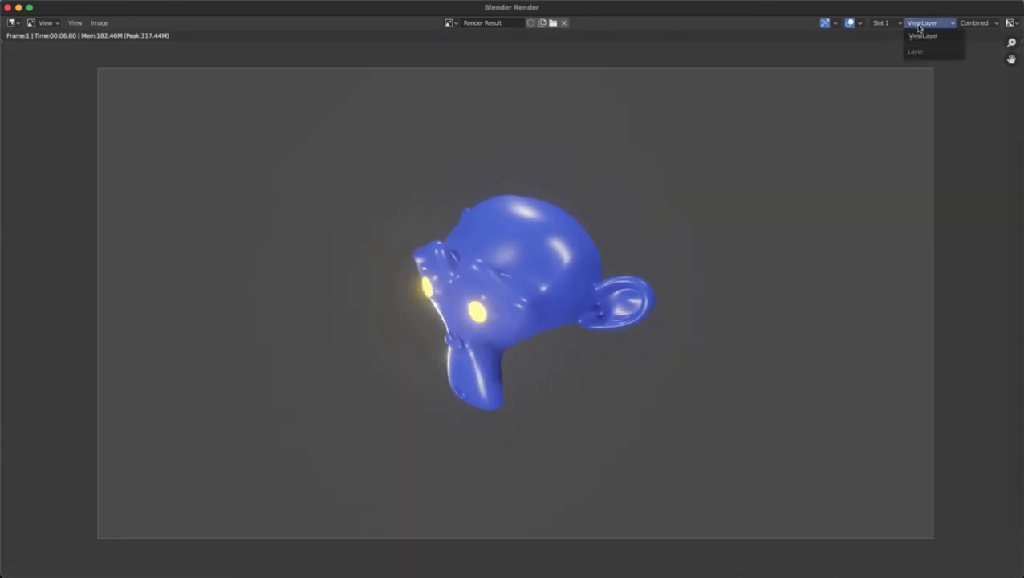
left_click(974, 22)
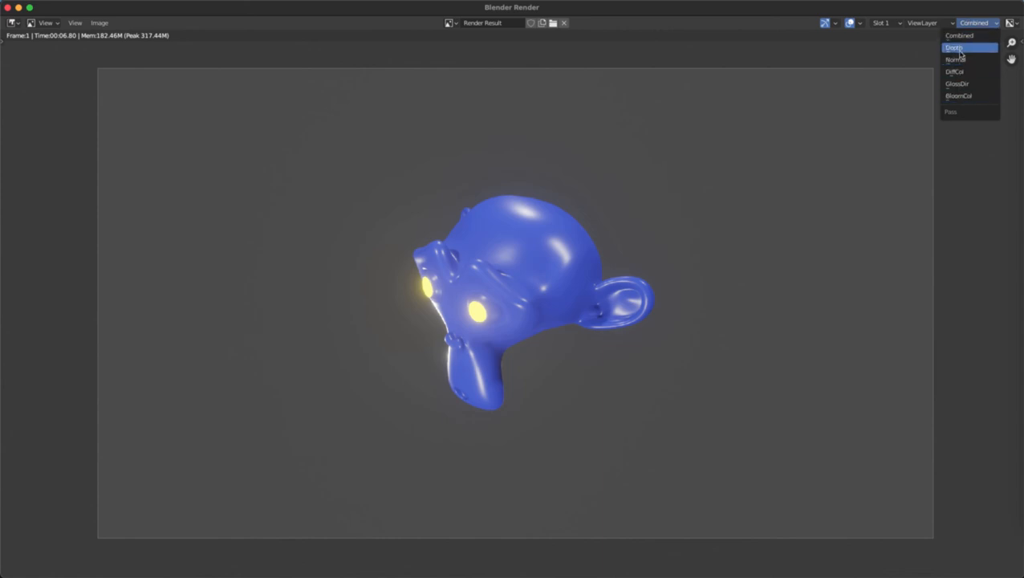
left_click(955, 48)
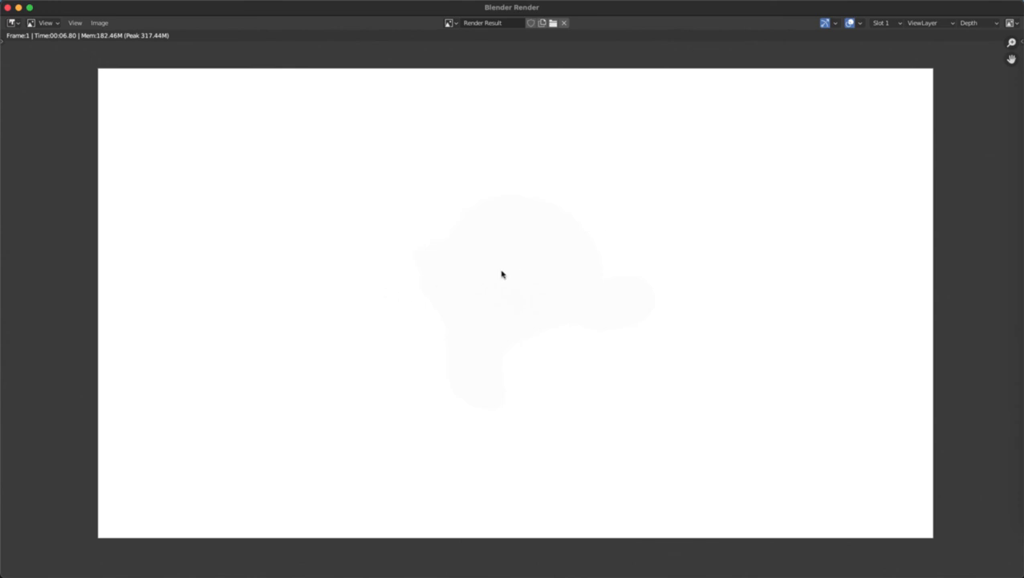
Examine the monkey head's silhouette in the Depth pass at close and full-frame sizes.
scroll(426, 286, "up", 2)
middle_click_drag(542, 233, 529, 278, "ctrl")
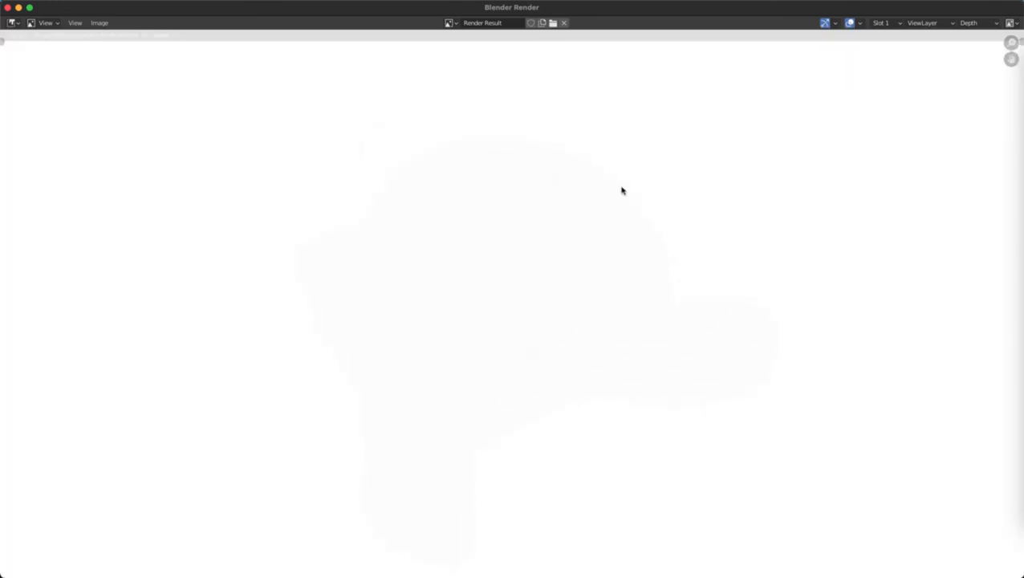
scroll(628, 291, "down", 3)
scroll(538, 285, "down", 4)
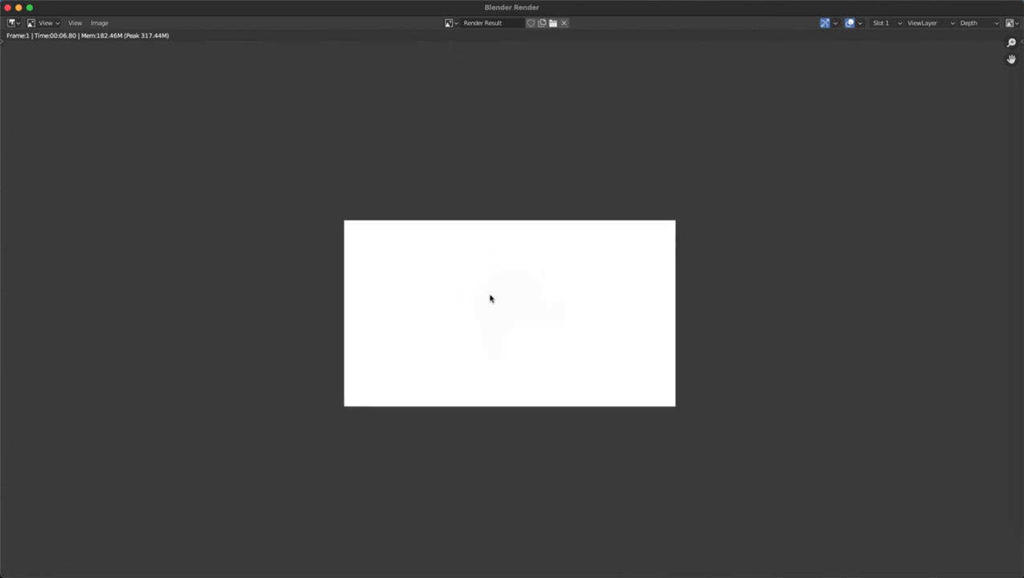
scroll(507, 291, "up", 2)
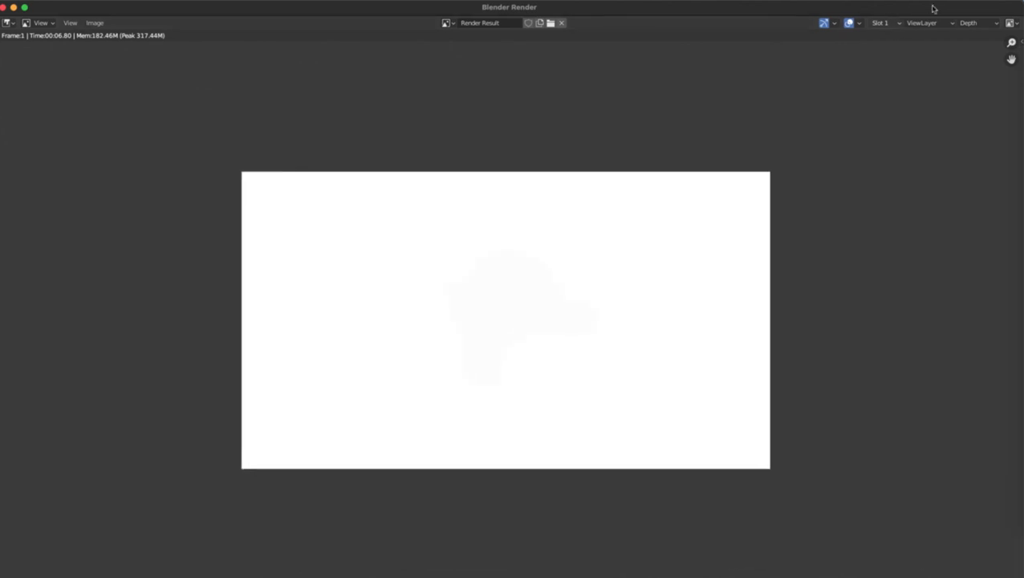
Switch the displayed render pass to Normal and examine the monkey head's surface colours up close.
left_click(975, 23)
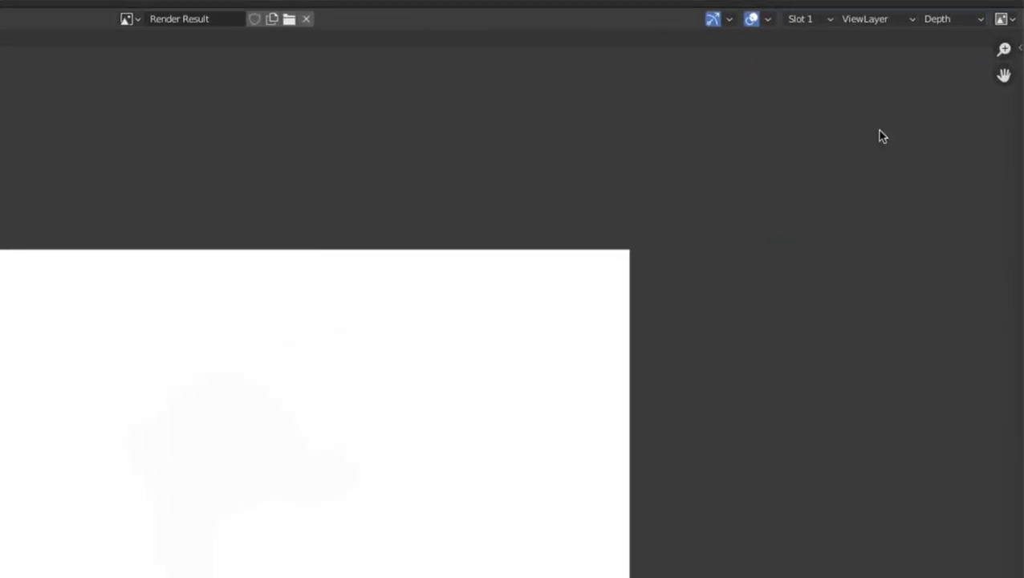
middle_click_drag(339, 358, 686, 187)
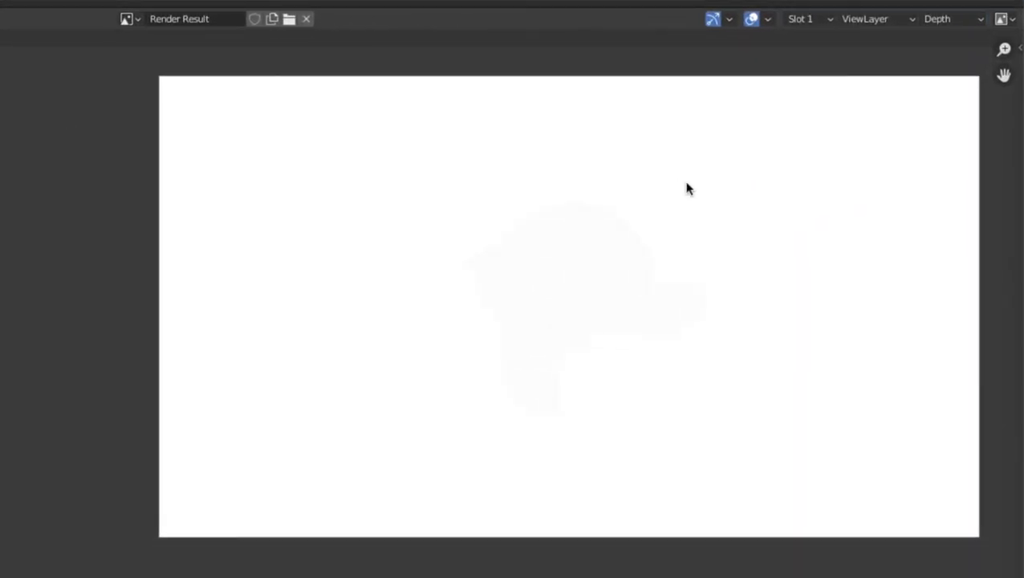
left_click(940, 22)
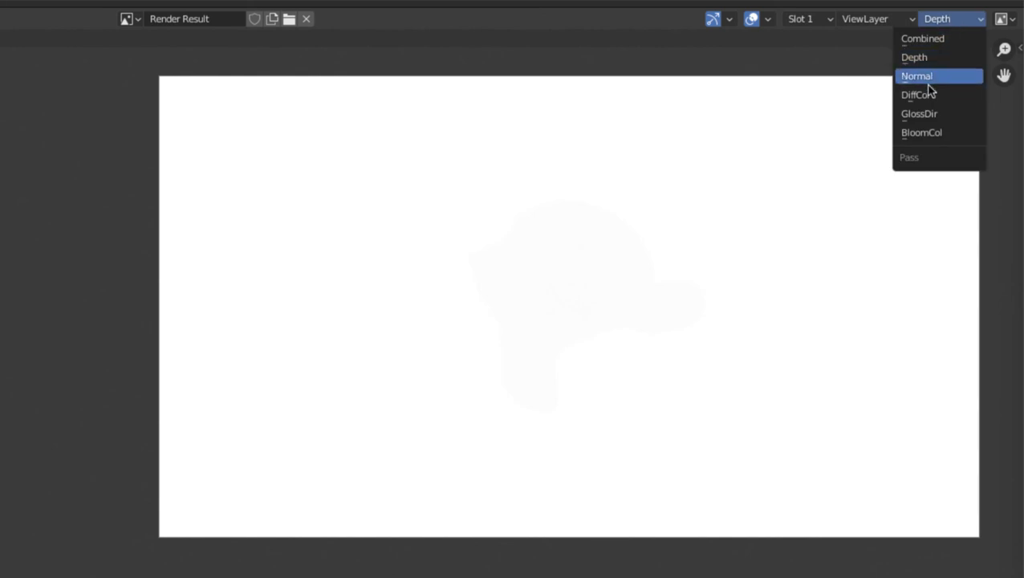
left_click(925, 81)
scroll(583, 272, "up", 1)
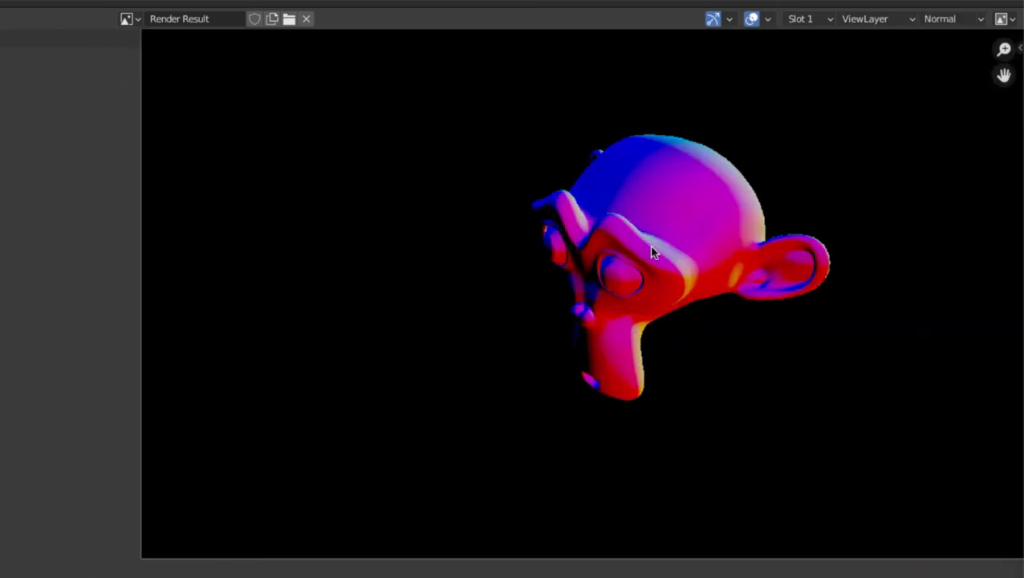
middle_click_drag(651, 248, 591, 297)
scroll(447, 360, "down", 1)
scroll(425, 341, "up", 1)
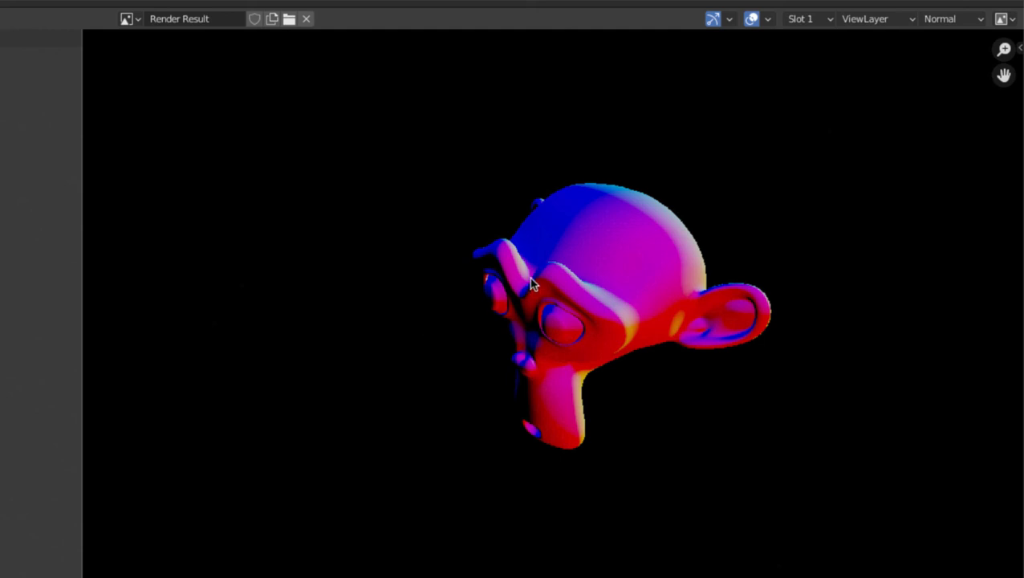
Display the DiffCol pass and inspect the monkey head's flat diffuse colour and its eye areas up close.
left_click(955, 19)
left_click(921, 96)
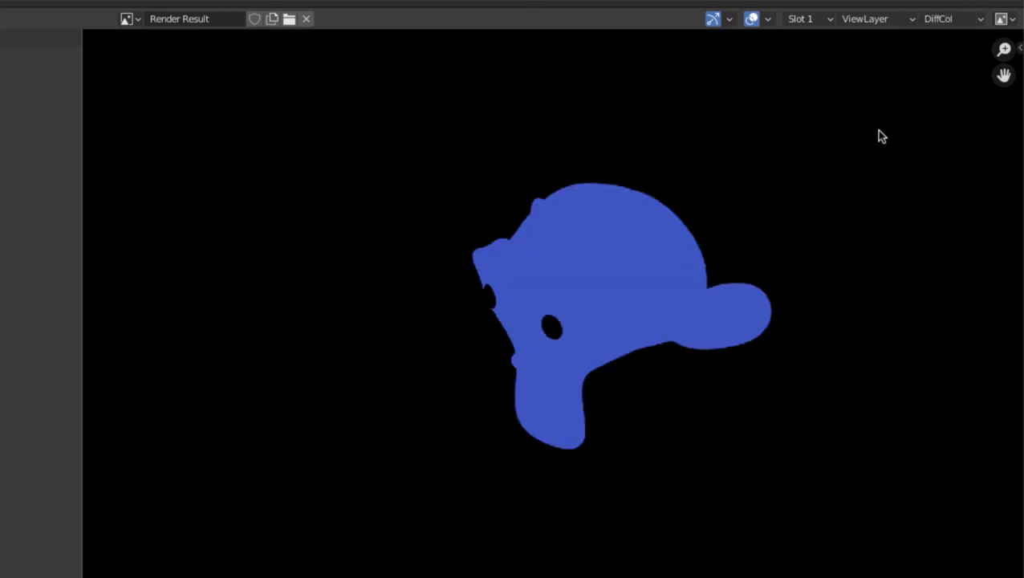
scroll(325, 426, "up", 3)
middle_click_drag(321, 426, 221, 506)
scroll(240, 473, "up", 2)
middle_click_drag(484, 516, 308, 338)
scroll(216, 321, "down", 1)
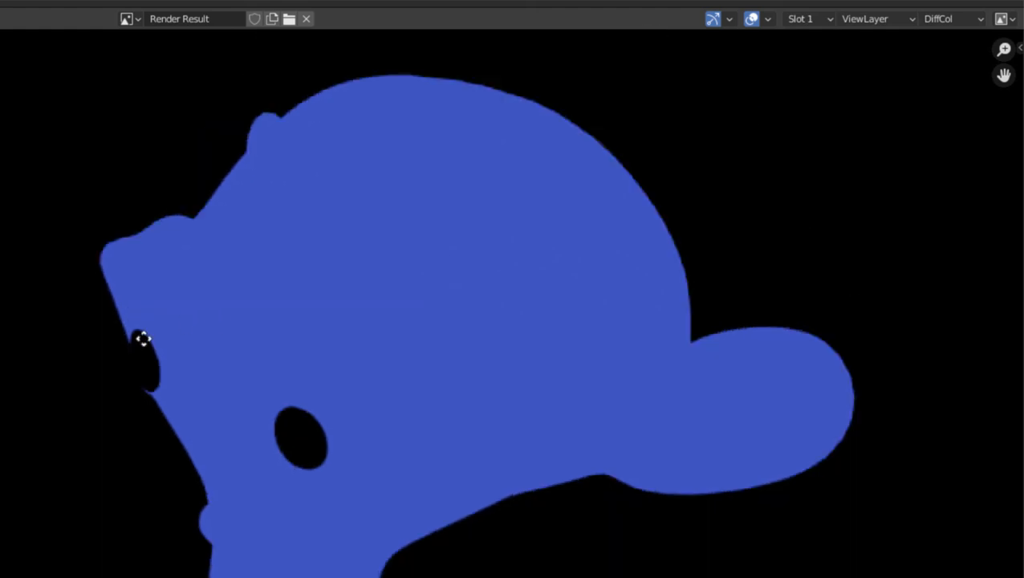
middle_click_drag(142, 339, 359, 321)
scroll(277, 383, "down", 1)
scroll(305, 369, "down", 1)
middle_click_drag(319, 366, 486, 289)
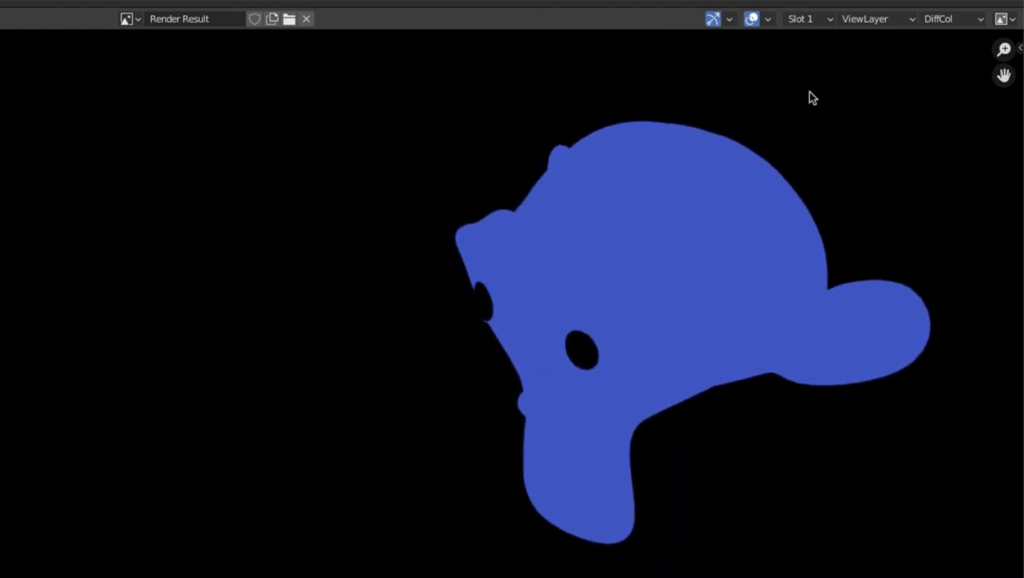
View the monkey head in the GlossDir pass and in the BloomCol pass.
left_click(936, 24)
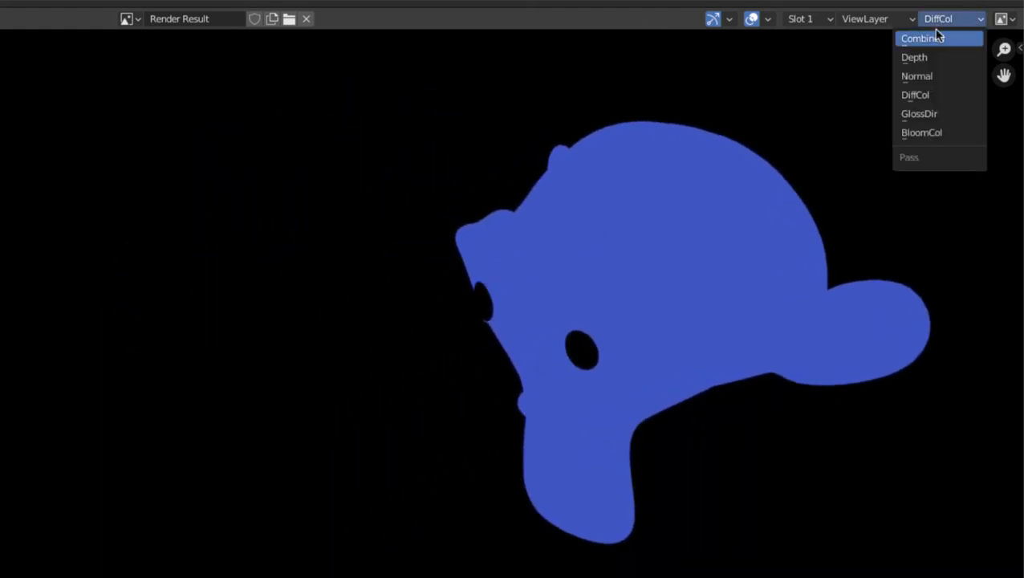
left_click(927, 112)
middle_click_drag(617, 315, 625, 336)
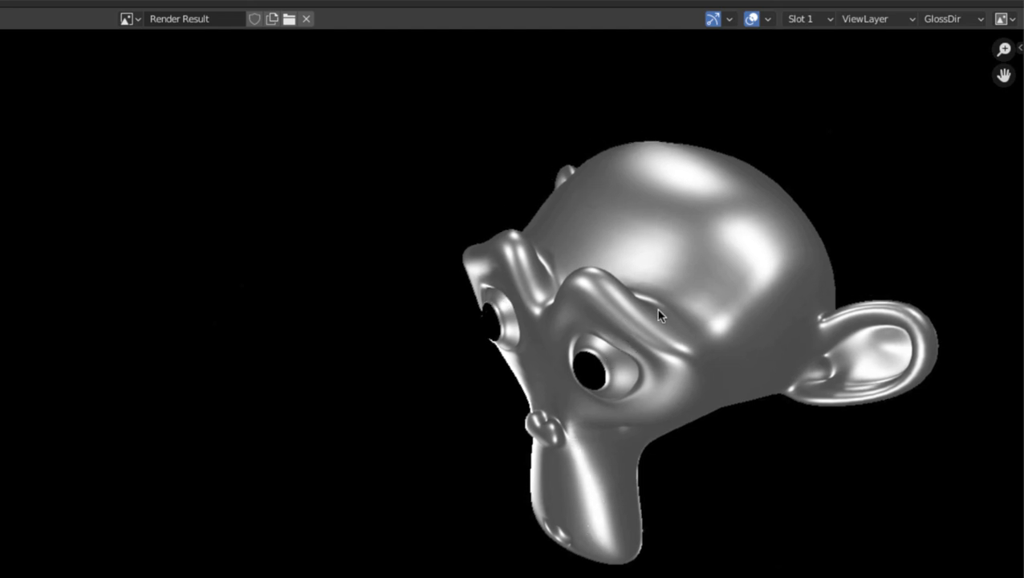
left_click(930, 20)
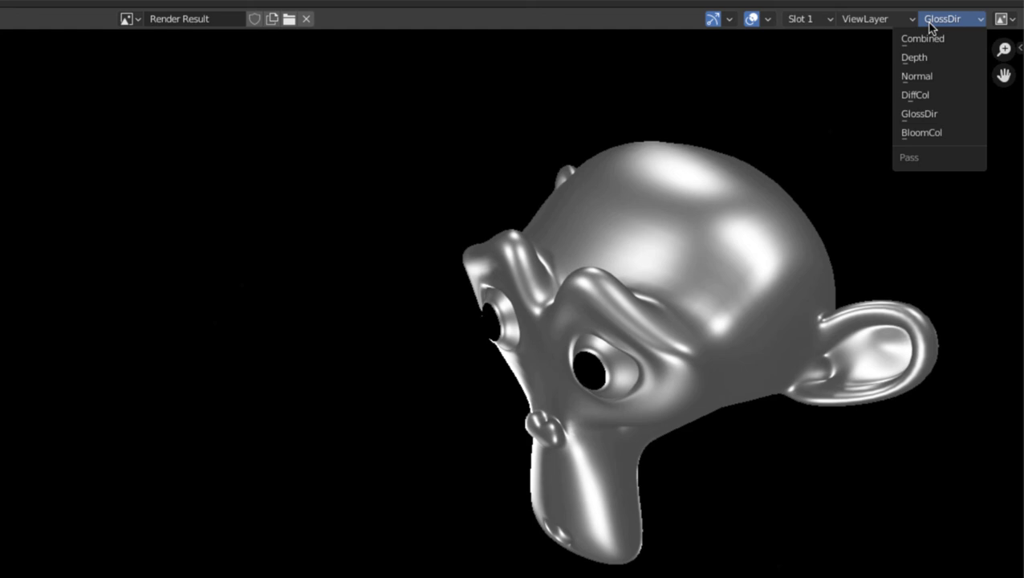
left_click(916, 135)
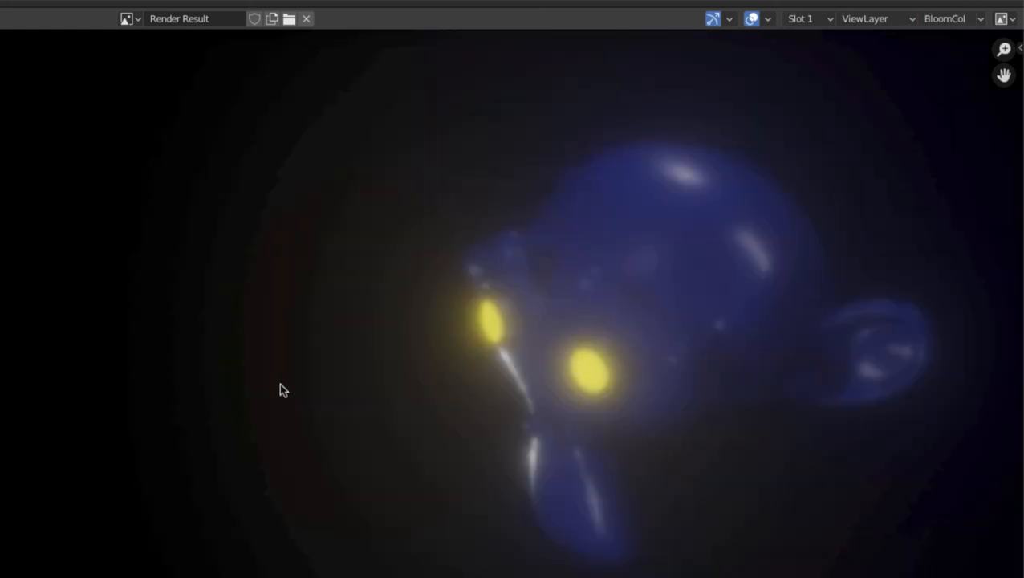
middle_click_drag(354, 366, 359, 383)
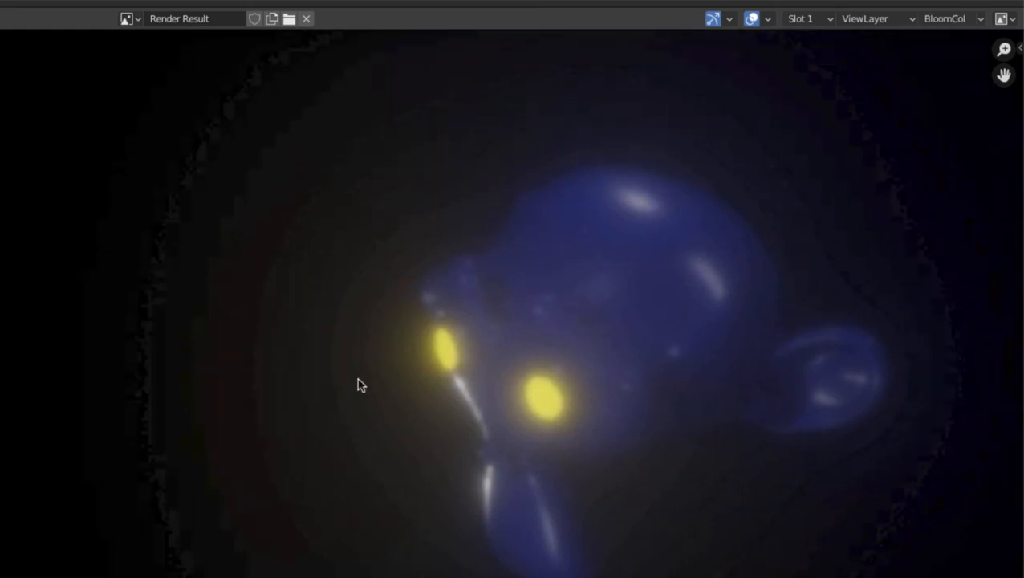
Switch the displayed pass back to Combined, inspect the full render and leave the render window.
left_click(930, 20)
left_click(926, 38)
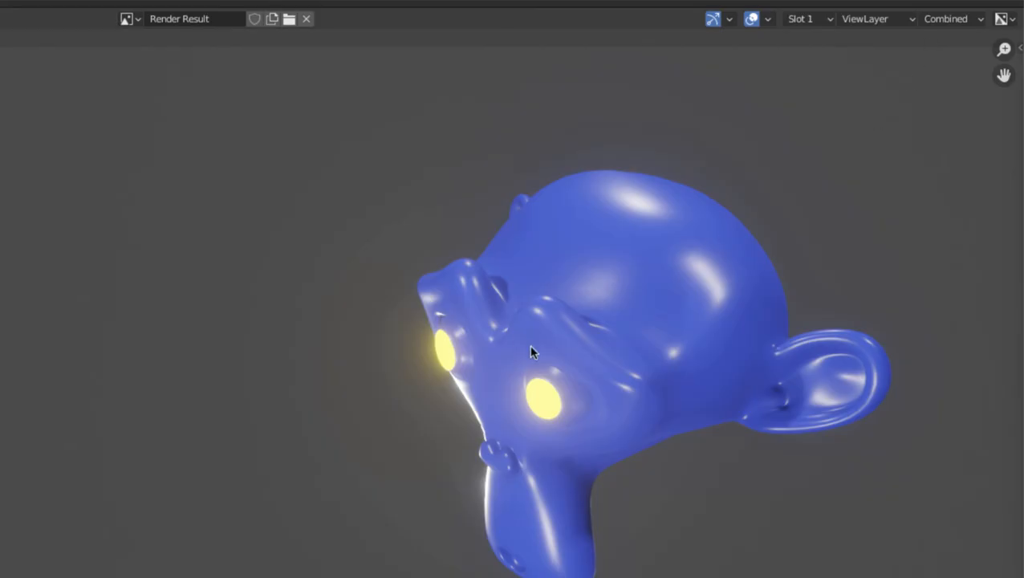
middle_click_drag(532, 351, 160, 452)
scroll(100, 392, "down", 1)
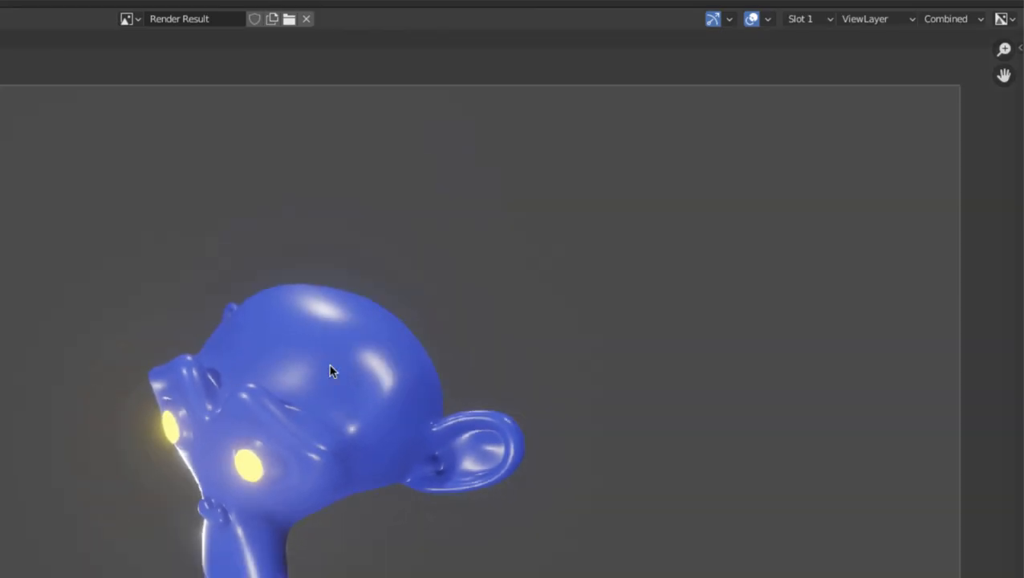
key("Escape")
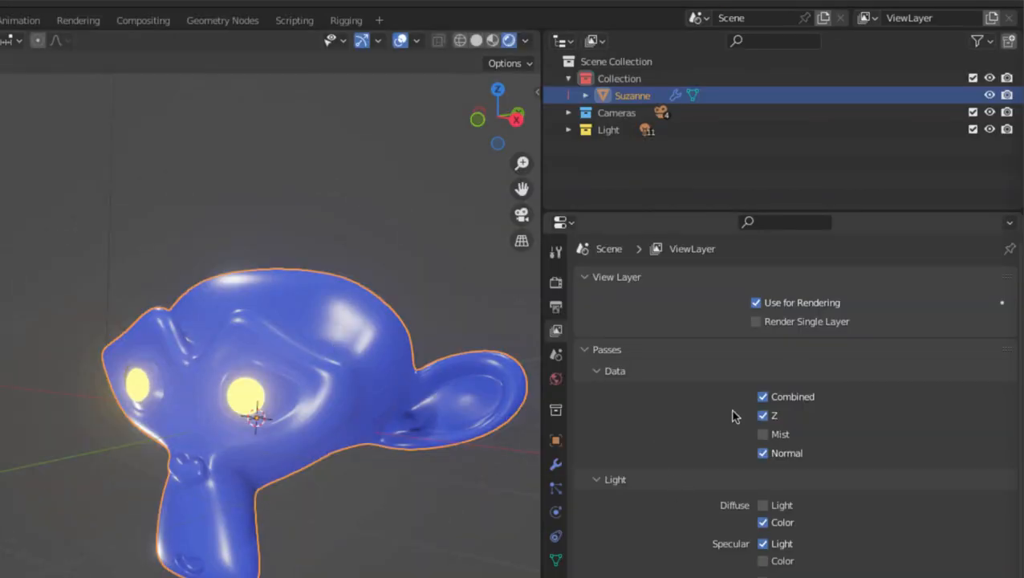
Disable the Z, Normal, Diffuse Color, Specular Light and Bloom passes of the view layer, keeping only Combined enabled.
left_click(761, 396)
left_click(763, 415)
left_click(763, 453)
left_click(762, 397)
left_click(762, 522)
left_click(762, 544)
scroll(699, 508, "down", 5)
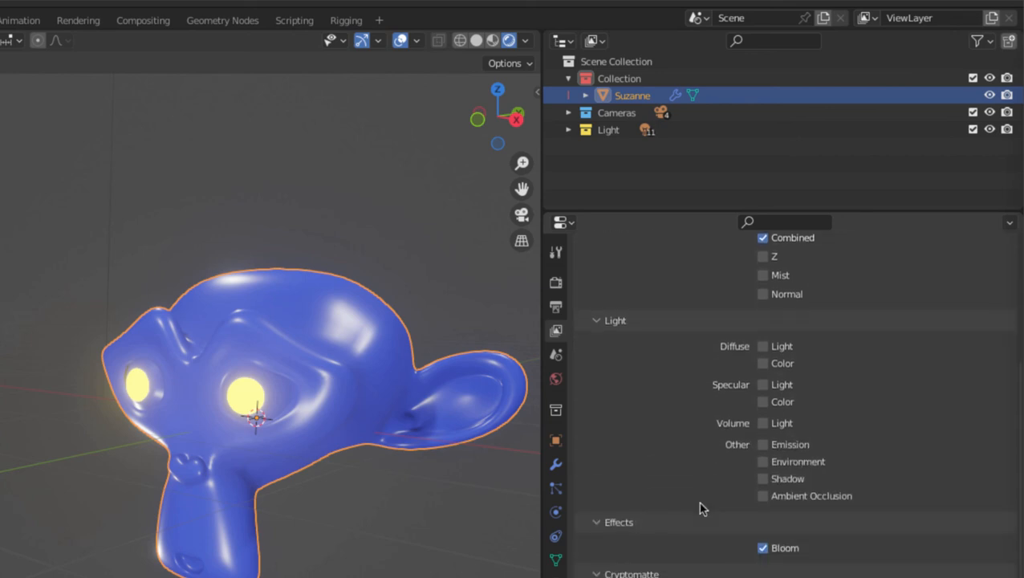
left_click(763, 549)
Collapse the View Layer and Passes sections and open the scene properties.
scroll(617, 383, "up", 5)
left_click(586, 350)
left_click(587, 281)
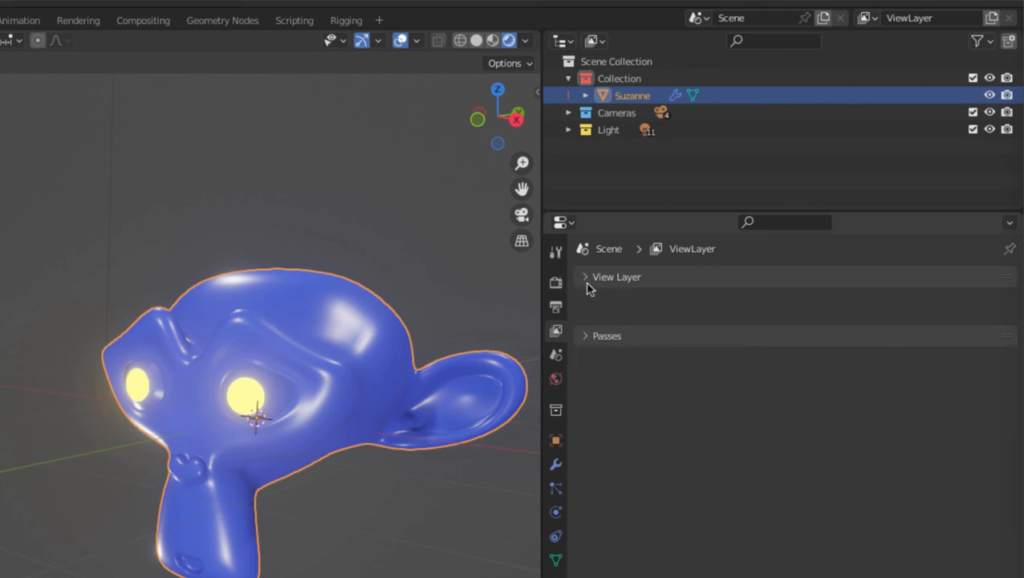
left_click(556, 356)
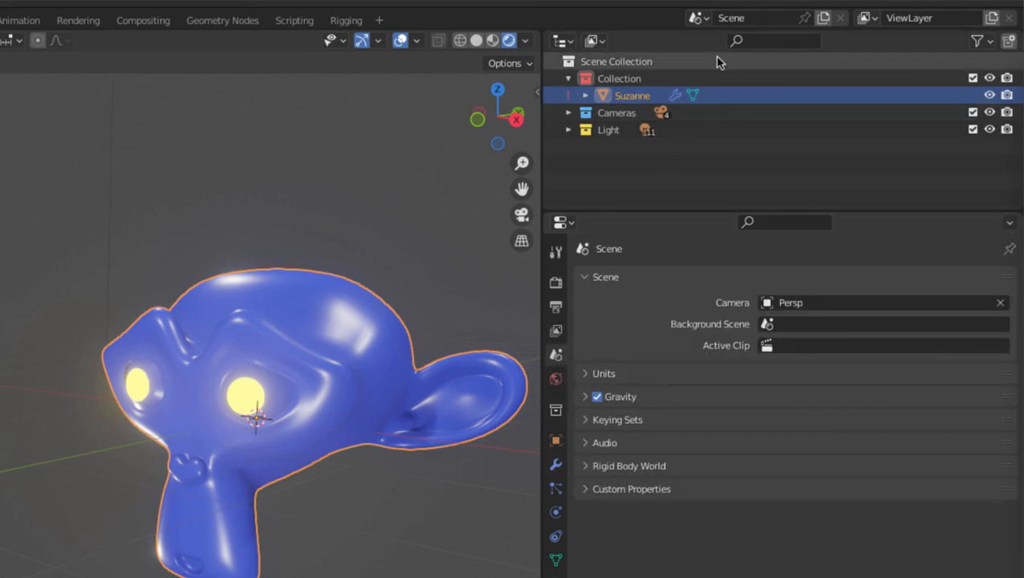
Check the available scenes, enlarge the scene settings and review the camera choices, keeping Persp as the scene camera.
left_click(700, 18)
left_click(703, 45)
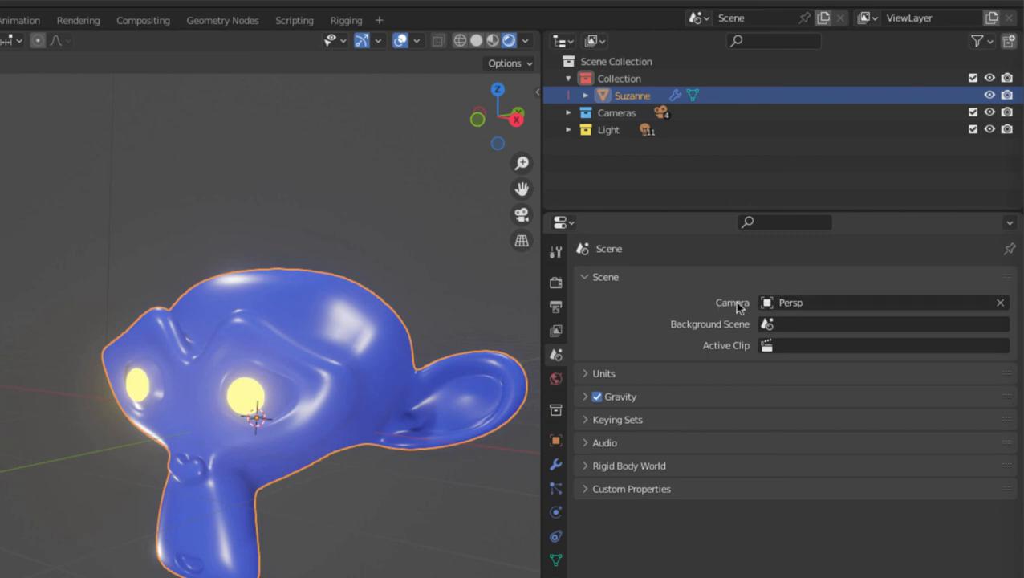
middle_click_drag(735, 408, 736, 320, "ctrl")
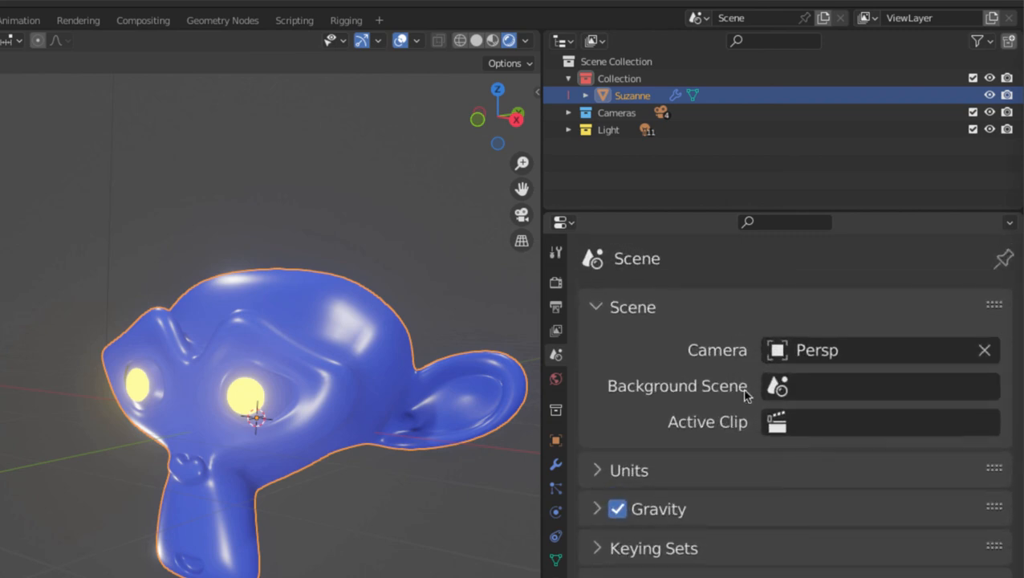
left_click(834, 350)
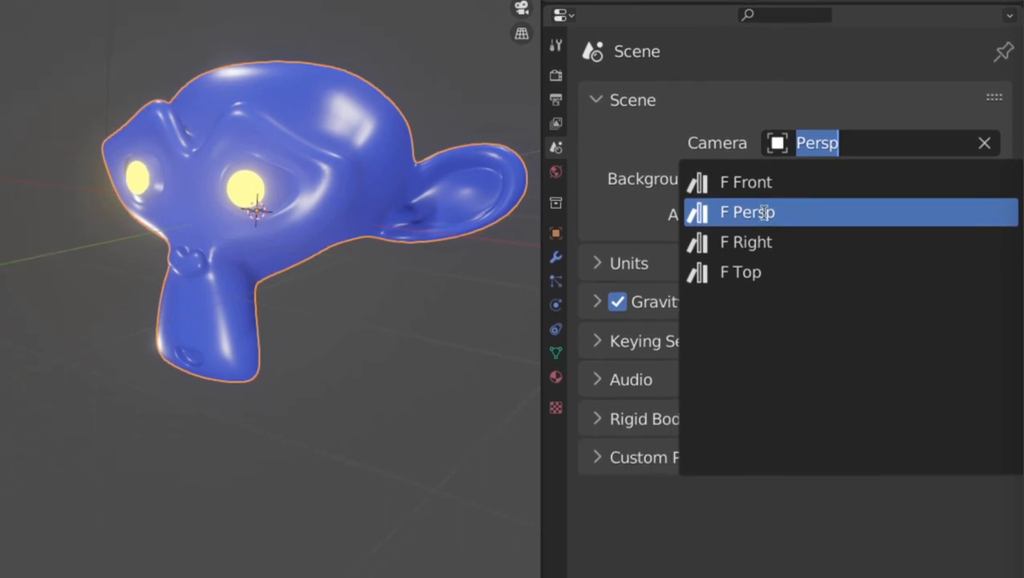
left_click(766, 355)
Find the Persp camera in the viewport and select it.
scroll(132, 349, "down", 4)
middle_click_drag(192, 161, 214, 227, "shift")
scroll(165, 294, "down", 3)
scroll(214, 227, "up", 1)
scroll(214, 227, "up", 2)
left_click(436, 152)
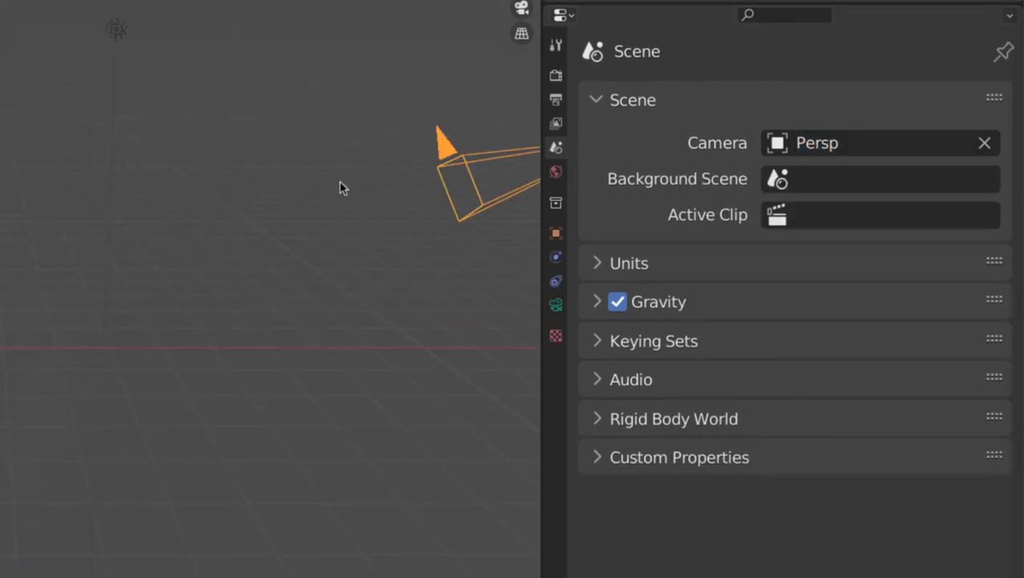
Reveal the hidden cameras around the monkey head and clear the selection.
middle_click_drag(340, 183, 266, 191)
left_click(210, 247)
key("alt+h")
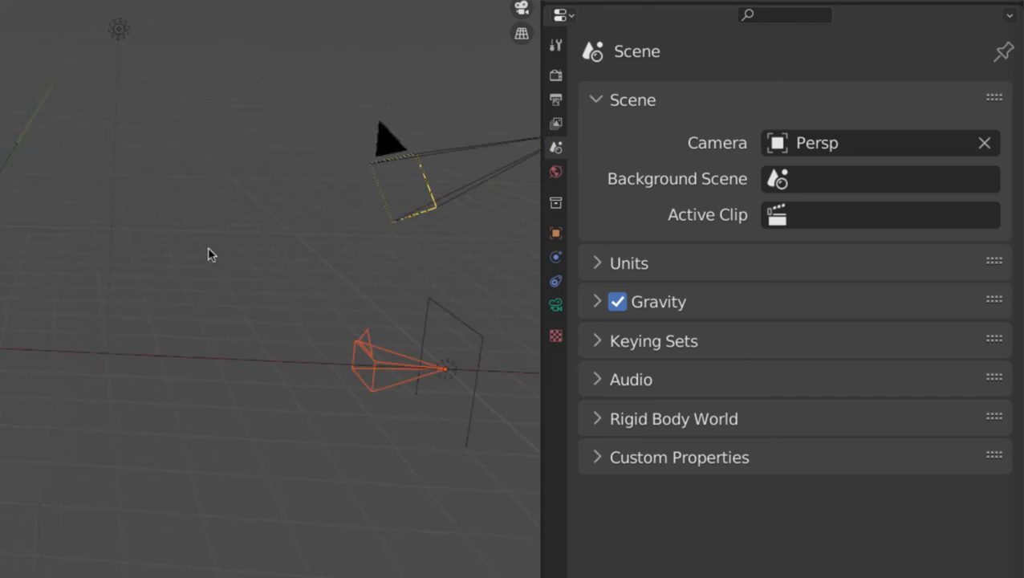
left_click(205, 224)
scroll(215, 252, "down", 2)
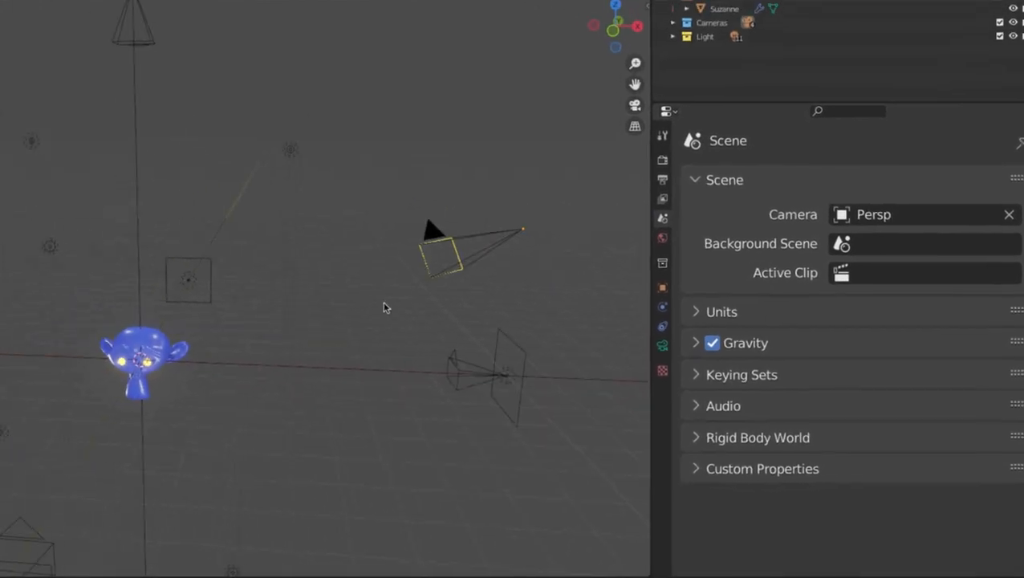
Select each of the four cameras around the monkey head in turn, ending with the Persp camera.
middle_click_drag(384, 308, 442, 345)
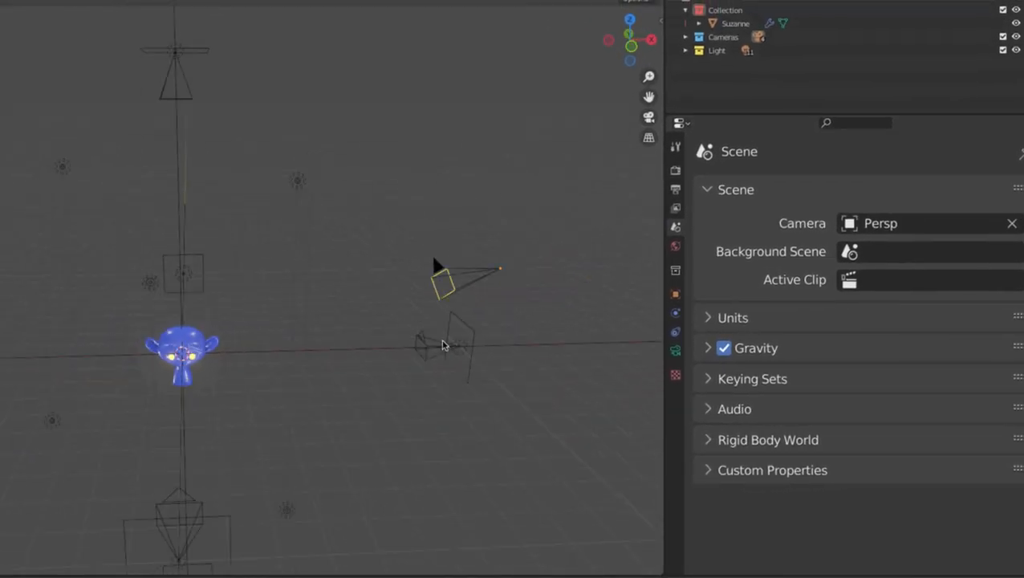
left_click(417, 343)
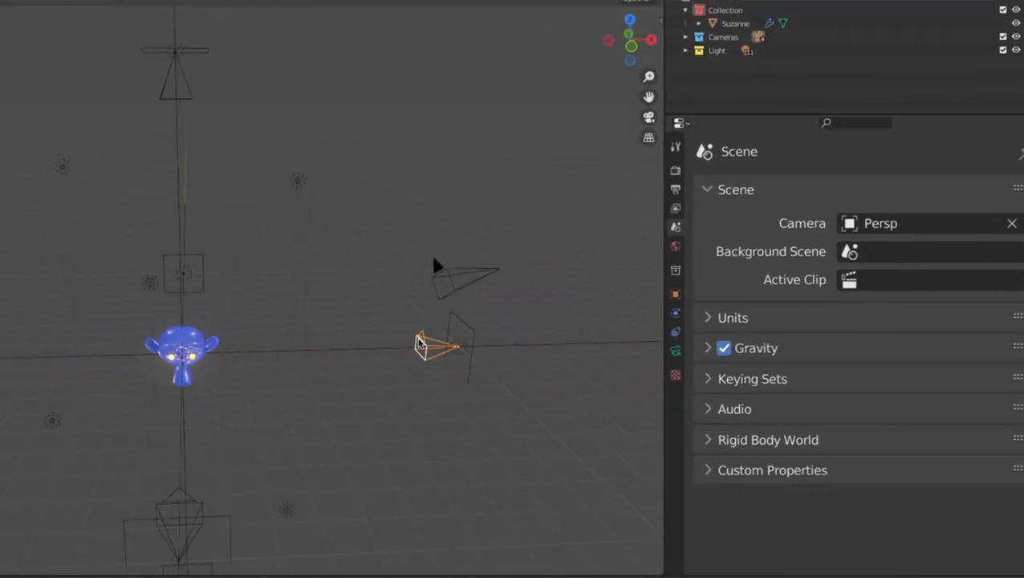
left_click(167, 91)
left_click(157, 511)
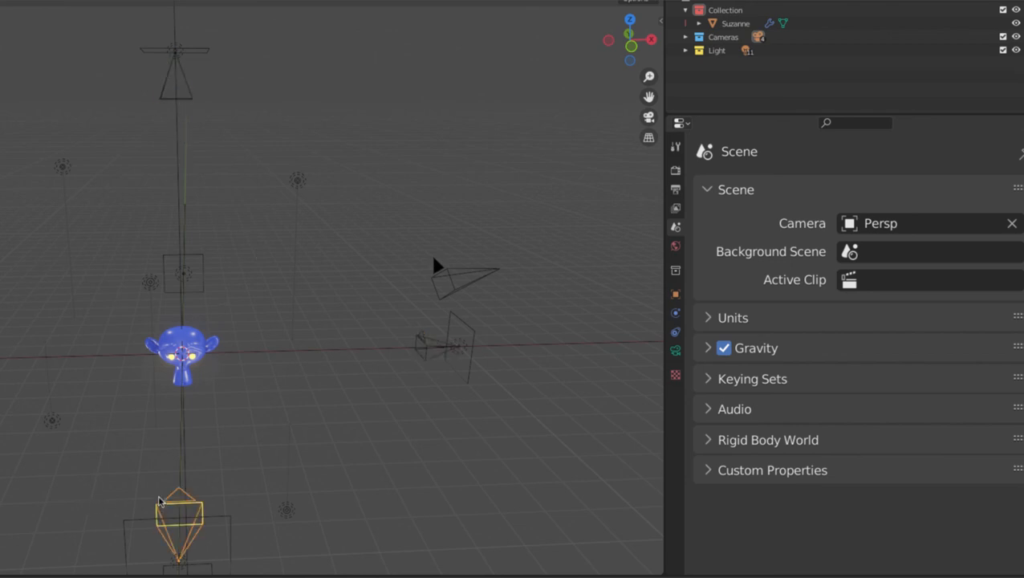
left_click(422, 273)
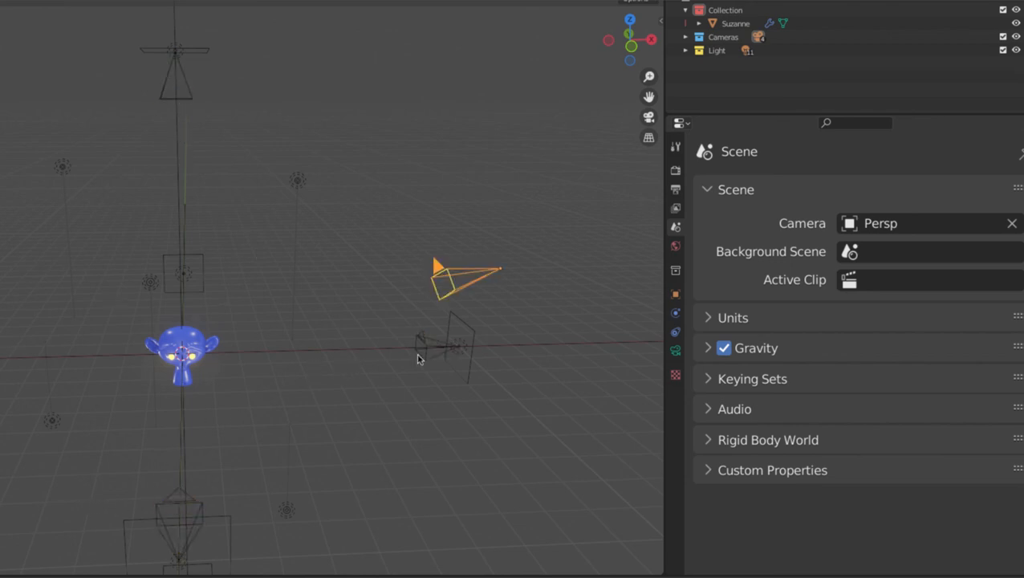
Annotate the triangle above the Persp camera and the one above the camera on the X axis, erasing each mark.
middle_click_drag(418, 357, 385, 347)
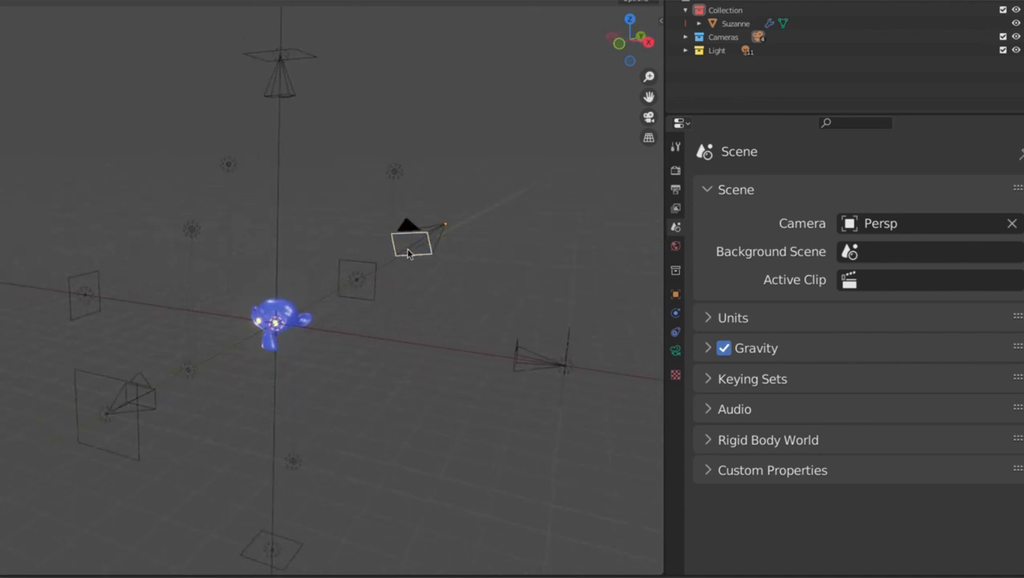
middle_click_drag(411, 298, 356, 361)
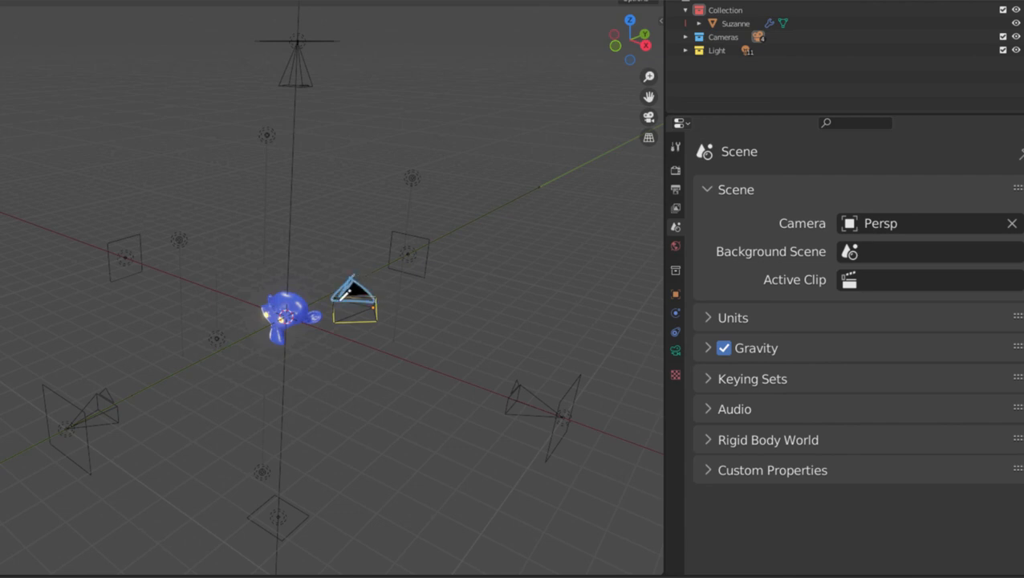
left_click(380, 286)
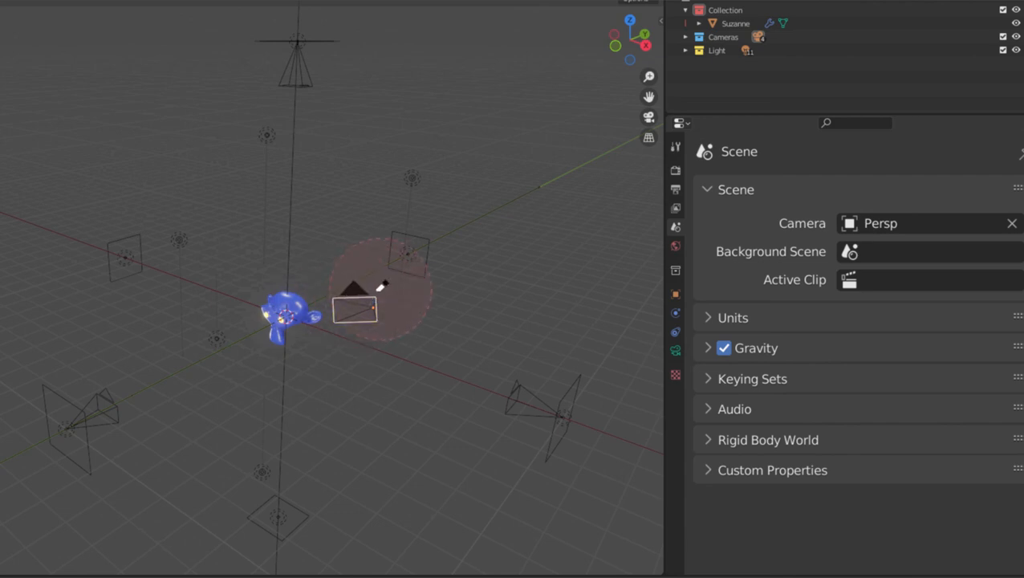
key("KP_3")
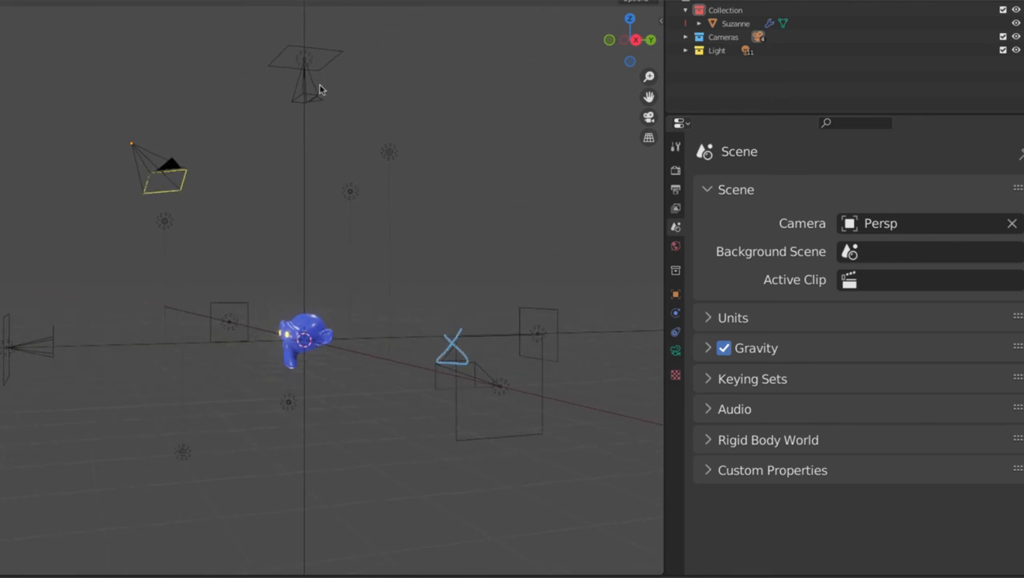
left_click(291, 107)
left_click(468, 377)
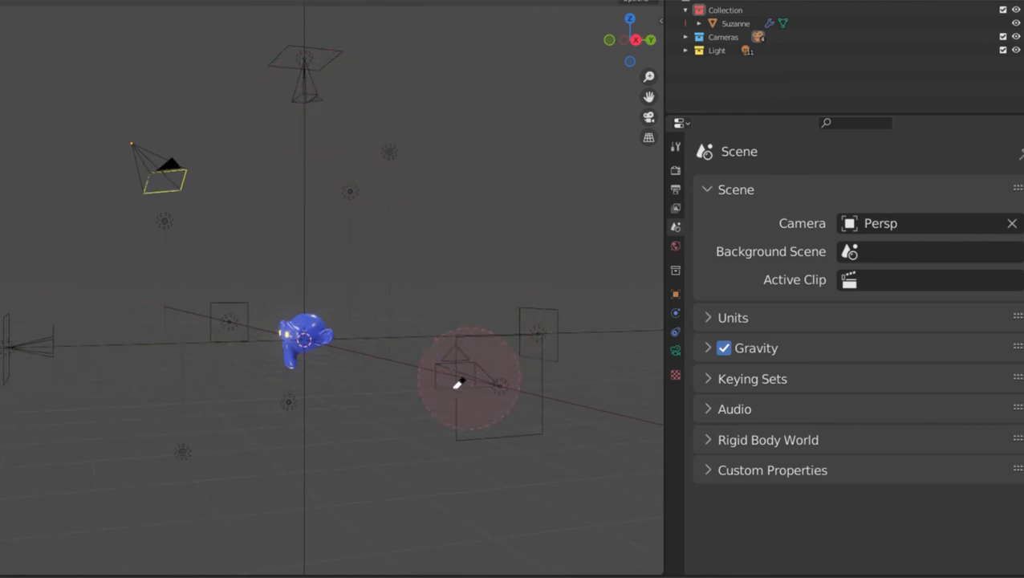
mouse_move(226, 254)
middle_mouse_down()
mouse_move(308, 269)
mouse_move(321, 253)
middle_mouse_up()
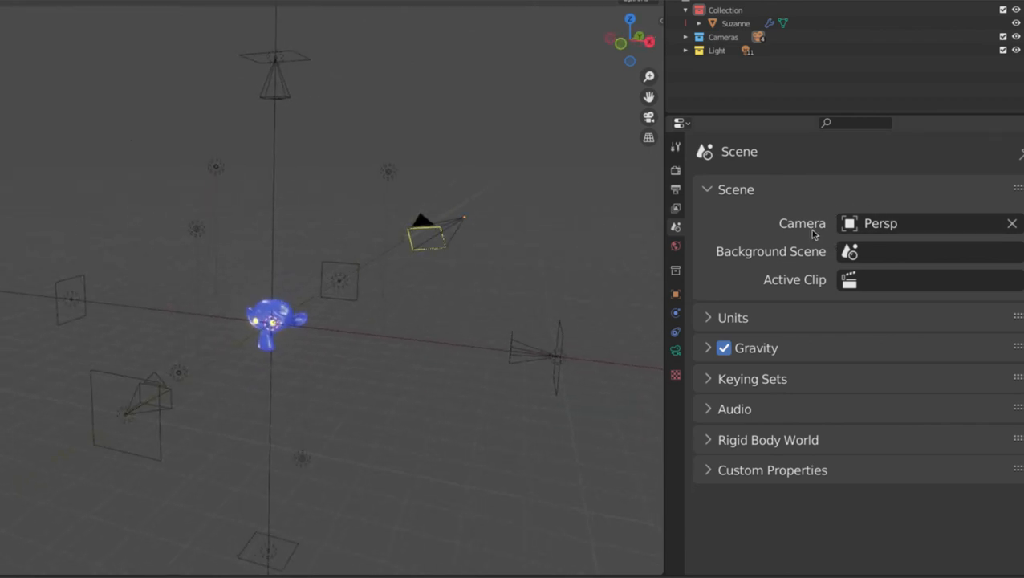
Switch the scene's active camera to Front and from there to Top.
left_click(878, 224)
left_click(831, 255)
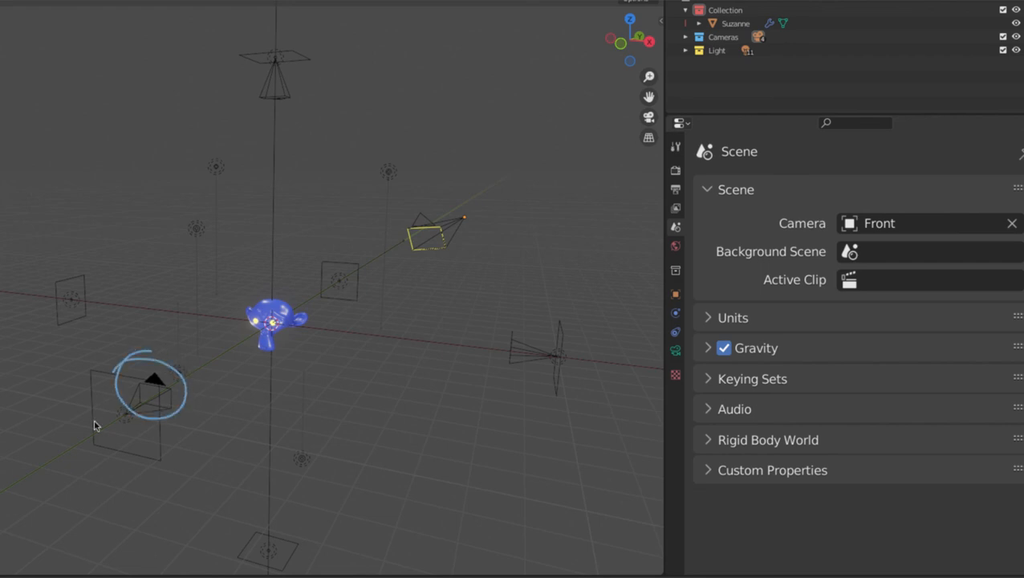
left_click(866, 224)
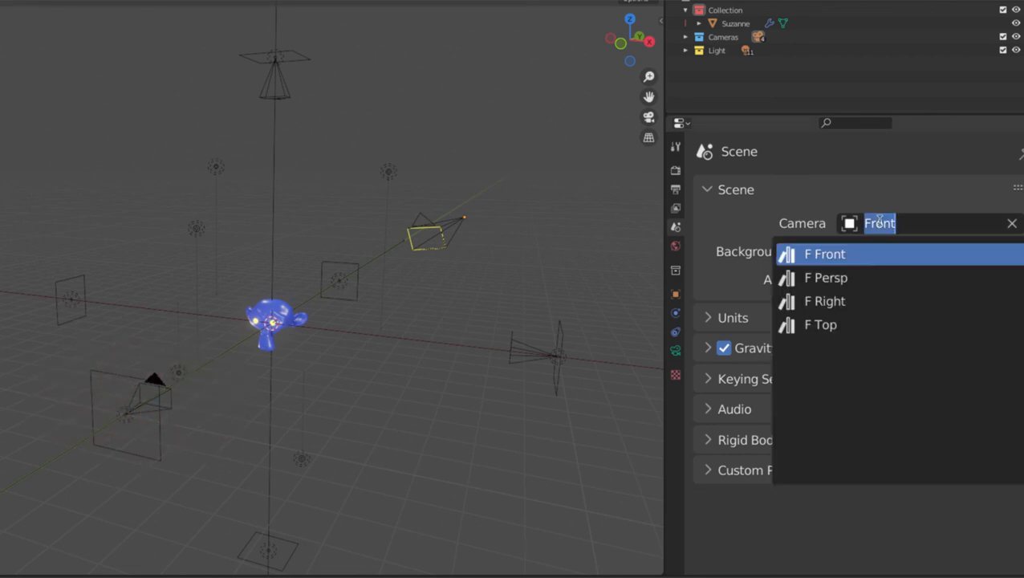
left_click(812, 325)
middle_click_drag(302, 106, 258, 71)
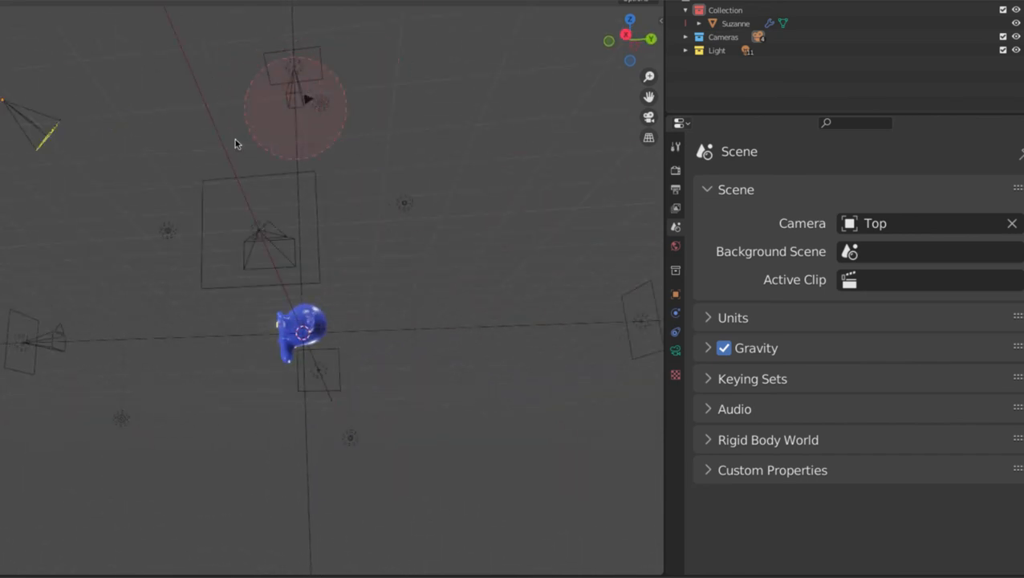
middle_click_drag(235, 141, 344, 183)
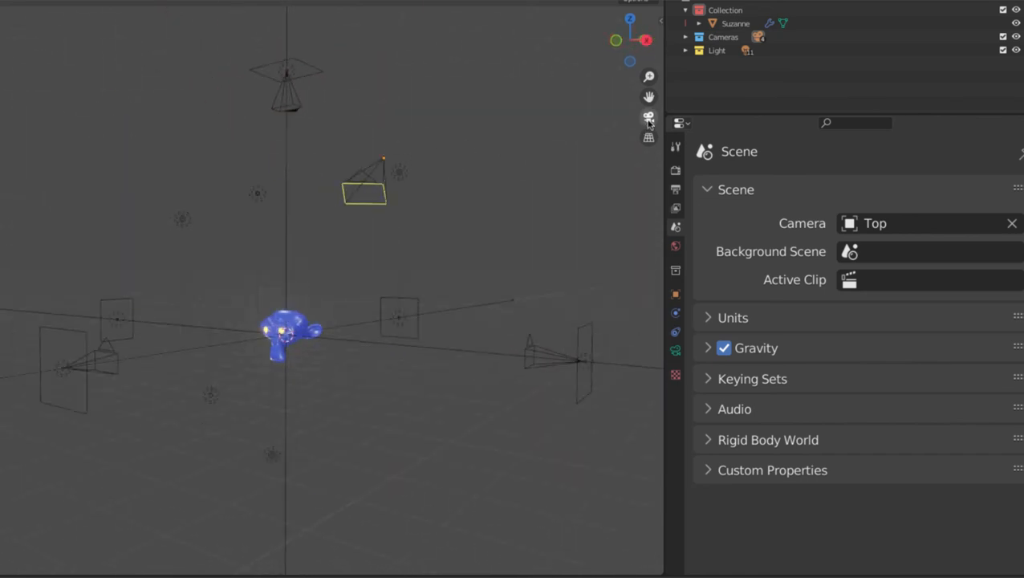
Look through the active Top camera, and switch the scene camera to Persp and back to Top.
left_click_drag(489, 130, 629, 118)
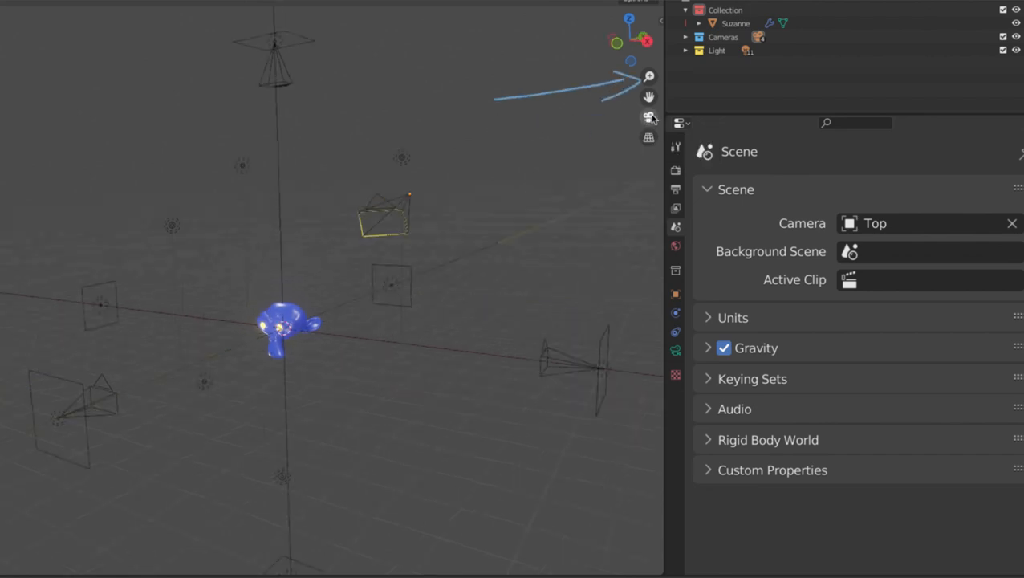
left_click(648, 117)
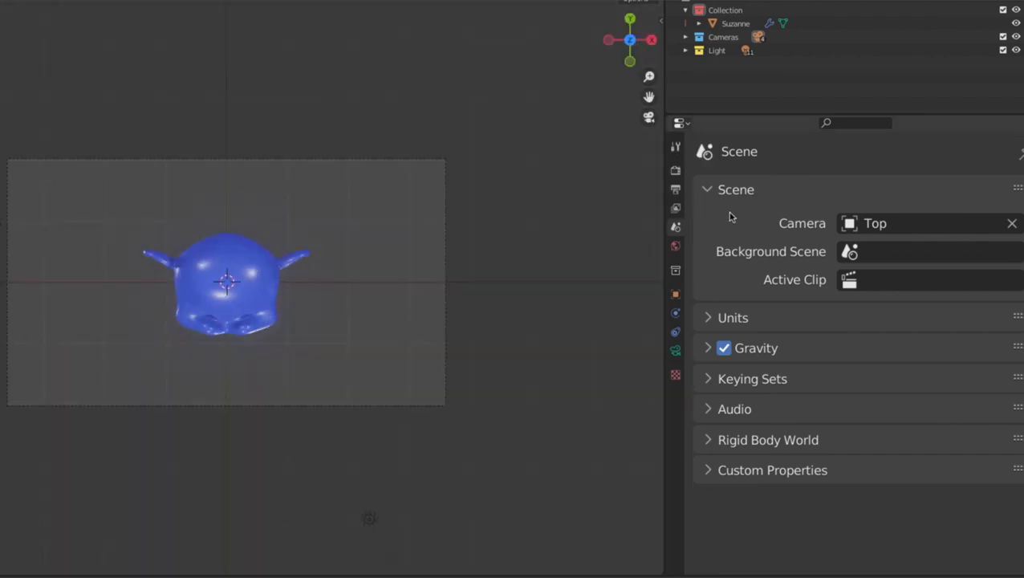
left_click(852, 223)
left_click(844, 277)
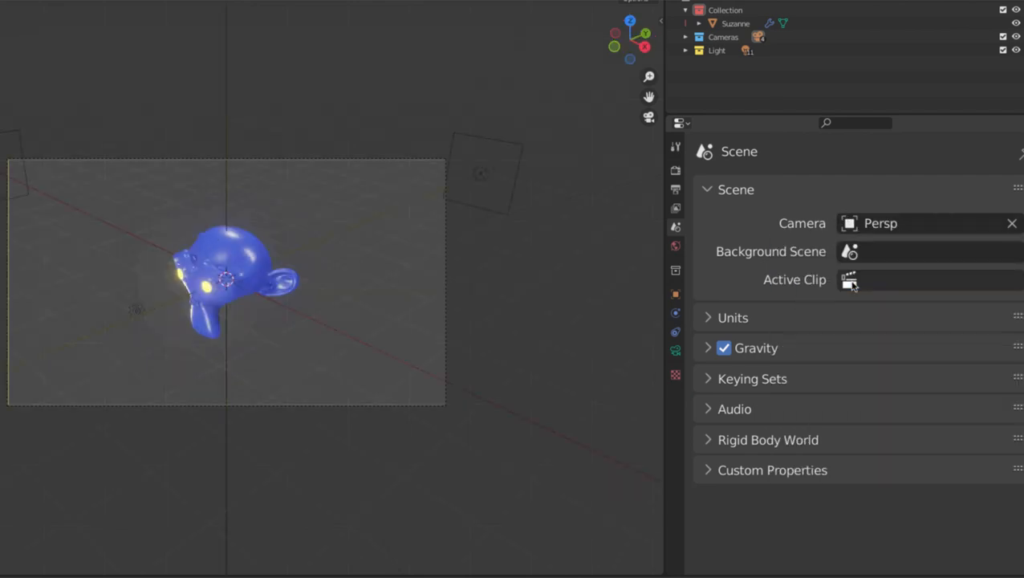
left_click(889, 225)
left_click(859, 322)
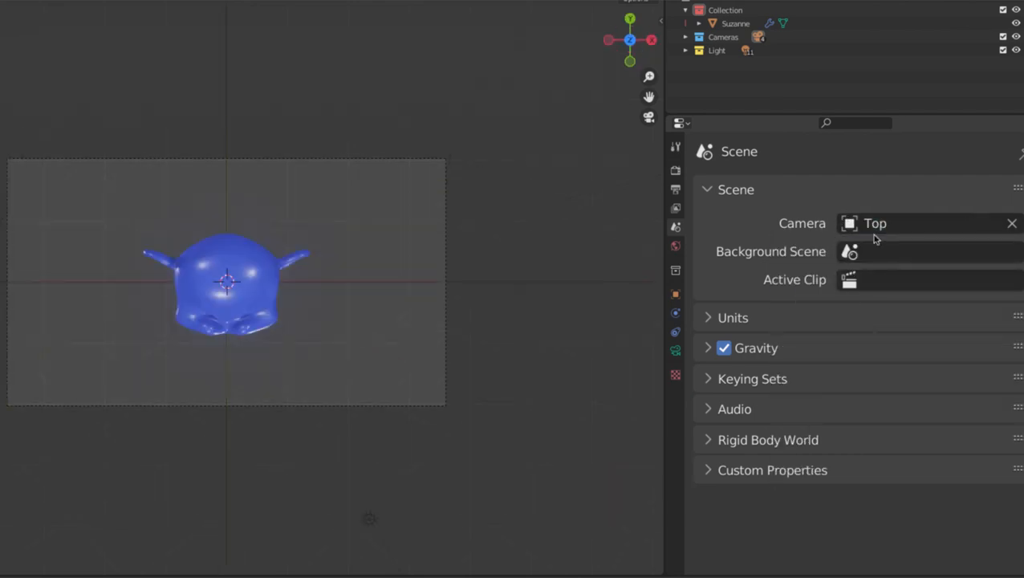
Switch the scene camera through Right, Front and Top, ending with Persp, and leave the camera view.
left_click(873, 228)
left_click(883, 301)
left_click(885, 225)
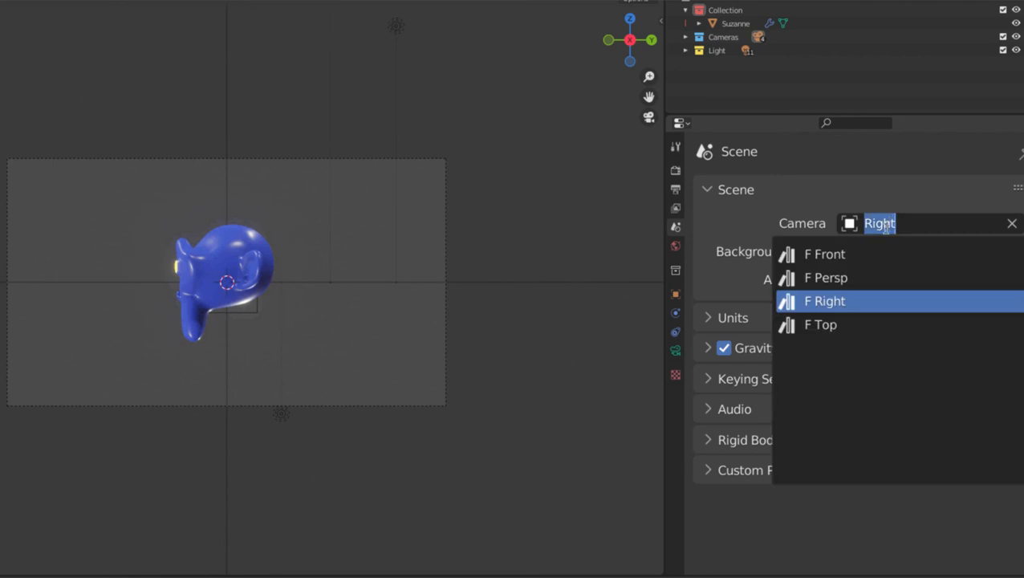
left_click(866, 255)
left_click(893, 223)
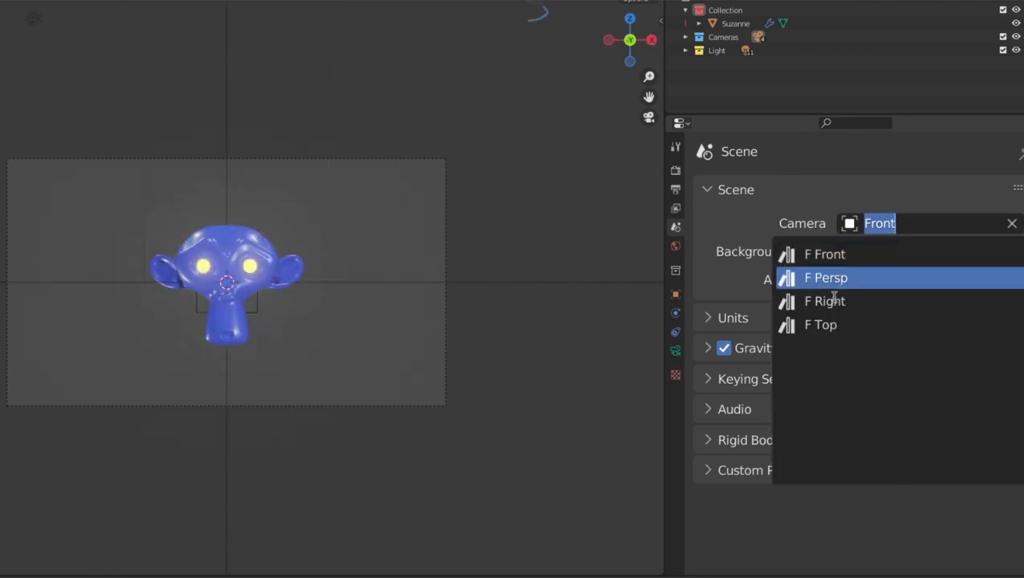
left_click(834, 325)
left_click(875, 223)
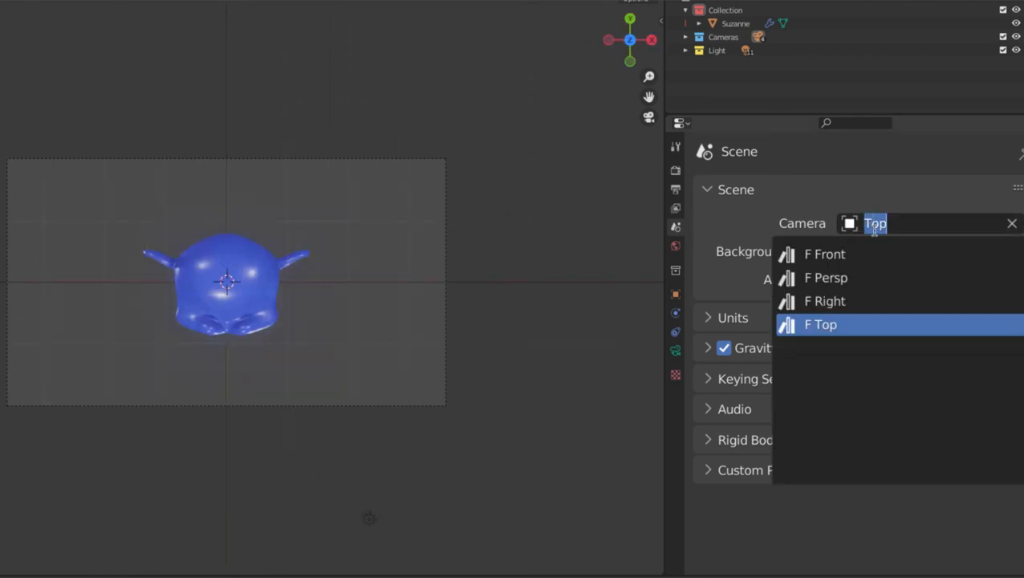
left_click(866, 277)
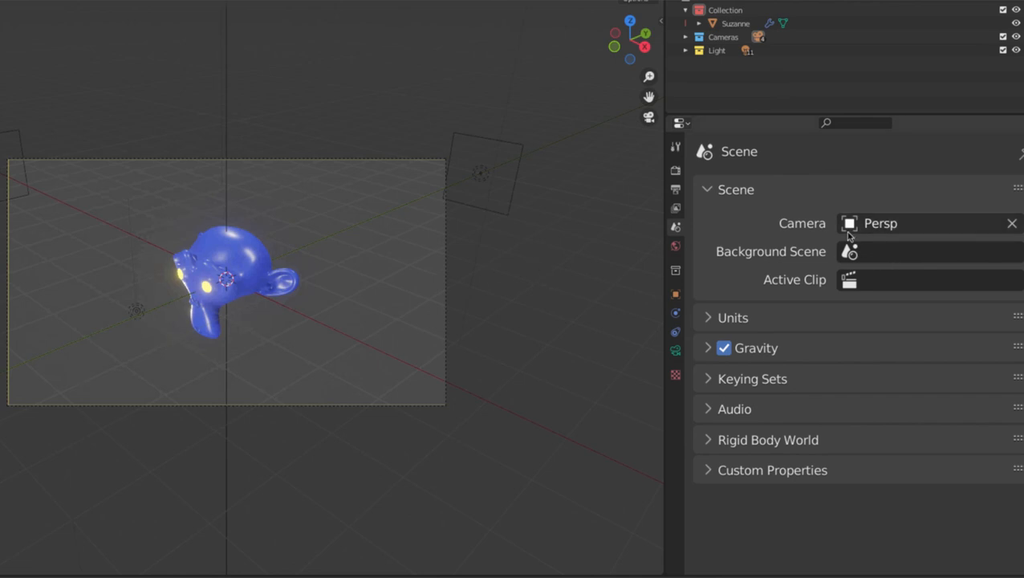
scroll(263, 221, "down", 5)
middle_click_drag(231, 227, 286, 211)
right_click_drag(450, 96, 361, 103)
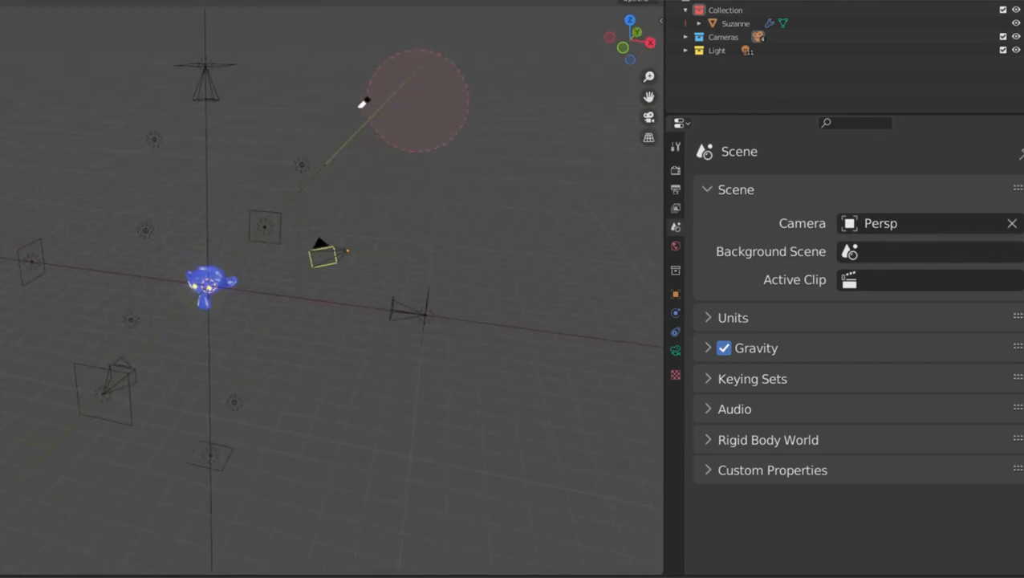
scroll(373, 191, "up", 5)
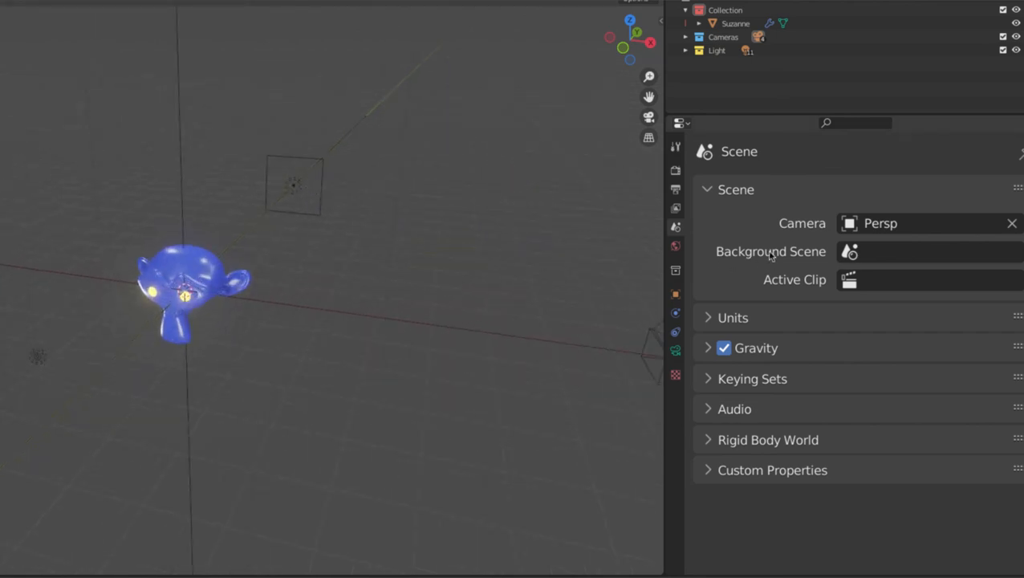
Create a new empty scene and name it background.
left_click(896, 255)
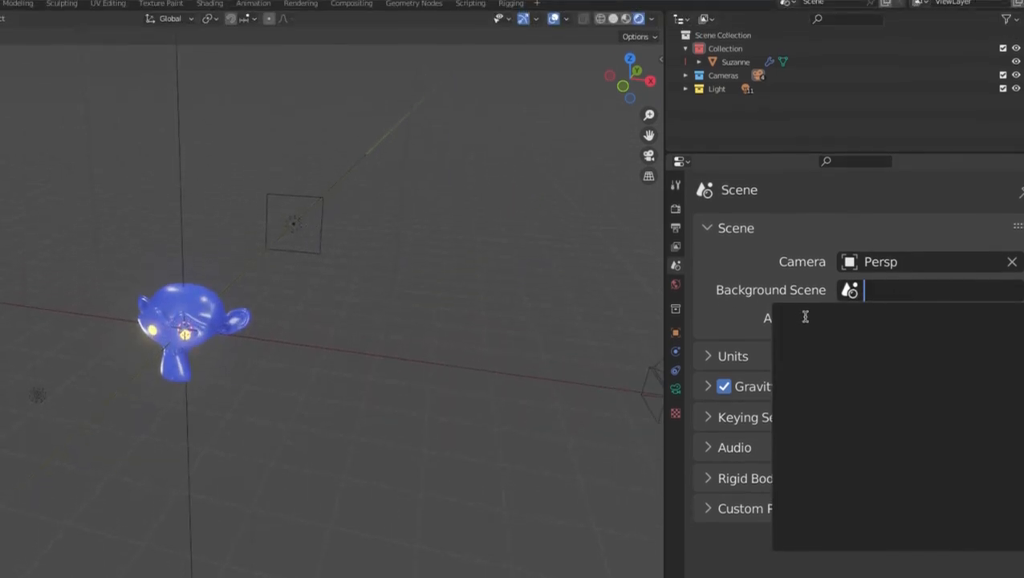
left_click(885, 1)
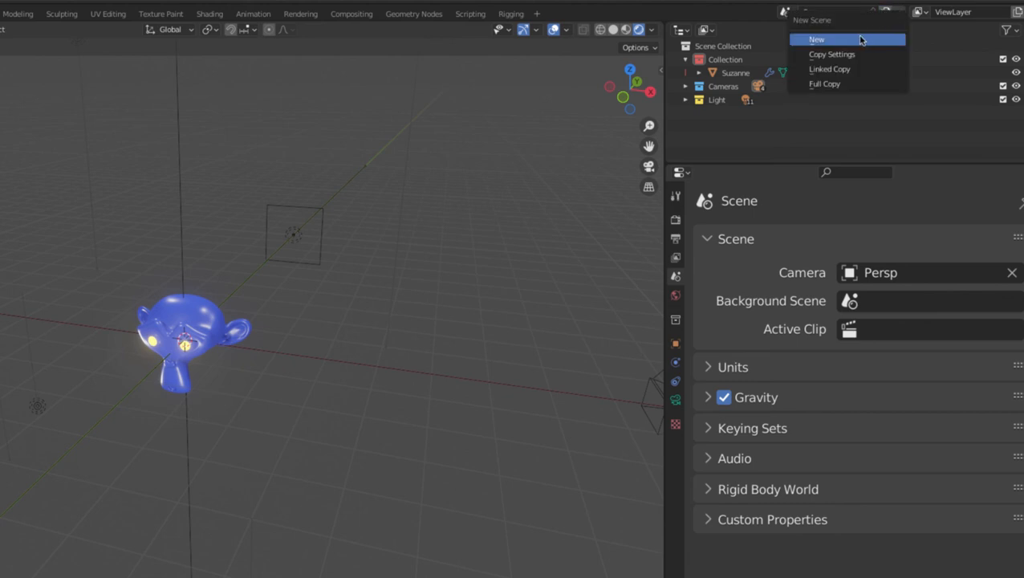
left_click(840, 40)
left_click(832, 13)
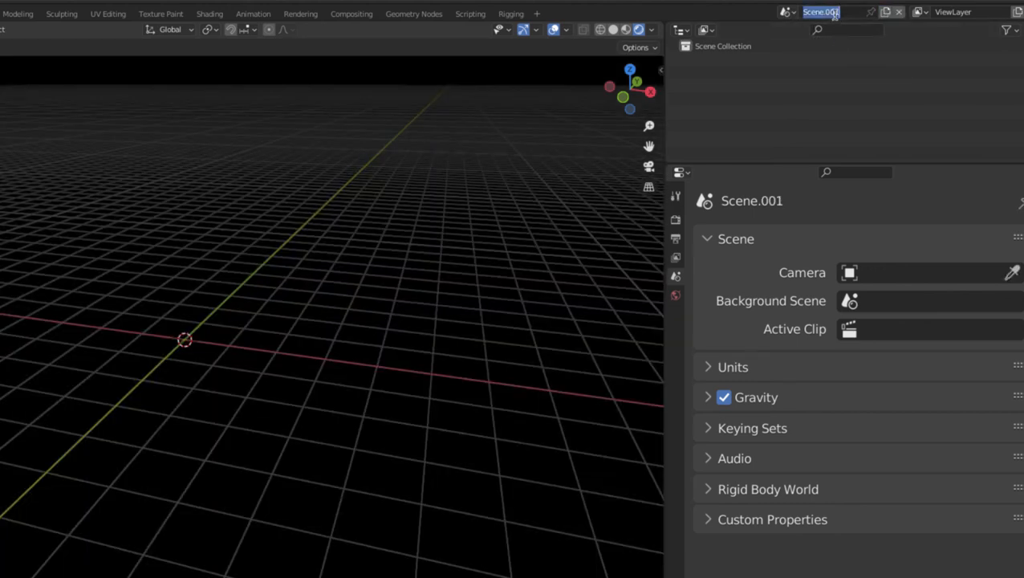
type("Ba")
type("ckground")
key("Return")
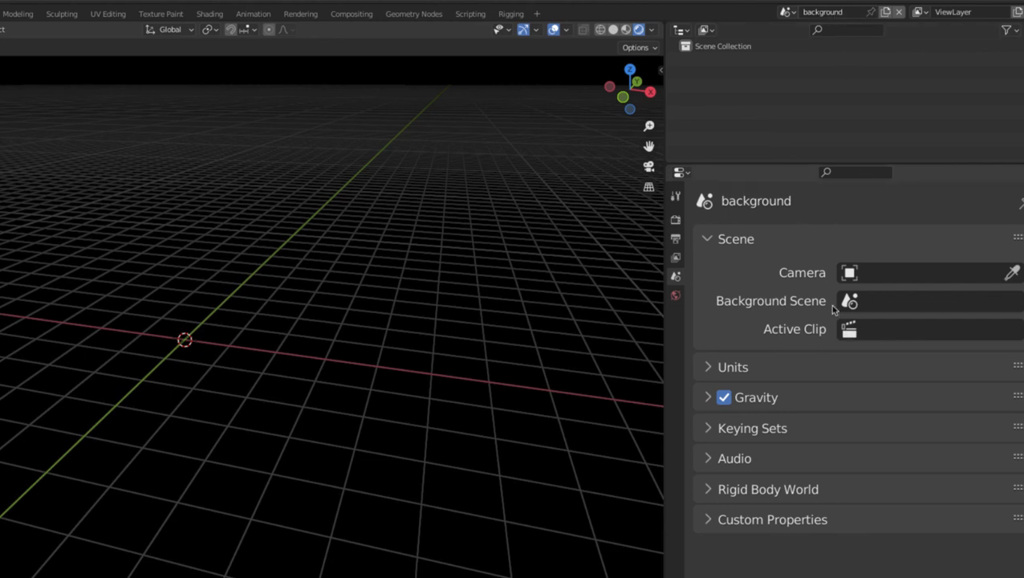
Return to the original scene and assign the background scene as its Background Scene.
left_click(895, 296)
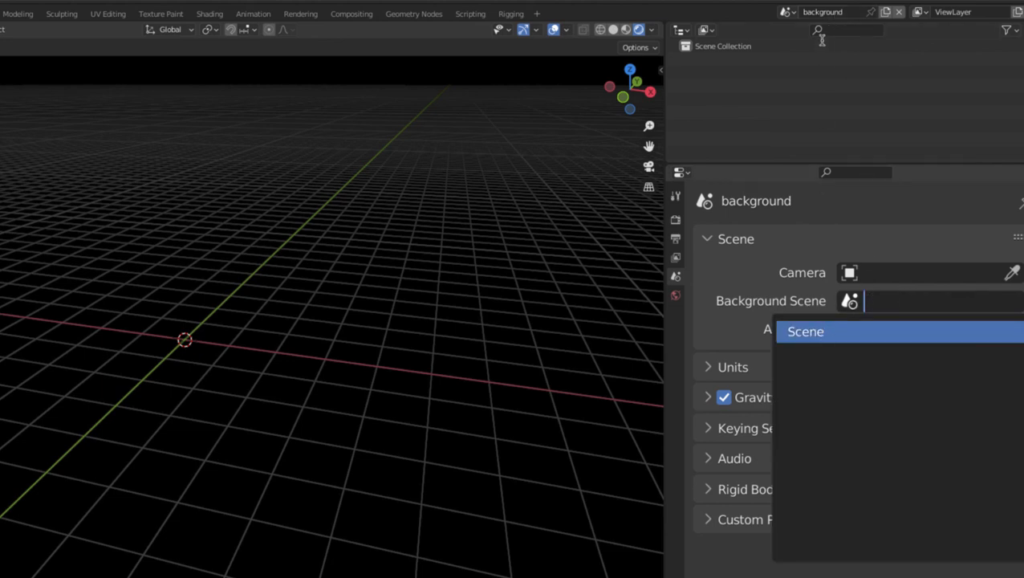
left_click(786, 12)
left_click(790, 44)
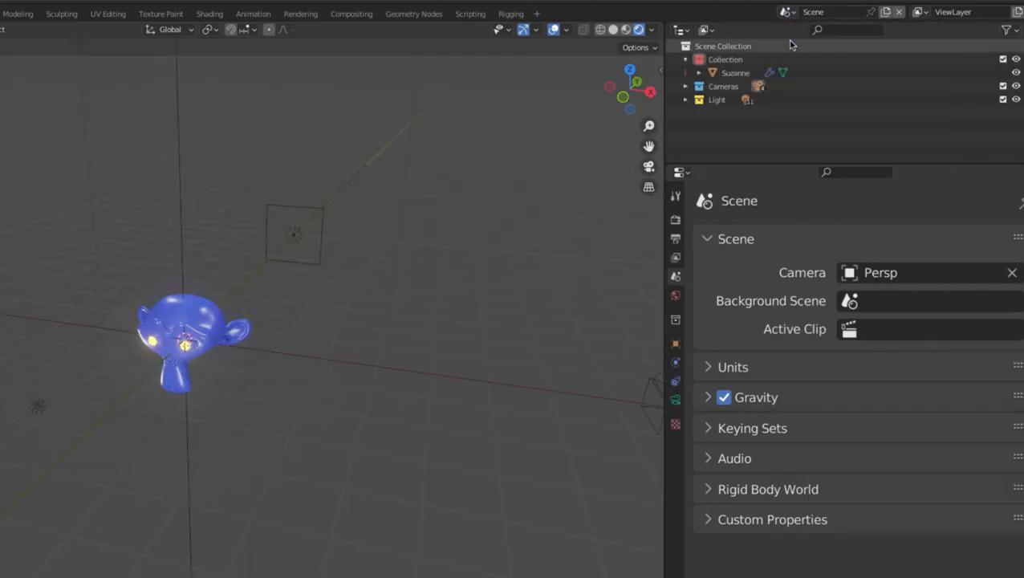
left_click(851, 307)
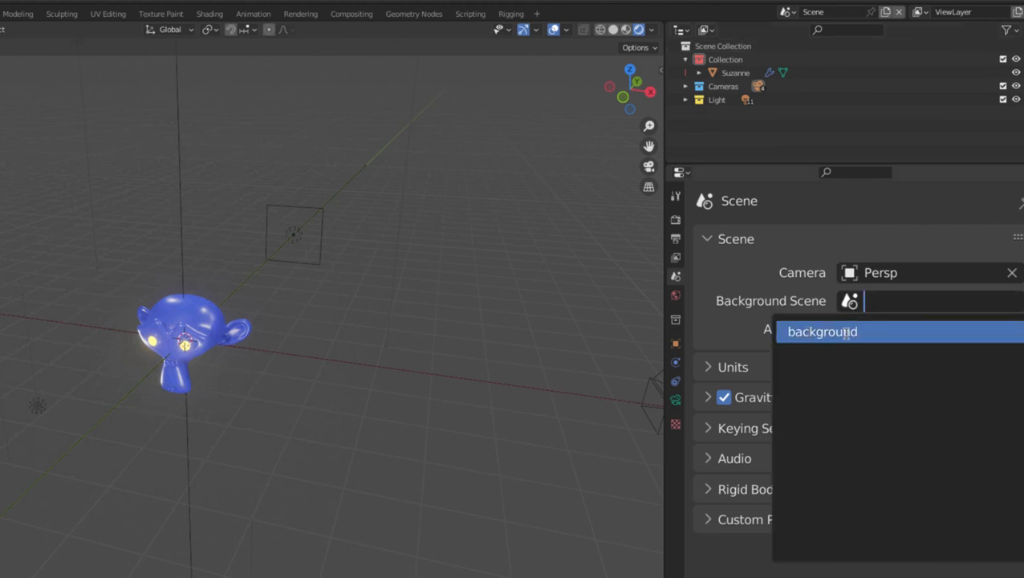
left_click(846, 332)
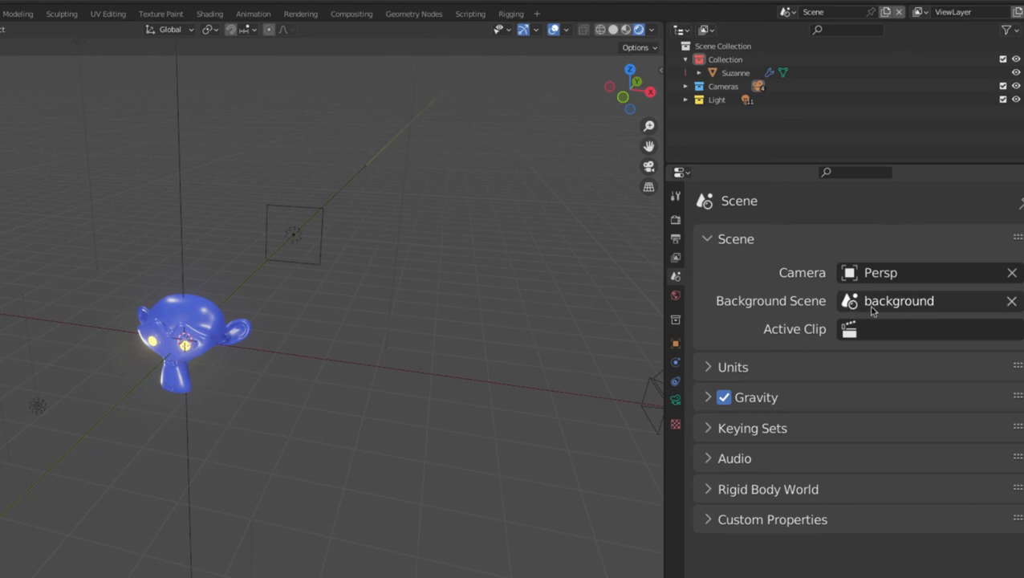
Clear the Background Scene setting, collapse the Scene settings and expand the Units settings.
left_click(1011, 300)
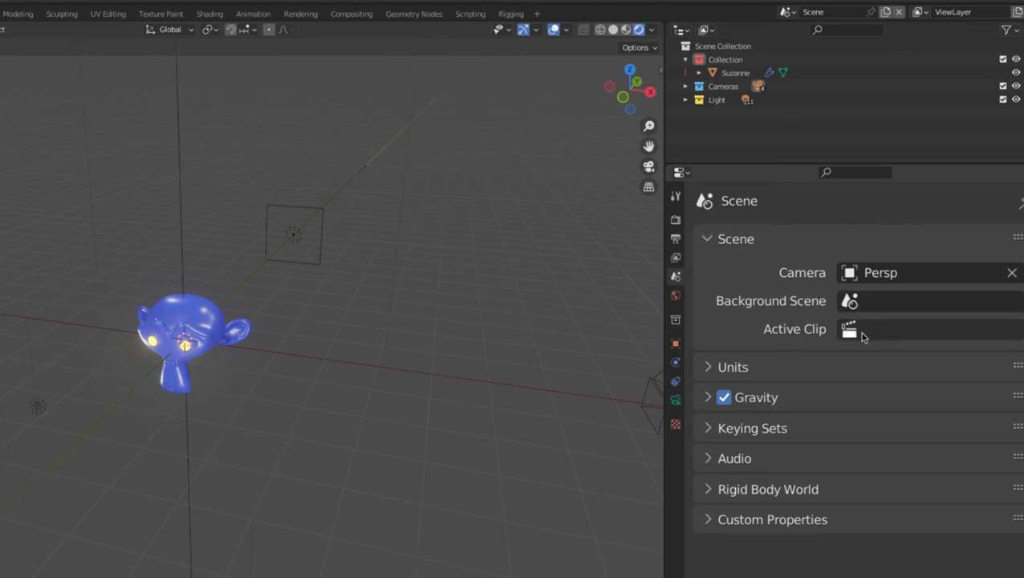
left_click(890, 330)
left_click(791, 327)
left_click(749, 242)
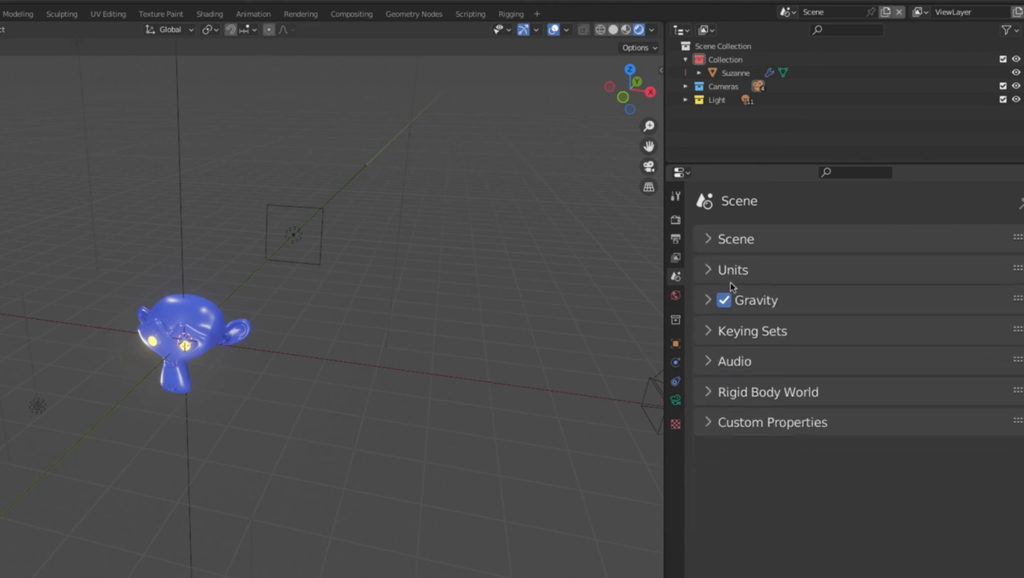
left_click(730, 273)
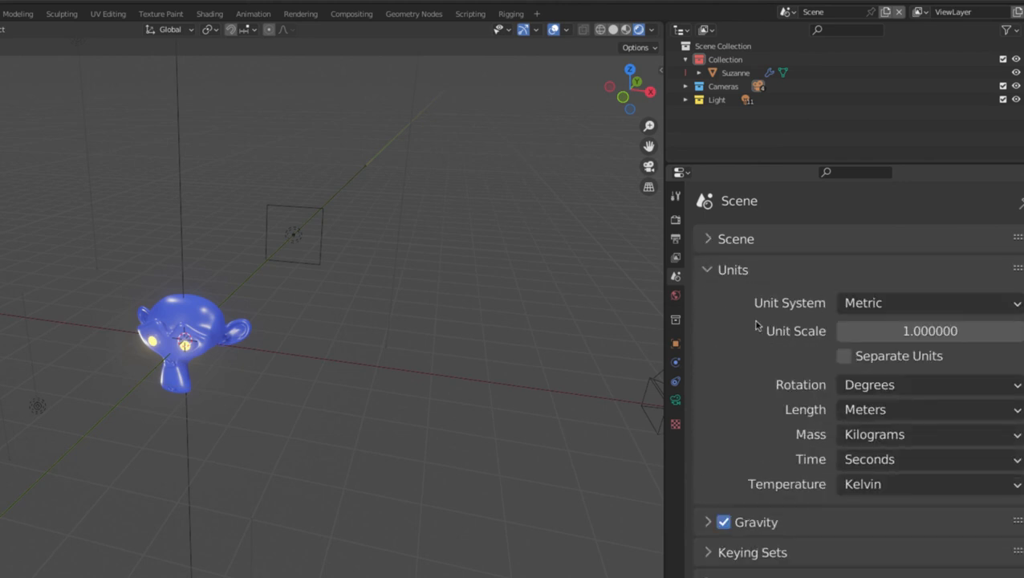
Annotate a square on the floor grid beside the monkey head and erase the marks.
right_click(358, 350)
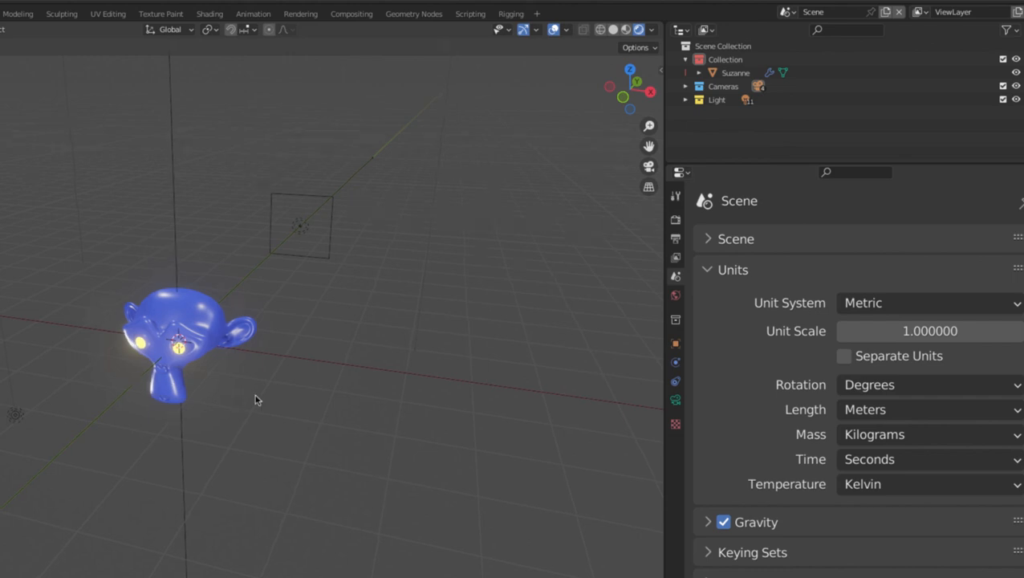
middle_click_drag(254, 399, 405, 329)
mouse_move(339, 357)
left_mouse_down()
mouse_move(505, 377)
mouse_move(456, 324)
mouse_move(411, 374)
left_mouse_up()
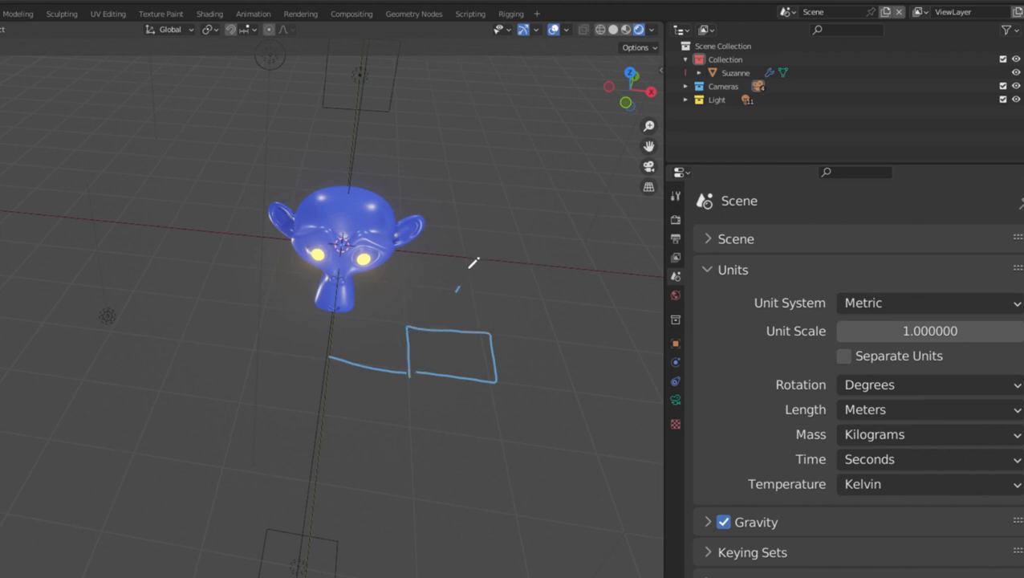
left_click_drag(469, 268, 477, 310)
mouse_move(516, 359)
left_mouse_down()
mouse_move(520, 351)
mouse_move(541, 375)
mouse_move(503, 302)
mouse_move(499, 400)
left_mouse_up()
Switch the scene's unit system to Imperial and back to Metric.
left_click(900, 303)
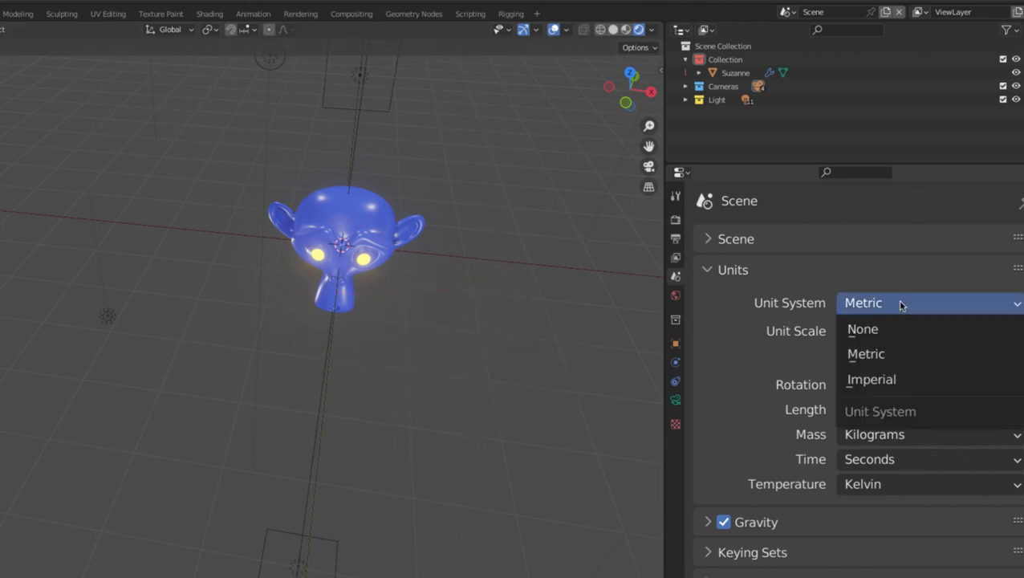
left_click(878, 376)
left_click(850, 303)
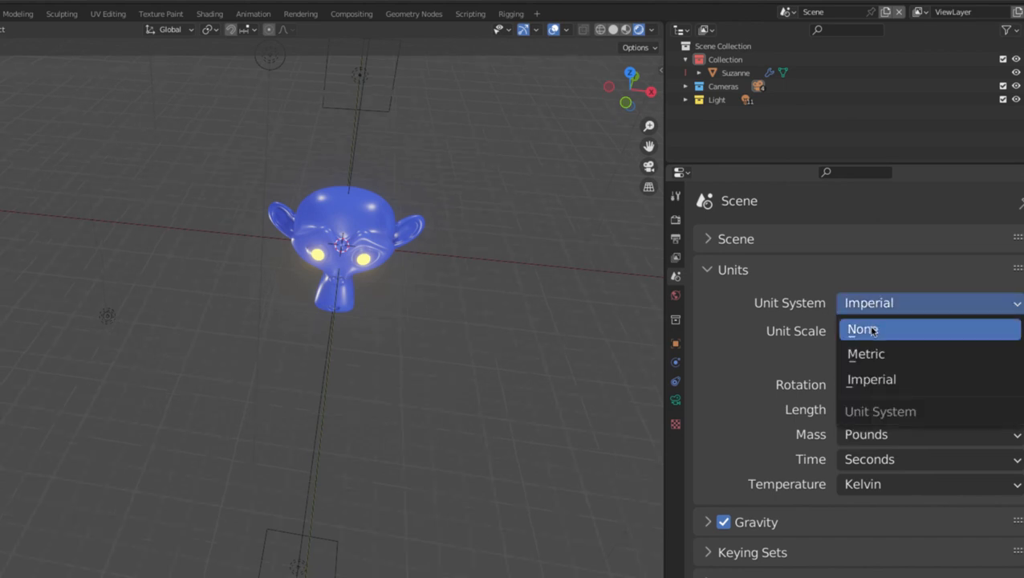
left_click(868, 353)
Try adjusting the unit scale, cancel the change, and toggle Separate Units on and off.
mouse_move(923, 330)
left_mouse_down()
mouse_move(890, 330)
mouse_move(963, 330)
mouse_move(867, 330)
mouse_move(913, 335)
left_mouse_up()
key("Escape")
scroll(786, 384, "down", 1)
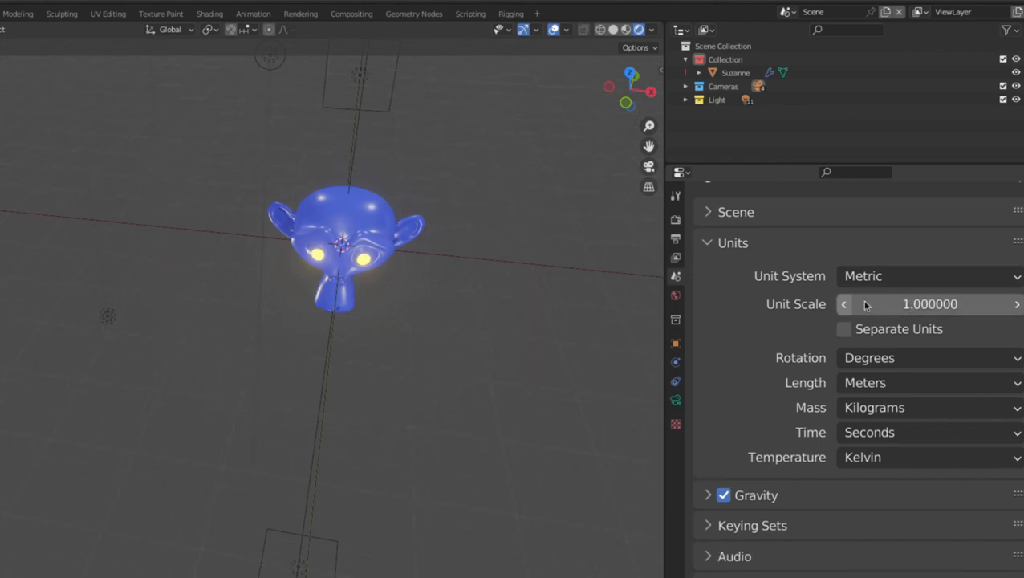
left_click(844, 329)
left_click(844, 329)
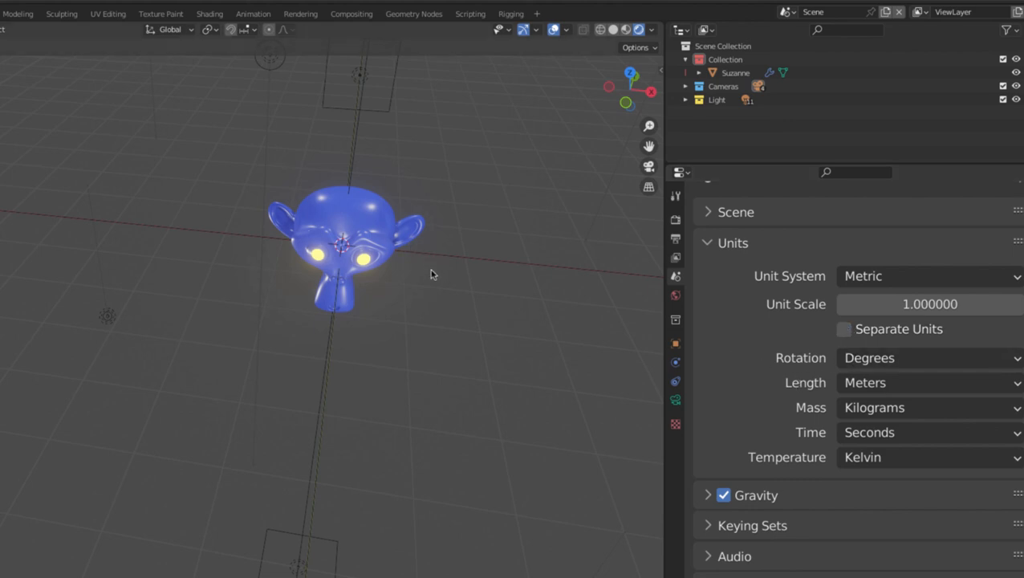
Select the monkey head, start rotating it and cancel the rotation.
middle_click_drag(431, 273, 454, 227)
left_click(415, 243)
key("r")
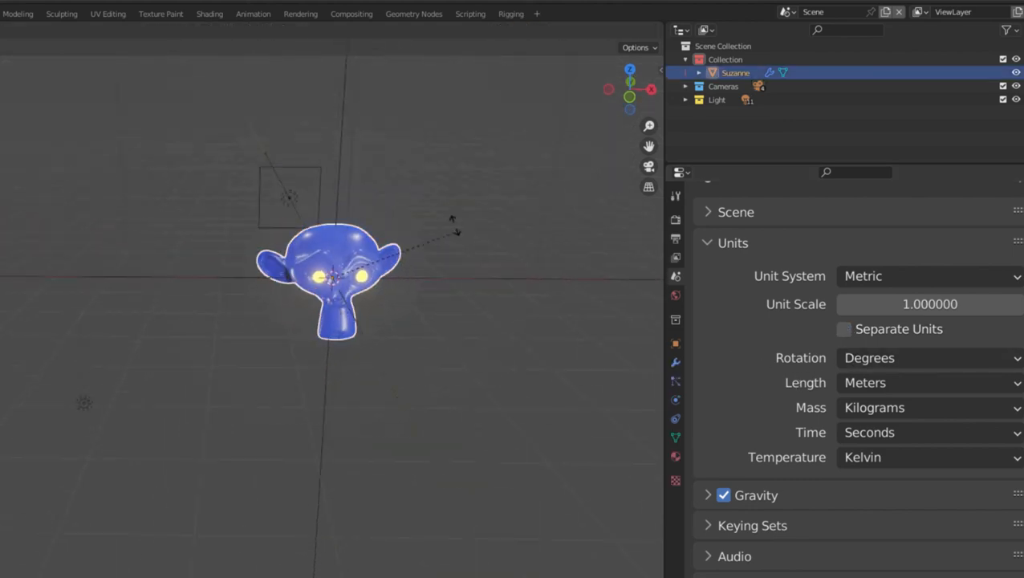
key("Escape")
Examine the available units for rotation, length, mass, time and temperature.
left_click(870, 360)
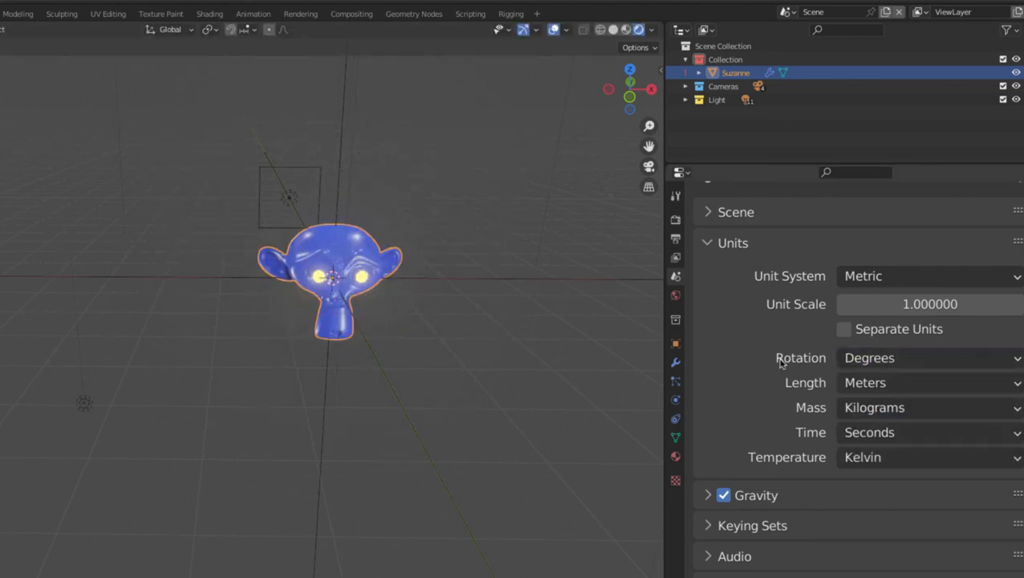
left_click(867, 385)
left_click(865, 411)
left_click(867, 433)
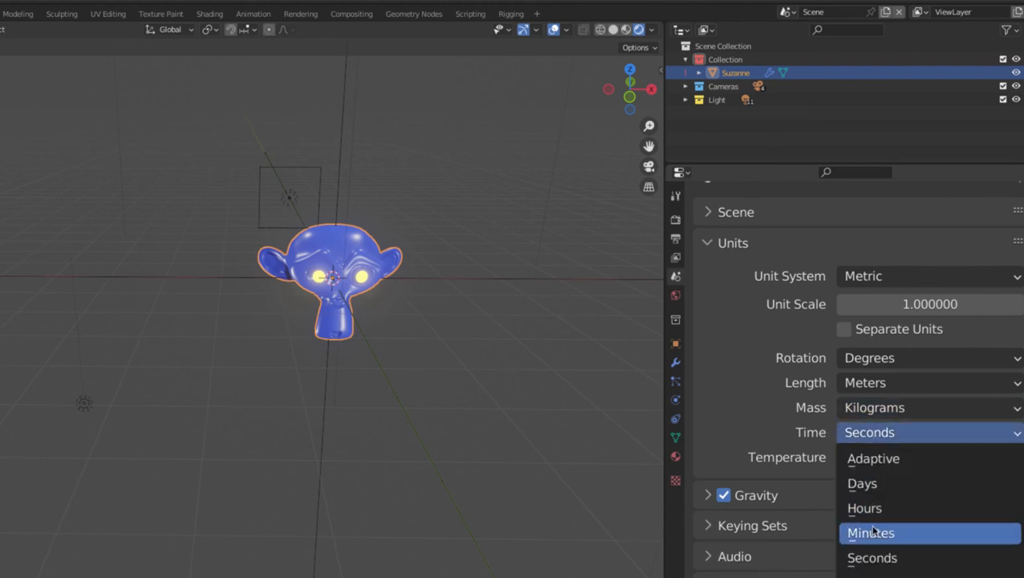
left_click(849, 455)
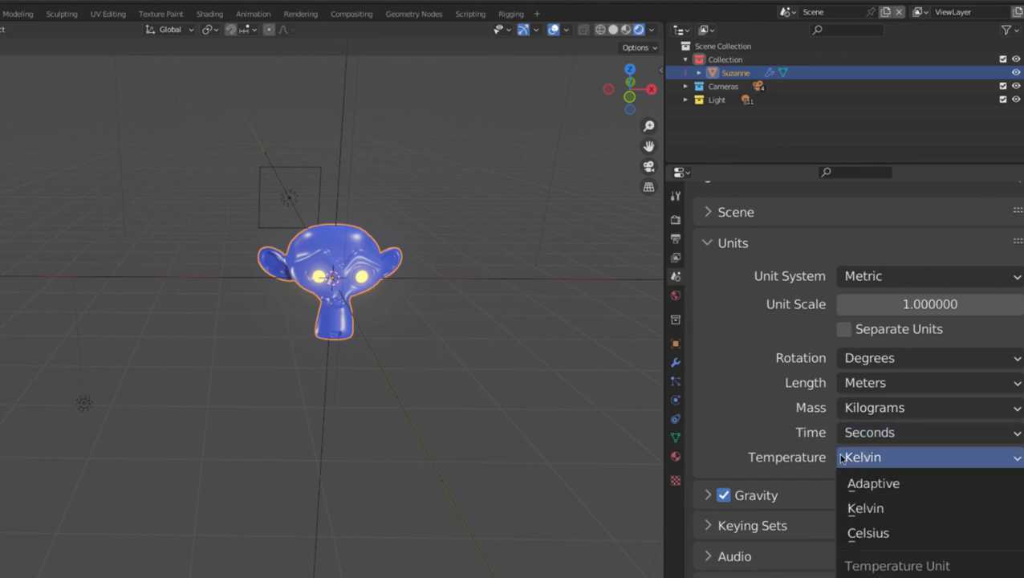
Close the temperature unit choices without a change, start moving the monkey head and cancel the move.
left_click(853, 459)
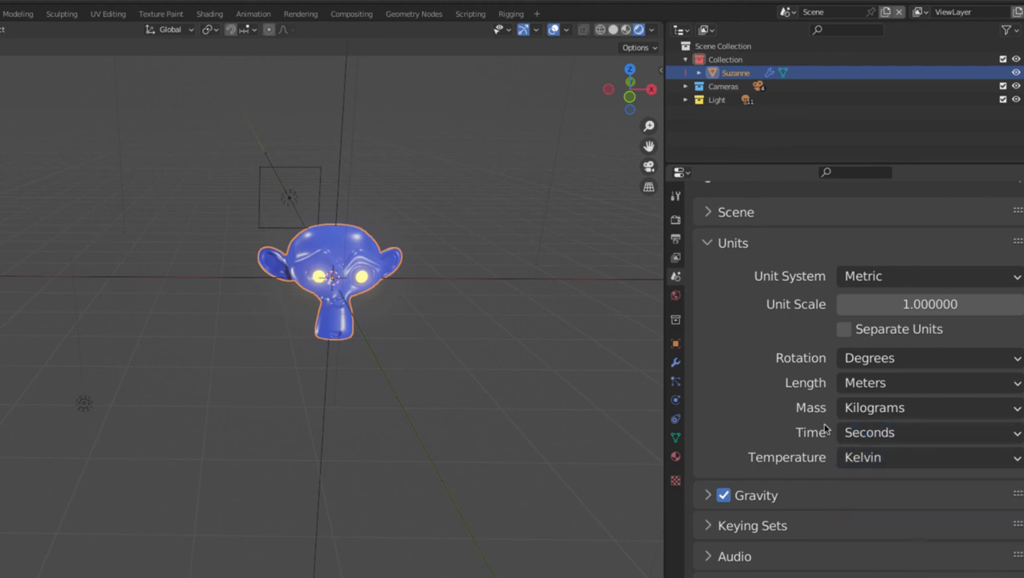
middle_click_drag(285, 257, 391, 296)
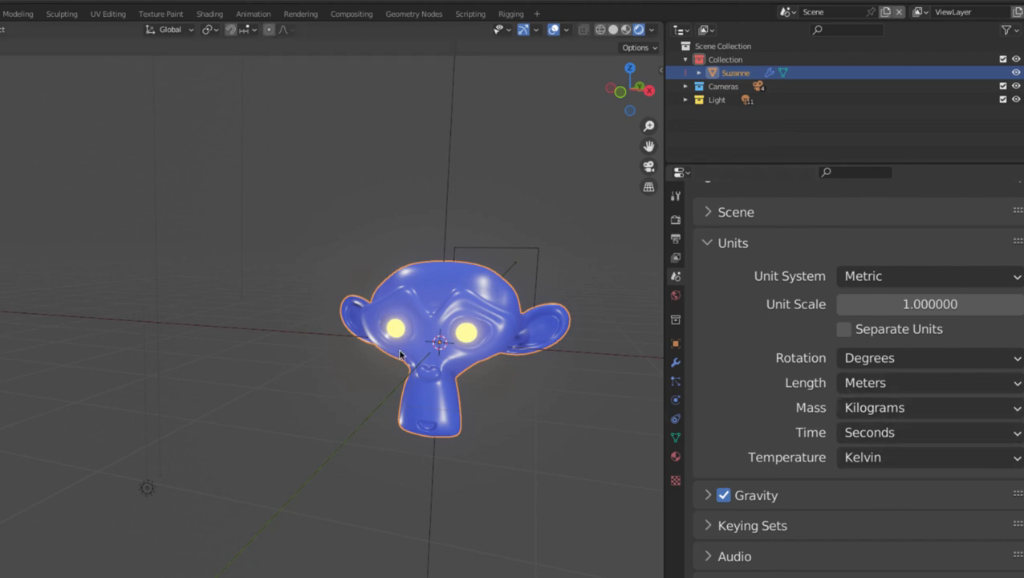
key("g")
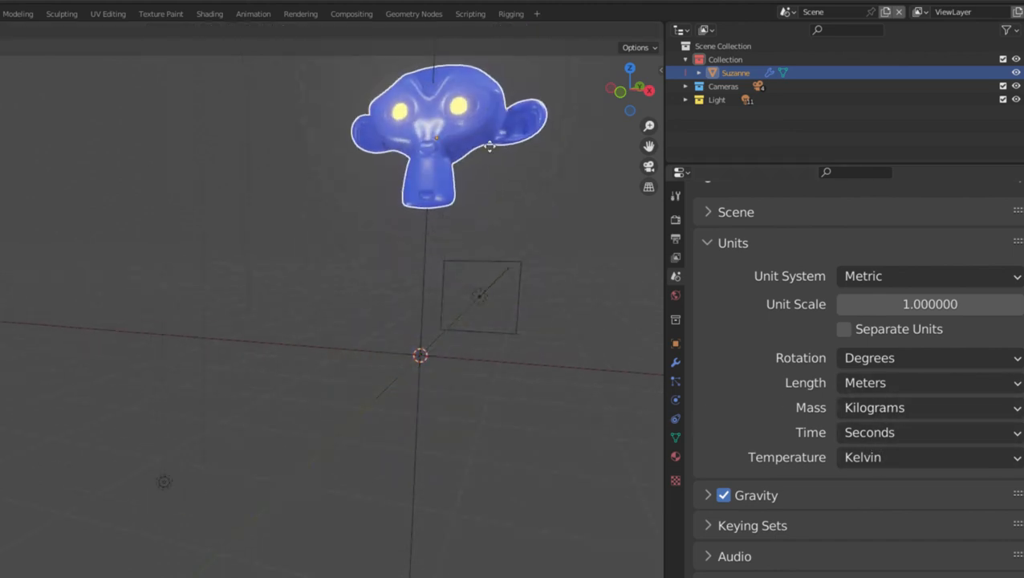
right_click(437, 475)
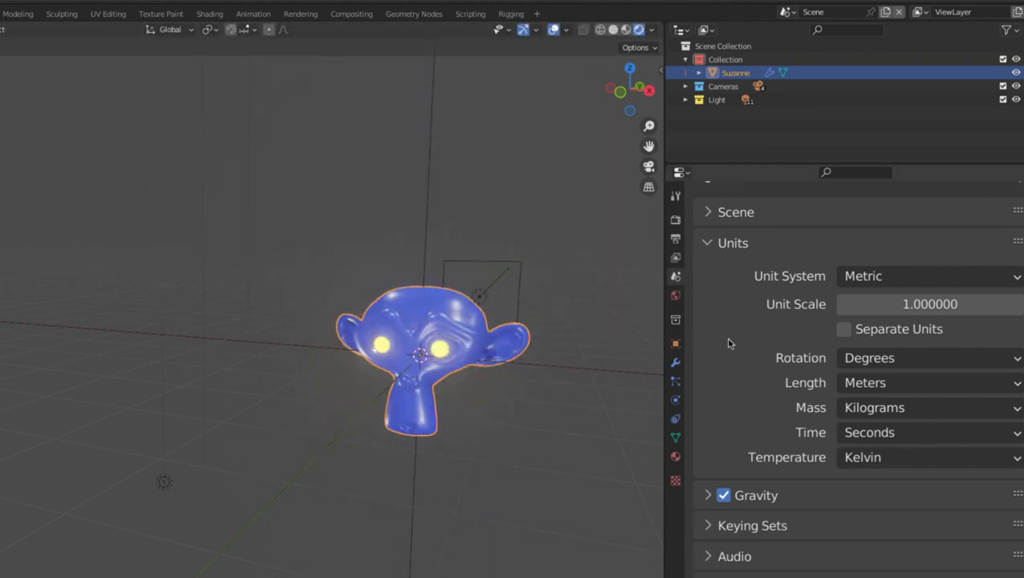
Expand the Gravity section in place of Units, and sketch an upward arrow annotation beside the monkey head before erasing it.
left_click(707, 243)
left_click(709, 274)
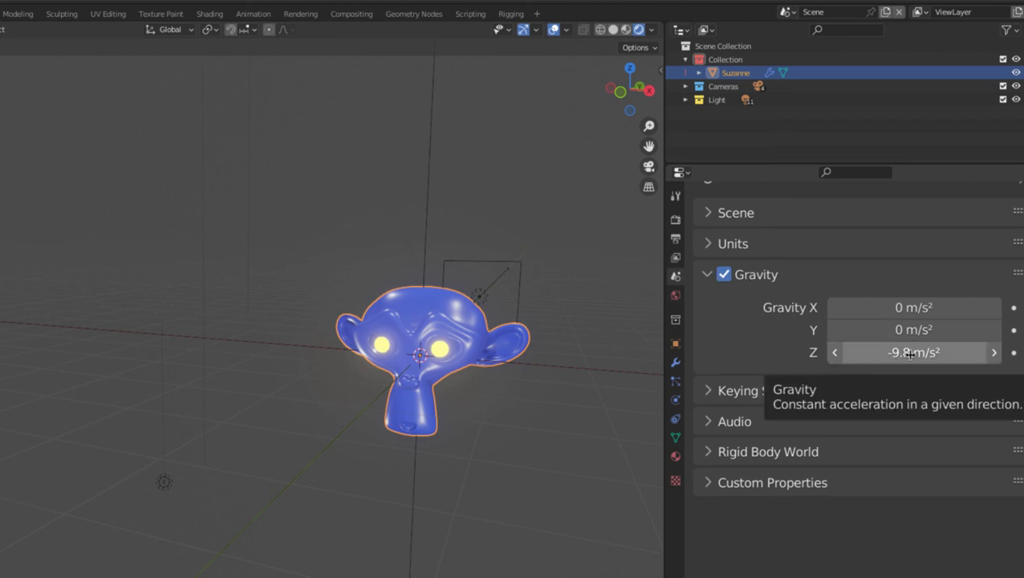
left_click_drag(480, 417, 480, 132)
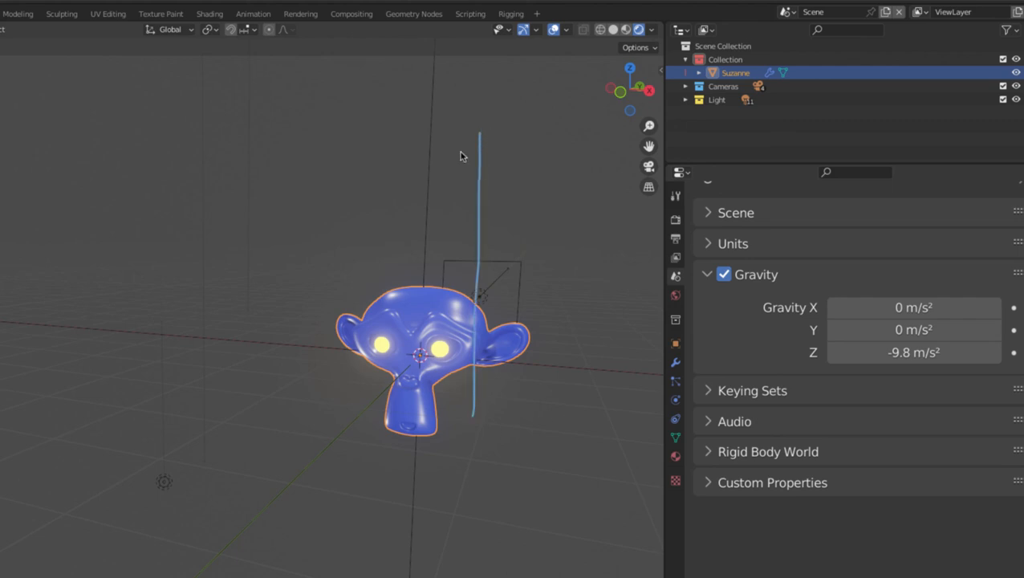
mouse_move(448, 162)
left_mouse_down()
mouse_move(493, 109)
mouse_move(510, 159)
left_mouse_up()
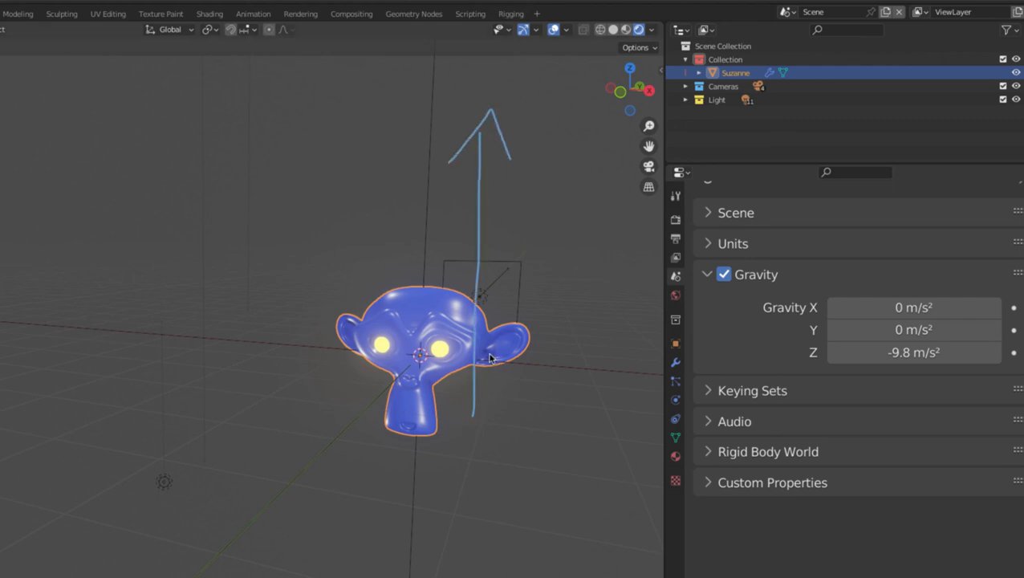
left_click_drag(489, 357, 491, 165, "ctrl")
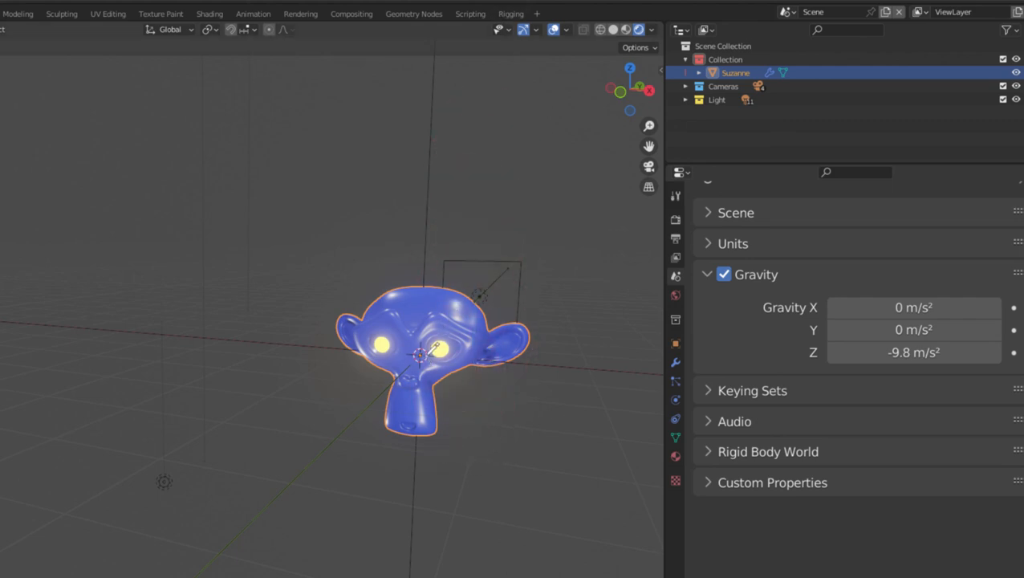
Annotate an upward arrow labelled Z above the monkey head and a downward arrow labelled -Z beside its lower part.
left_click_drag(430, 350, 428, 99)
mouse_move(428, 99)
left_mouse_down()
mouse_move(458, 146)
mouse_move(542, 172)
left_mouse_up()
left_click_drag(497, 145, 531, 137)
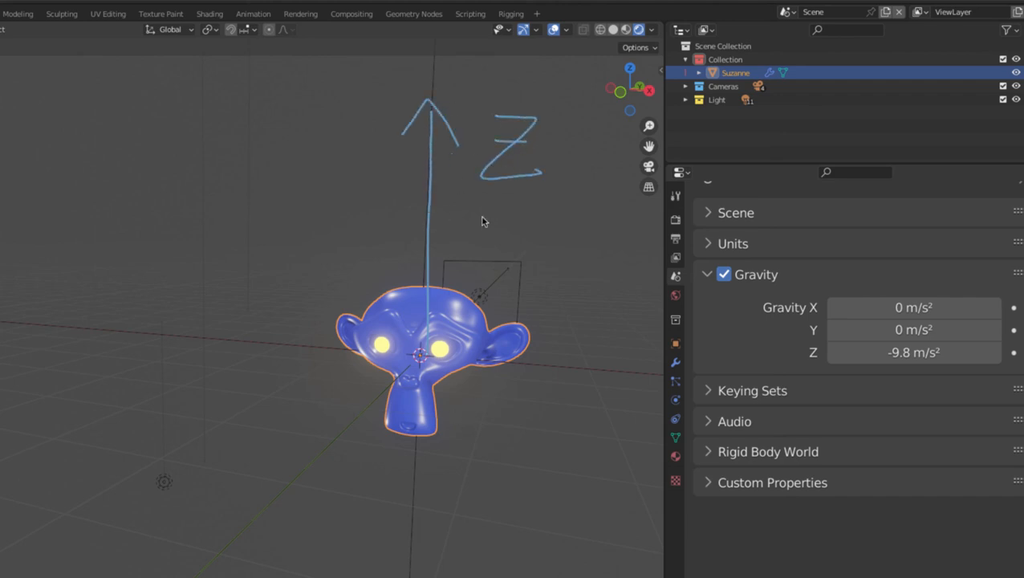
left_click_drag(550, 210, 566, 201, "ctrl")
left_click_drag(477, 361, 481, 505)
mouse_move(452, 468)
left_mouse_down()
mouse_move(473, 523)
mouse_move(502, 464)
left_mouse_up()
left_click_drag(515, 499, 540, 499)
mouse_move(570, 469)
left_mouse_down()
mouse_move(544, 530)
mouse_move(599, 526)
left_mouse_up()
left_click_drag(565, 493, 581, 483)
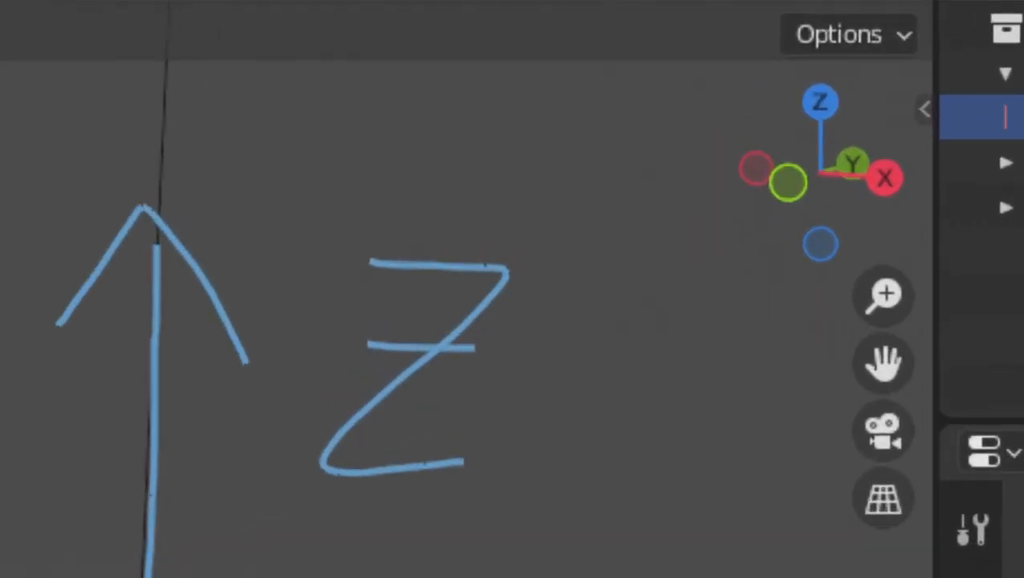
Erase the axis annotations, start moving the monkey head and cancel the move.
mouse_move(498, 180)
left_mouse_down("ctrl")
mouse_move(359, 205)
mouse_move(412, 228)
left_mouse_up("ctrl")
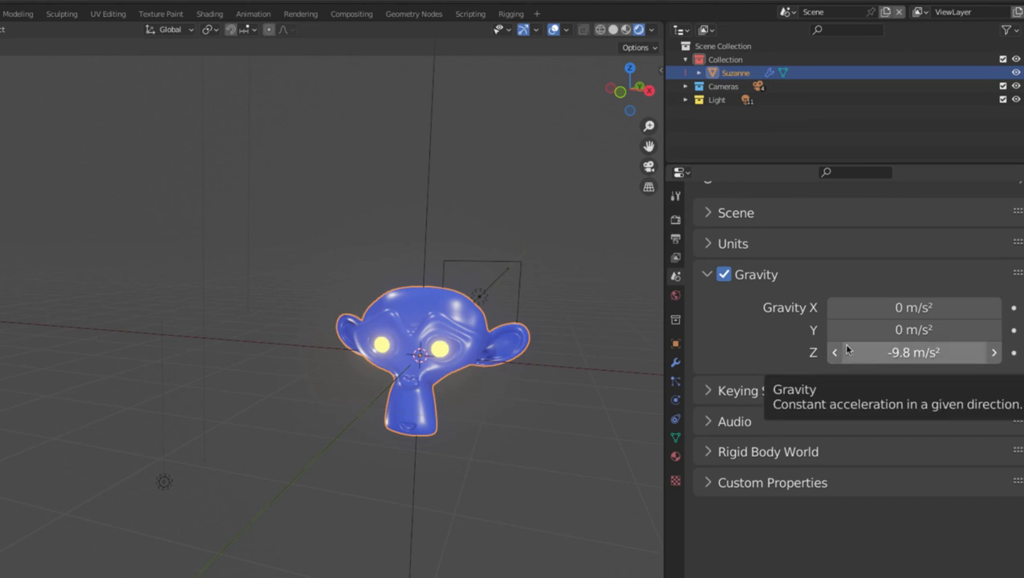
key("g")
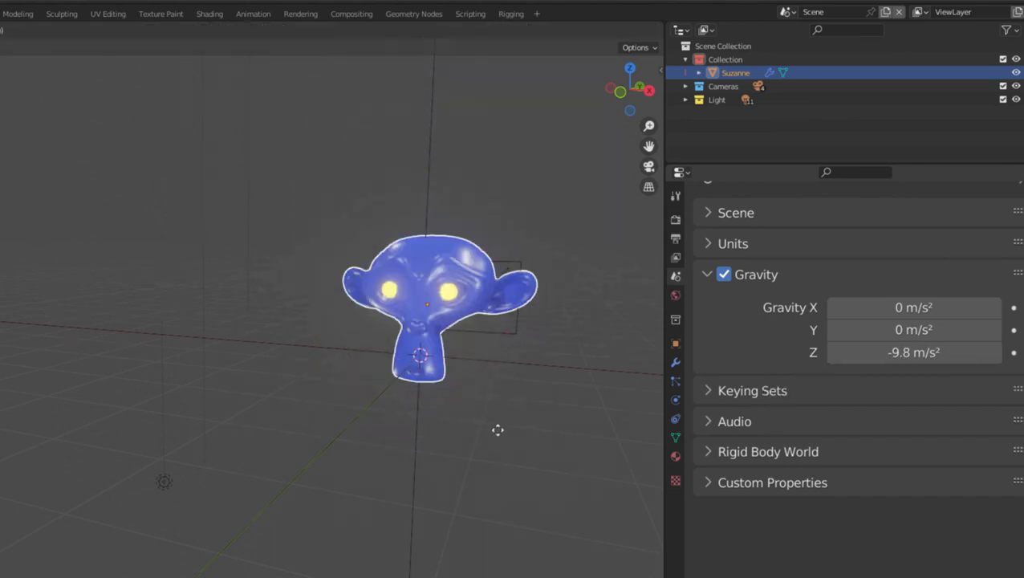
right_click(470, 264)
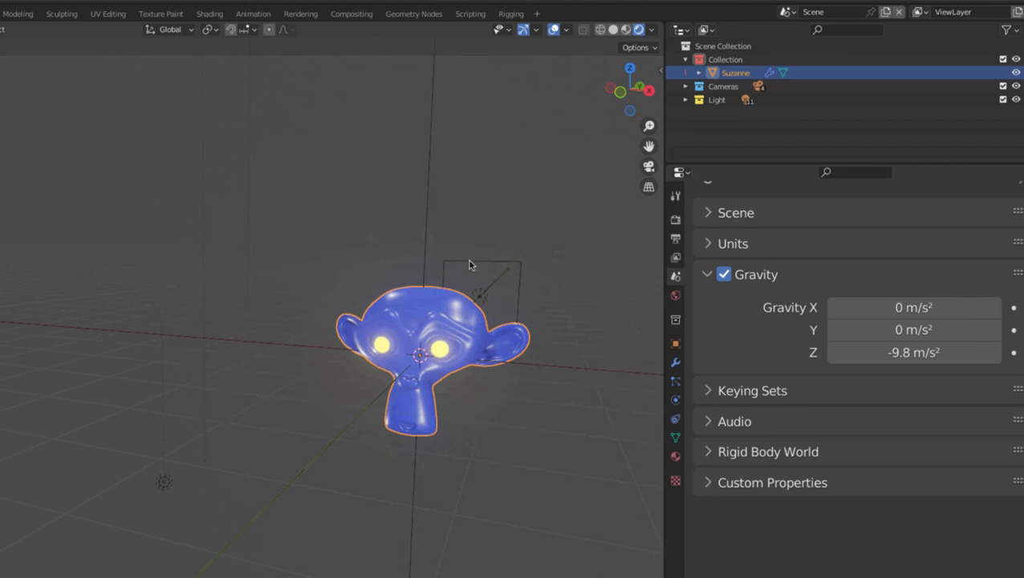
Expand Keying Sets in place of Gravity and view the Active Keying Set options in a split timeline area before hiding the timeline.
left_click(710, 274)
left_click(725, 305)
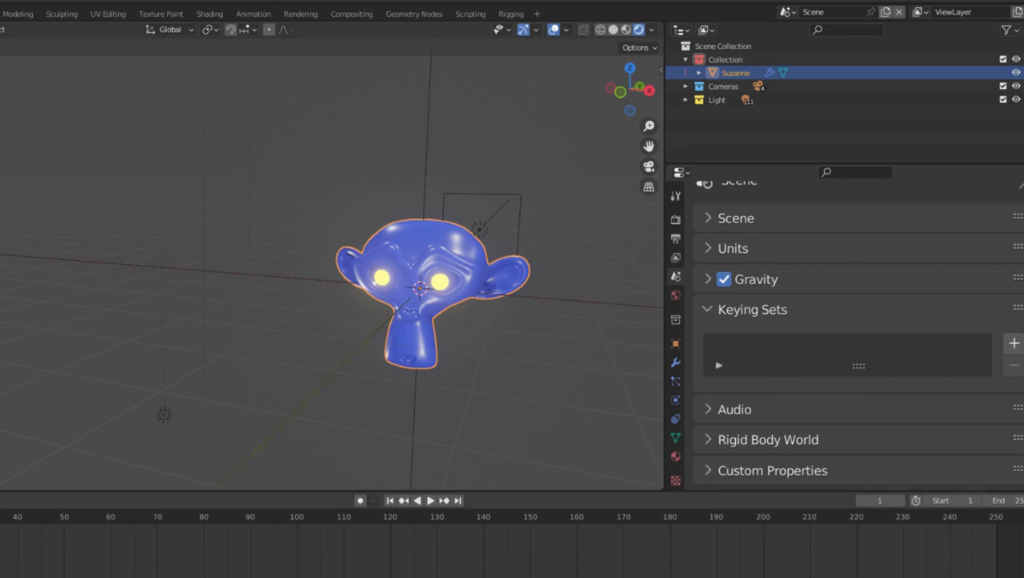
left_click_drag(1021, 493, 667, 479)
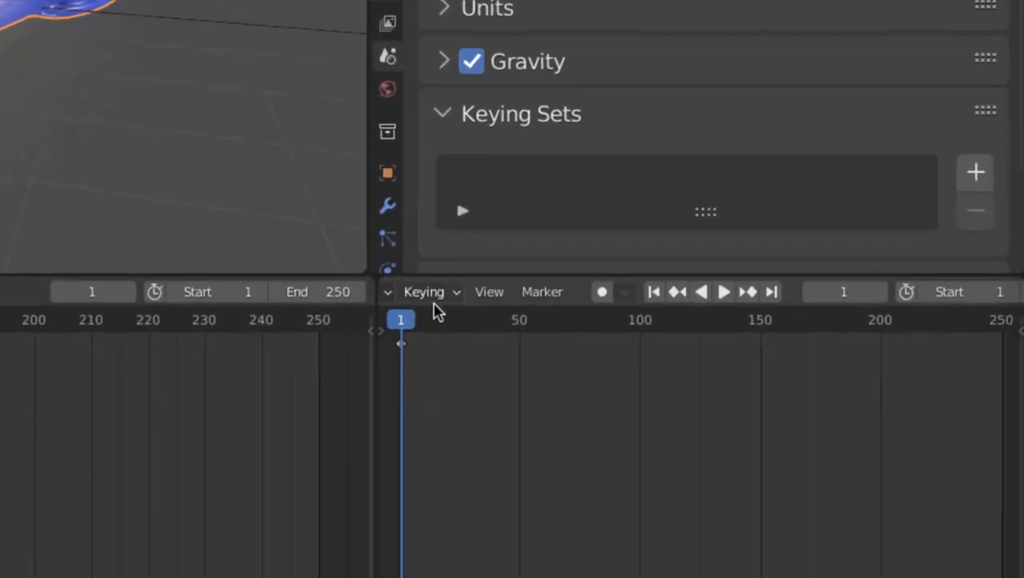
left_click(698, 501)
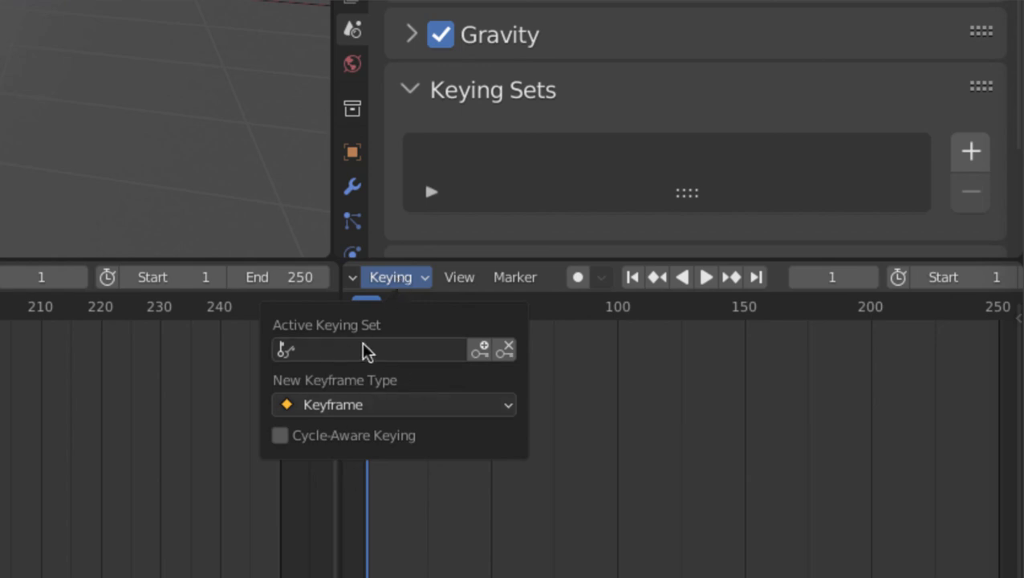
left_click(396, 351)
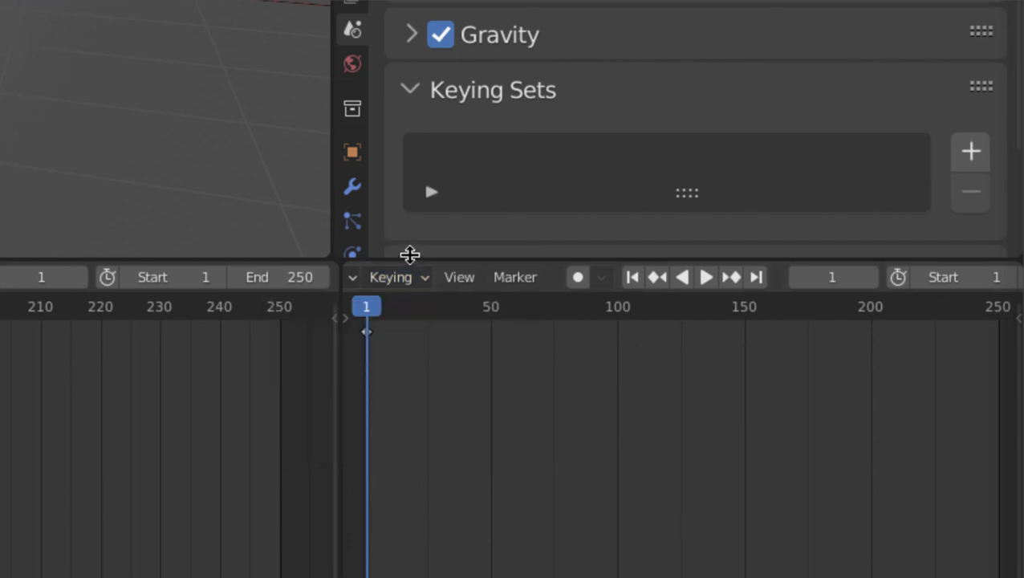
left_click_drag(410, 256, 380, 573)
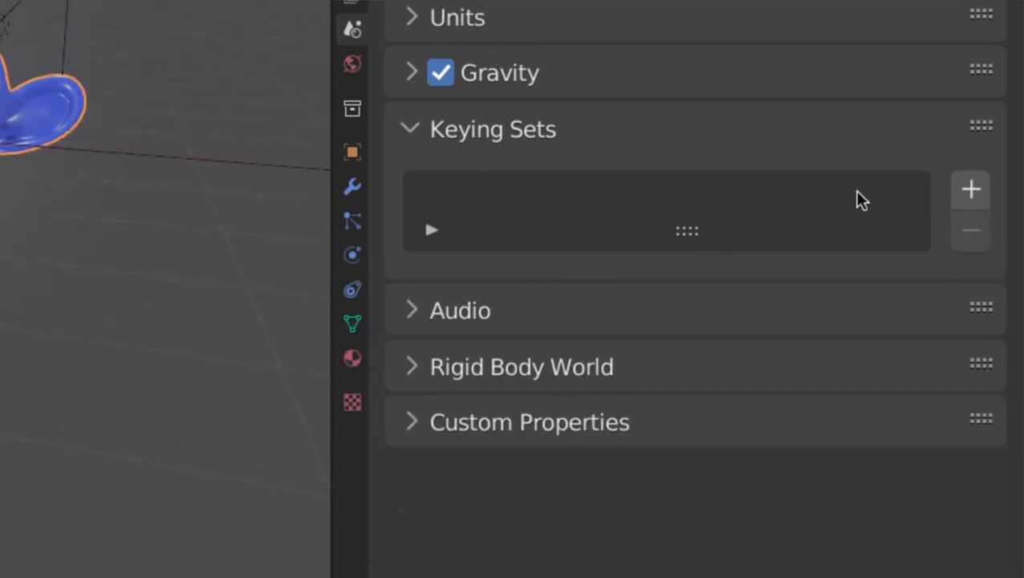
Add a keying set with one empty path, look through its path and keyframing settings, and remove the set.
left_click(967, 191)
scroll(486, 288, "down", 5)
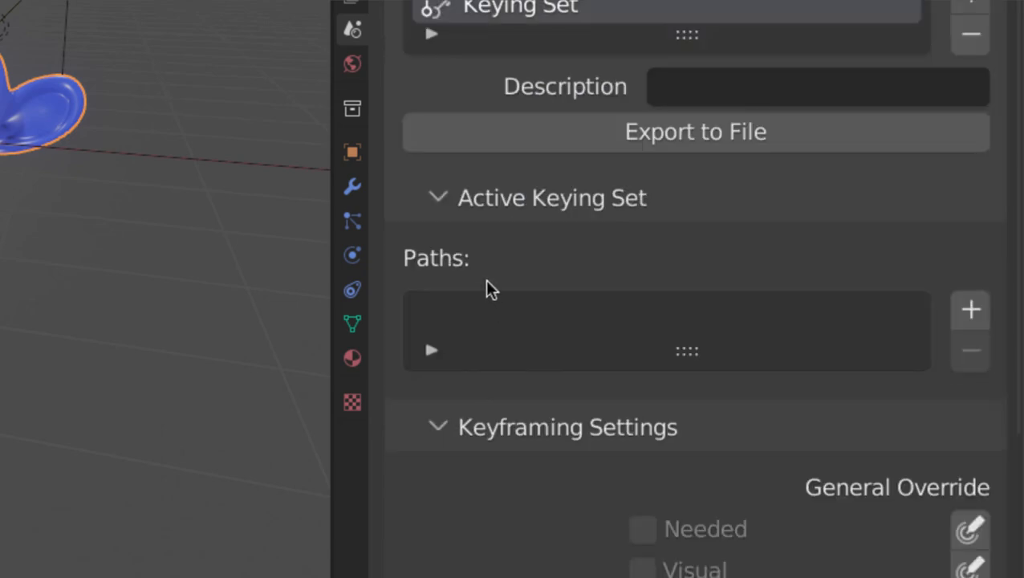
scroll(449, 321, "down", 3)
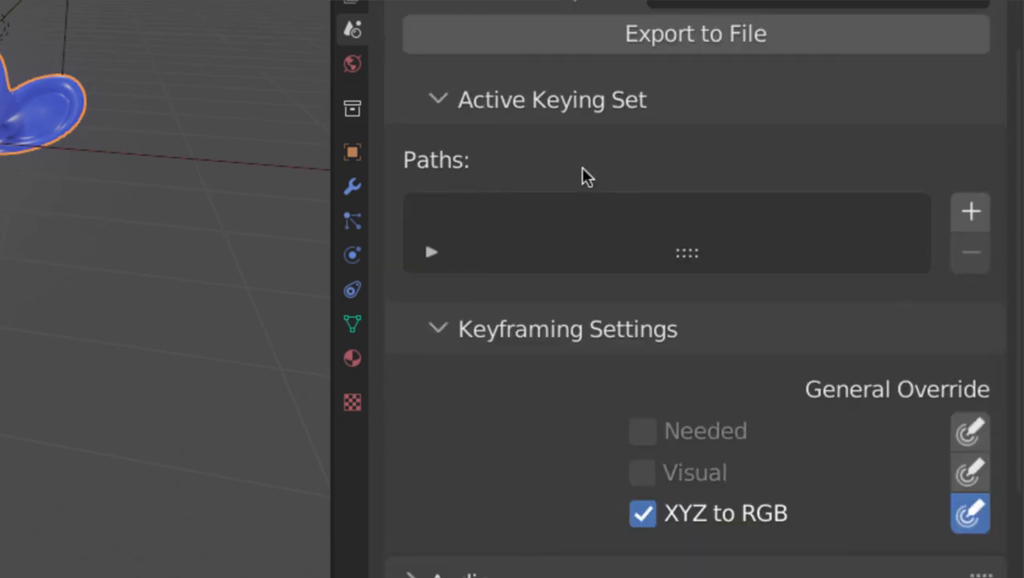
left_click(968, 211)
scroll(707, 290, "down", 3)
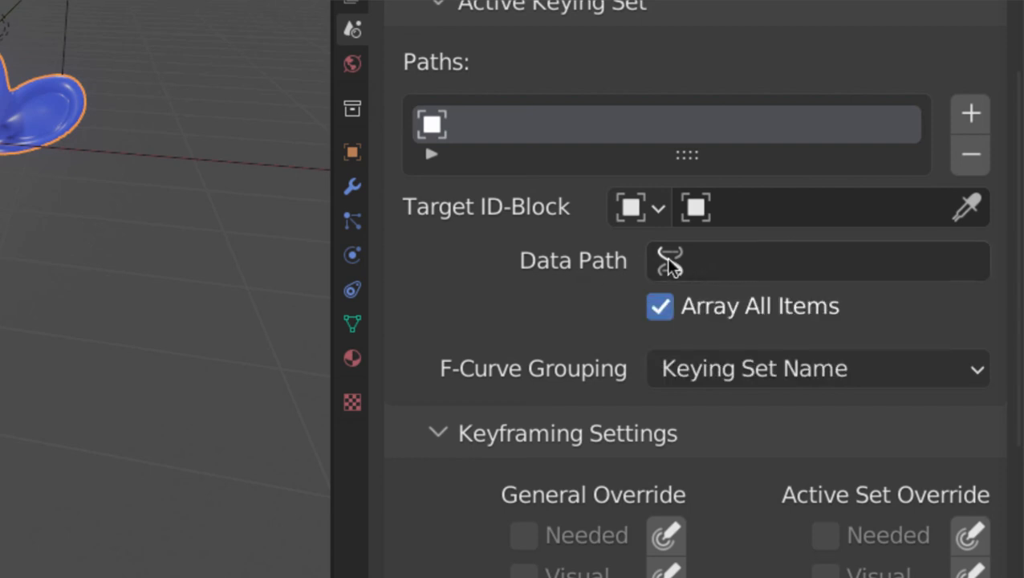
scroll(646, 64, "up", 9)
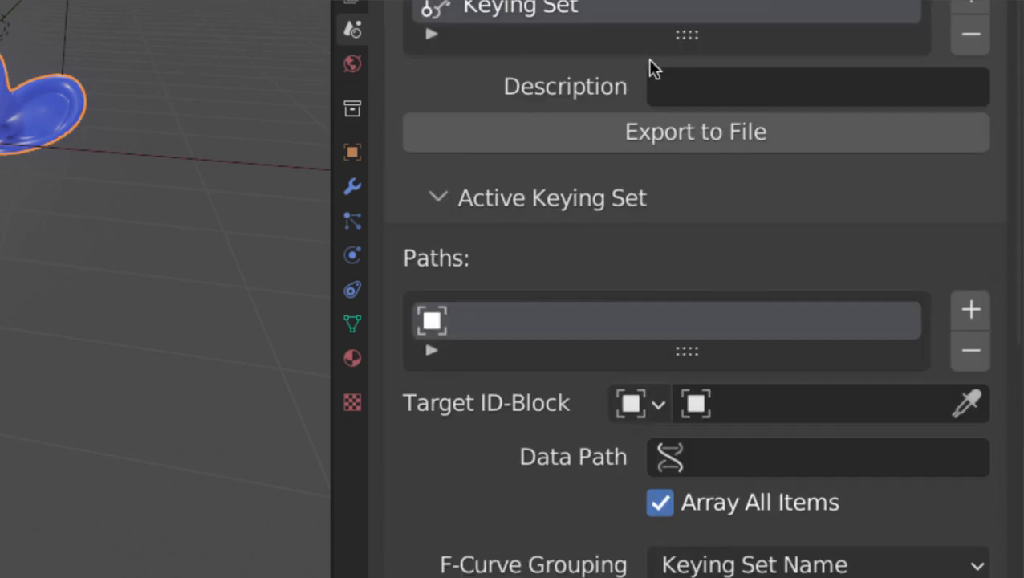
left_click(970, 132)
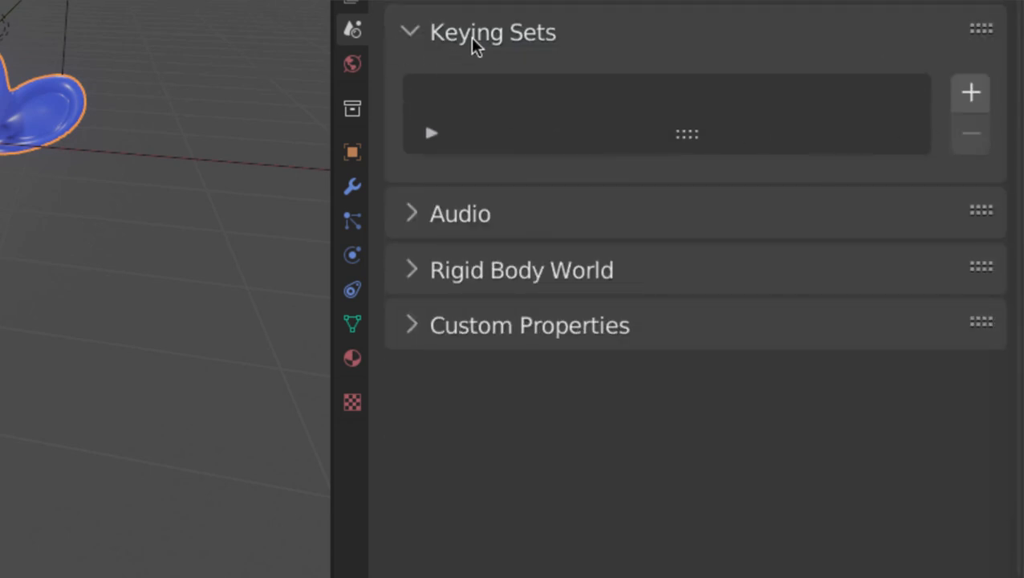
Examine the scene's Audio settings and the available distance models, and collapse the section.
left_click(410, 221)
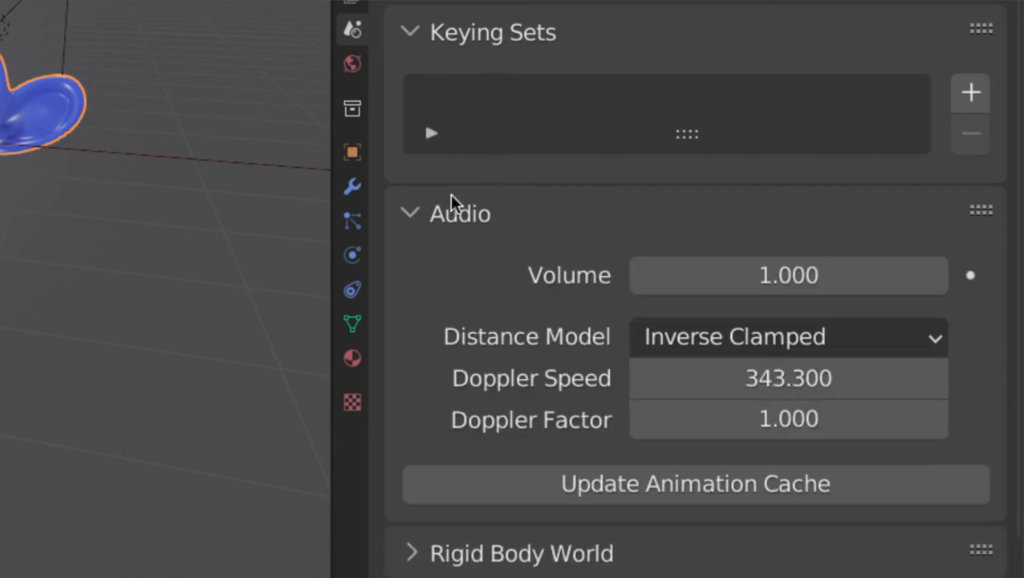
scroll(446, 201, "down", 2)
scroll(487, 69, "down", 4)
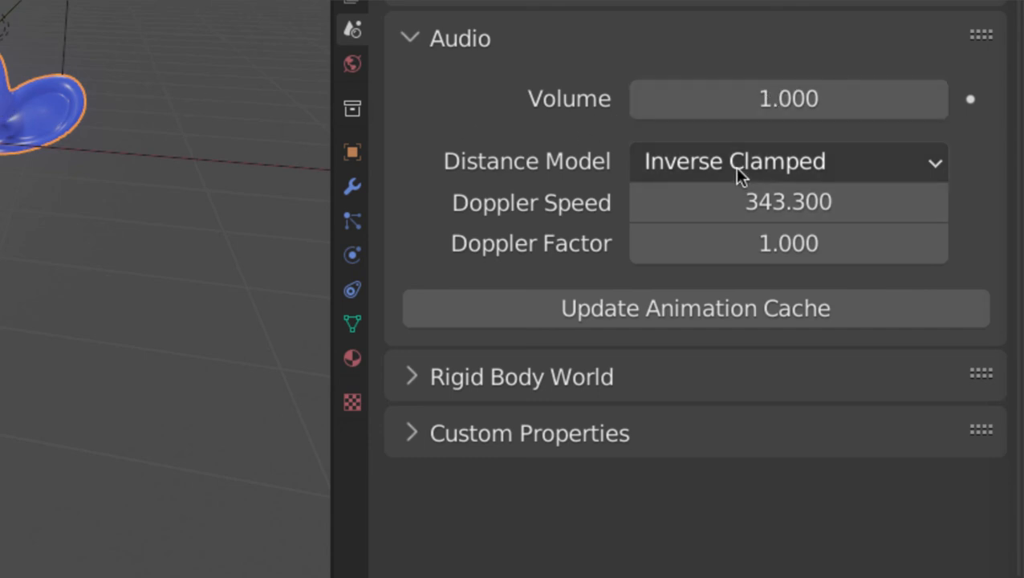
left_click(753, 150)
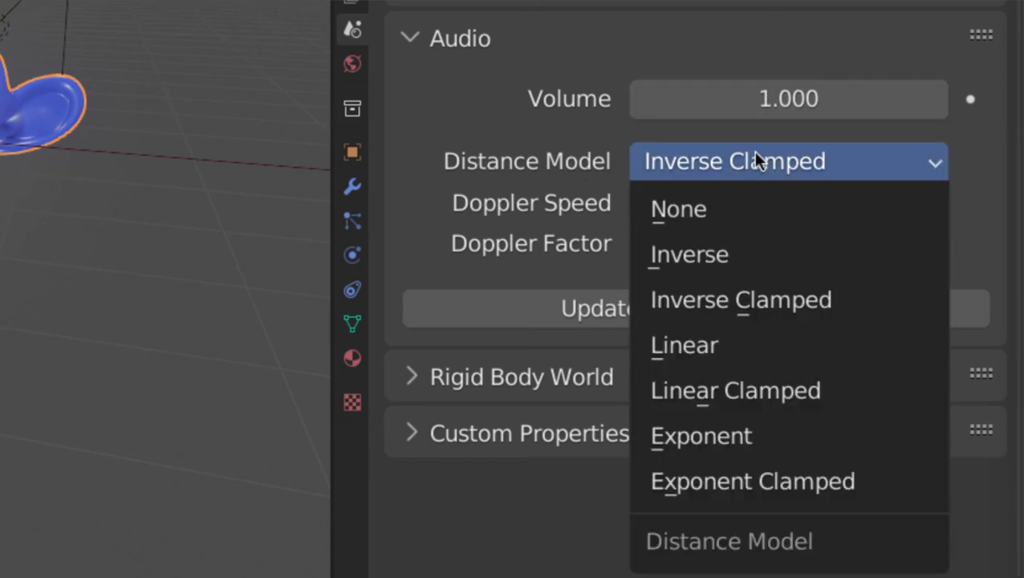
left_click(743, 160)
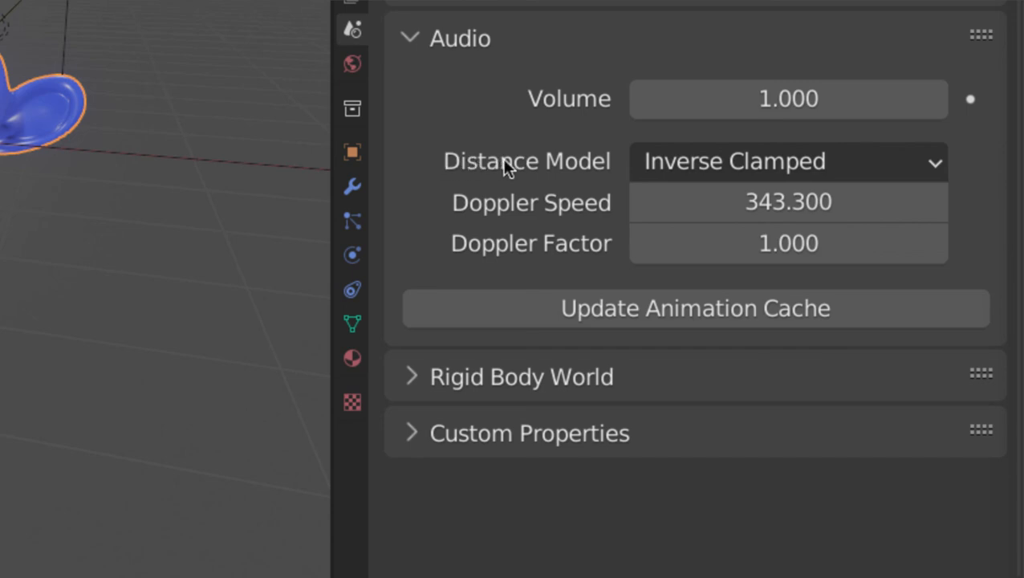
left_click(687, 163)
left_click(464, 36)
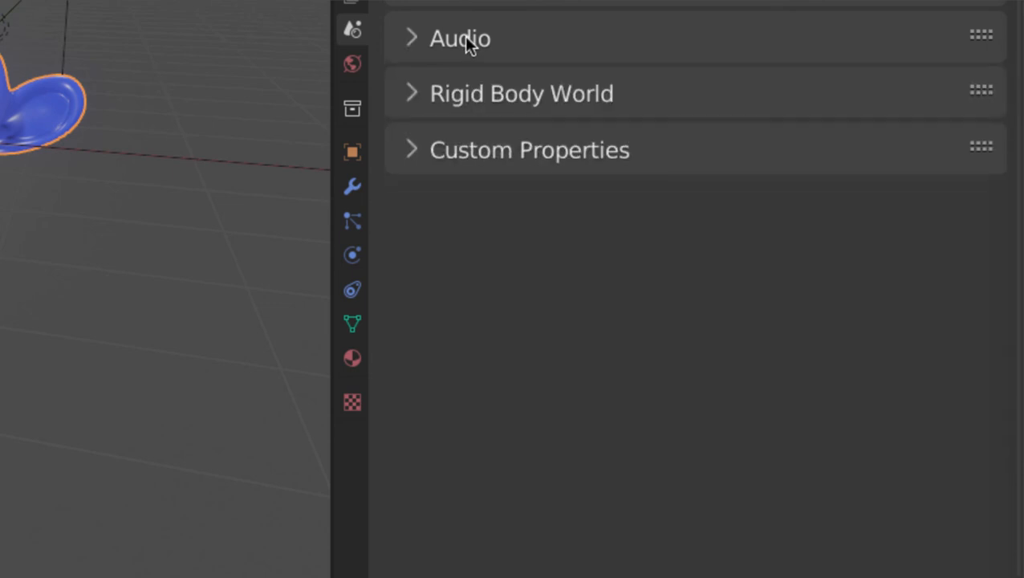
Add a Rigid Body World to the scene and view the selectable collections without assigning one.
left_click(455, 97)
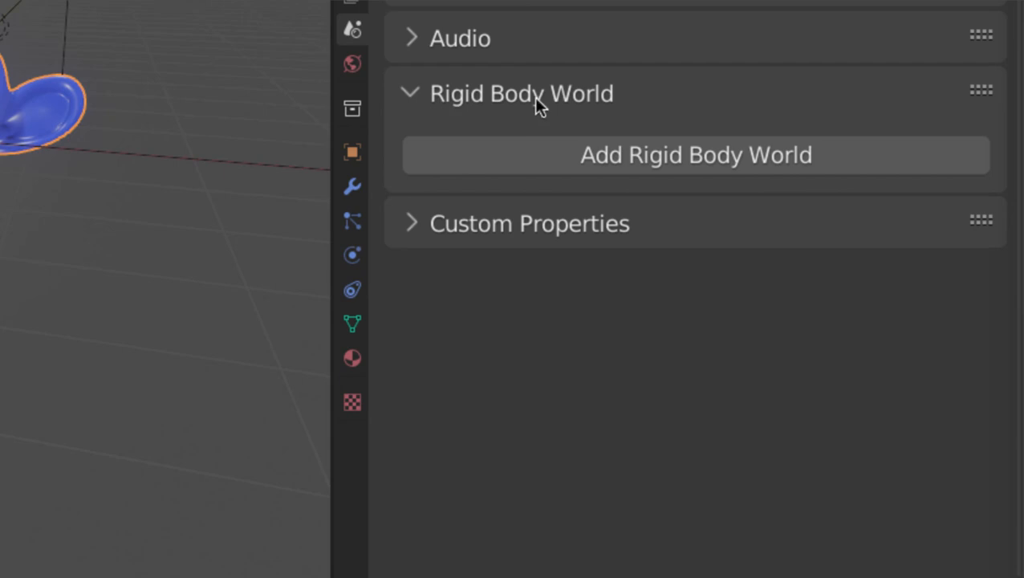
left_click(579, 155)
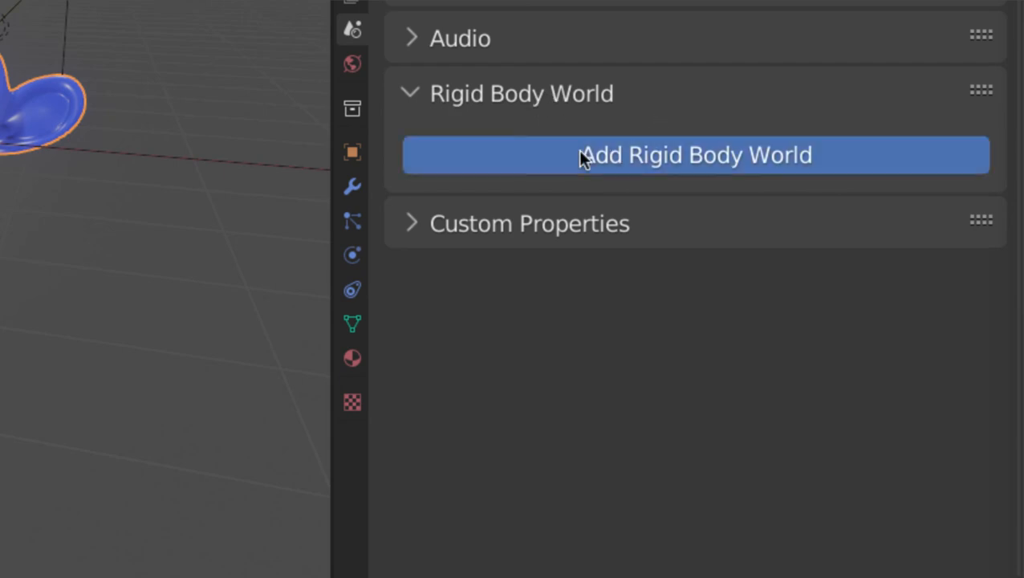
scroll(531, 184, "down", 4)
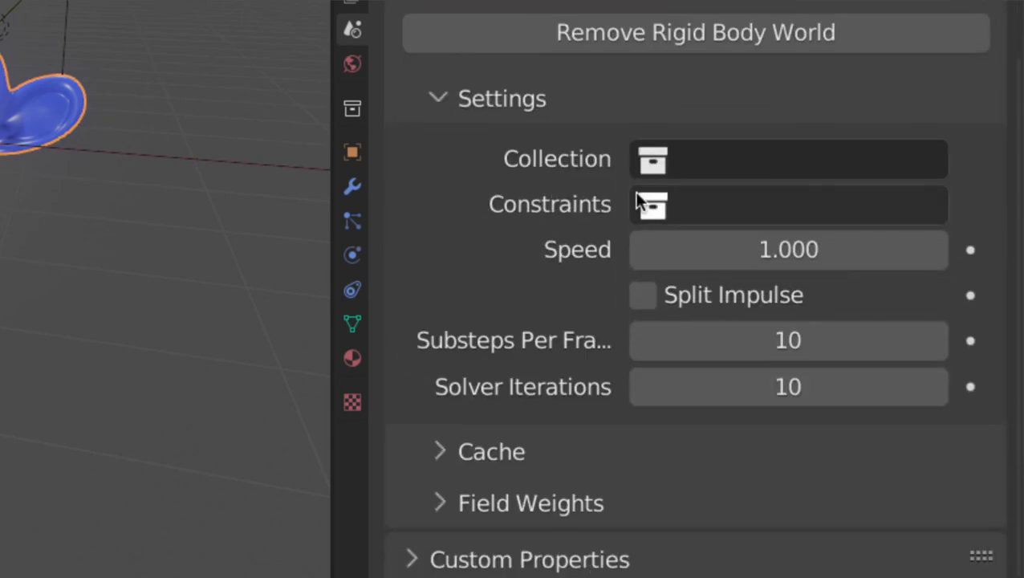
left_click(755, 161)
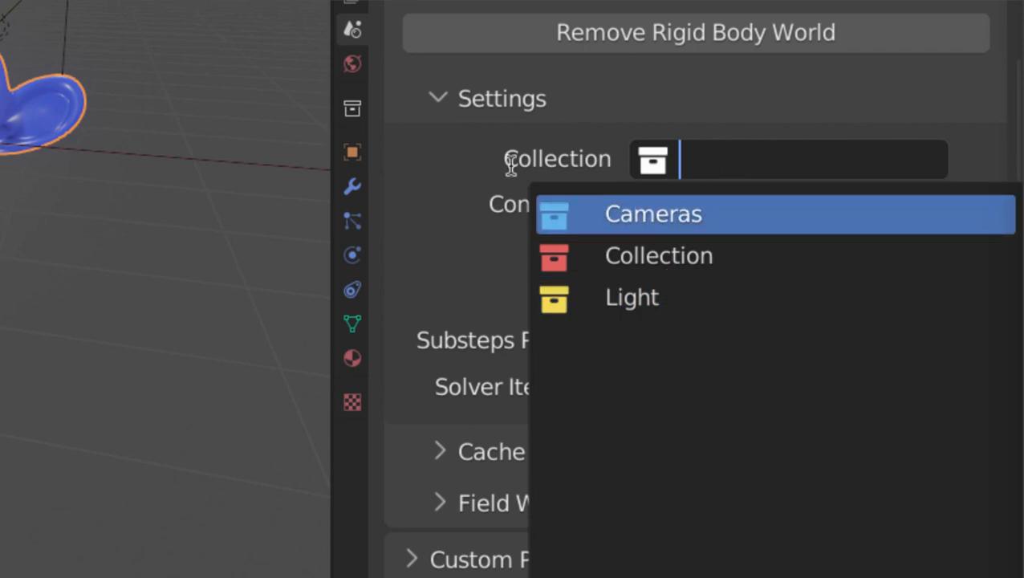
left_click(563, 157)
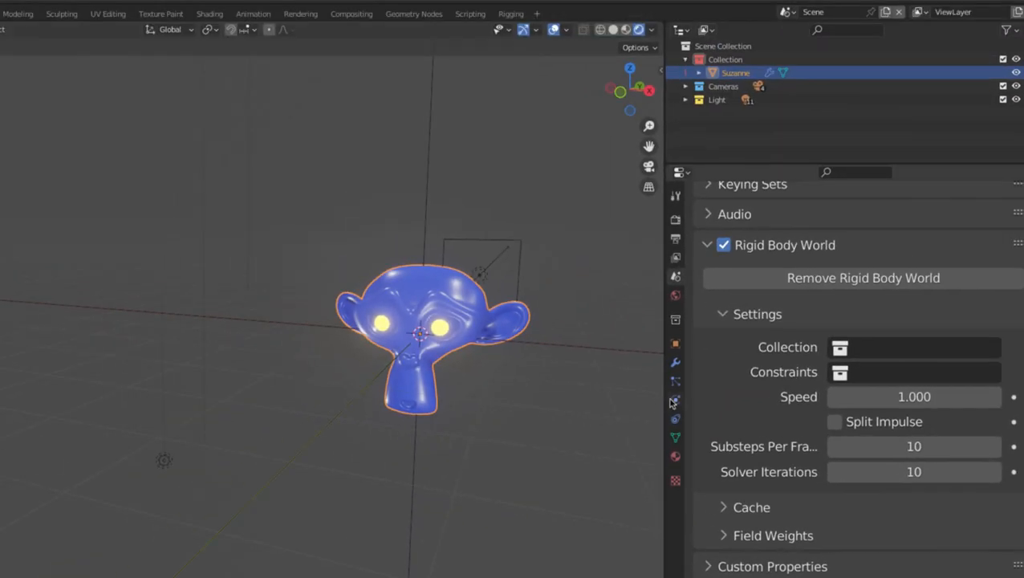
Add Rigid Body physics to the monkey head and open the view layer properties.
left_click(352, 255)
left_click(923, 295)
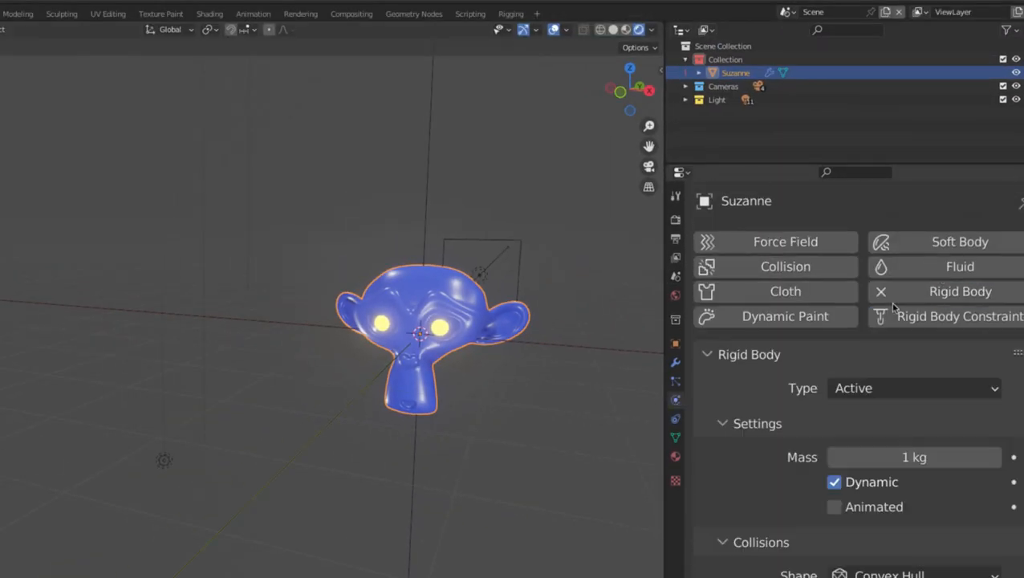
left_click(674, 238)
left_click(675, 257)
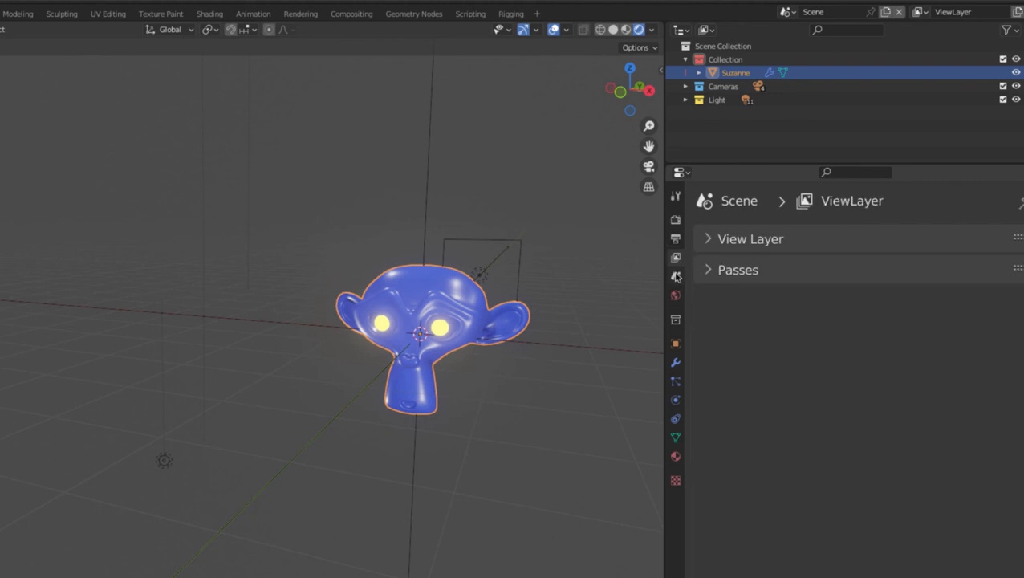
In the scene's Rigid Body World settings, view the collections selectable for Constraints without assigning one.
left_click(675, 276)
scroll(738, 343, "down", 5)
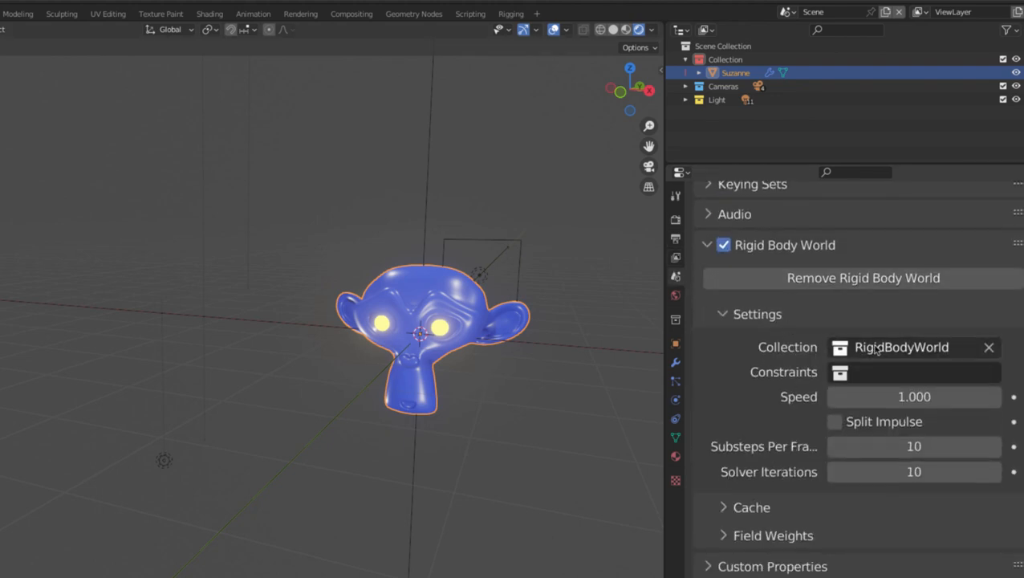
left_click(874, 374)
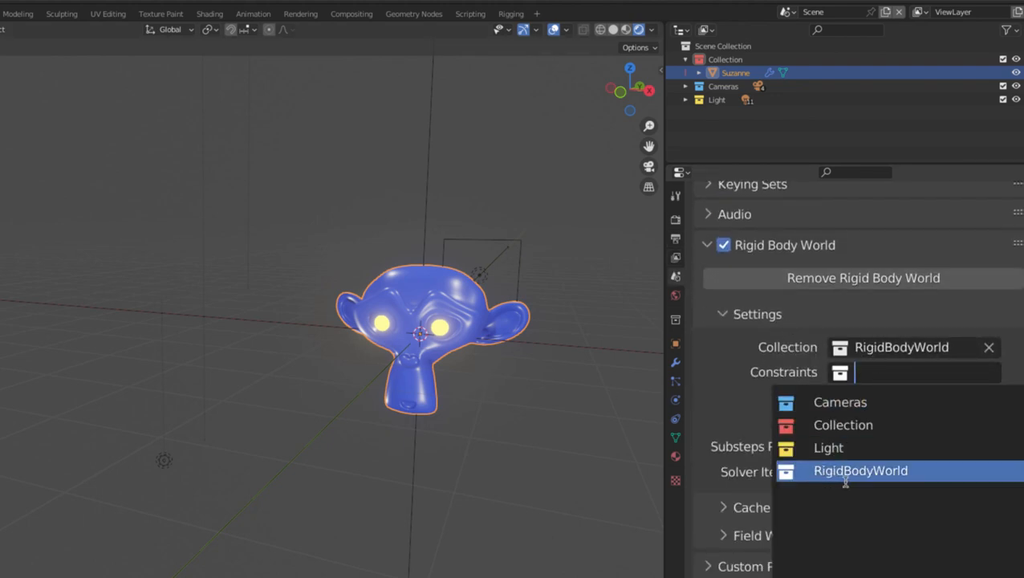
left_click(805, 367)
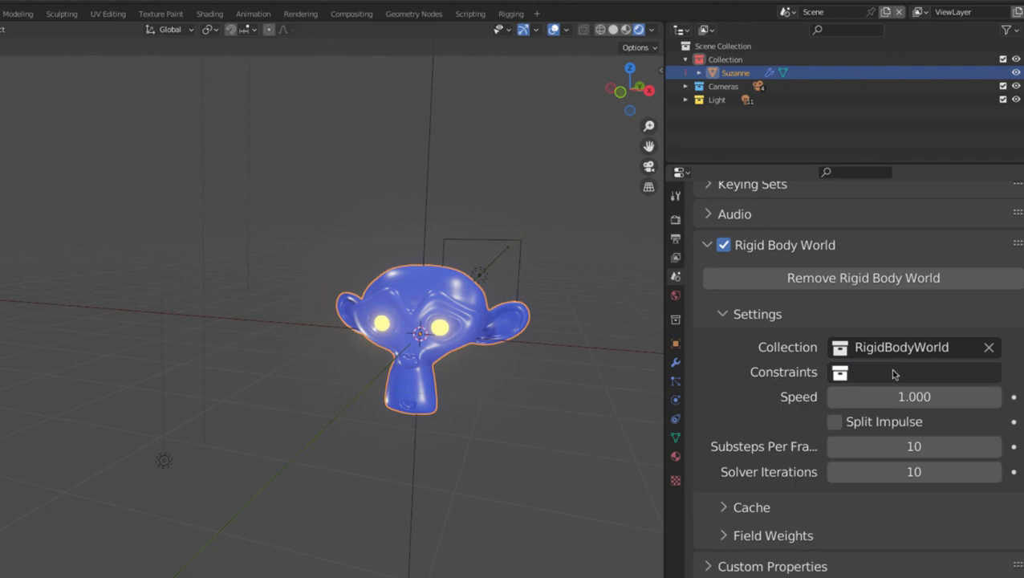
Raise the monkey head above the grid to a height of about 2.86 m.
left_click(859, 371)
key("g")
left_click(515, 112)
middle_click_drag(522, 191, 533, 275, "shift")
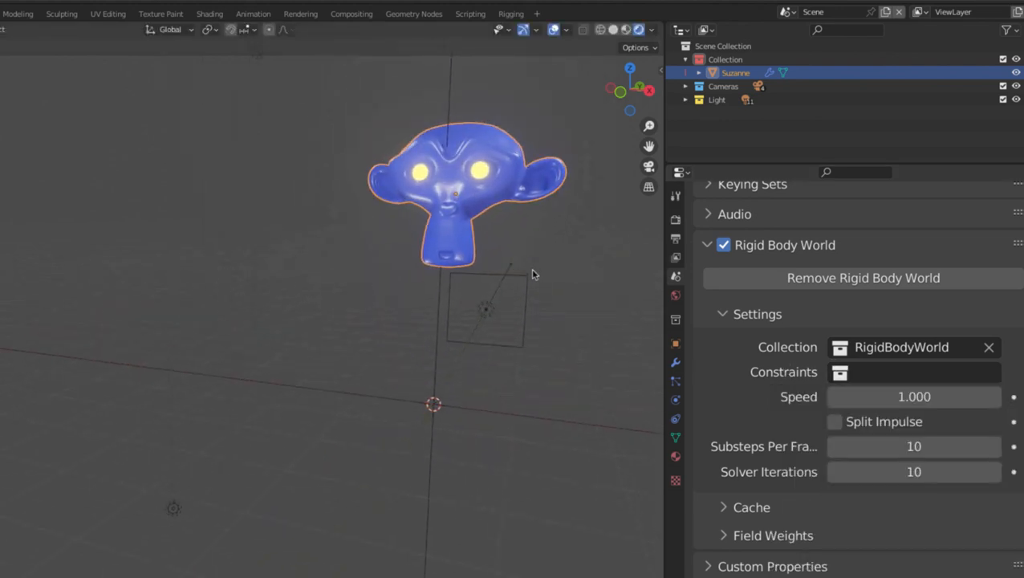
Switch the Rigid Body World off and back on, and play the simulation to watch the monkey head.
left_click(723, 245)
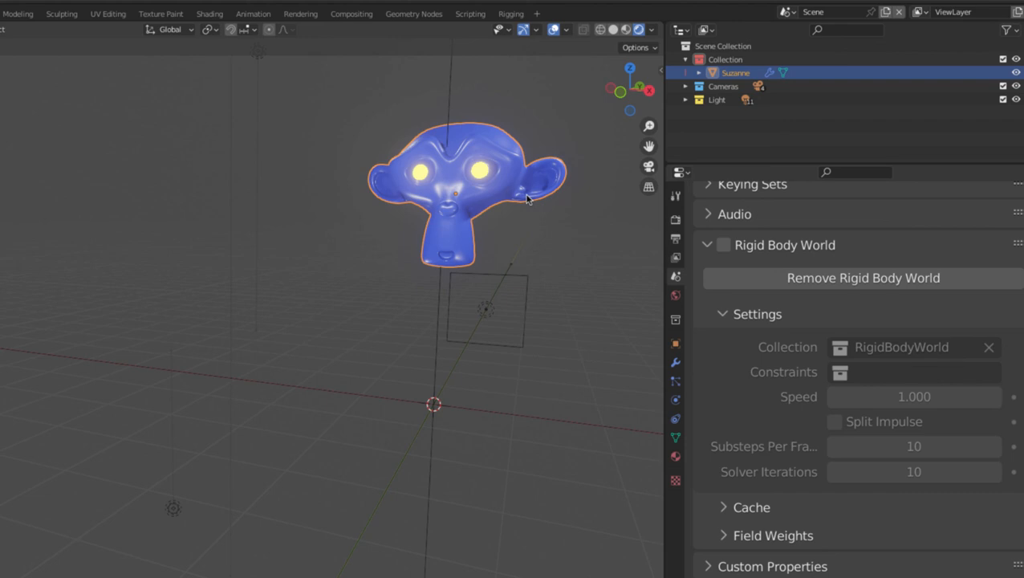
left_click(723, 245)
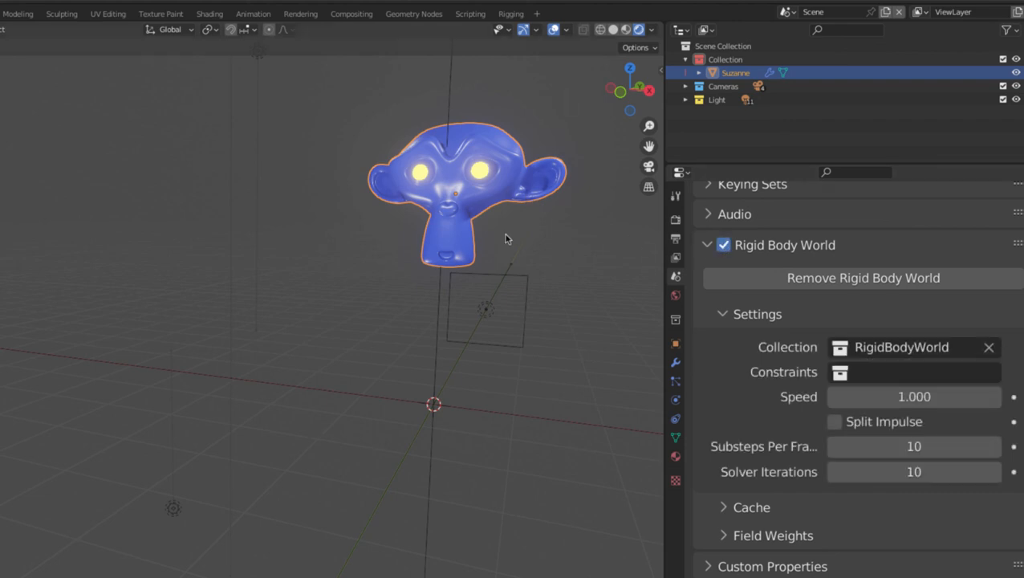
key("space")
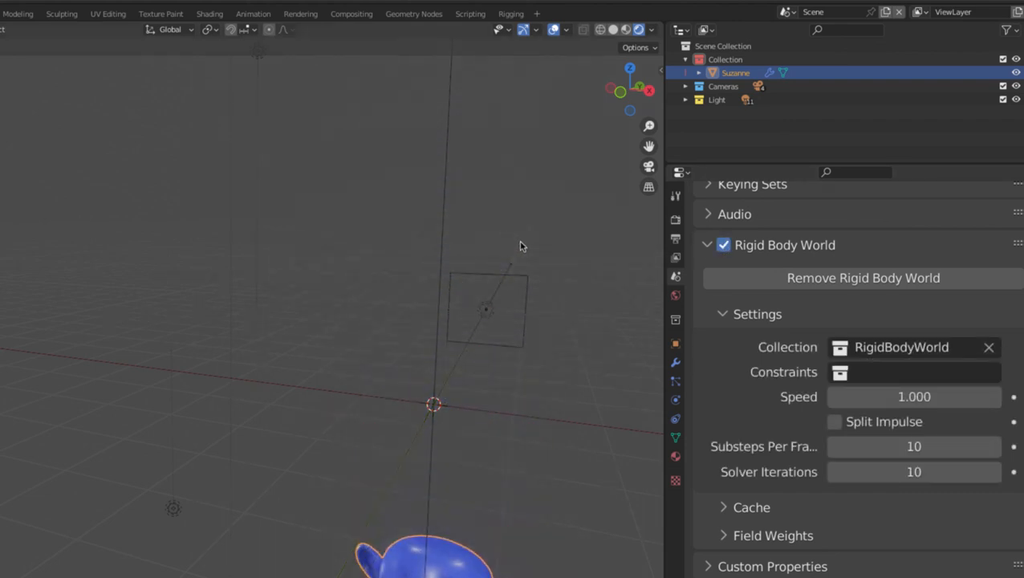
key("Escape")
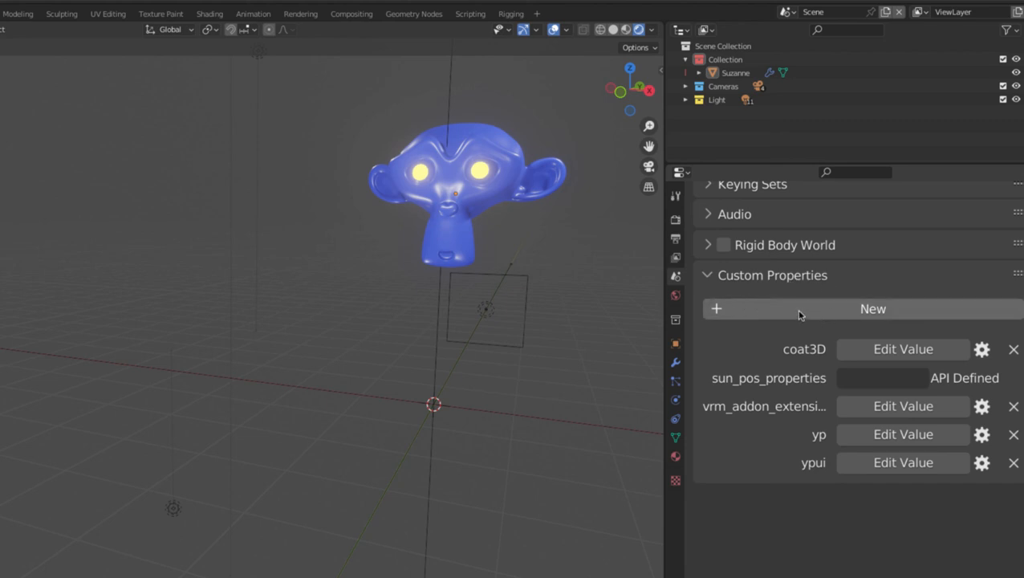
Remove the coat3D, vrm_addon_extensions, yp and ypui entries from the scene's Custom Properties.
left_click(711, 277)
left_click(711, 276)
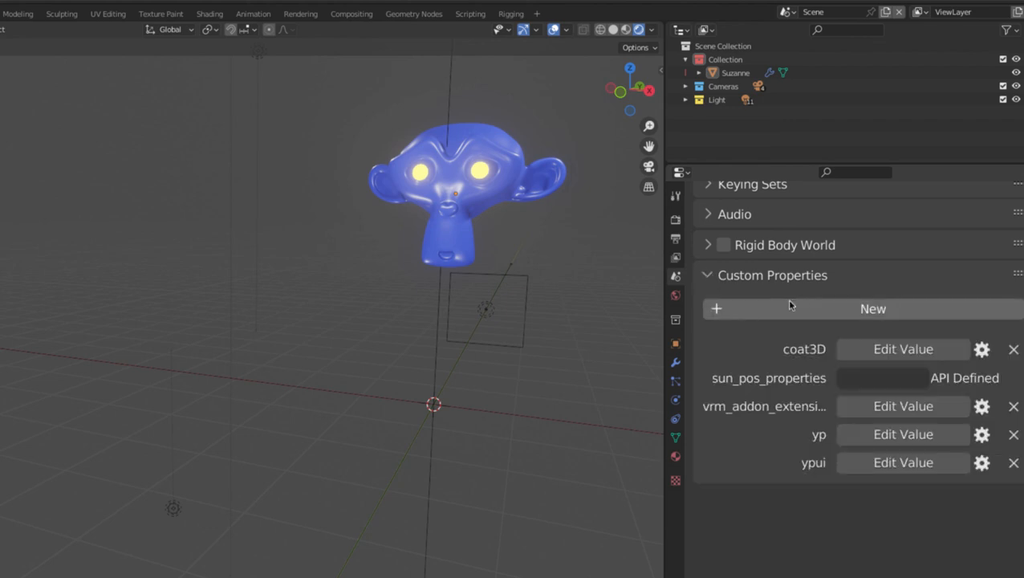
left_click(1013, 349)
left_click(1013, 377)
left_click(1013, 377)
left_click(1012, 377)
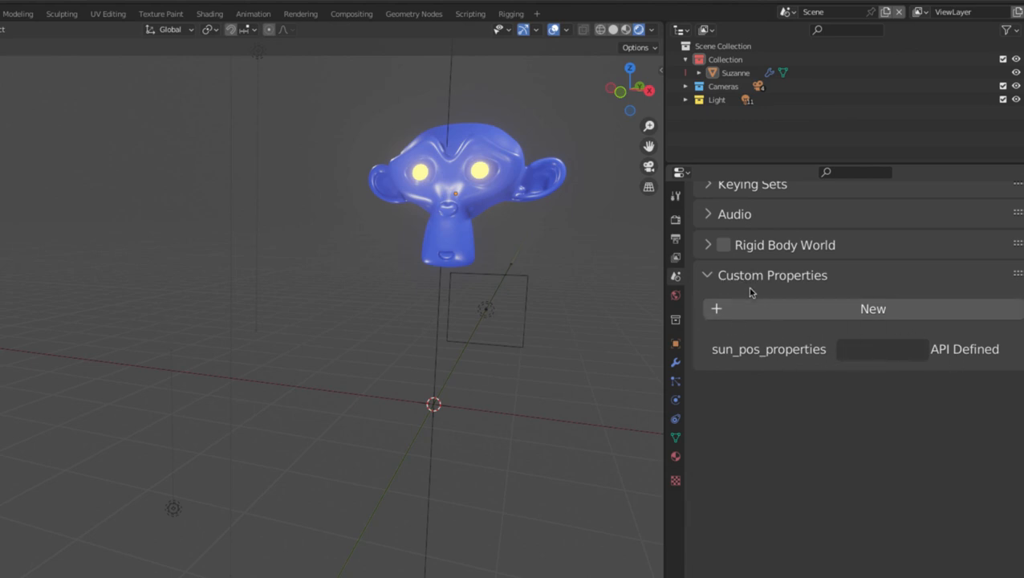
Add a new custom property to the scene and name it test, keeping the Float type.
left_click(840, 311)
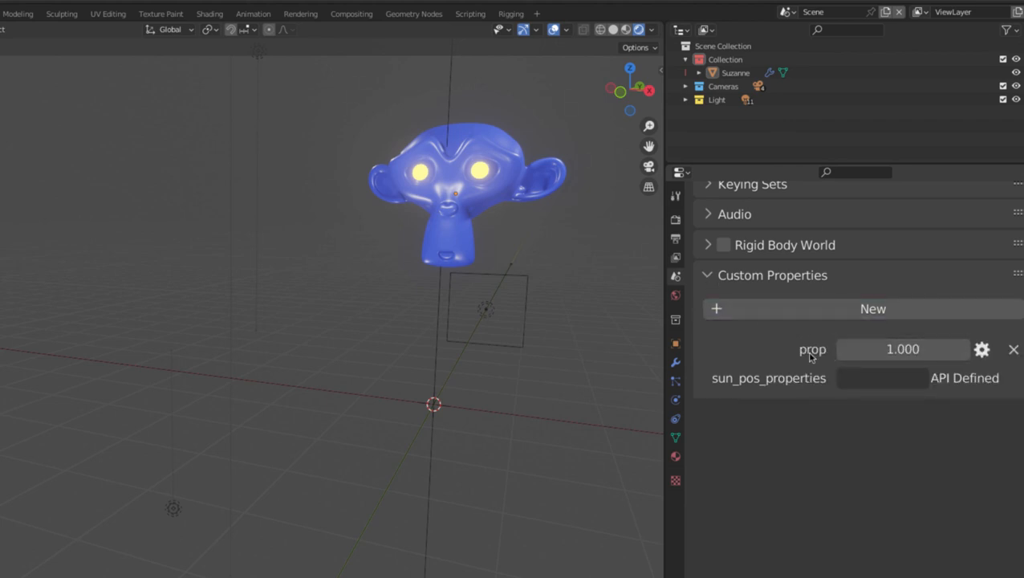
left_click(880, 353)
left_click(799, 357)
left_click(982, 350)
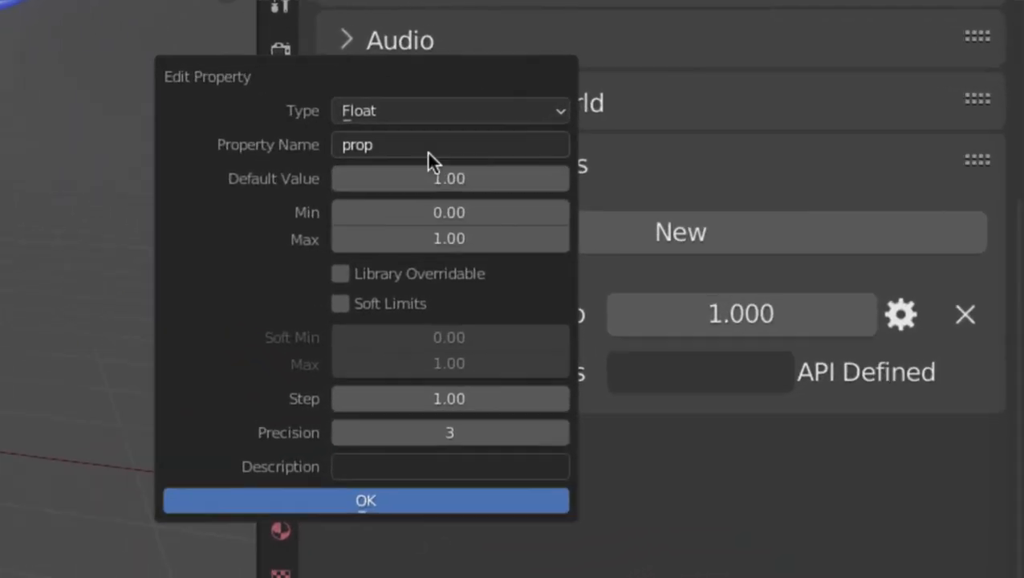
left_click(427, 150)
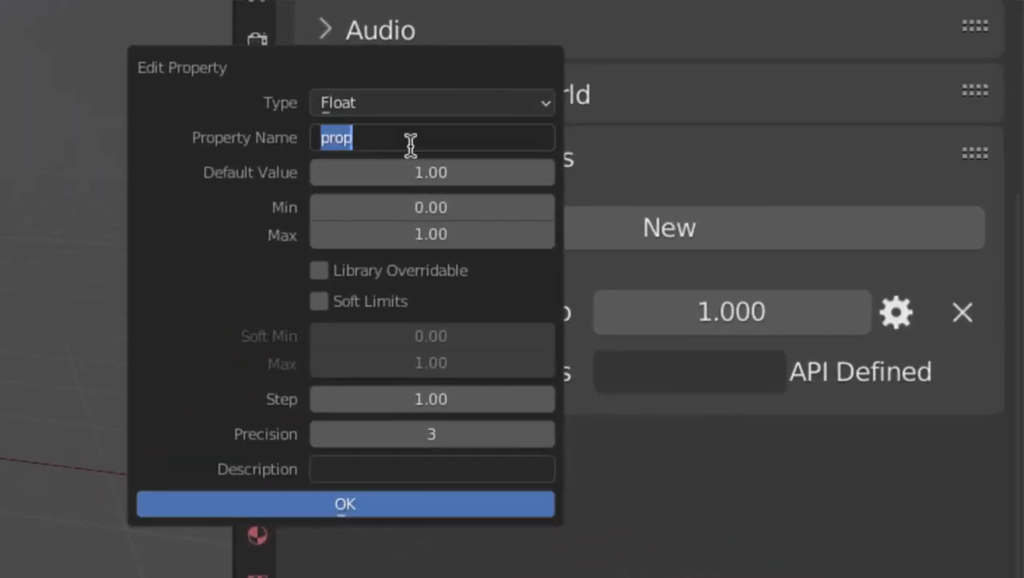
type("test")
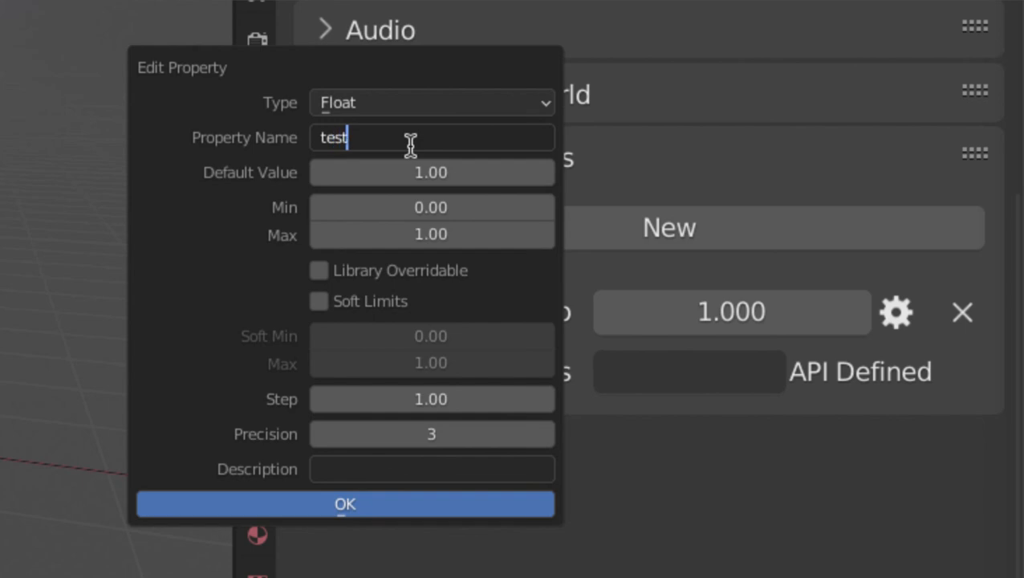
Set the test property's default value to 0, its minimum to -5 and its maximum to 5.
left_click(425, 173)
left_click(425, 173)
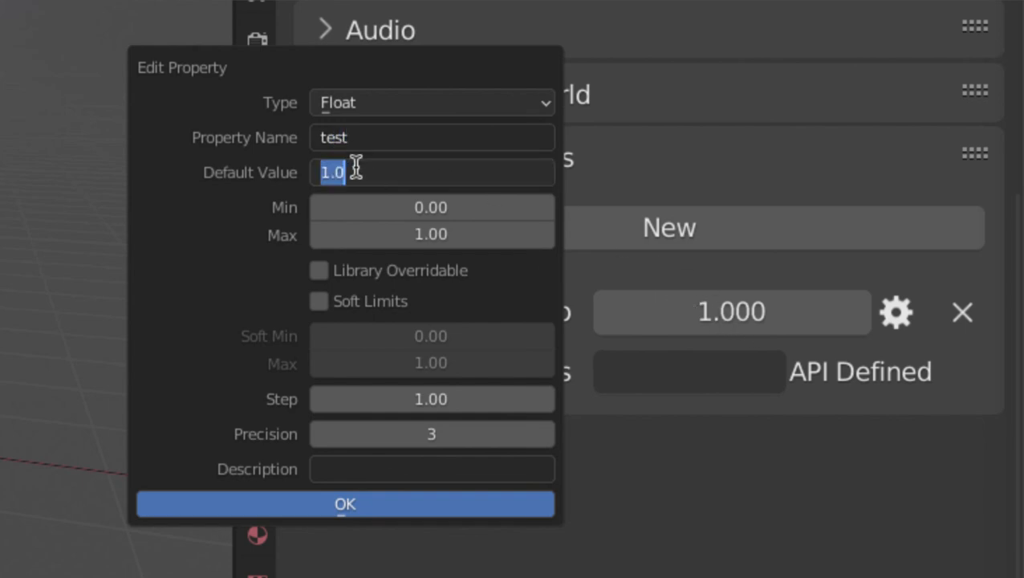
type("0")
key("Return")
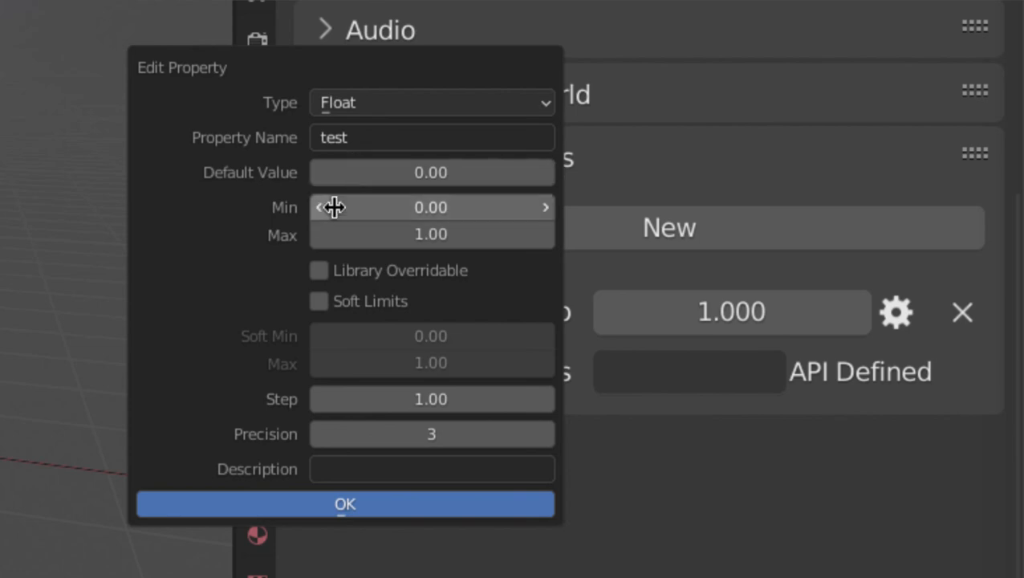
left_click(389, 207)
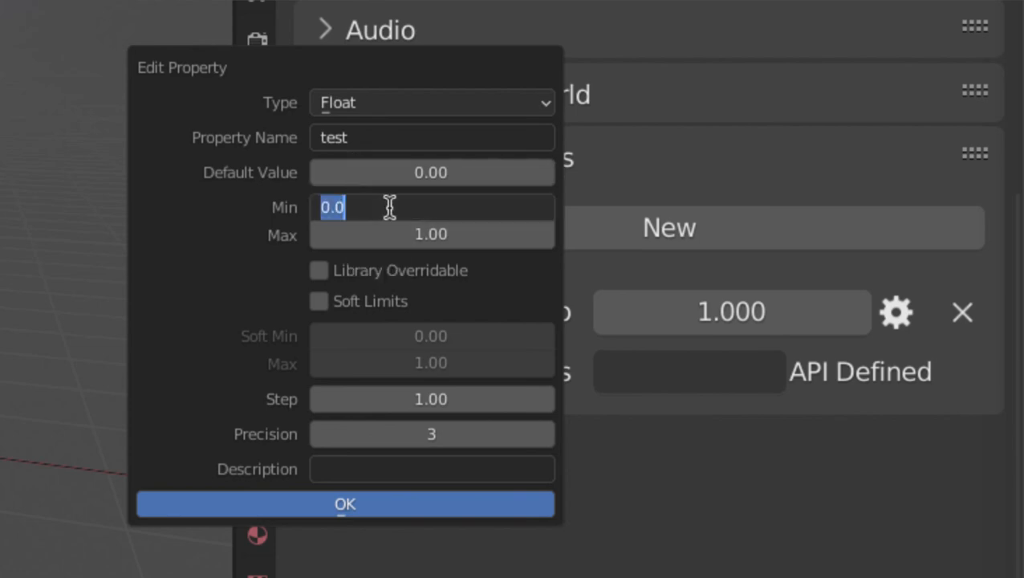
type("-5")
key("Return")
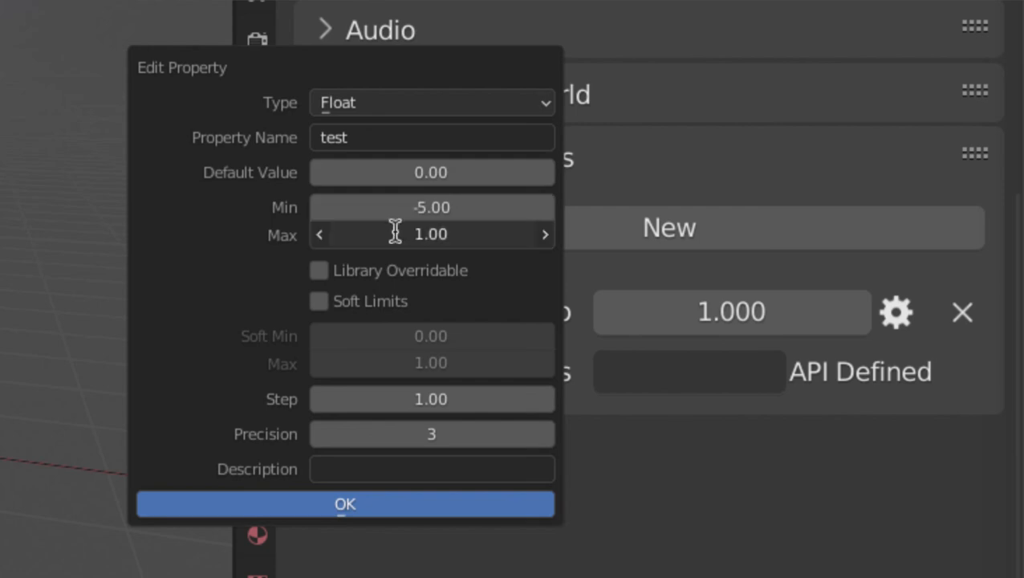
left_click(395, 232)
type("5")
key("Return")
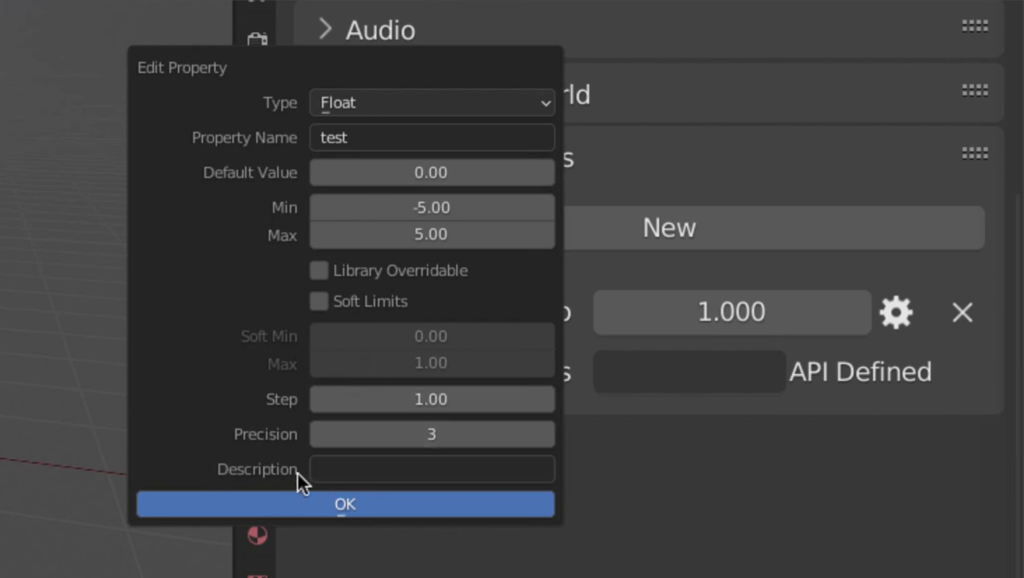
Give the test property the description "una simple descripcion" and apply the property settings.
left_click(358, 470)
type("una simple desc")
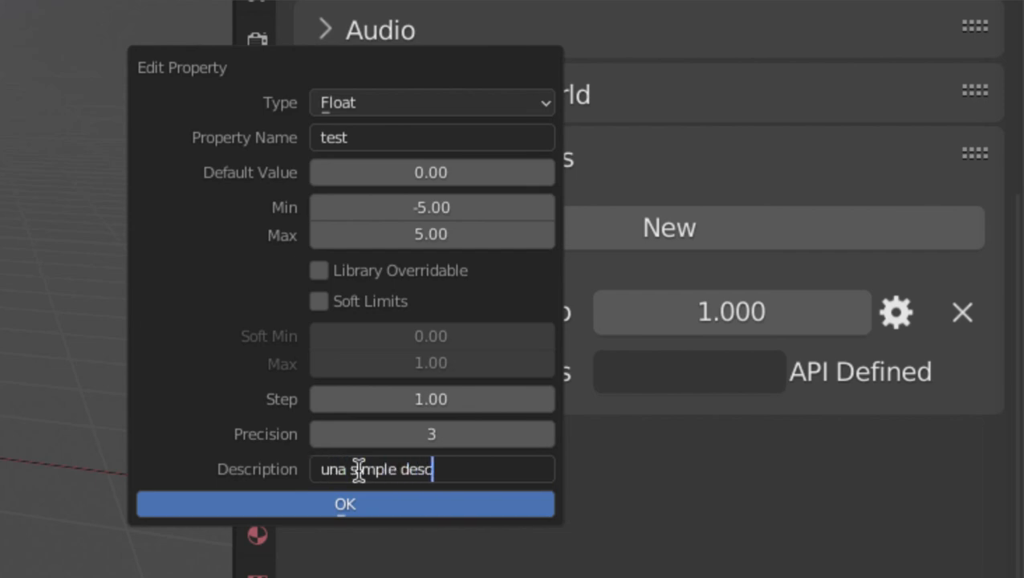
type("ripcion")
key("Return")
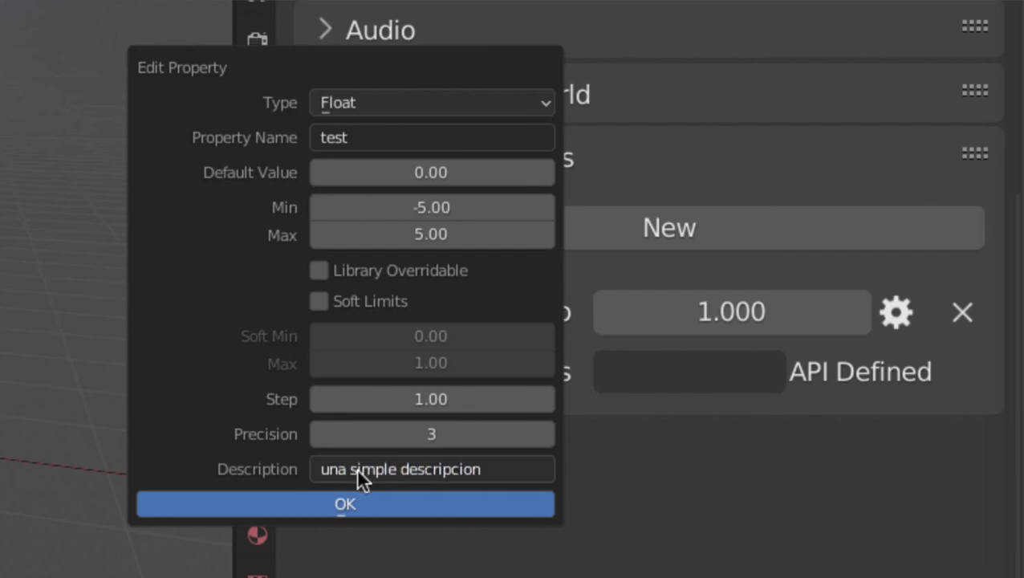
left_click(357, 504)
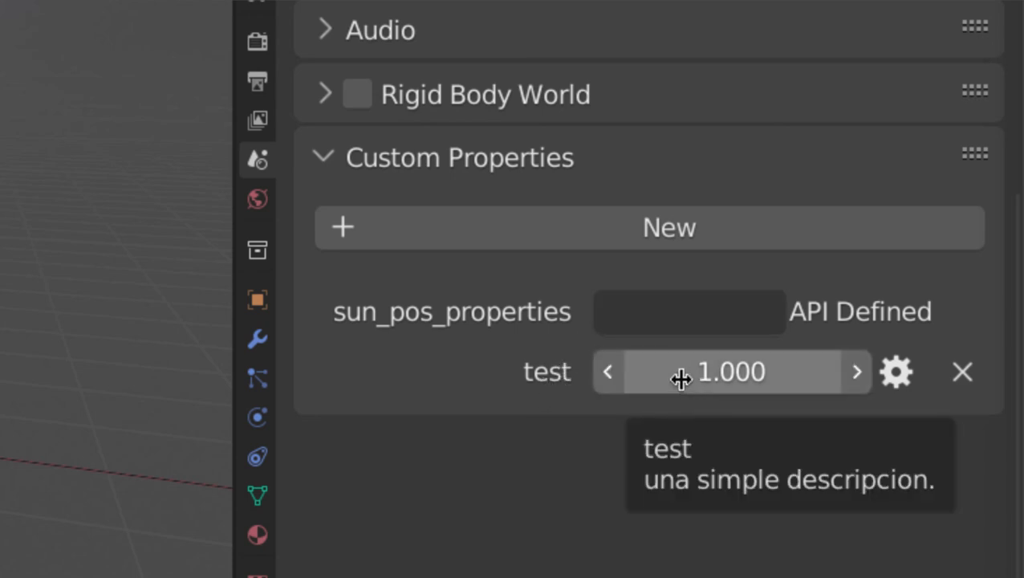
Change the test property's value to 0.390, and remove the property from the collapsed-away Custom Properties section.
left_click_drag(669, 363, 446, 368)
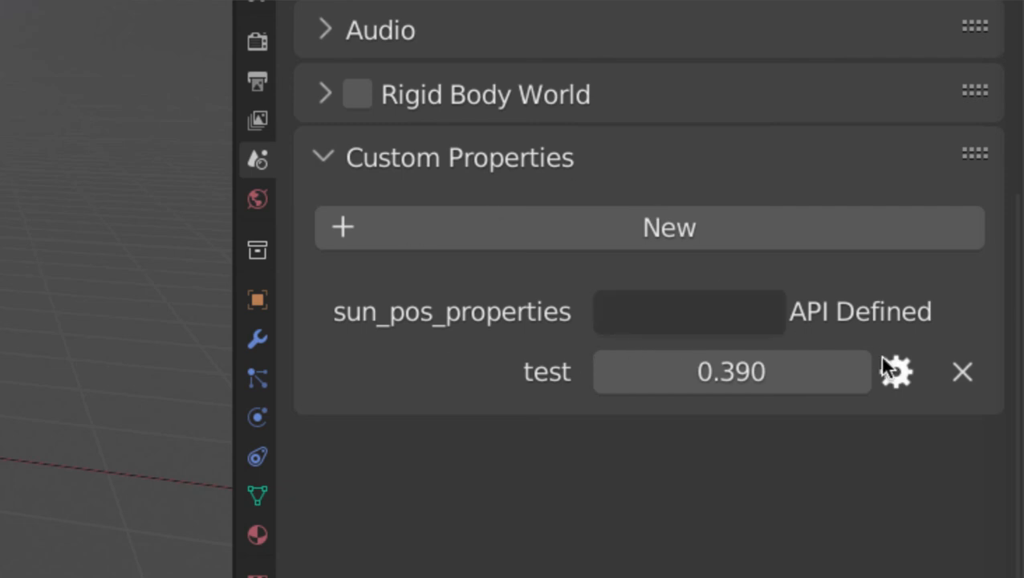
left_click(943, 372)
left_click(406, 158)
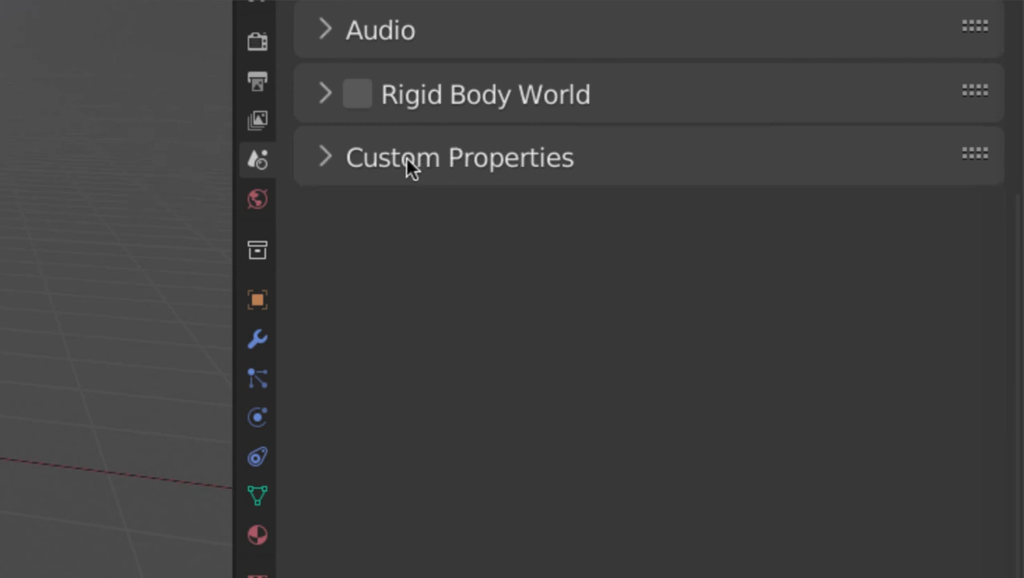
Look through the other property categories and examine the Custom Properties sections of the world and the collection.
left_click(258, 200)
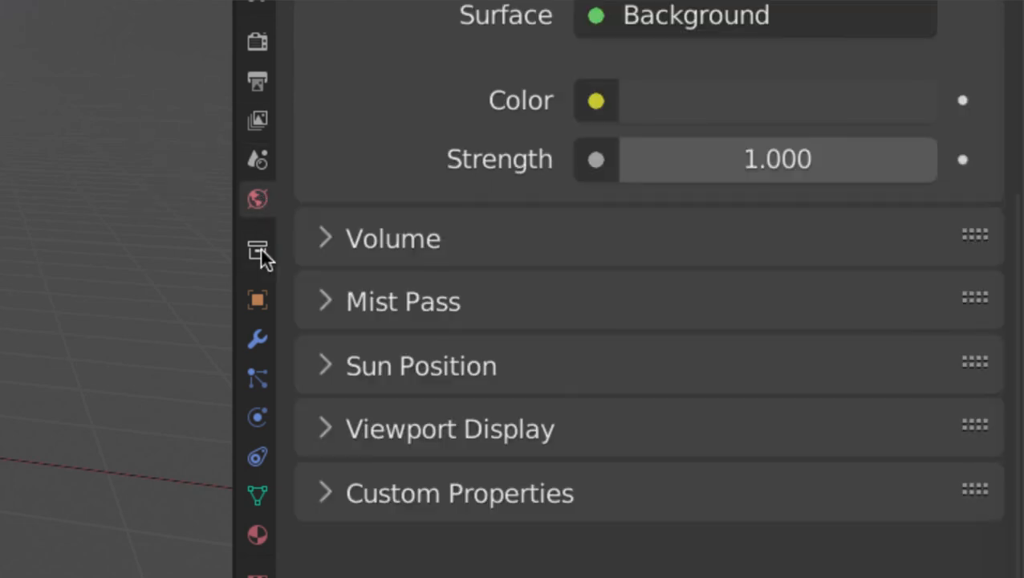
left_click(258, 310)
left_click(258, 378)
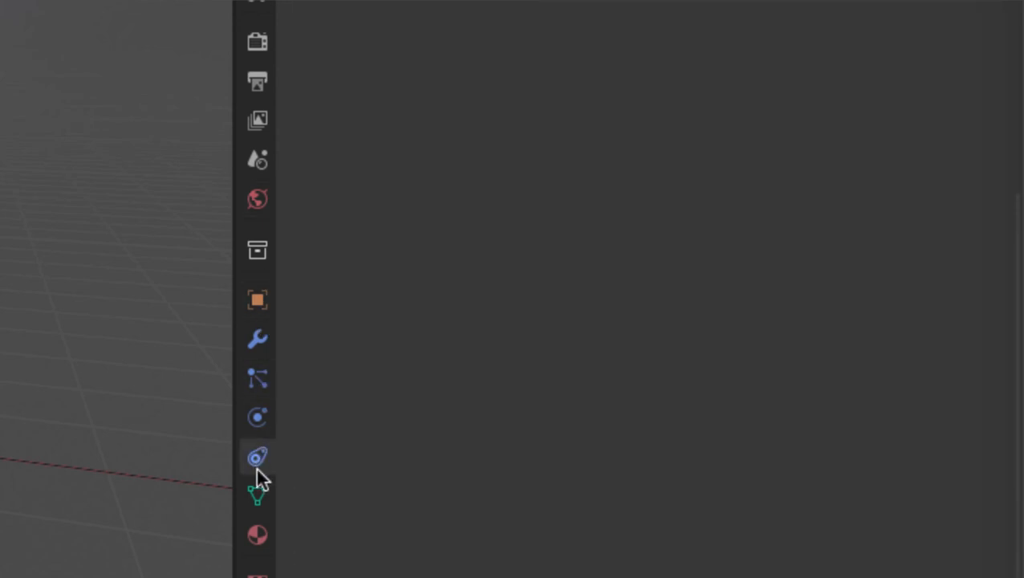
left_click(258, 493)
left_click(257, 373)
left_click(257, 200)
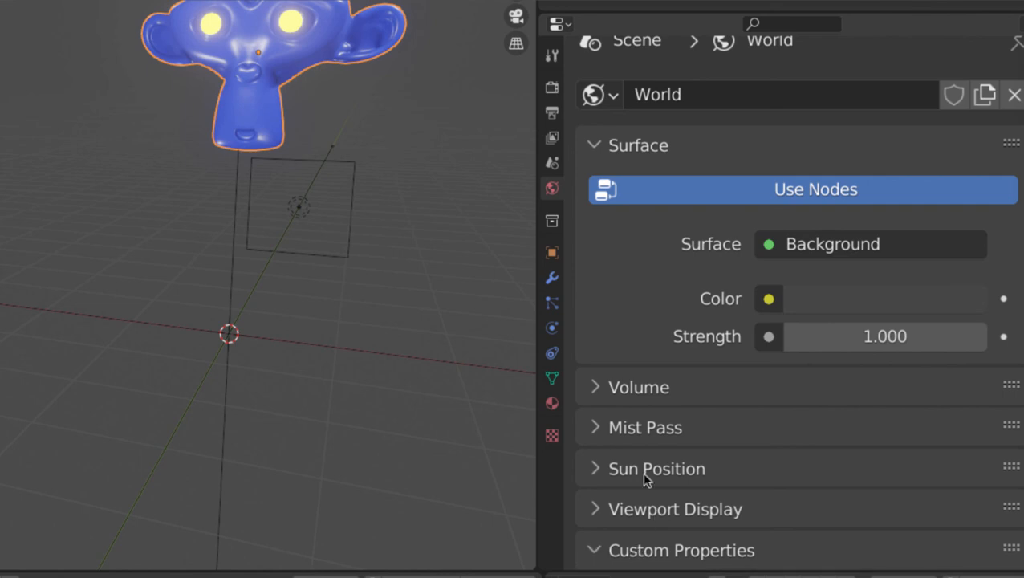
left_click(651, 549)
scroll(661, 528, "down", 2)
left_click(552, 222)
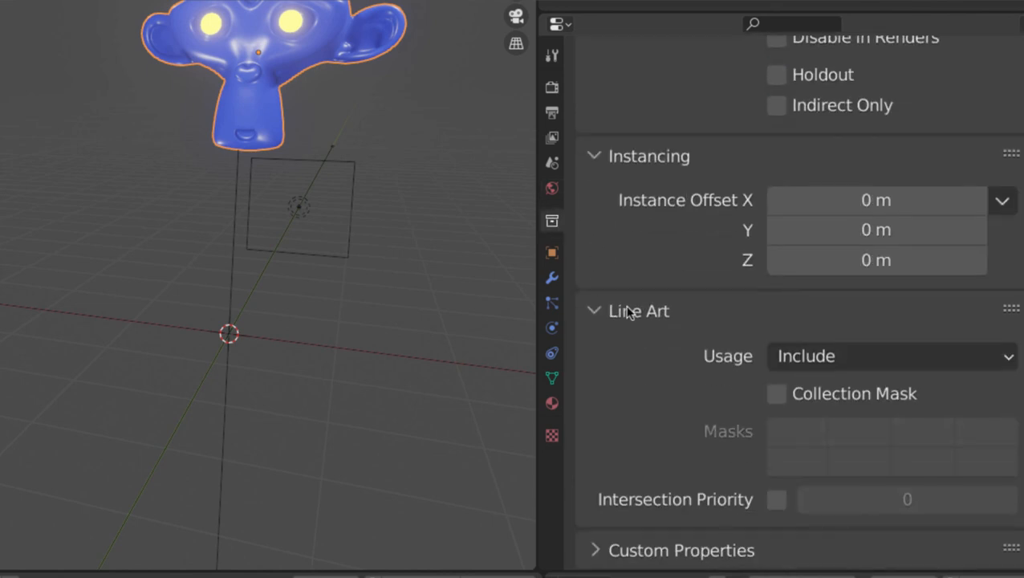
left_click(647, 548)
scroll(661, 450, "down", 2)
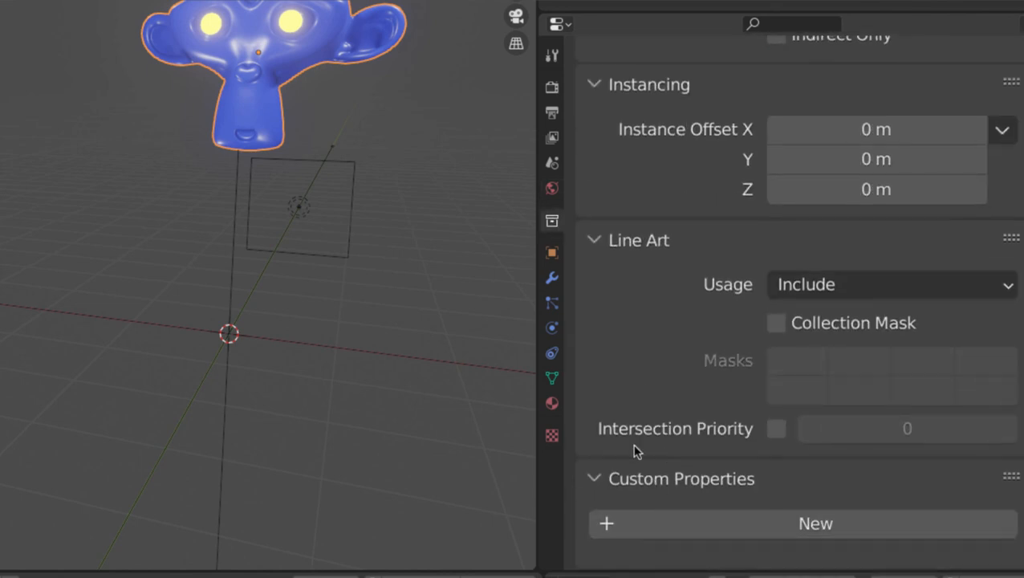
Look through the monkey head's modifier, particle, constraint, material and texture properties, and open its object properties.
left_click(552, 278)
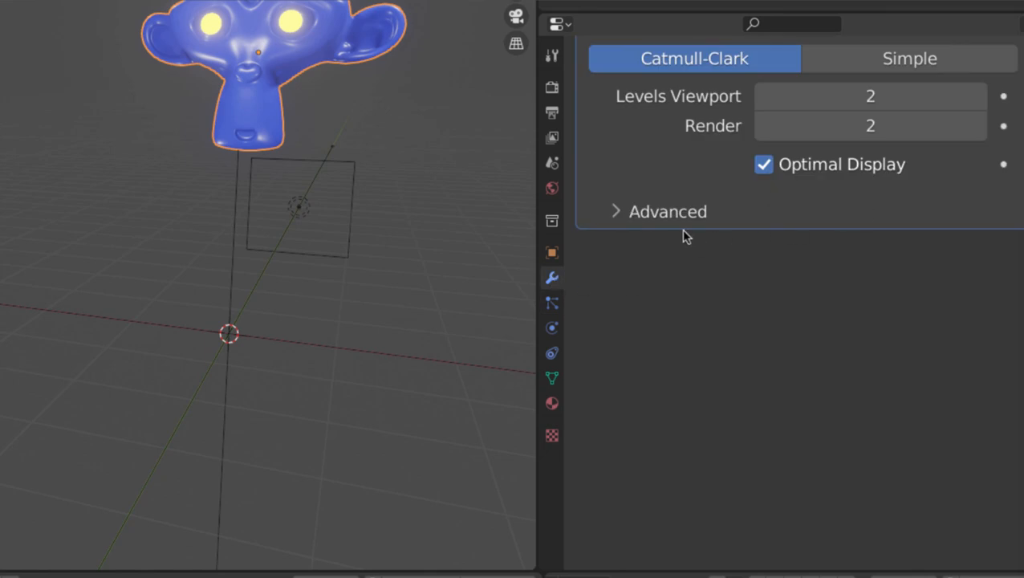
scroll(681, 231, "up", 6)
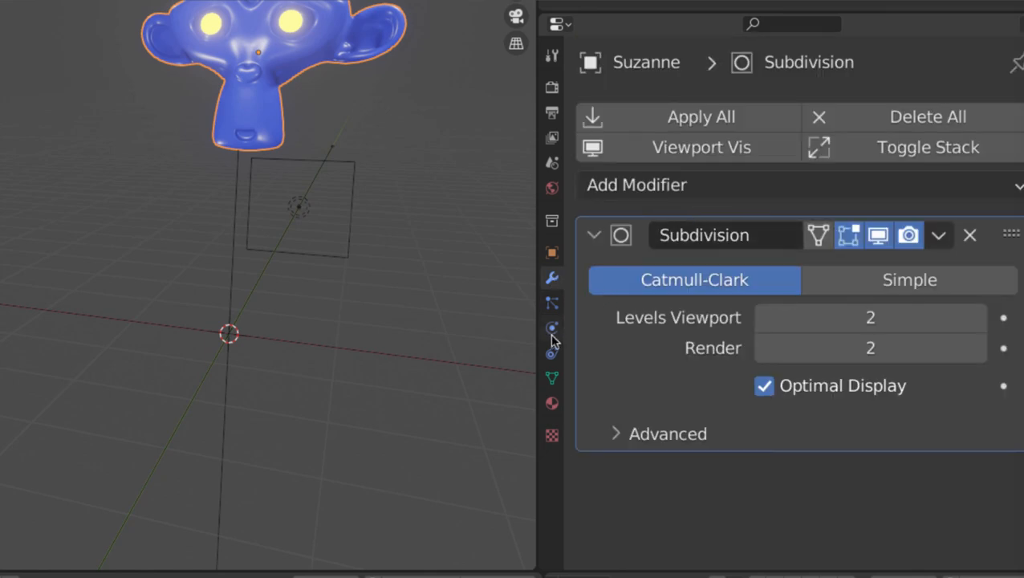
left_click(552, 302)
left_click(552, 354)
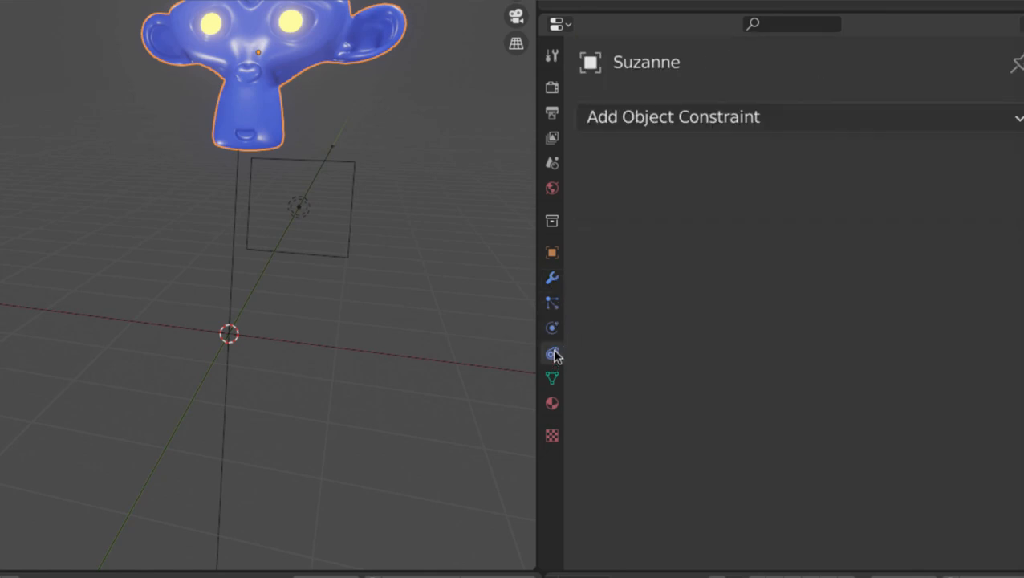
left_click(552, 402)
left_click(552, 433)
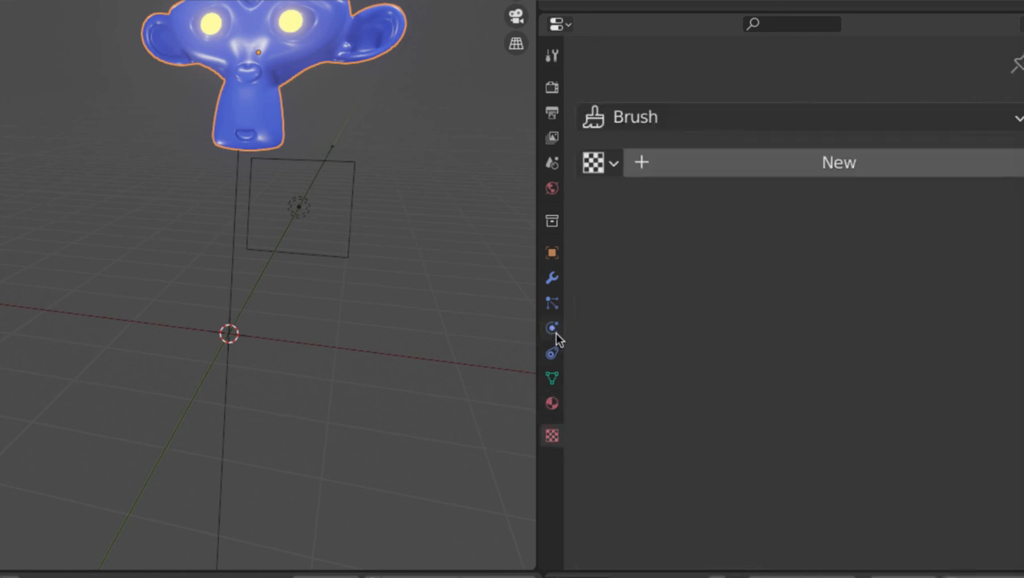
left_click(552, 252)
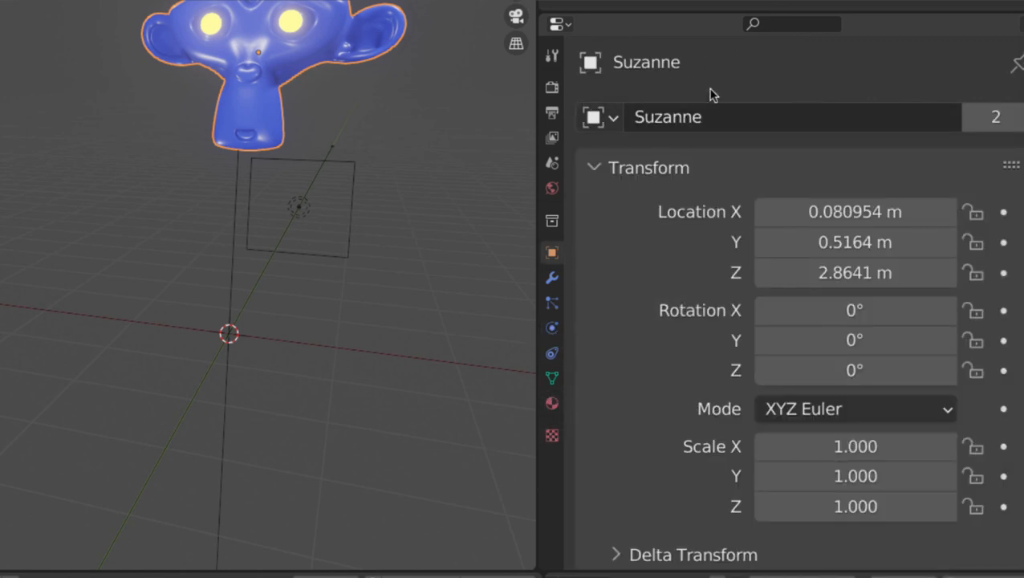